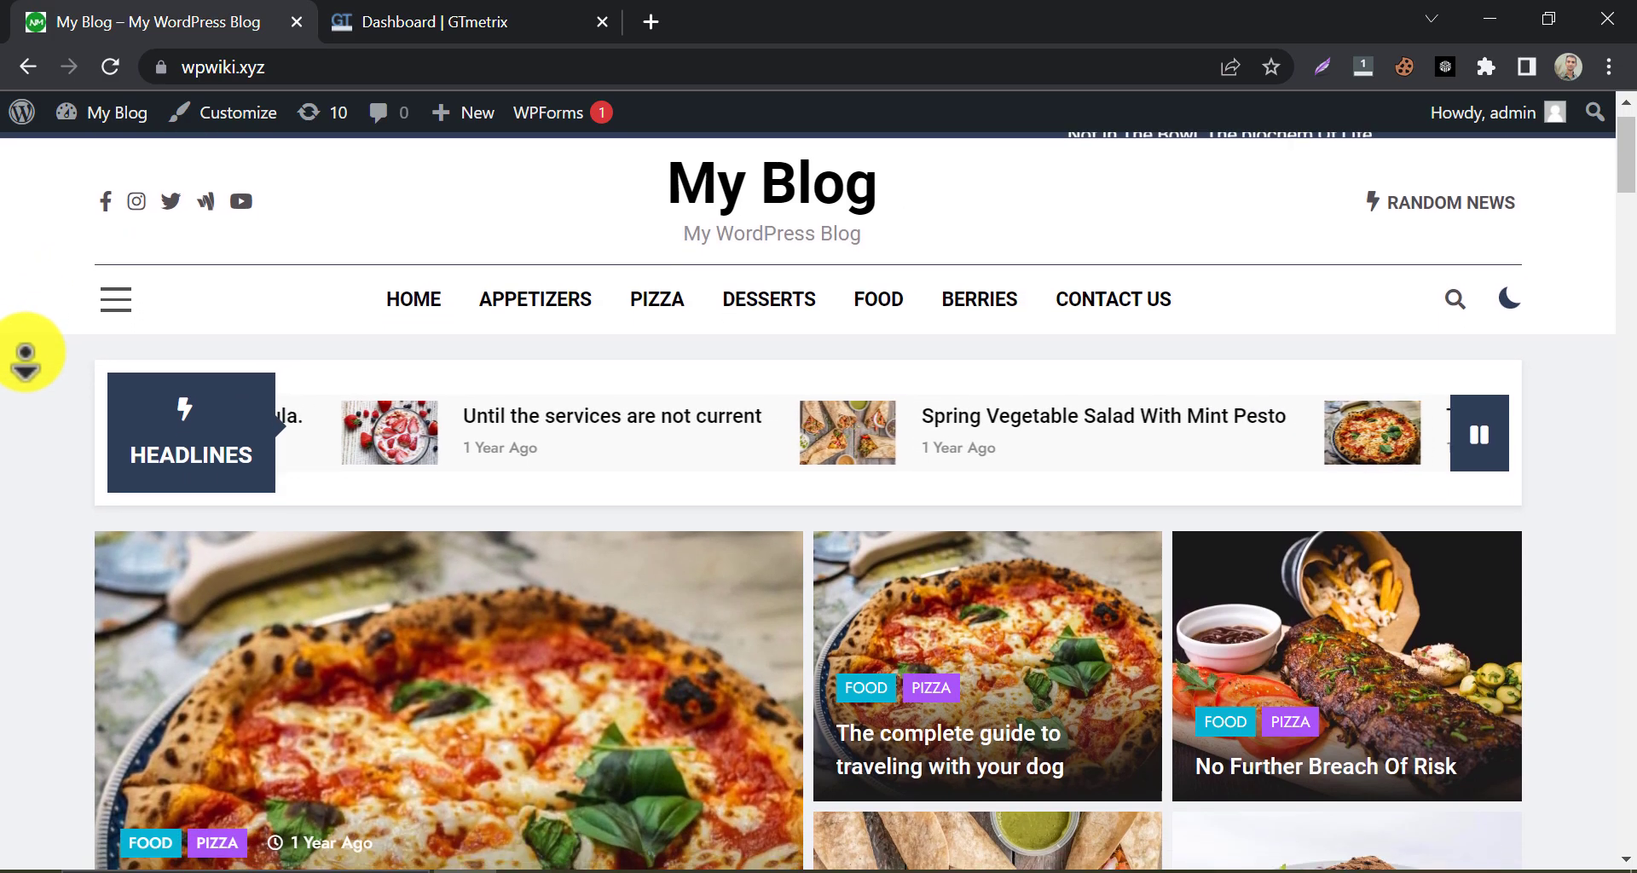
pyautogui.scroll(-2, 25, 357)
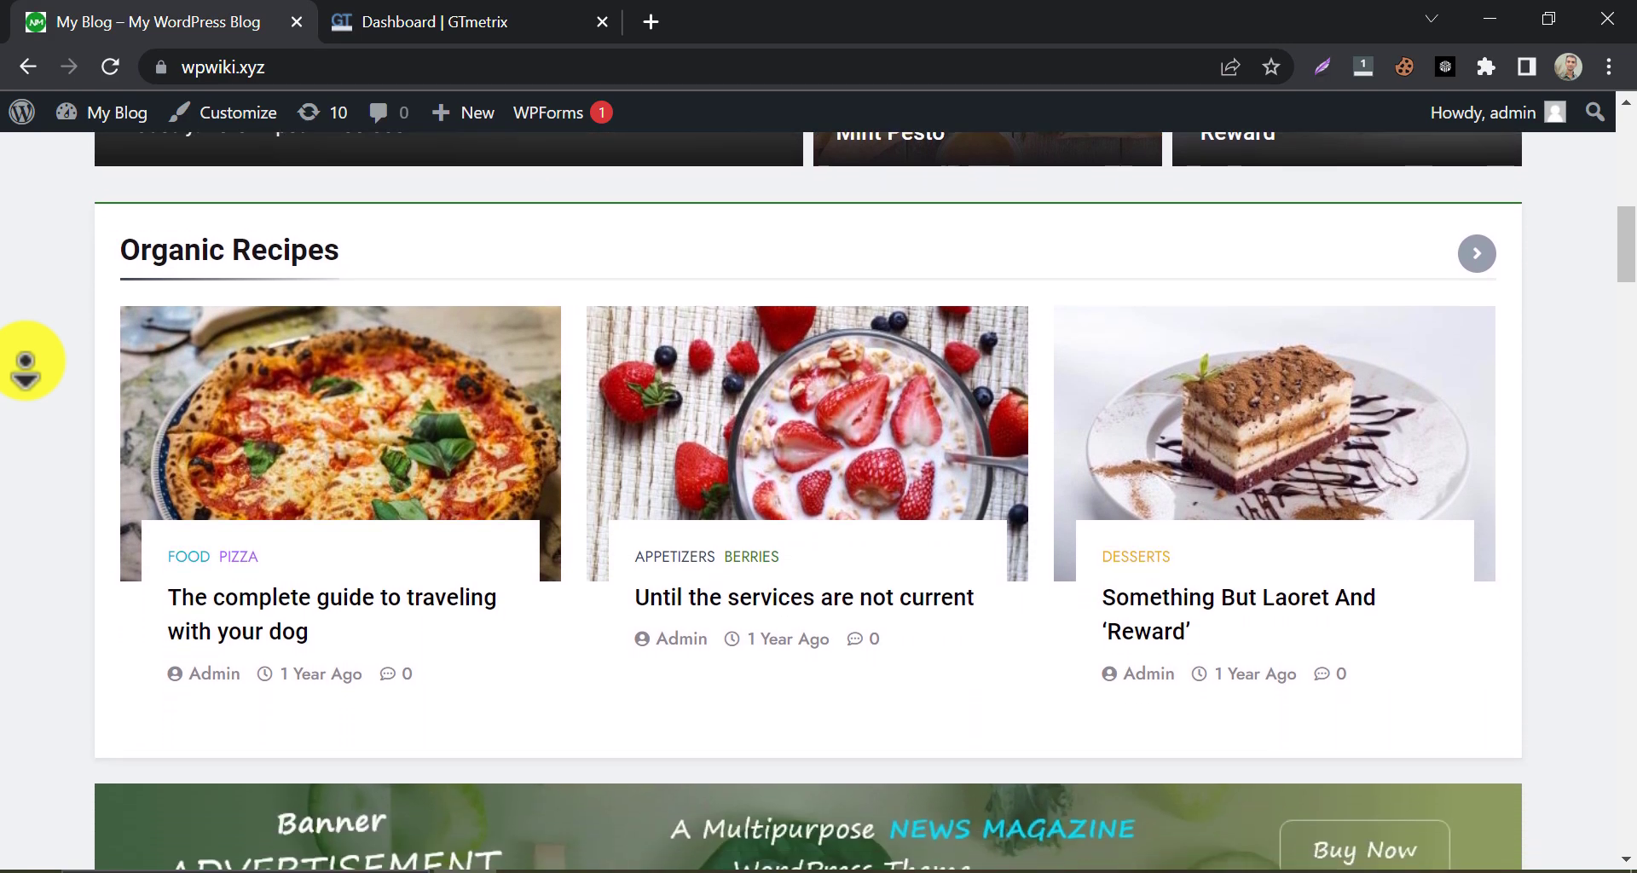
pyautogui.scroll(-1, 25, 359)
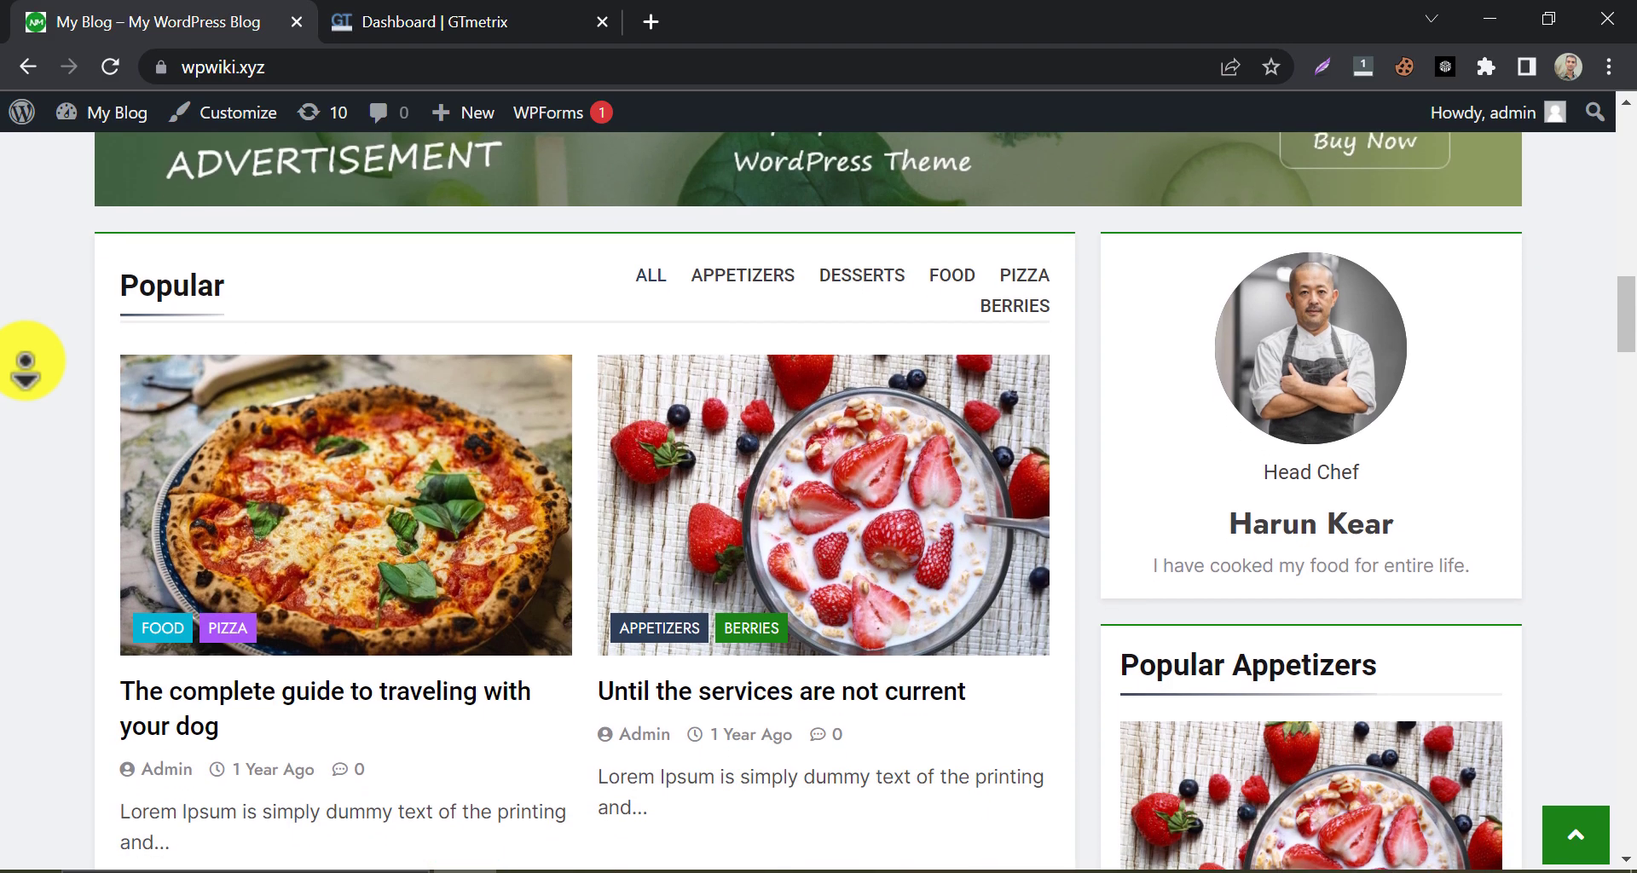
pyautogui.scroll(-4, 25, 360)
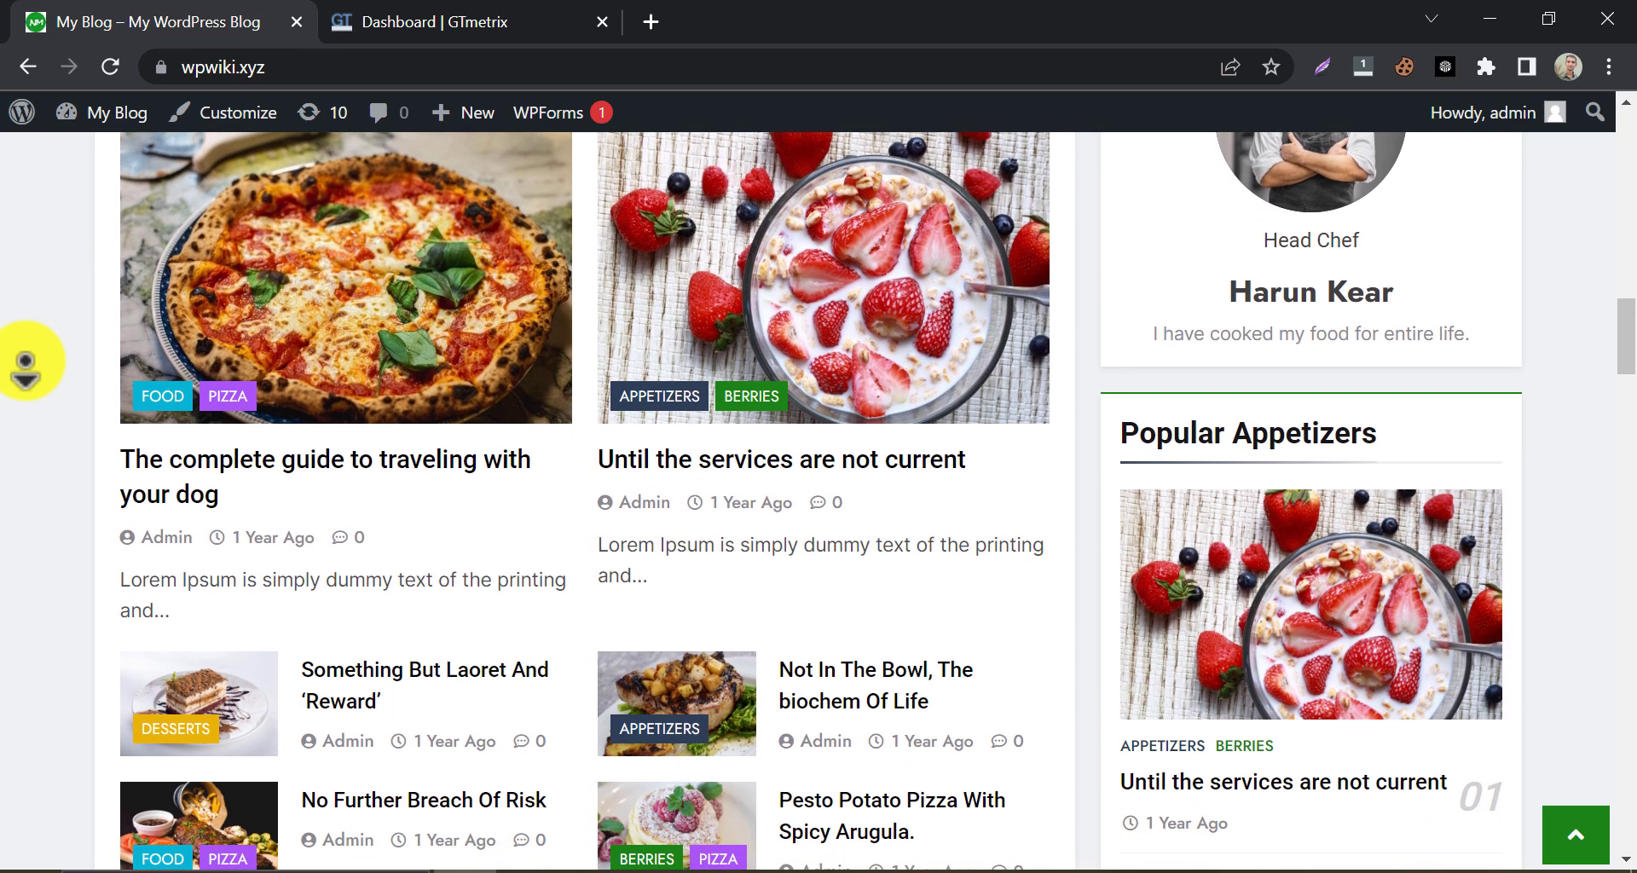
pyautogui.scroll(-2, 26, 360)
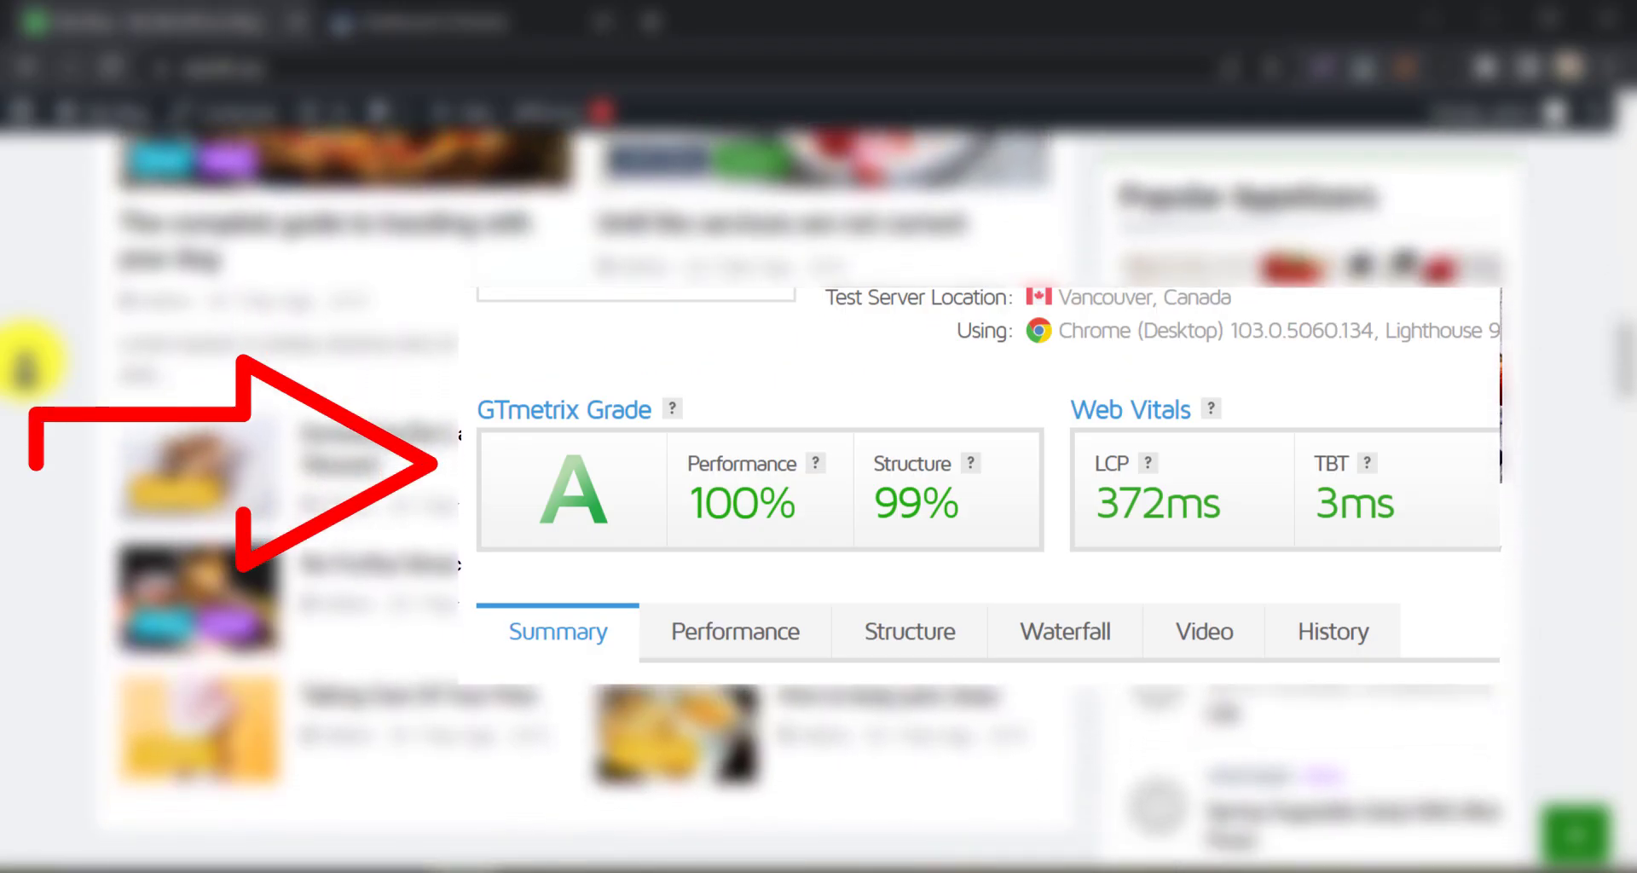
pyautogui.scroll(-4, 26, 360)
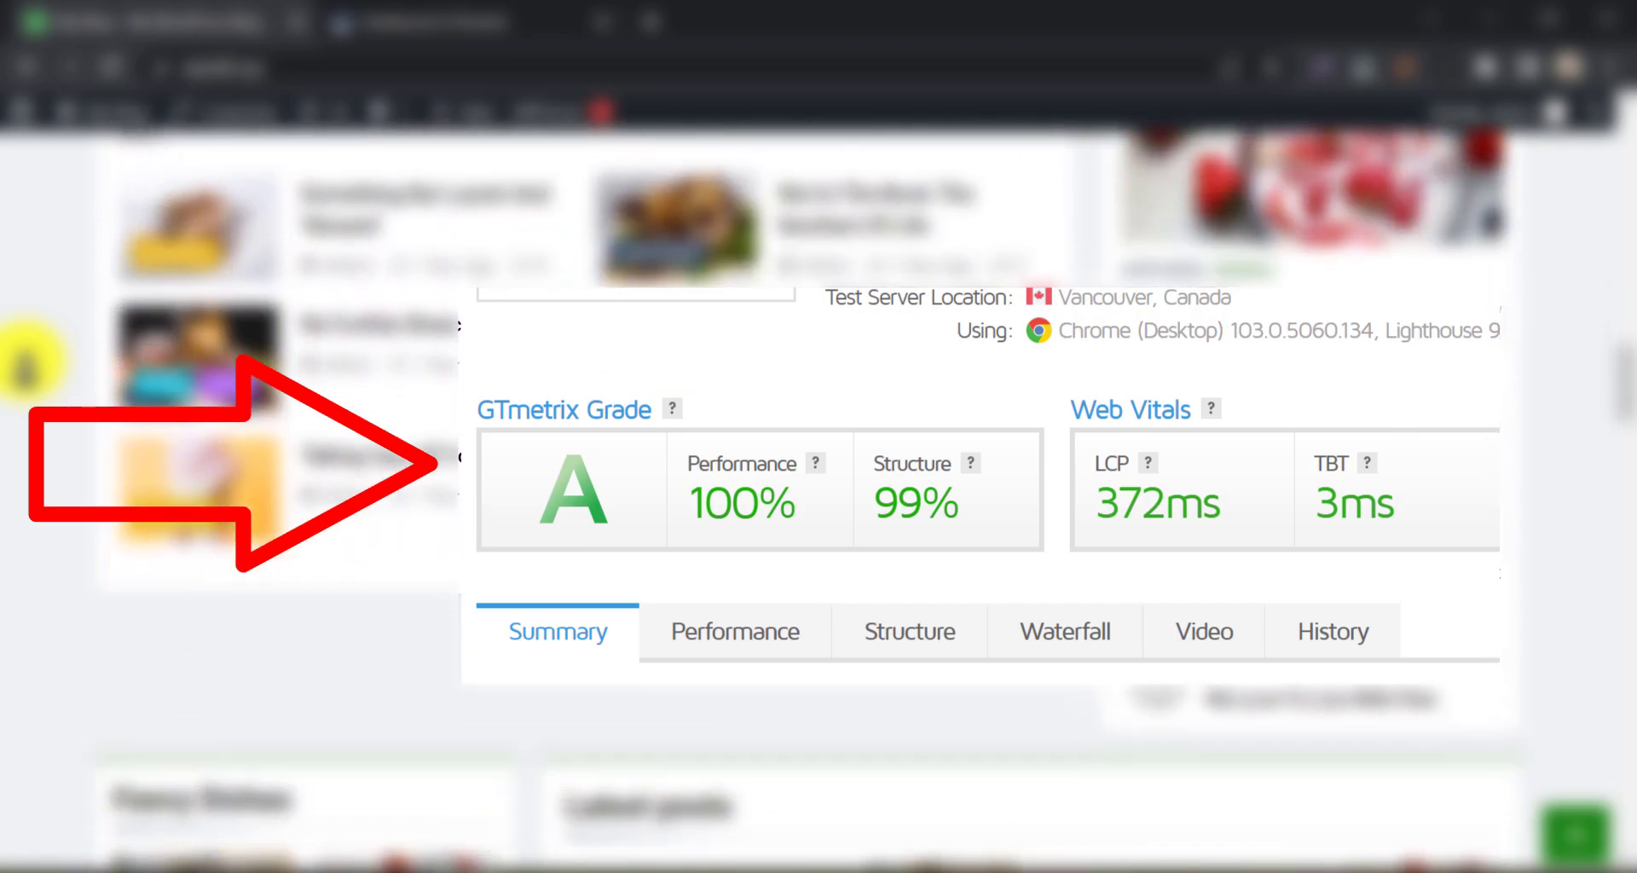
pyautogui.scroll(3, 26, 359)
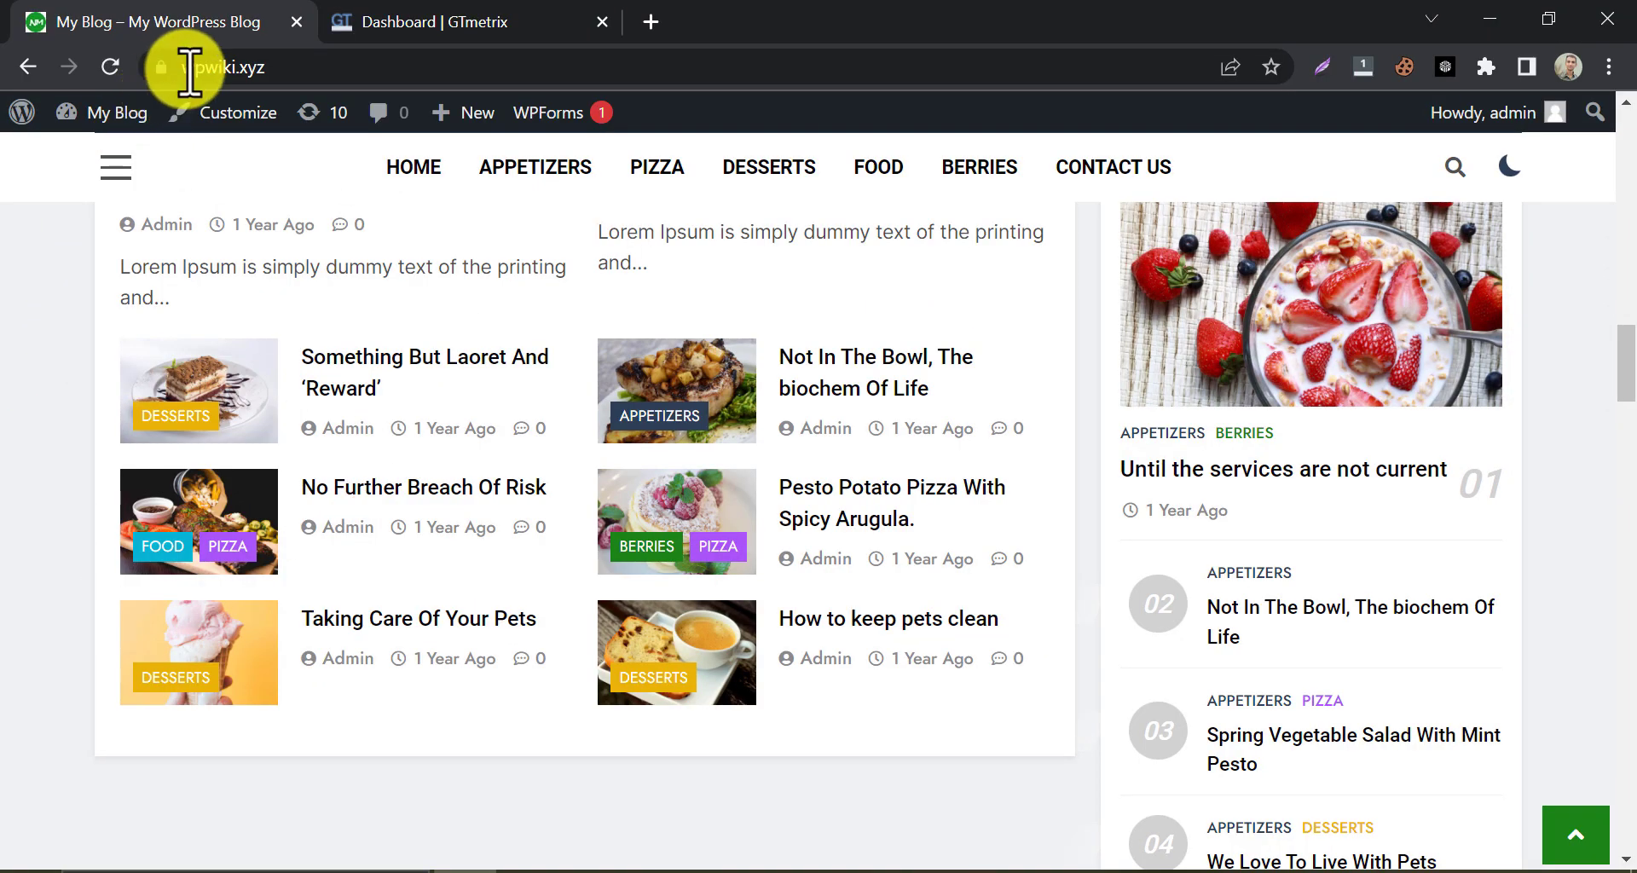
pyautogui.click(227, 68)
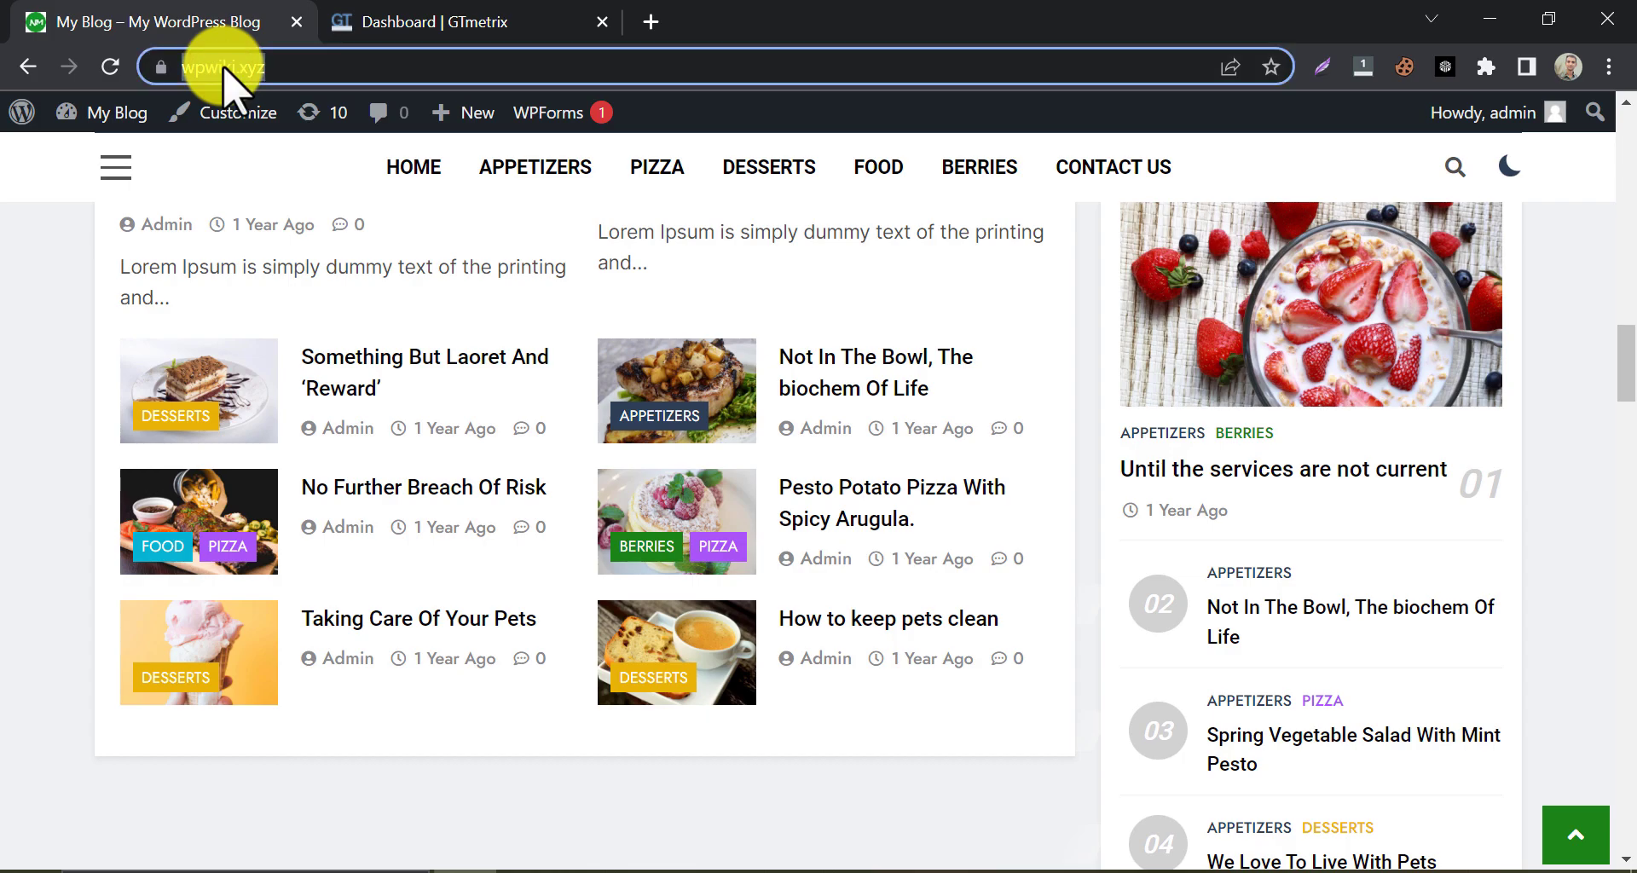
pyautogui.rightClick(227, 68)
pyautogui.click(292, 206)
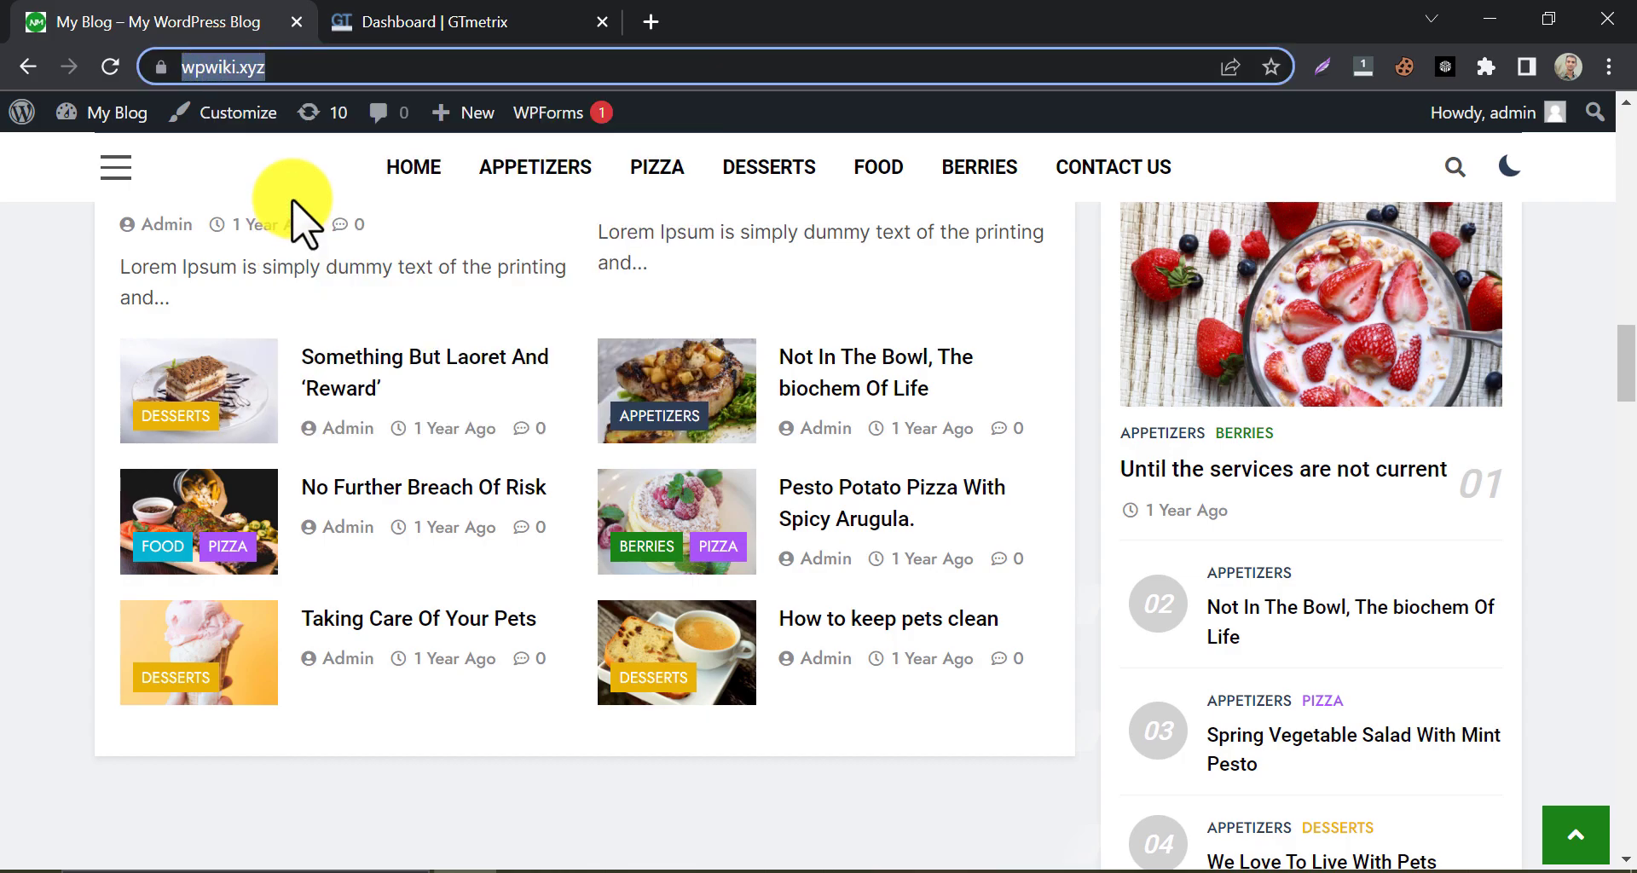
pyautogui.click(409, 19)
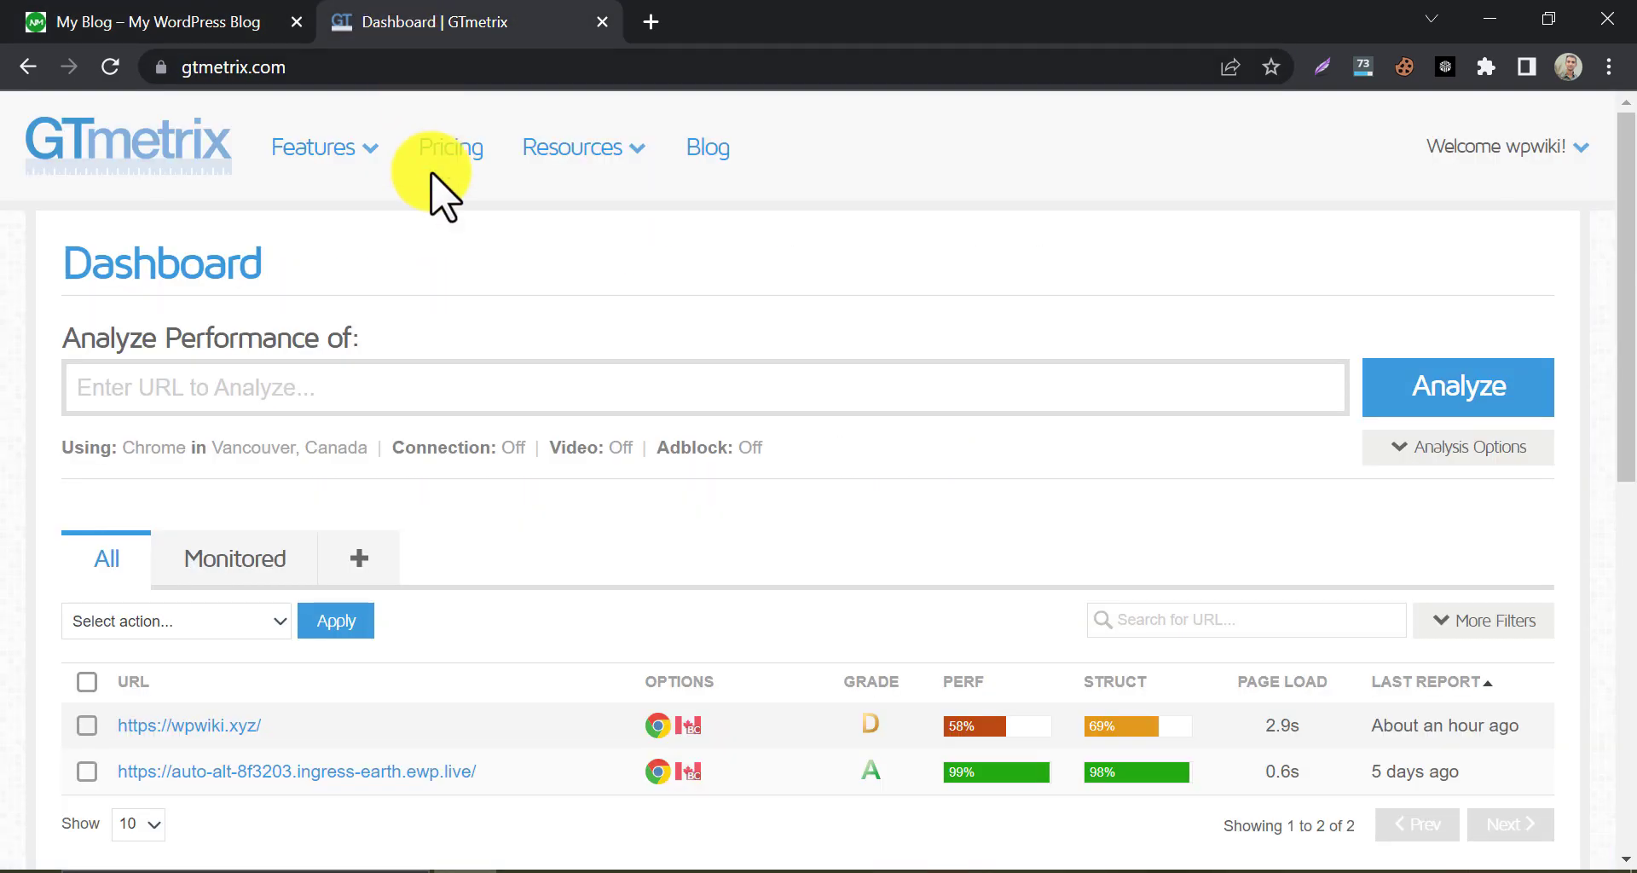
pyautogui.rightClick(314, 388)
pyautogui.click(334, 582)
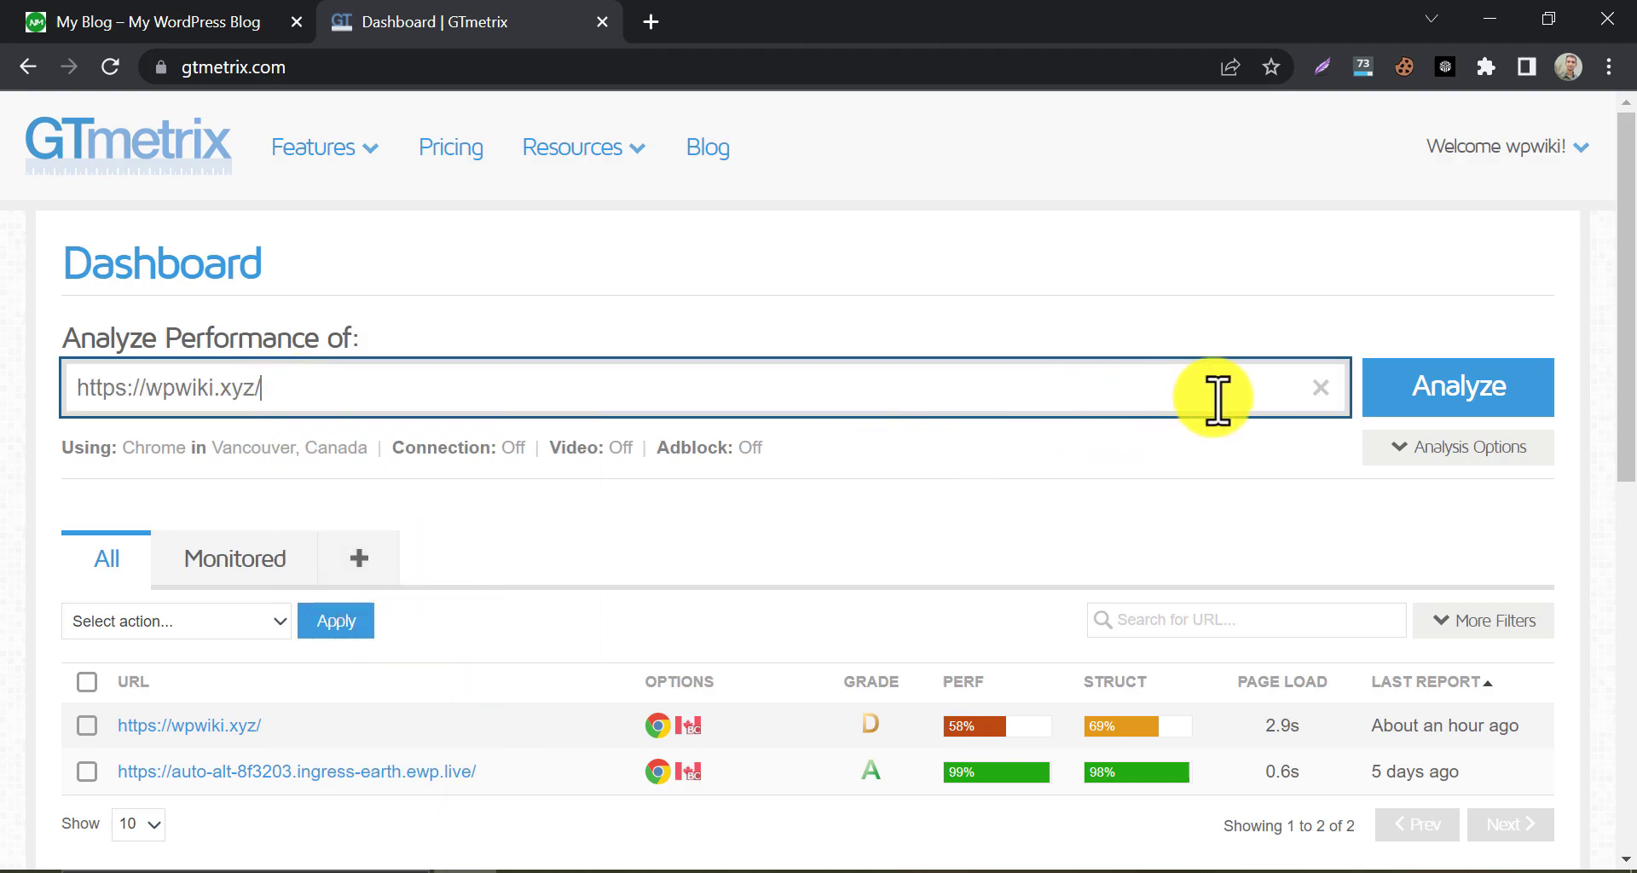
pyautogui.click(1386, 412)
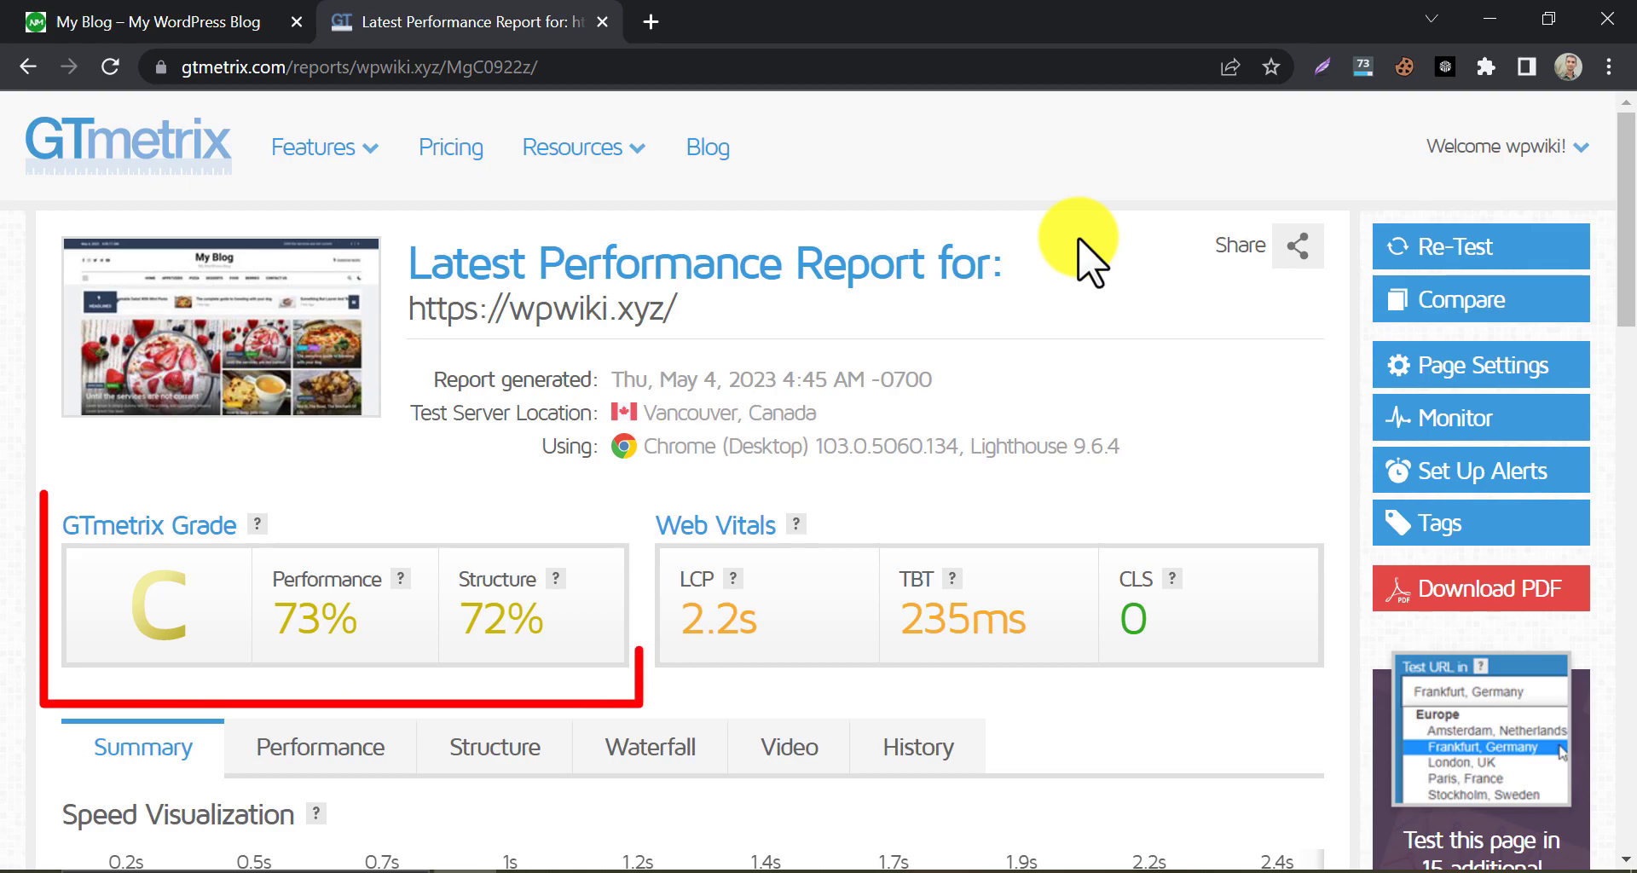
pyautogui.scroll(-9, 17, 563)
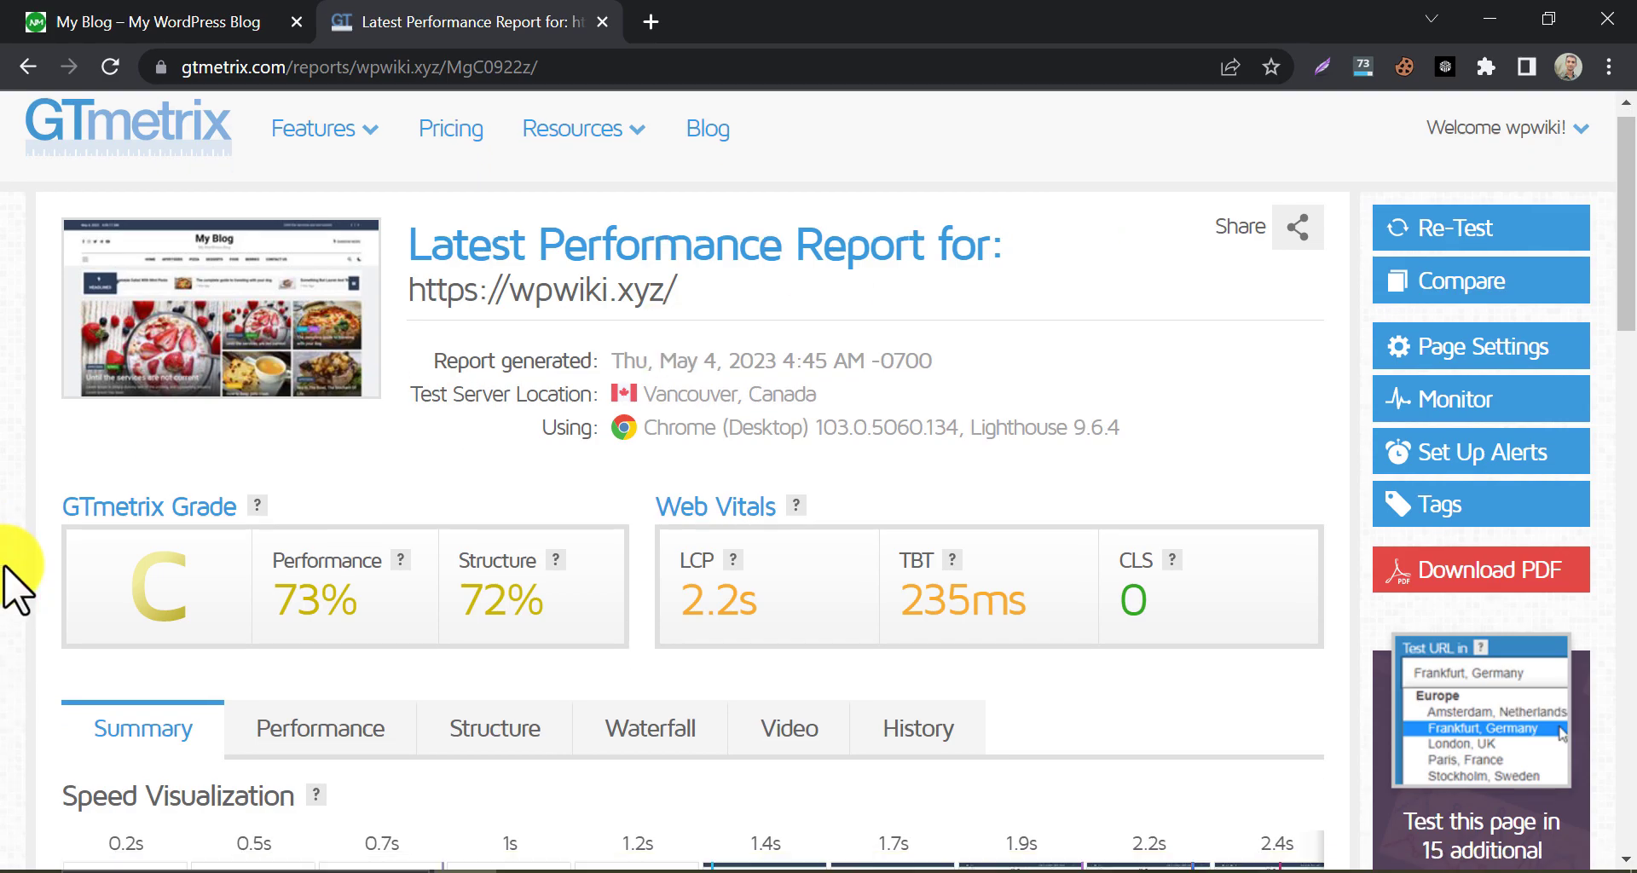
pyautogui.scroll(9, 17, 563)
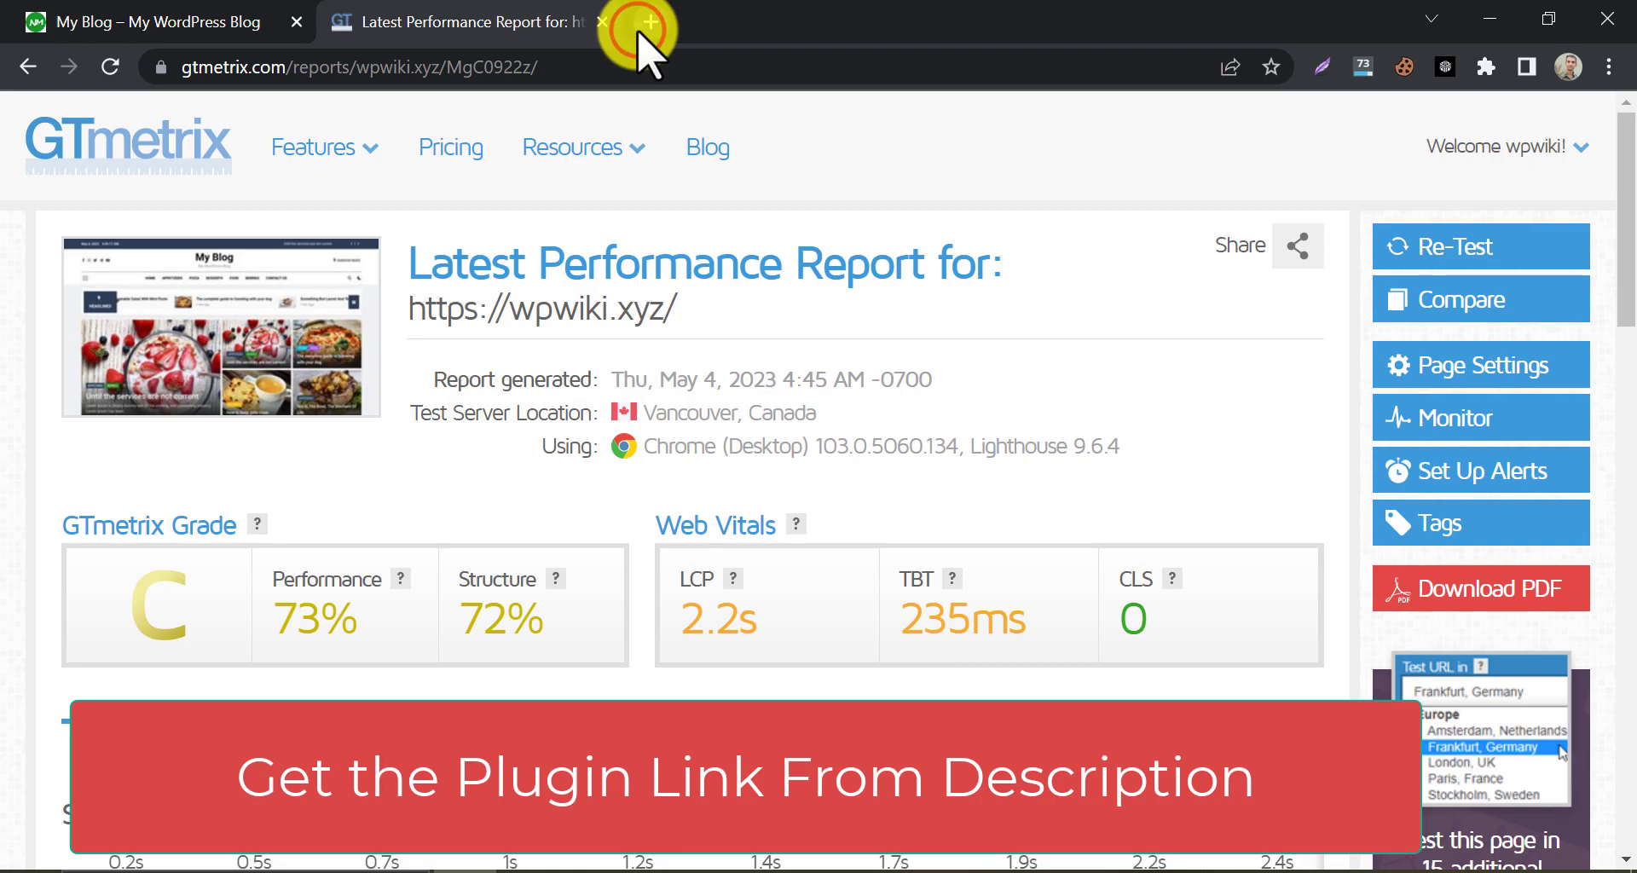
# Load the WP Rocket homepage at wp-rocket.me in a new tab and browse it
pyautogui.click(650, 23)
pyautogui.rightClick(621, 62)
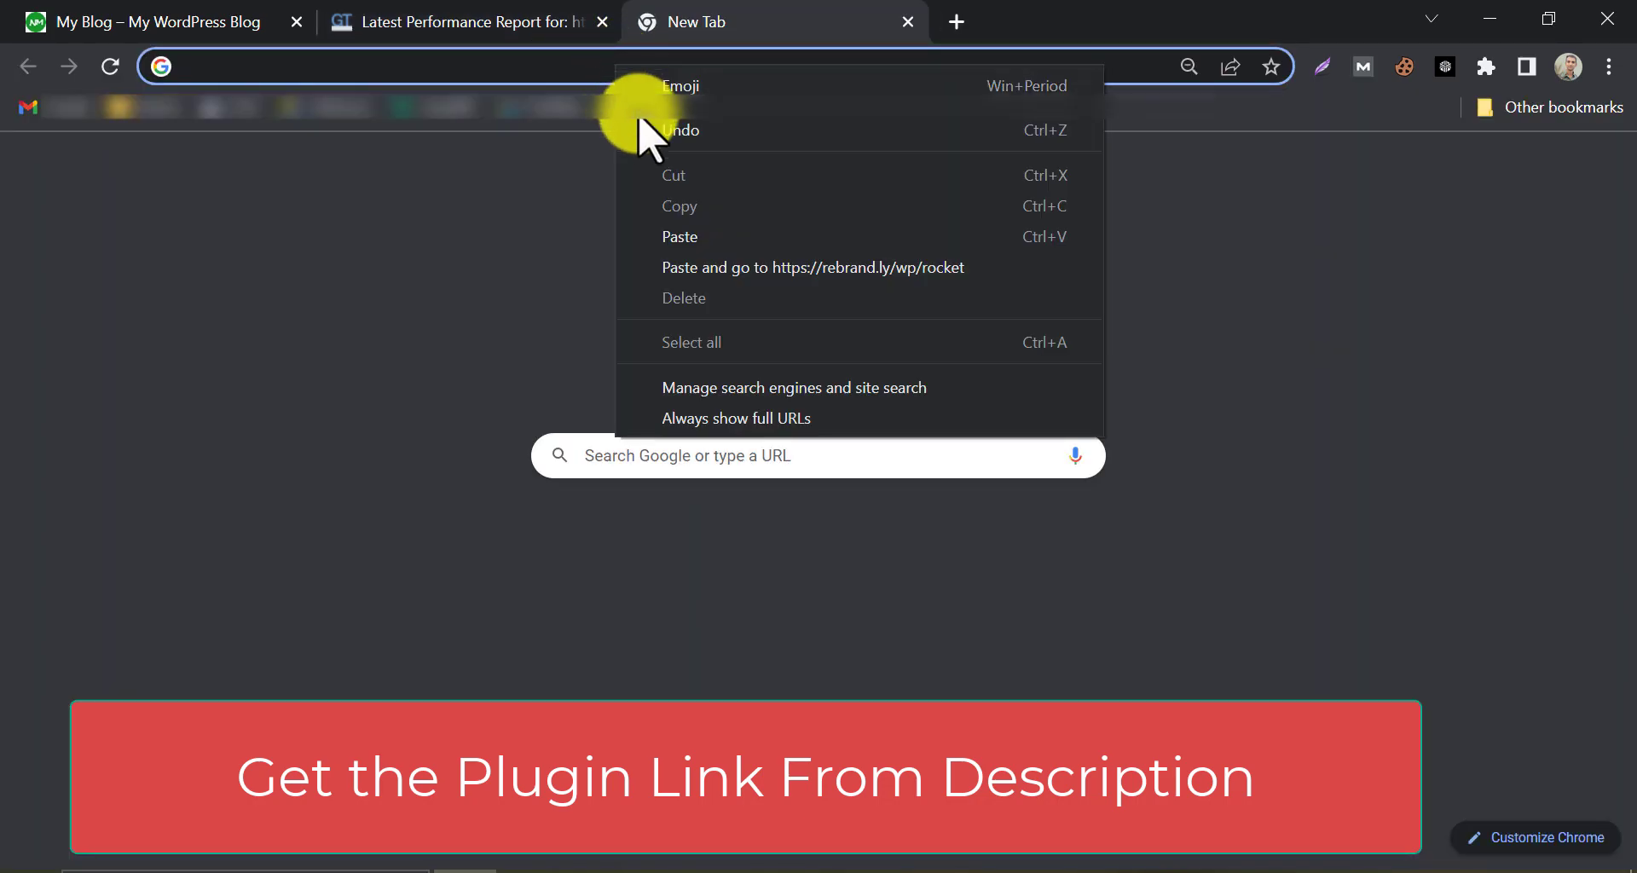
pyautogui.click(679, 268)
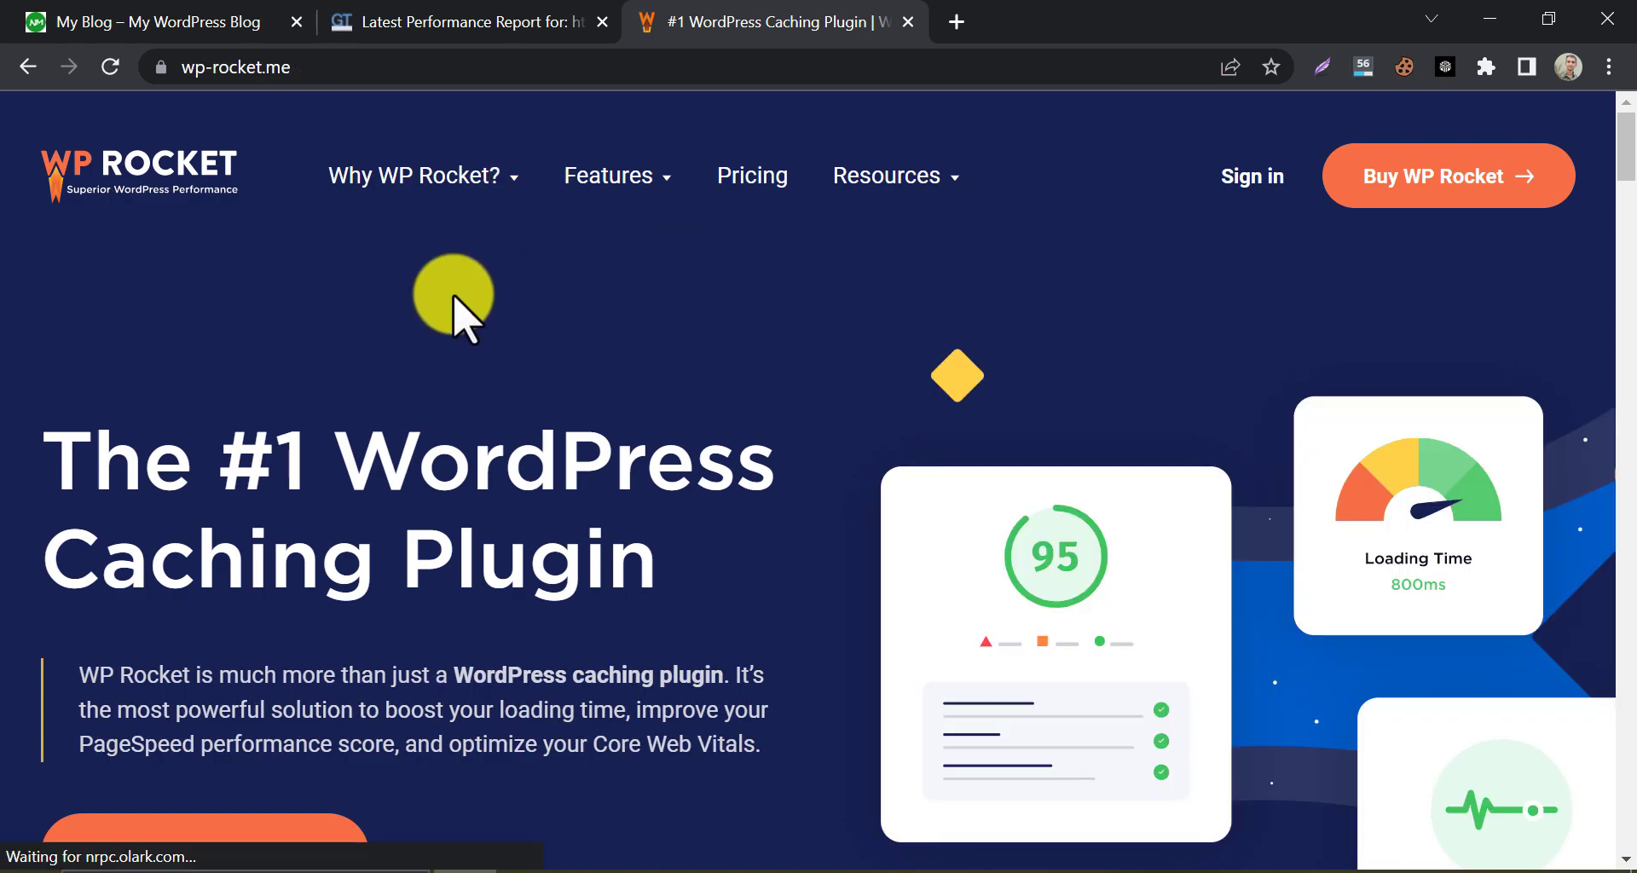
pyautogui.scroll(-4, 11, 565)
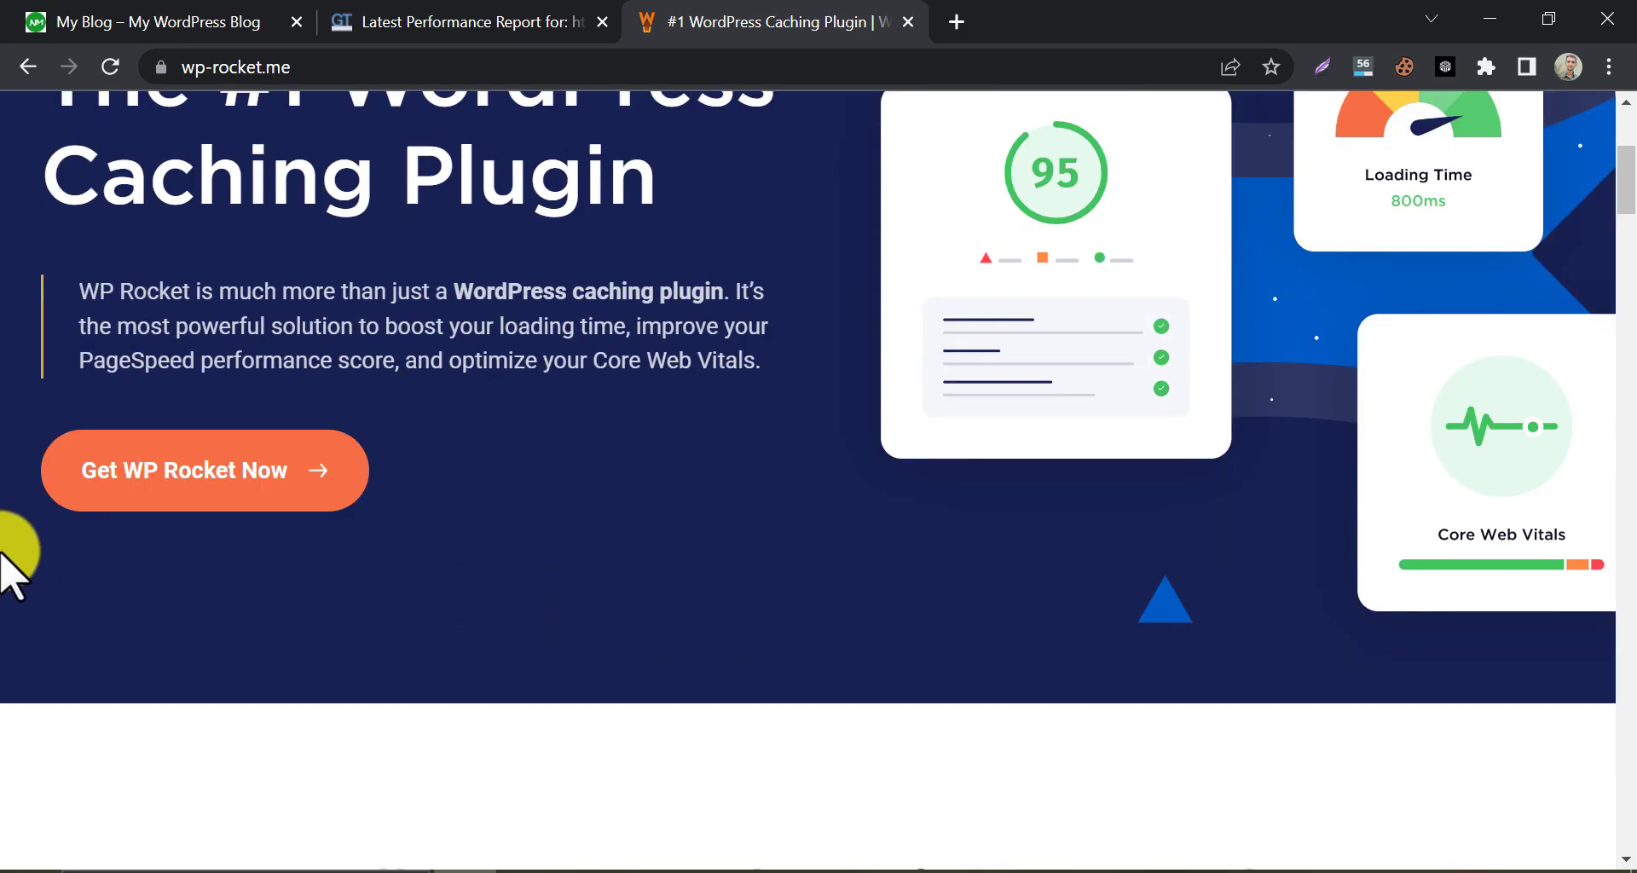
pyautogui.scroll(1, 2, 554)
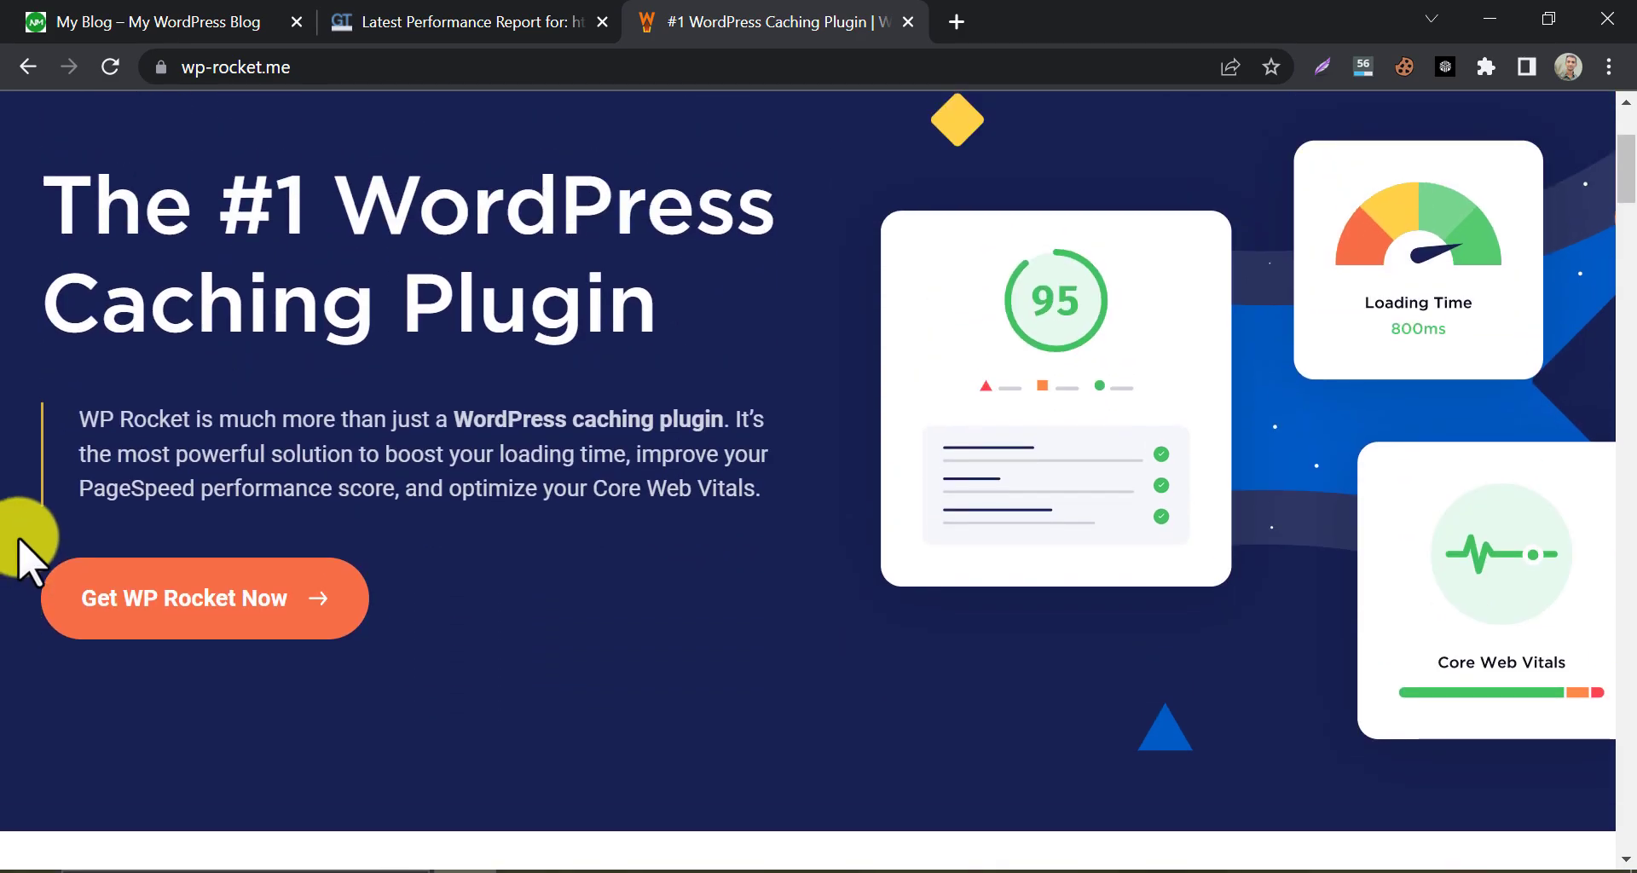
pyautogui.scroll(-1, 26, 559)
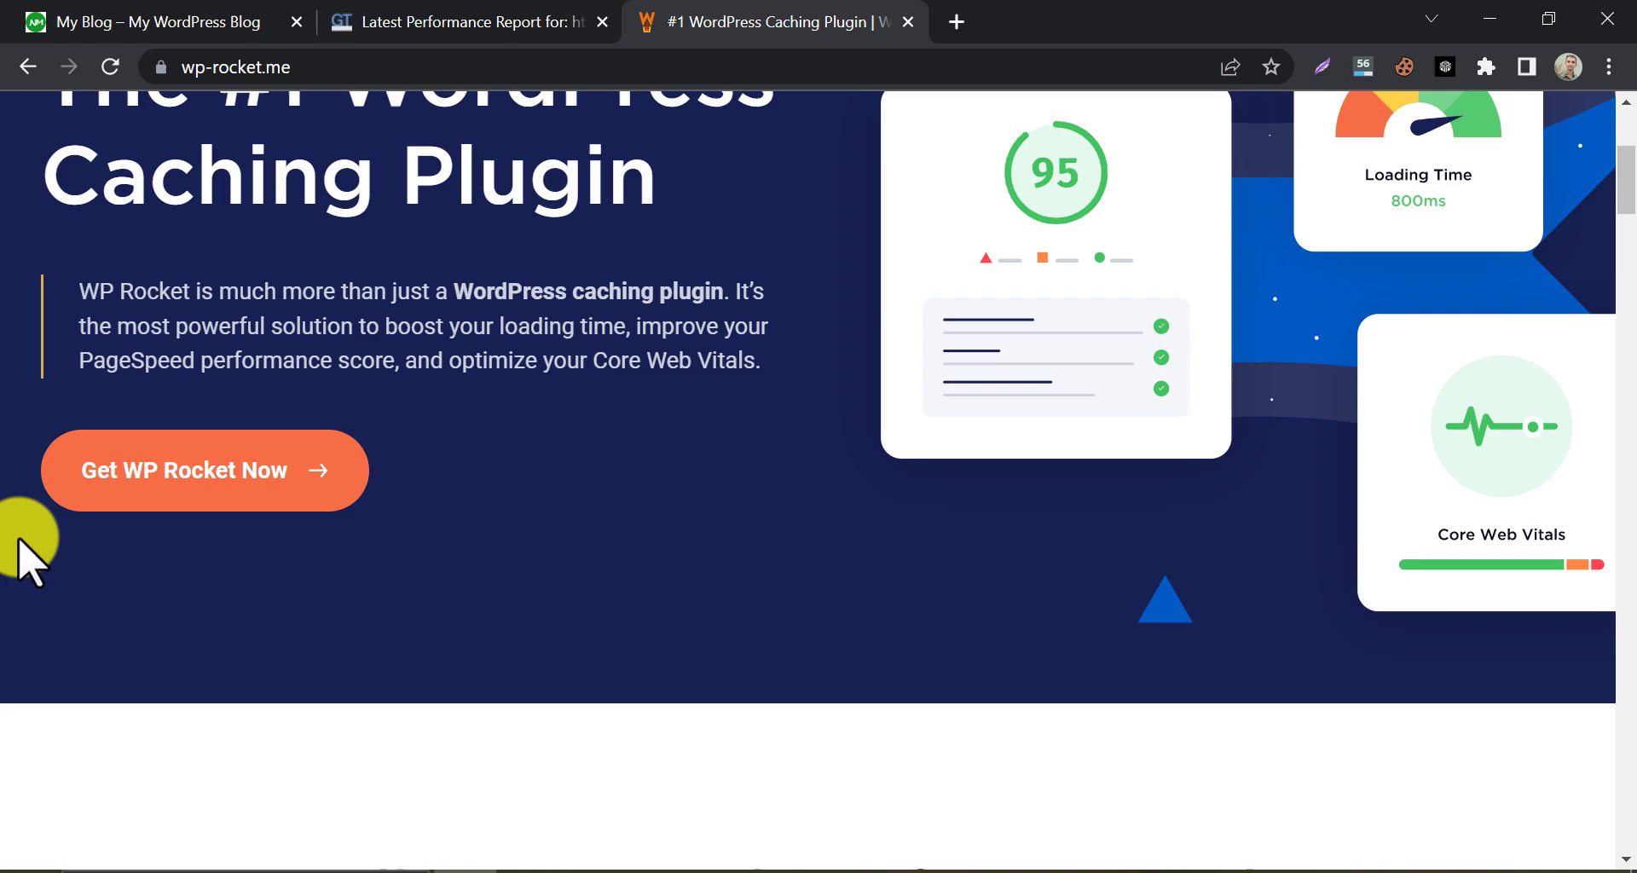
pyautogui.middleClick(24, 544)
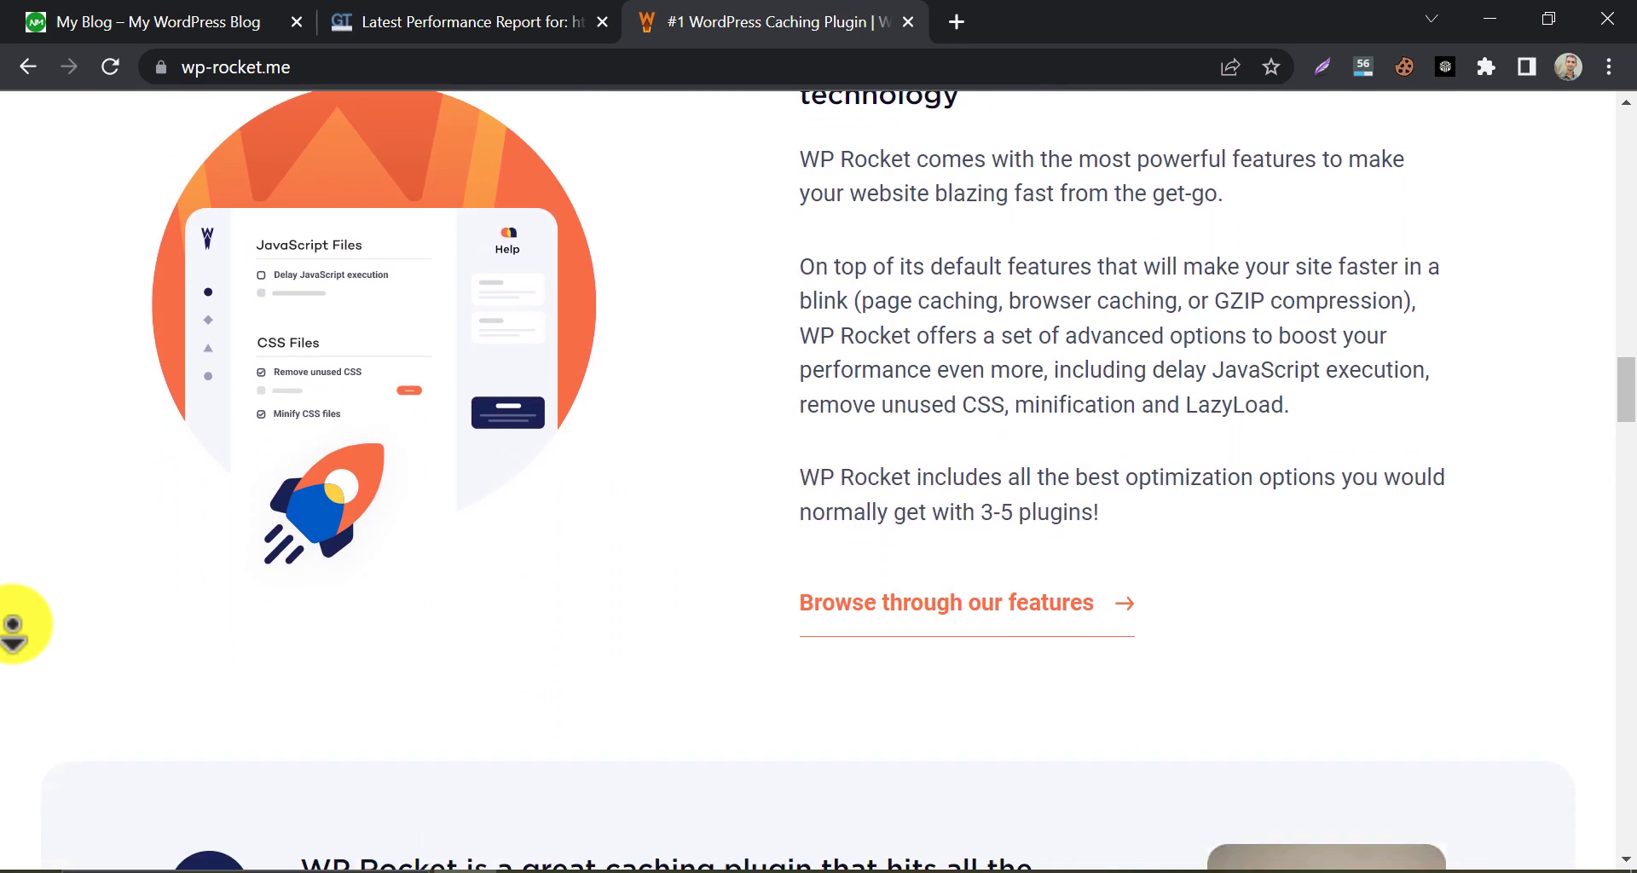
pyautogui.middleClick(17, 640)
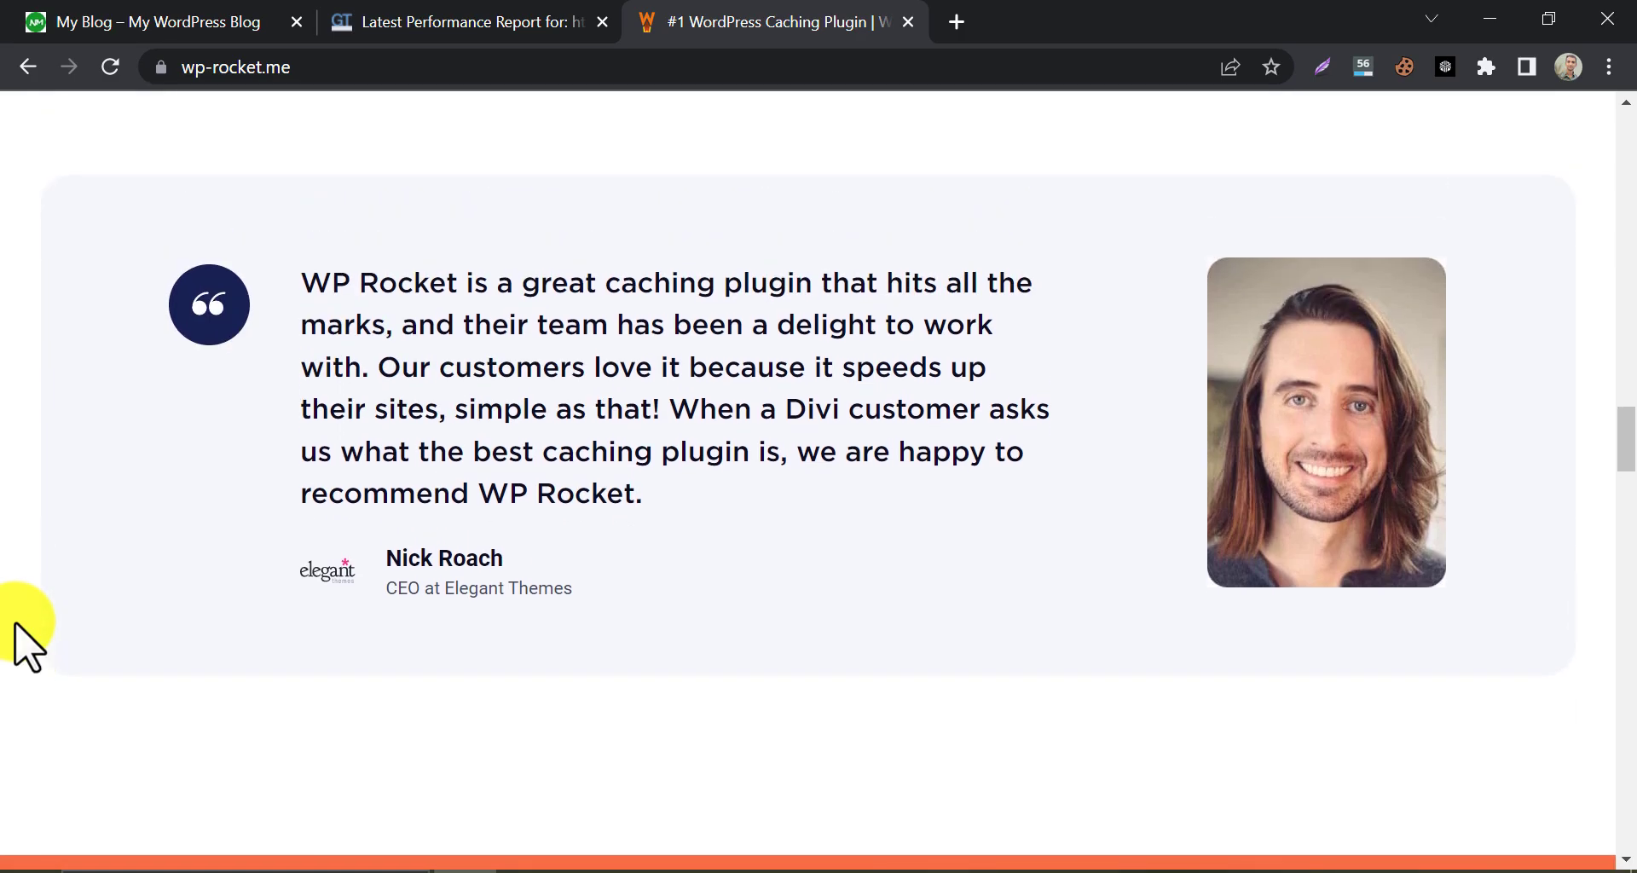
pyautogui.scroll(20, 69, 556)
pyautogui.scroll(10, 69, 555)
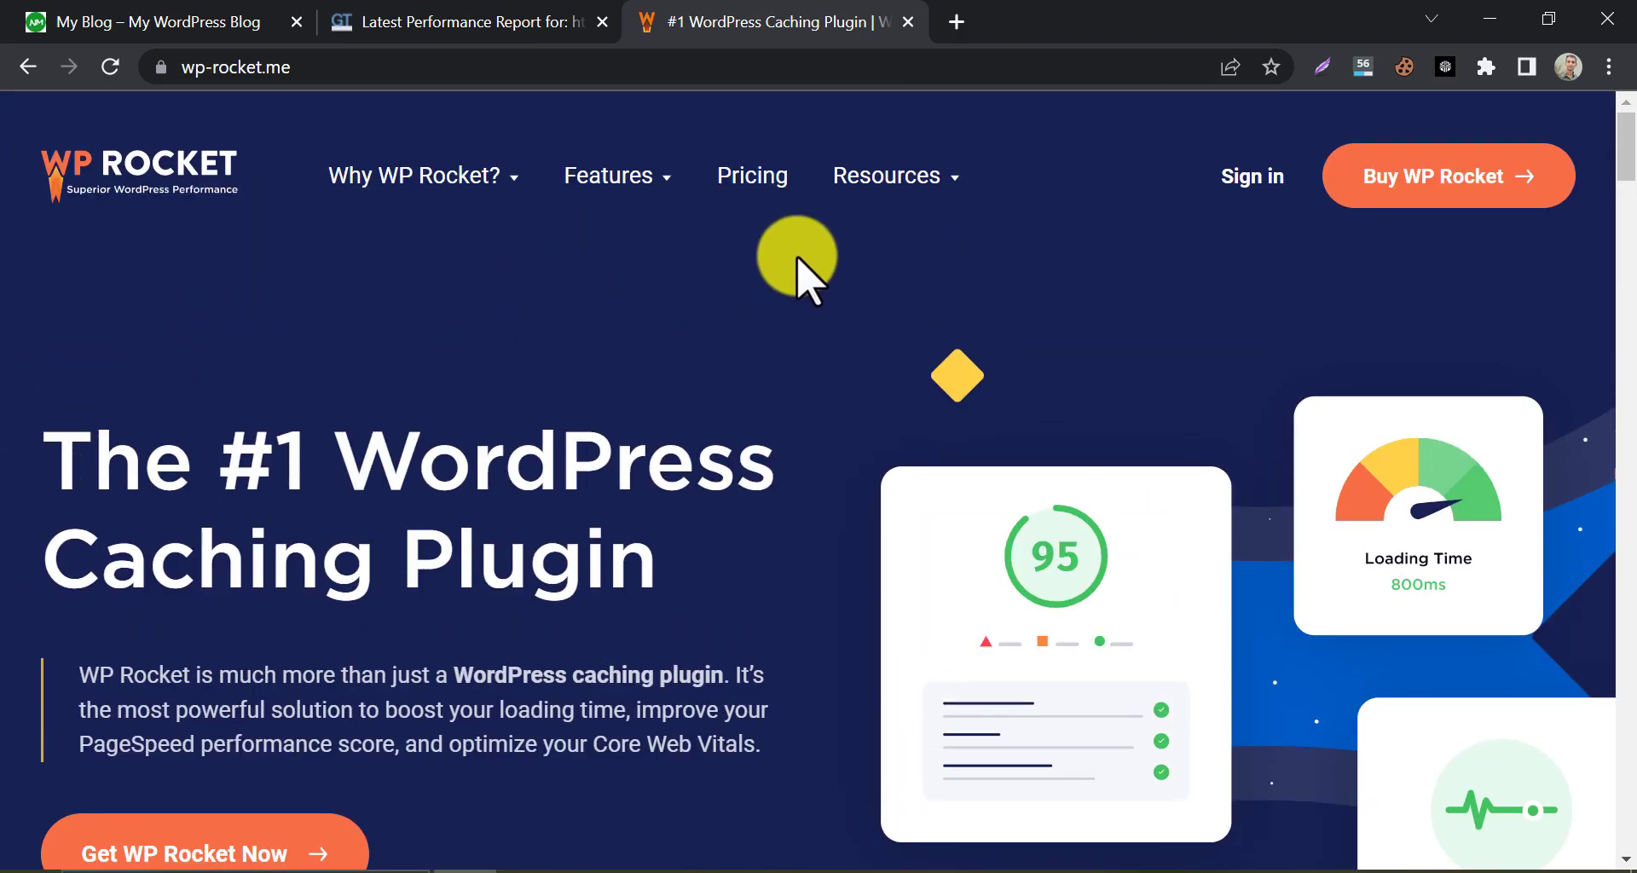
# On the Pricing page, choose Buy WP Rocket for the $299/year Infinite plan
pyautogui.click(752, 178)
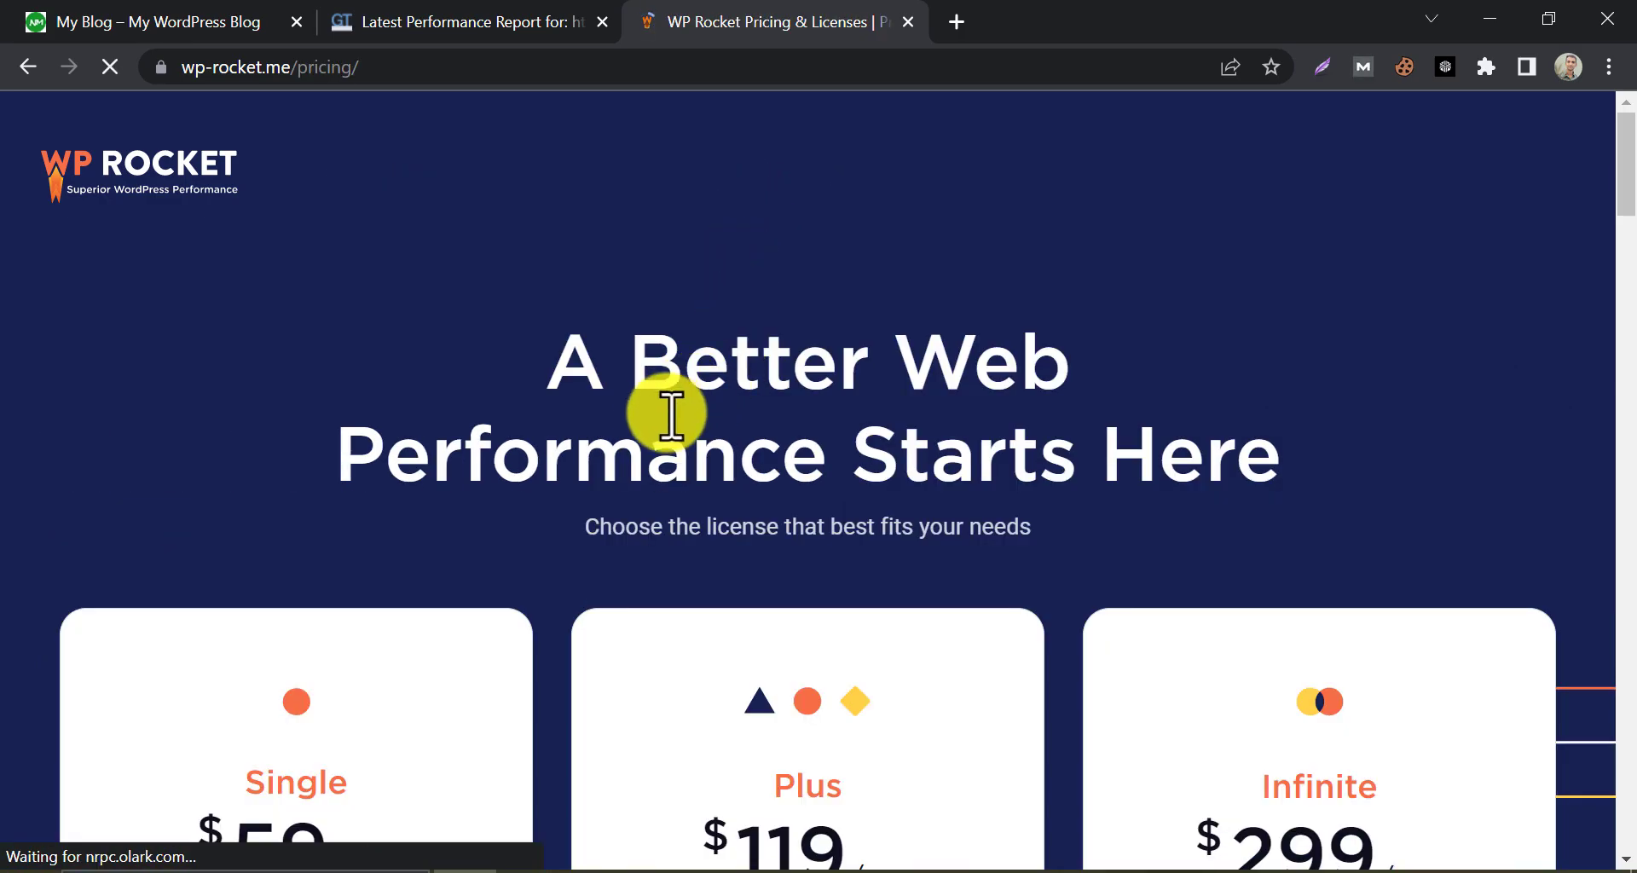
pyautogui.scroll(-4, 632, 457)
pyautogui.scroll(-2, 555, 523)
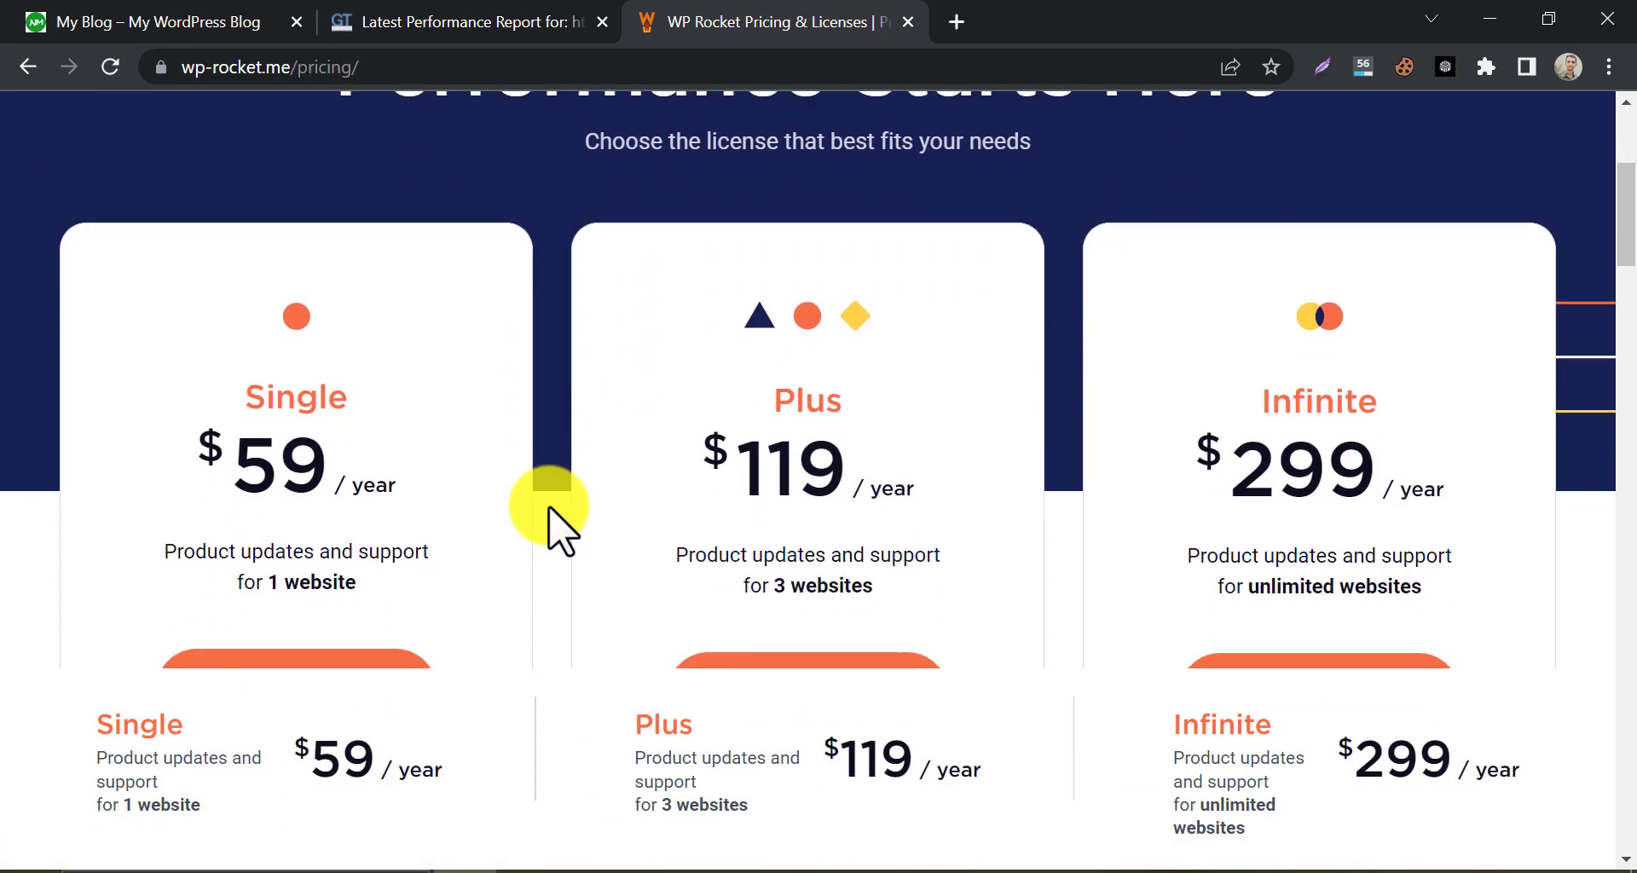
pyautogui.scroll(-1, 546, 499)
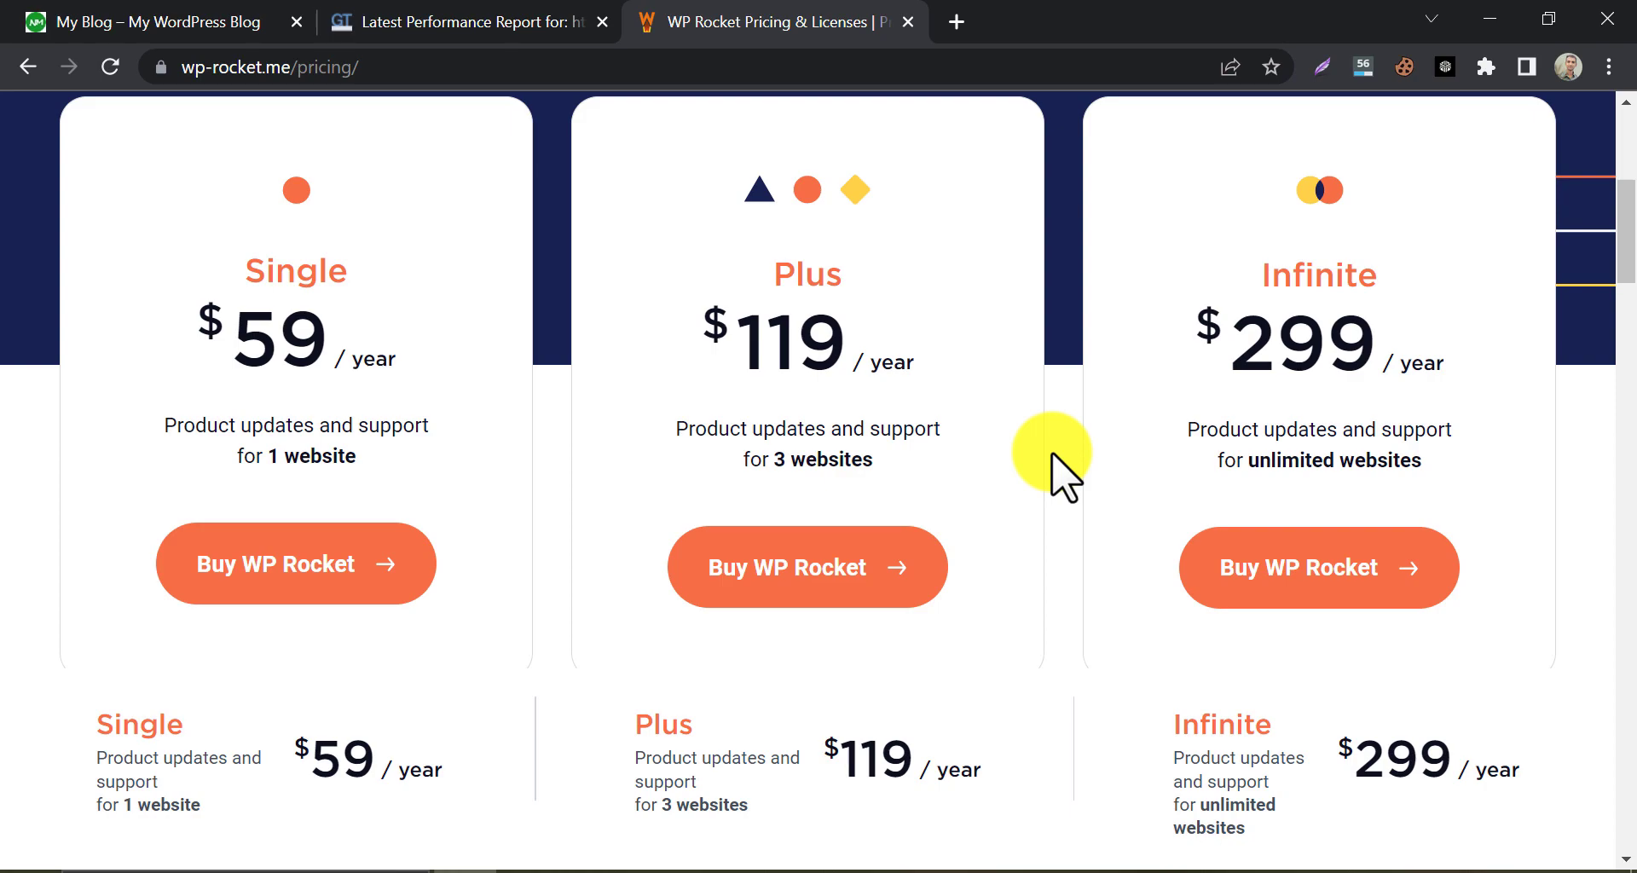
pyautogui.click(1239, 587)
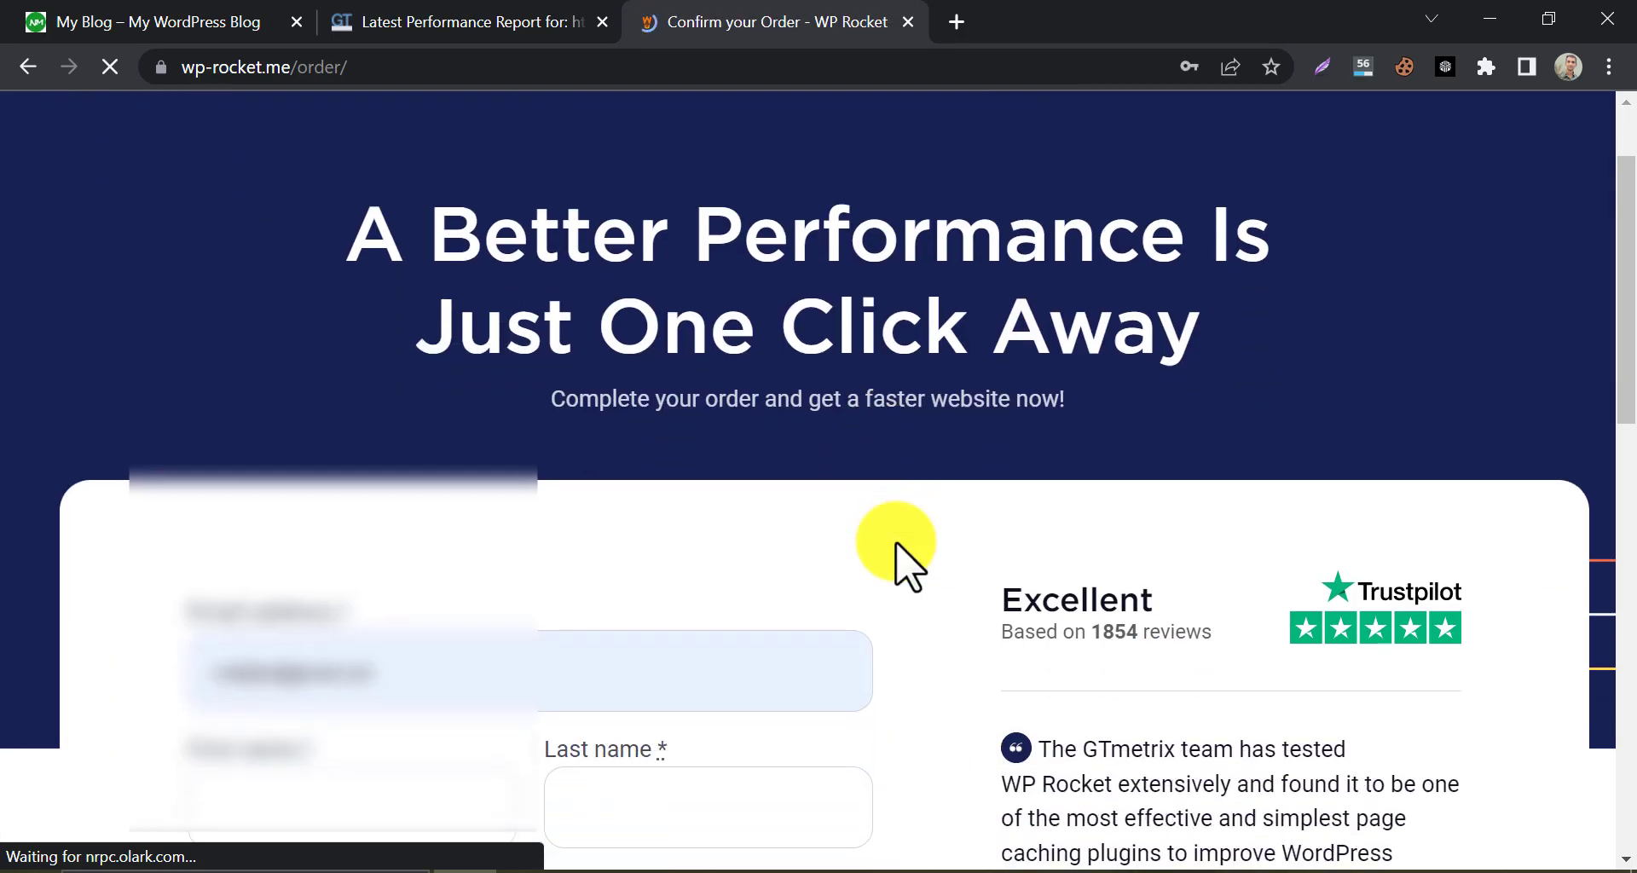
# Review the order form, then return to the WP Rocket homepage via the logo
pyautogui.scroll(-5, 895, 550)
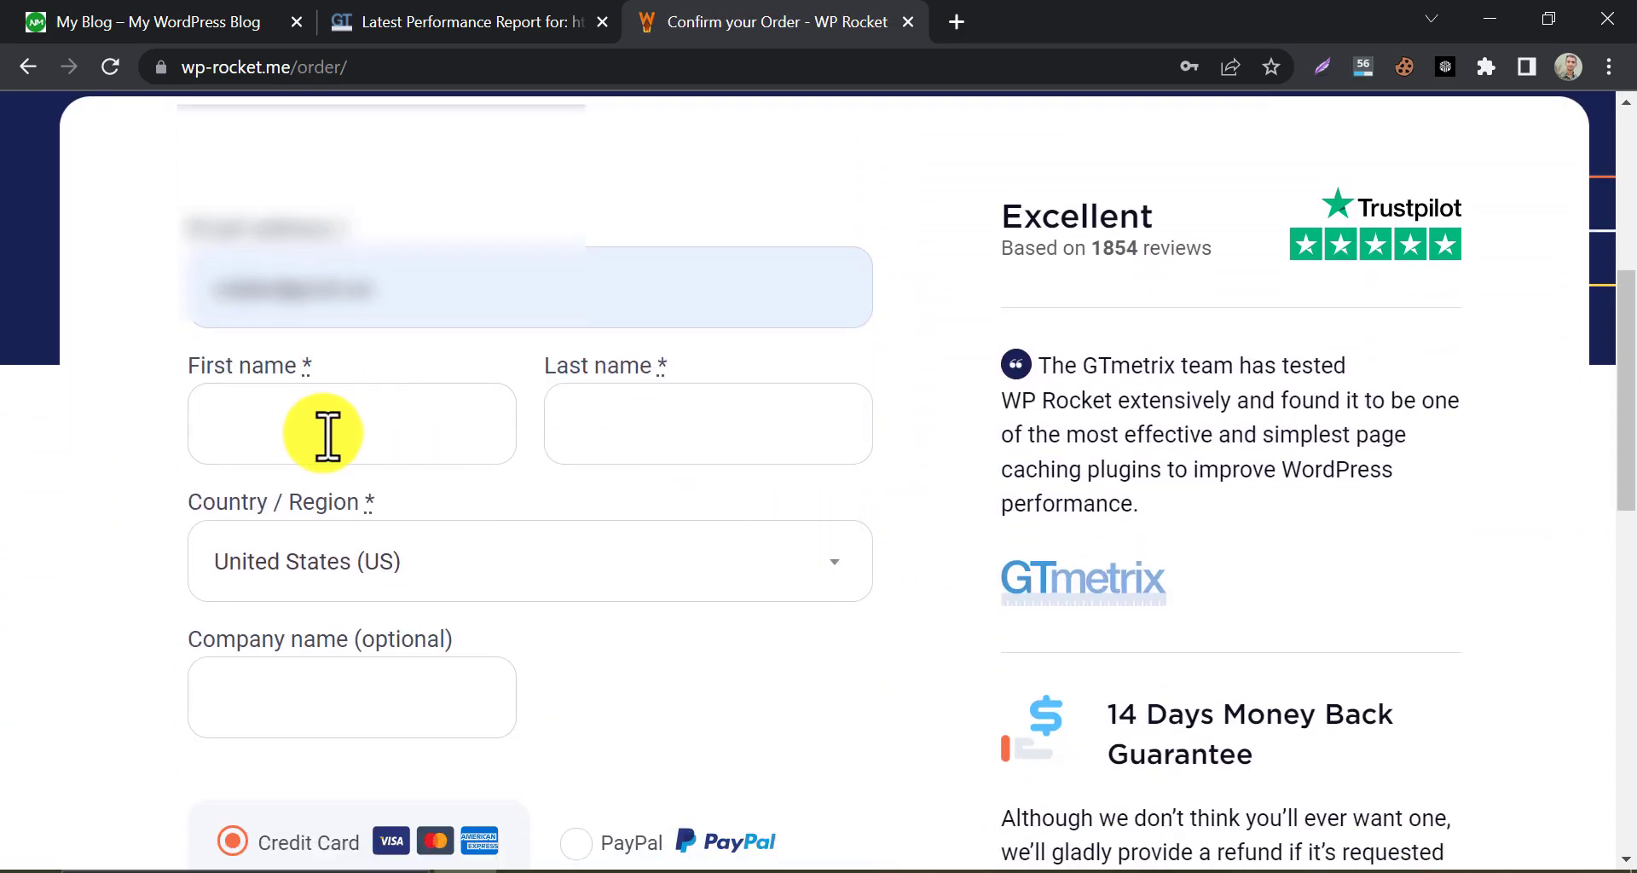
pyautogui.scroll(-7, 644, 440)
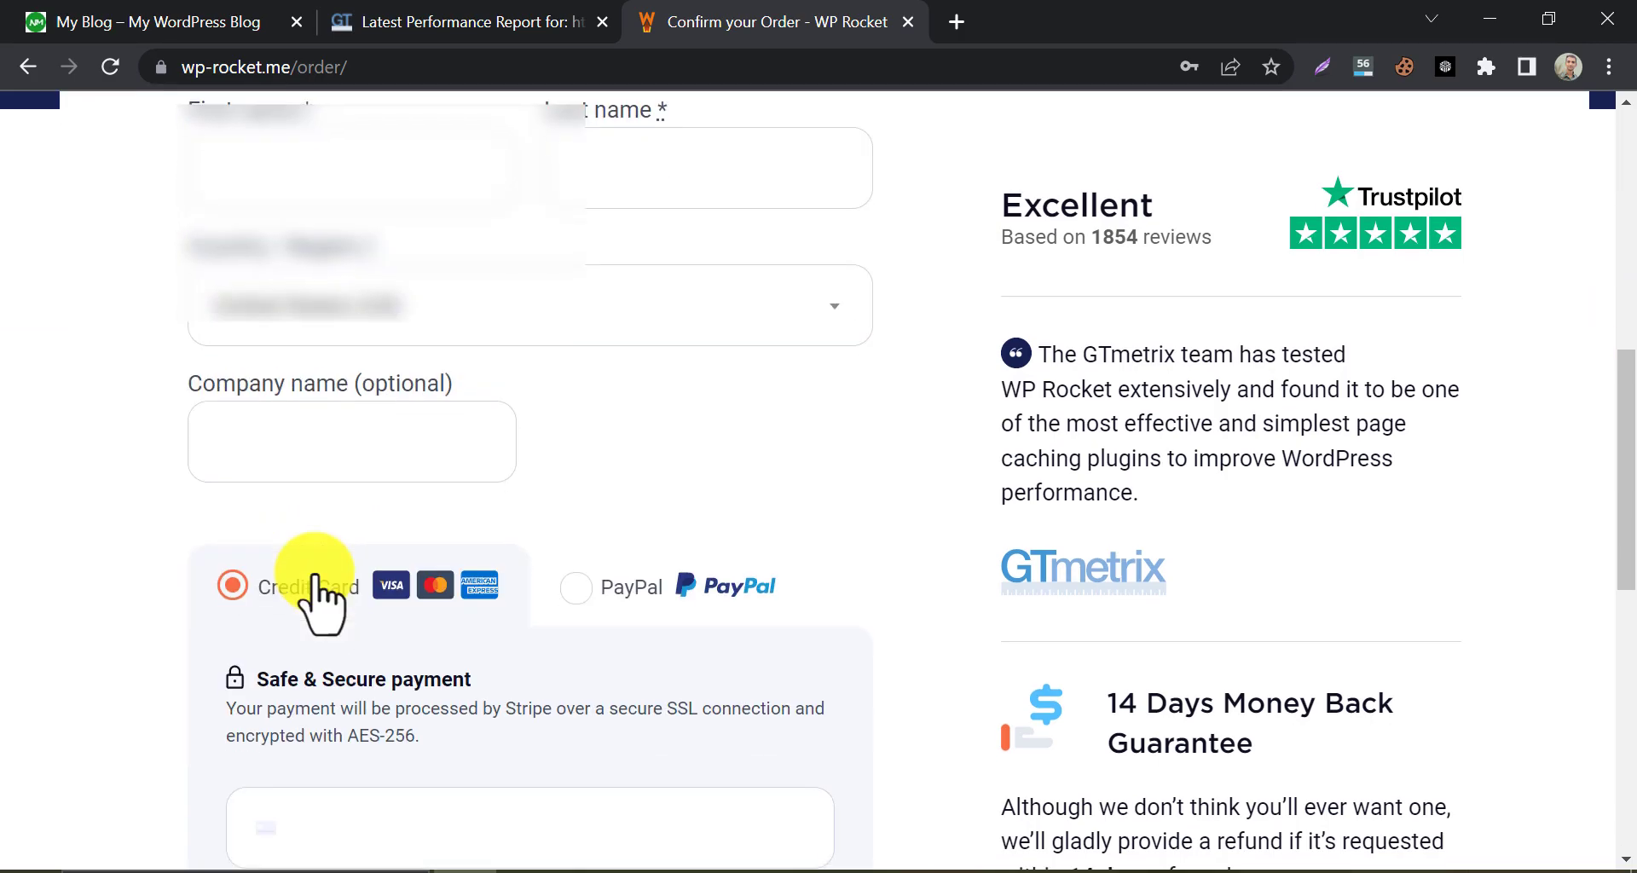
pyautogui.click(673, 448)
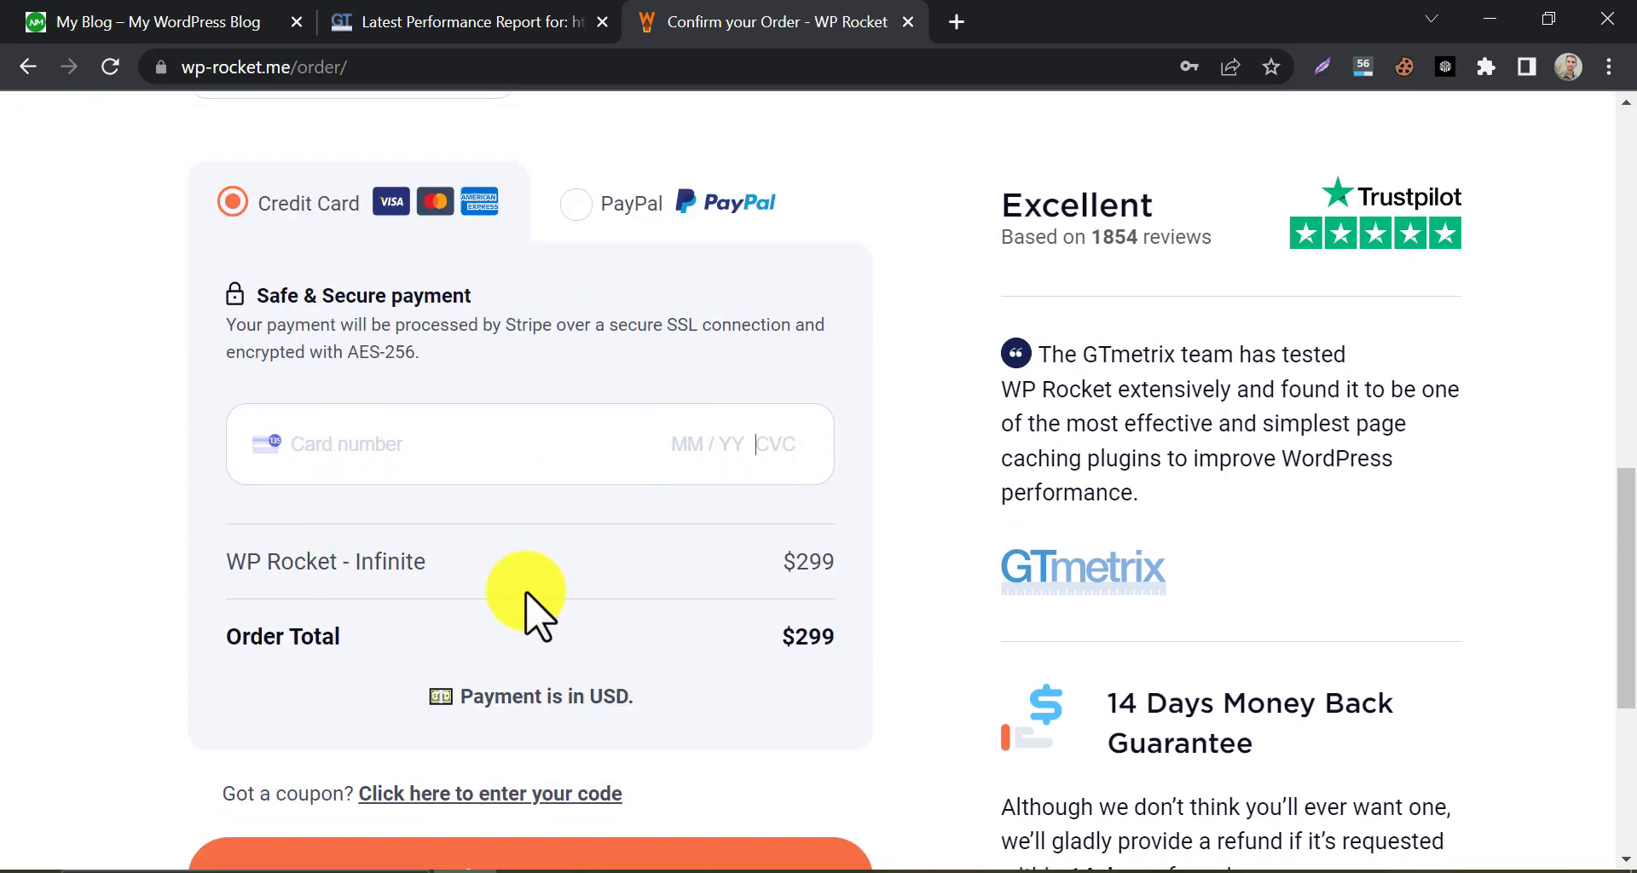
pyautogui.scroll(-3, 533, 631)
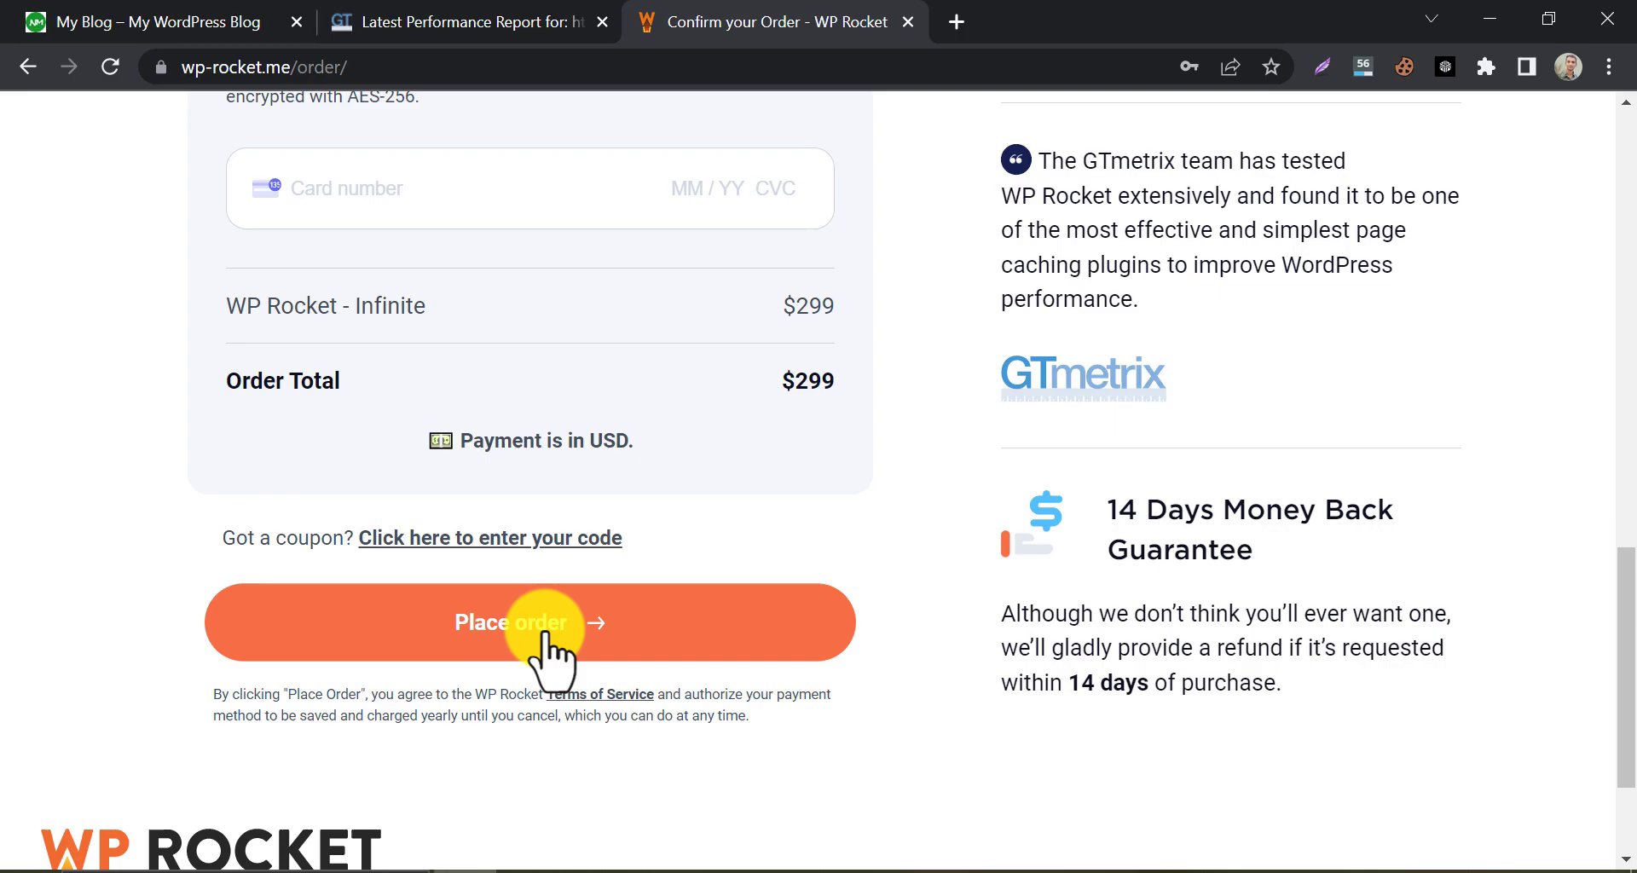
pyautogui.scroll(15, 546, 652)
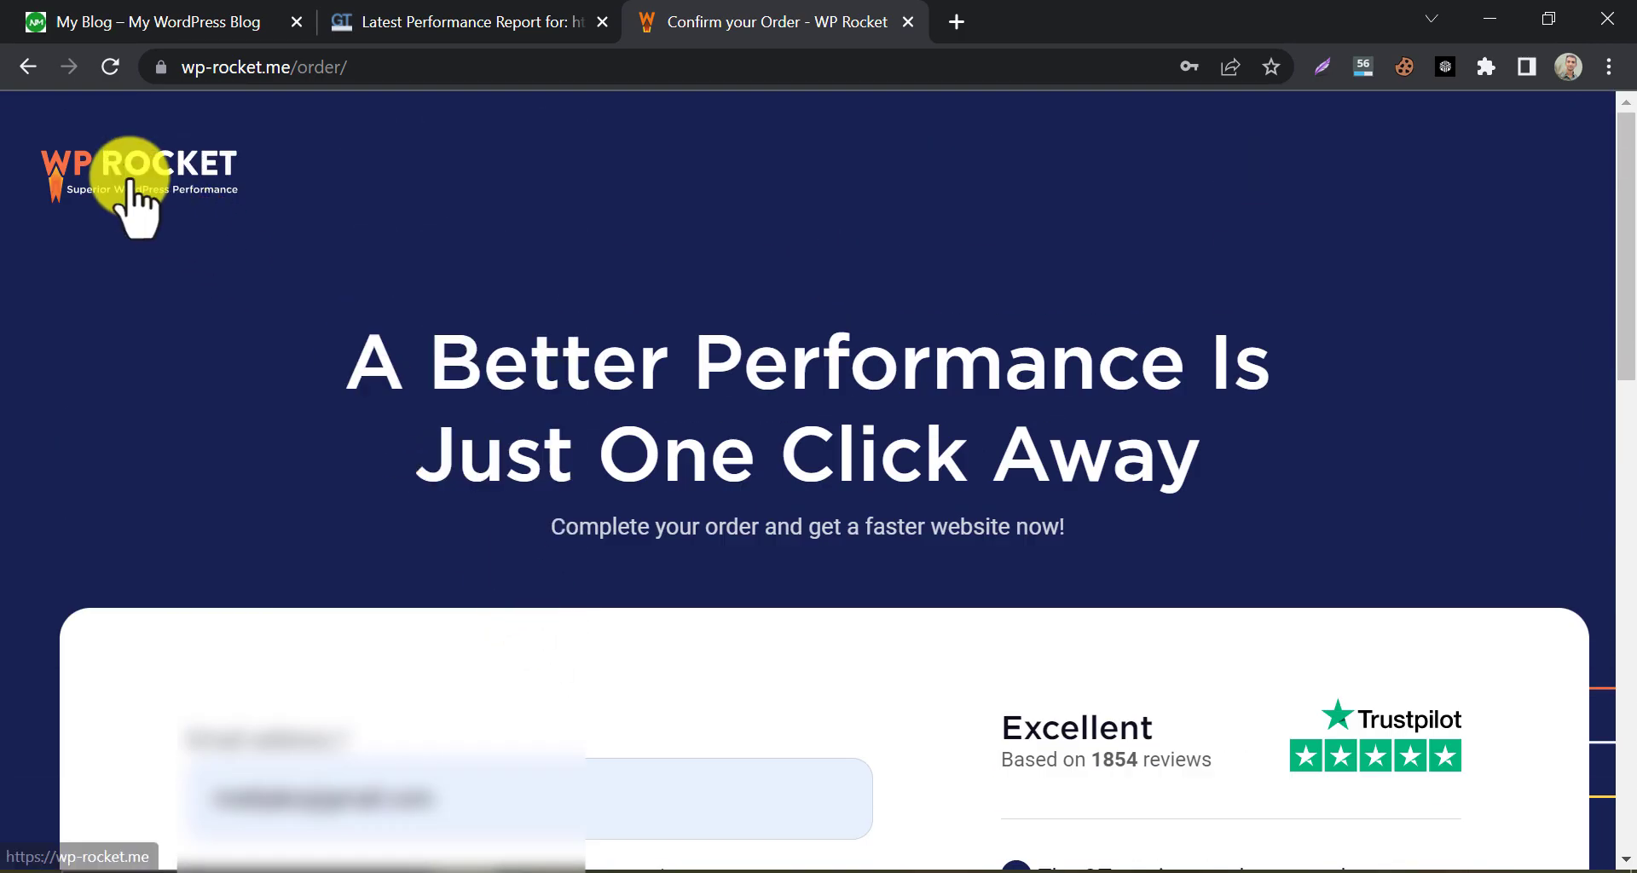
pyautogui.click(130, 182)
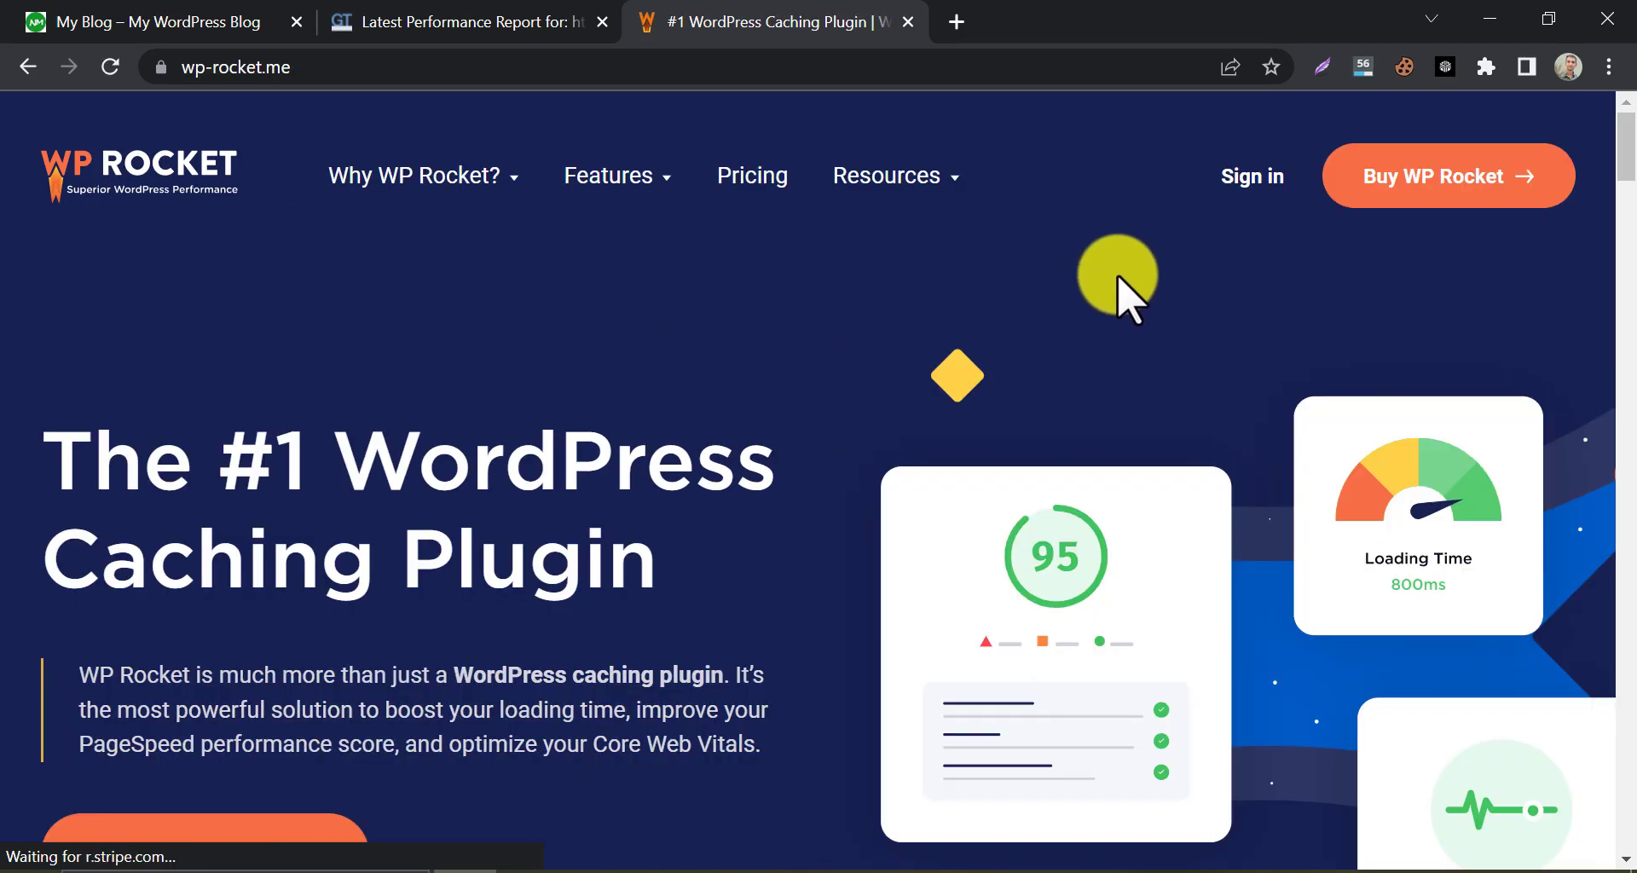
# Sign in to the wp-rocket.me account with the stay-signed-in option ticked
pyautogui.click(1228, 179)
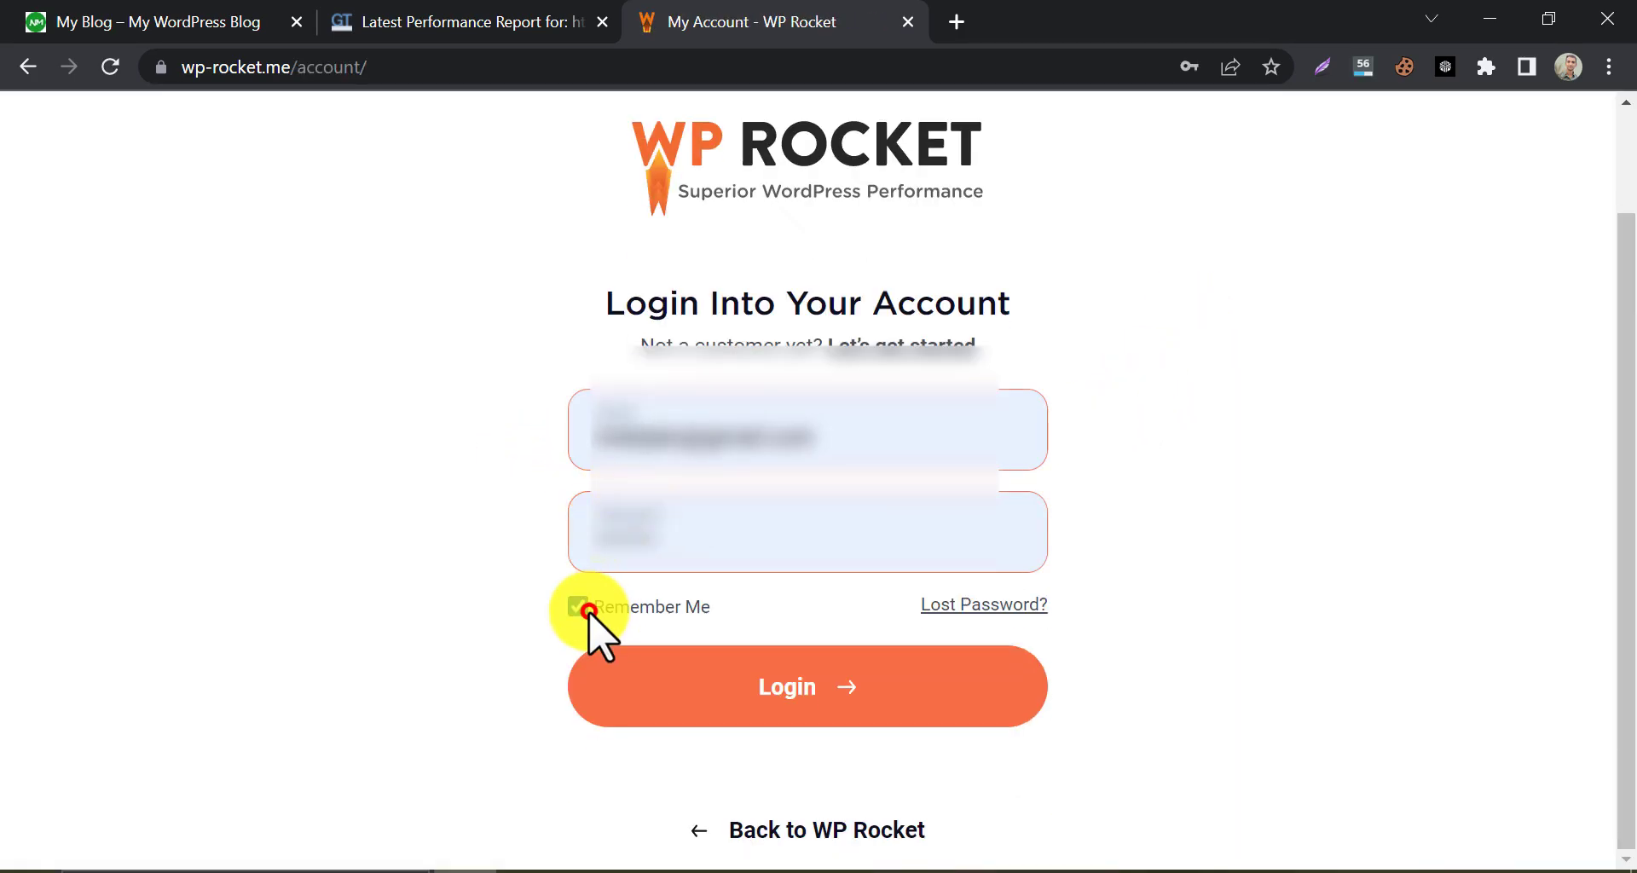
pyautogui.click(580, 608)
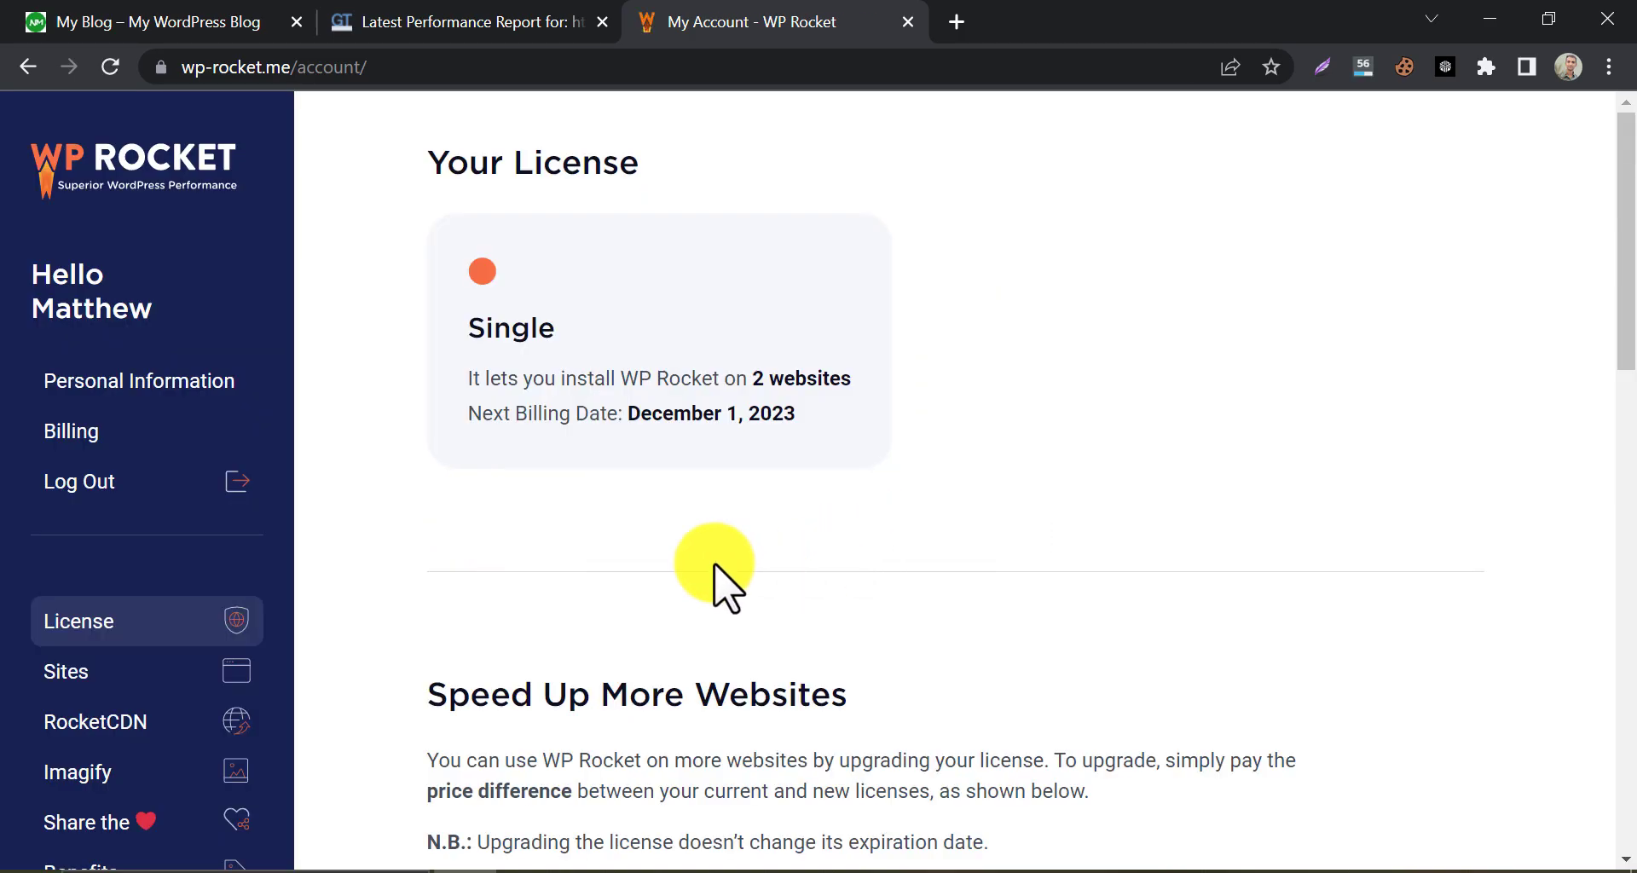
pyautogui.scroll(-3, 657, 592)
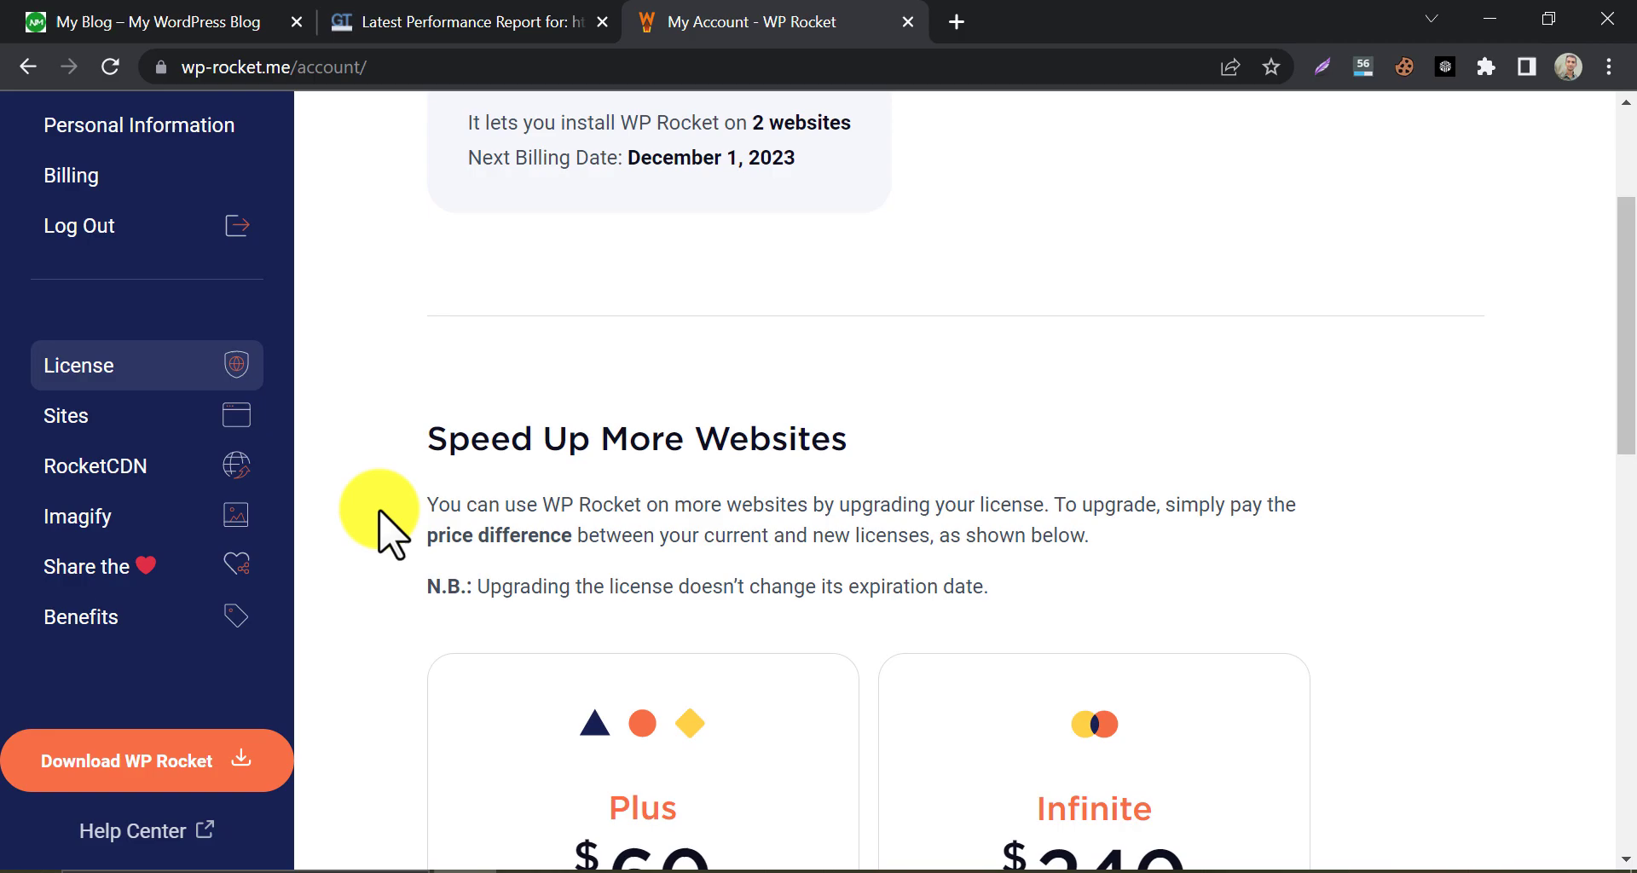
# Download the WP Rocket plugin zip from the account's Billing page
pyautogui.click(94, 418)
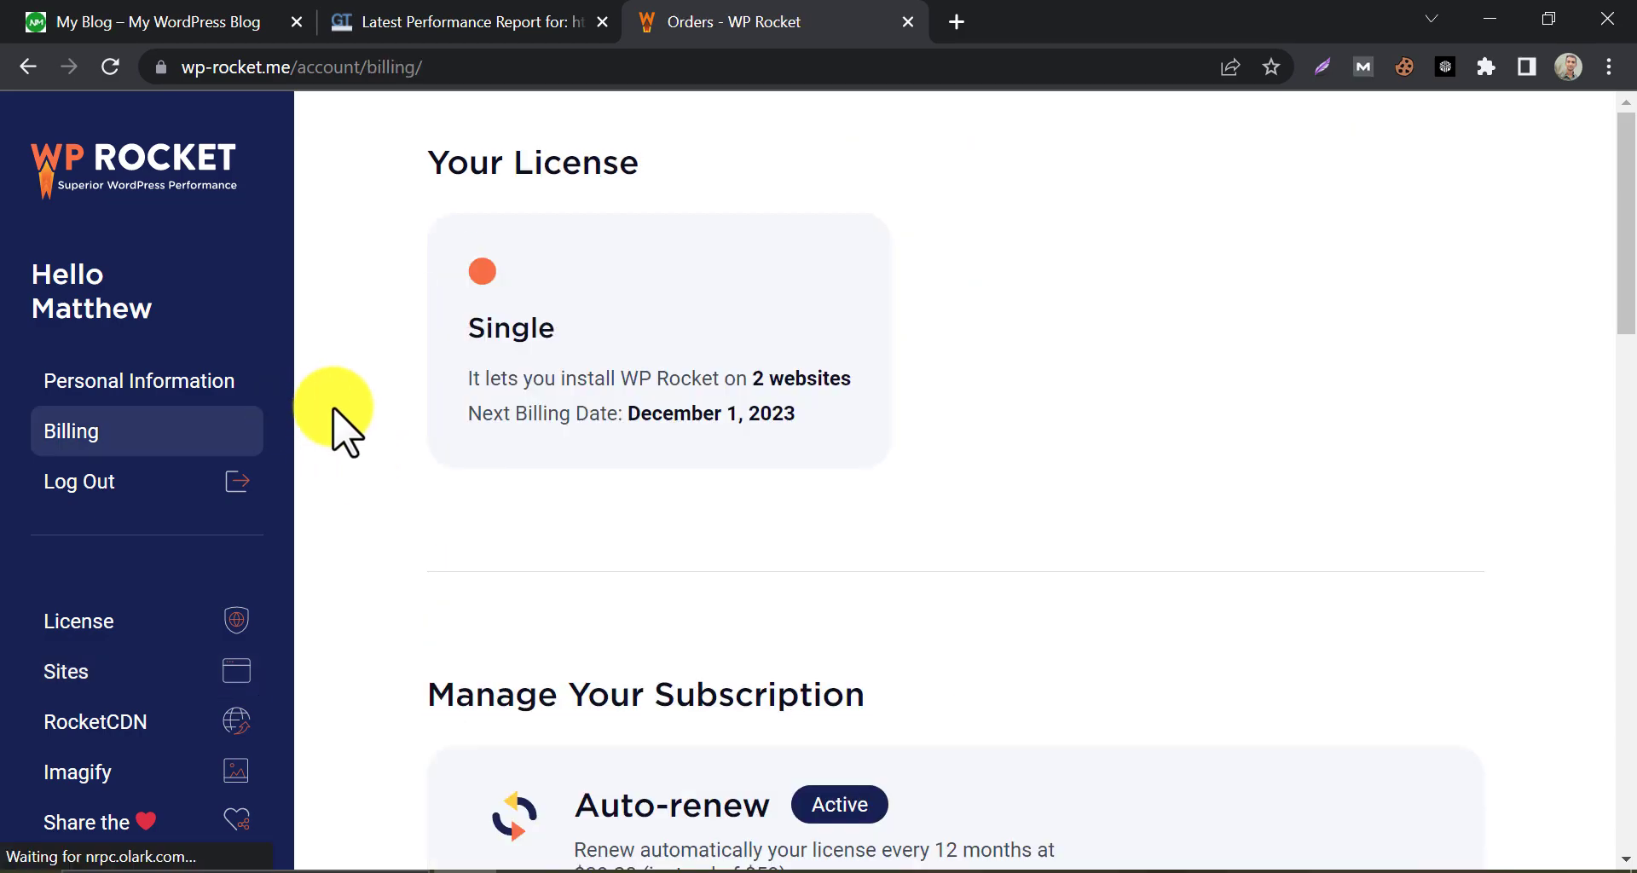
pyautogui.scroll(-1, 334, 409)
pyautogui.scroll(-3, 335, 409)
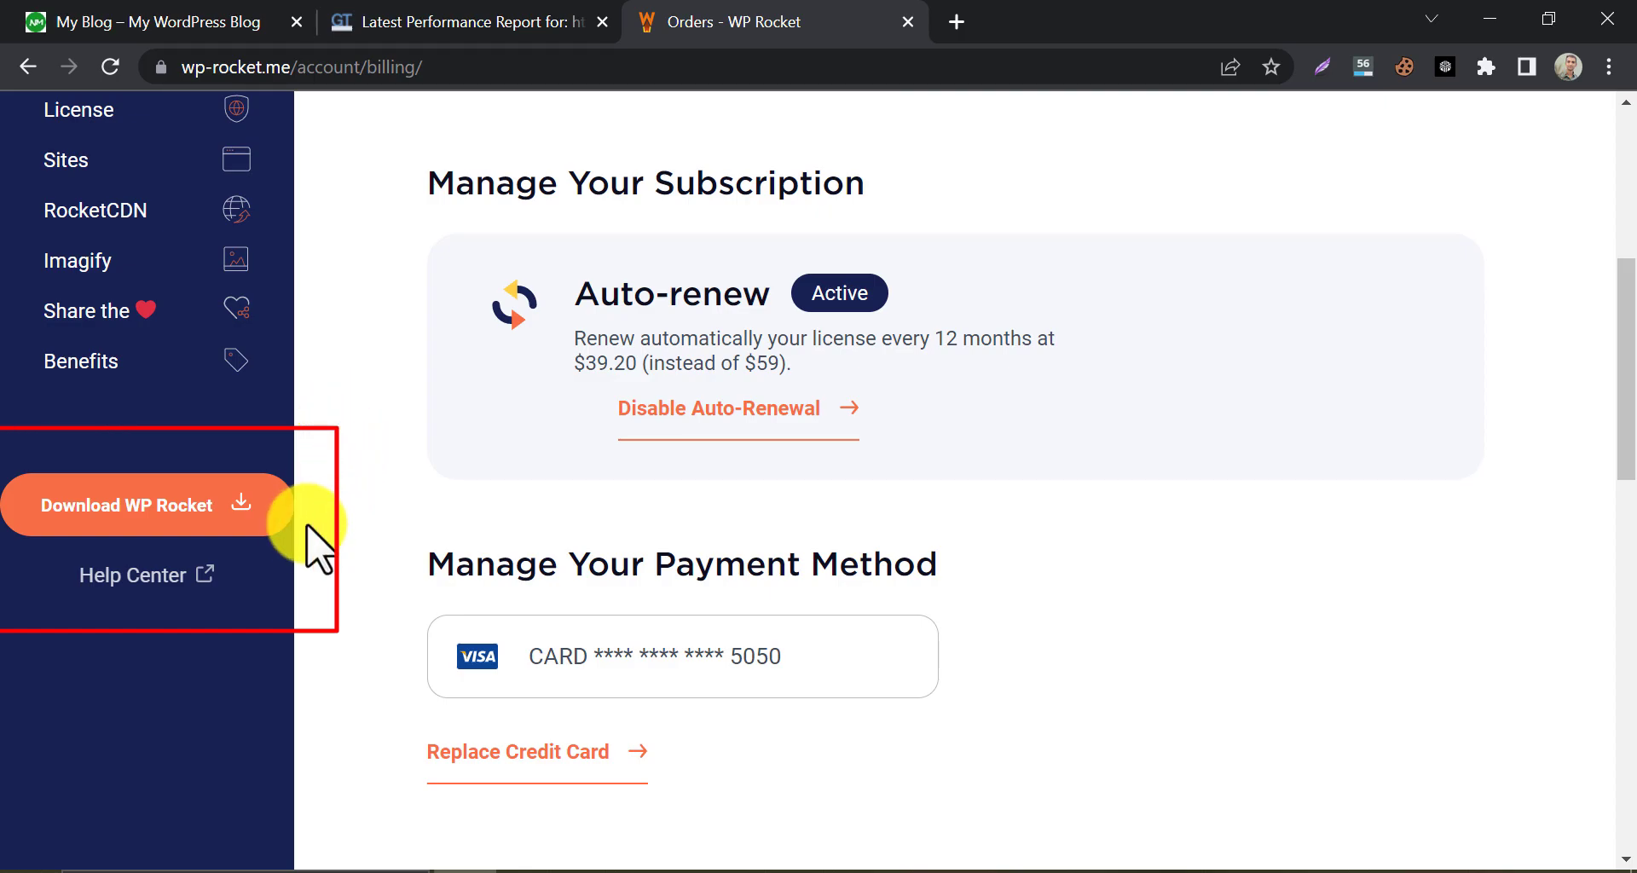
pyautogui.click(286, 511)
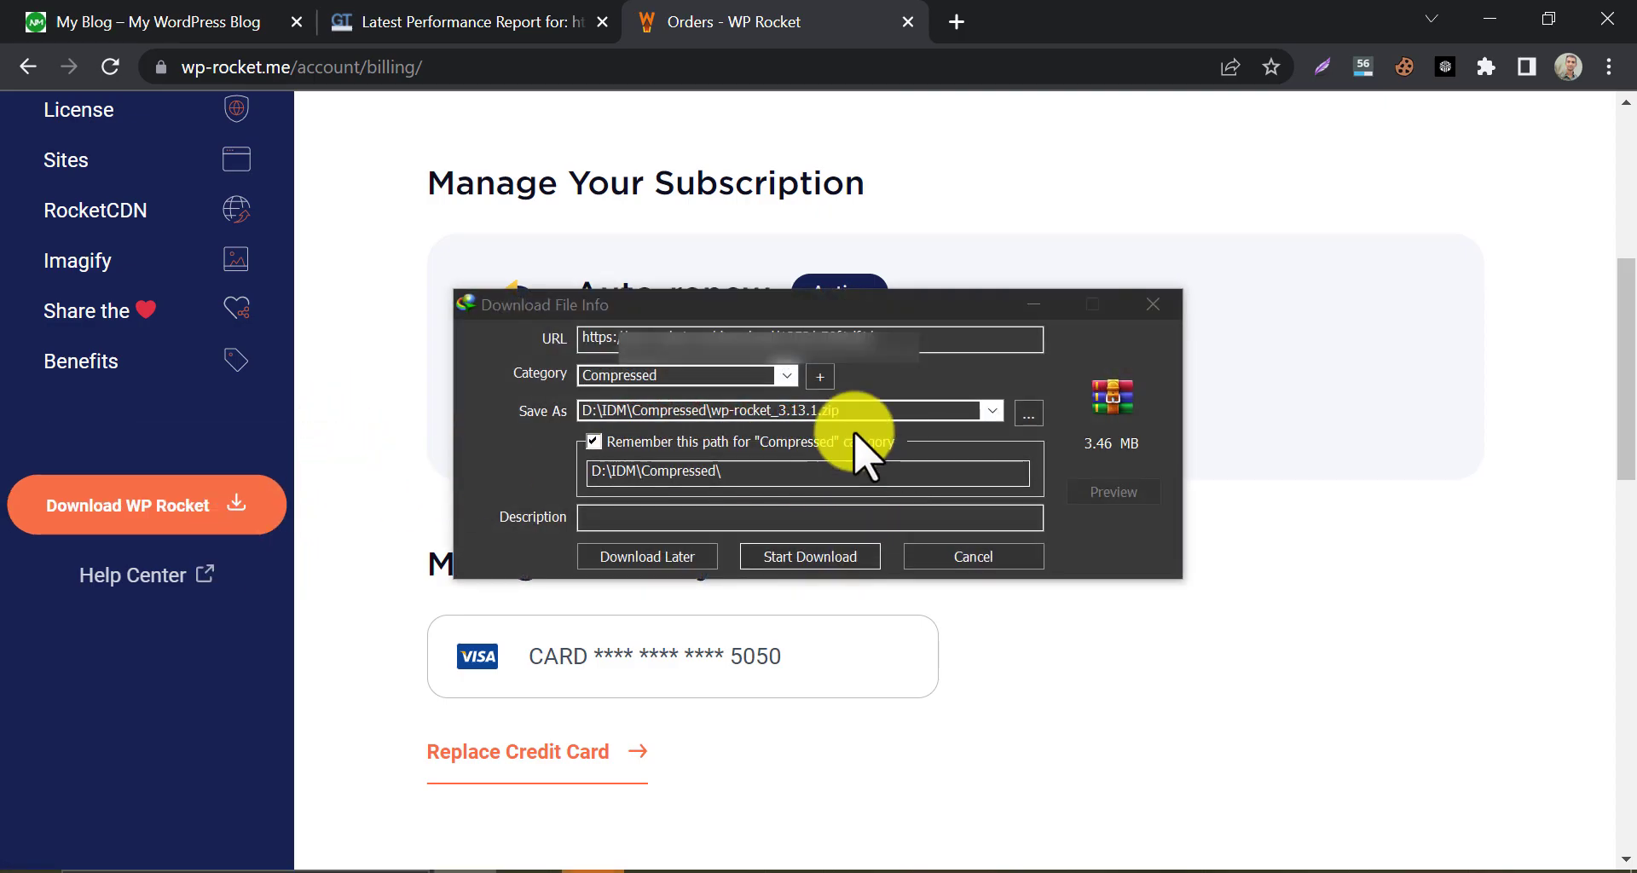
pyautogui.press('Escape')
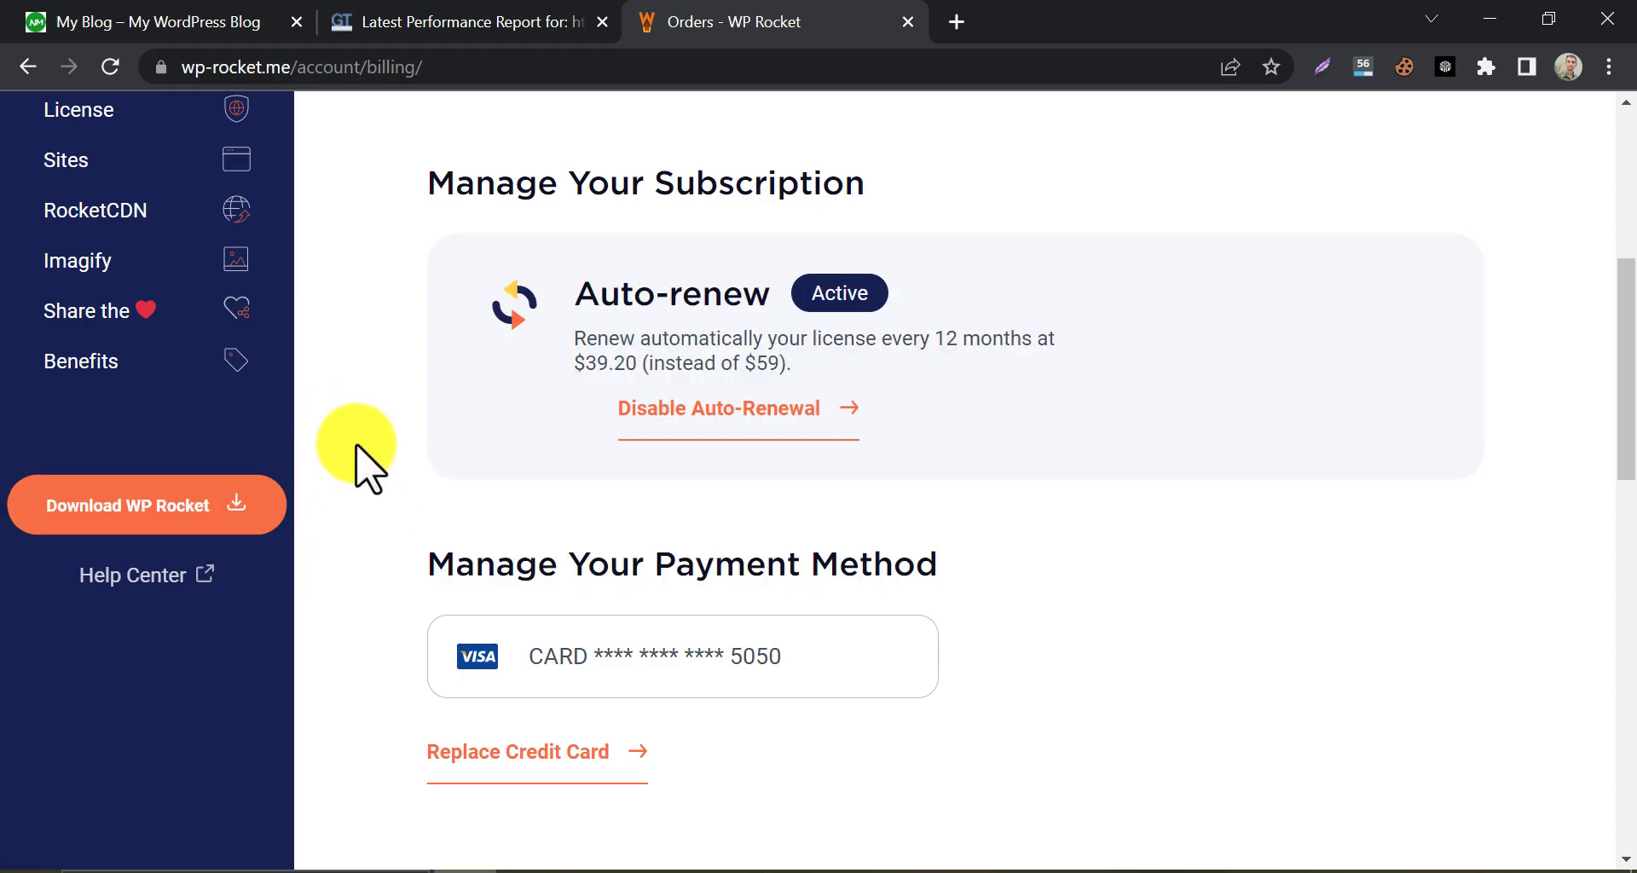
# In the blog's tab, go to wp-admin and the Plugins > Add New page
pyautogui.click(136, 22)
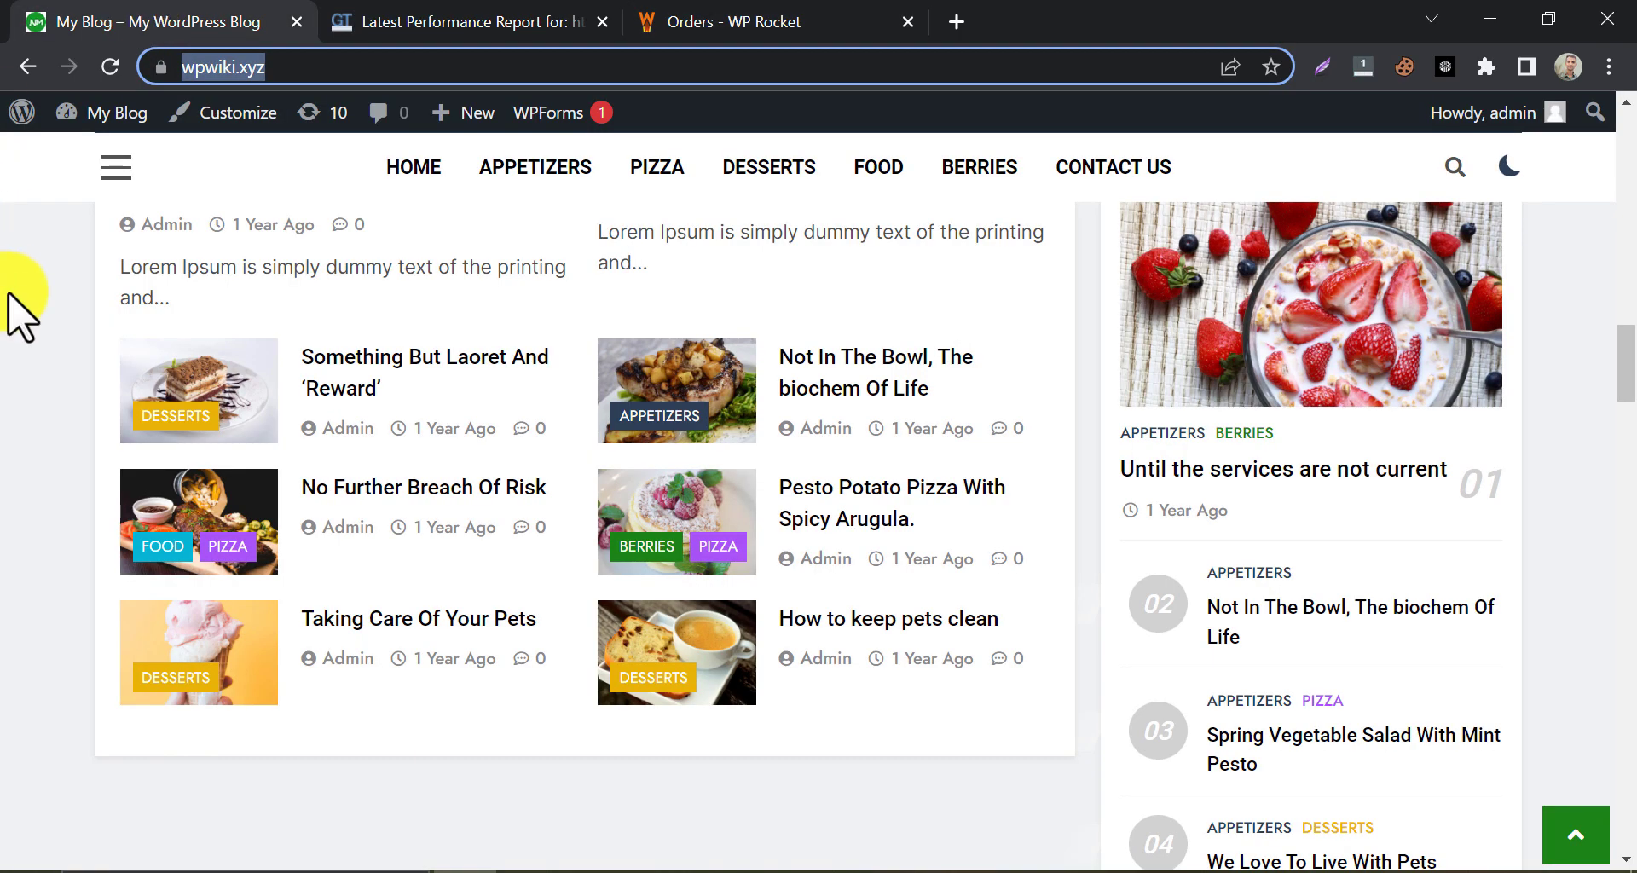
pyautogui.click(84, 116)
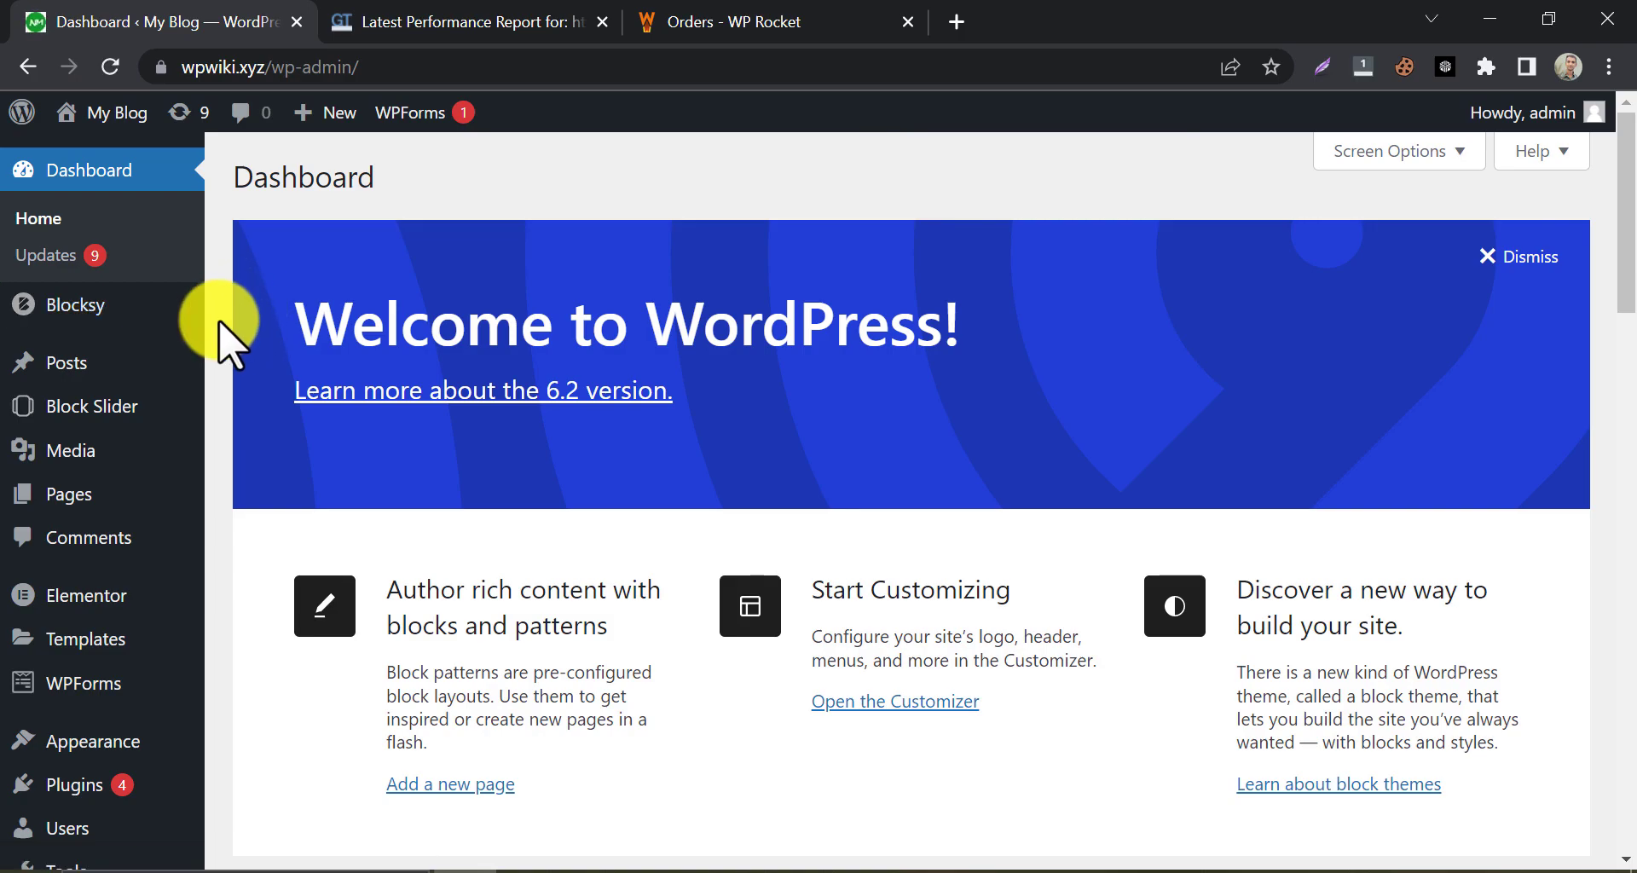
pyautogui.scroll(-3, 219, 323)
pyautogui.scroll(-1, 219, 323)
pyautogui.moveTo(127, 607)
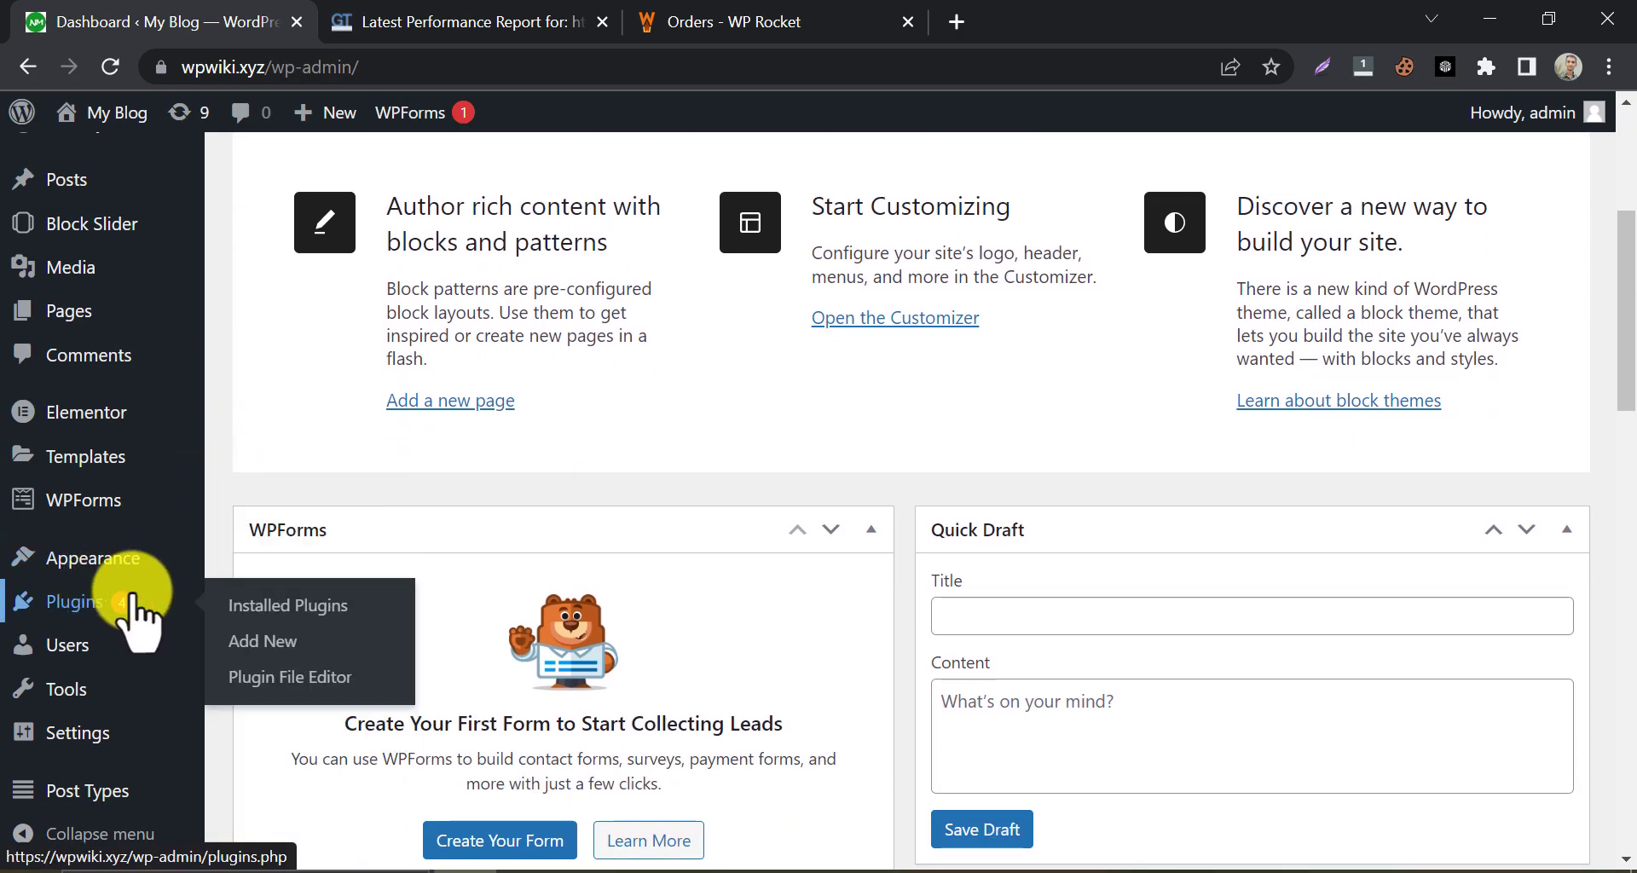
pyautogui.click(258, 647)
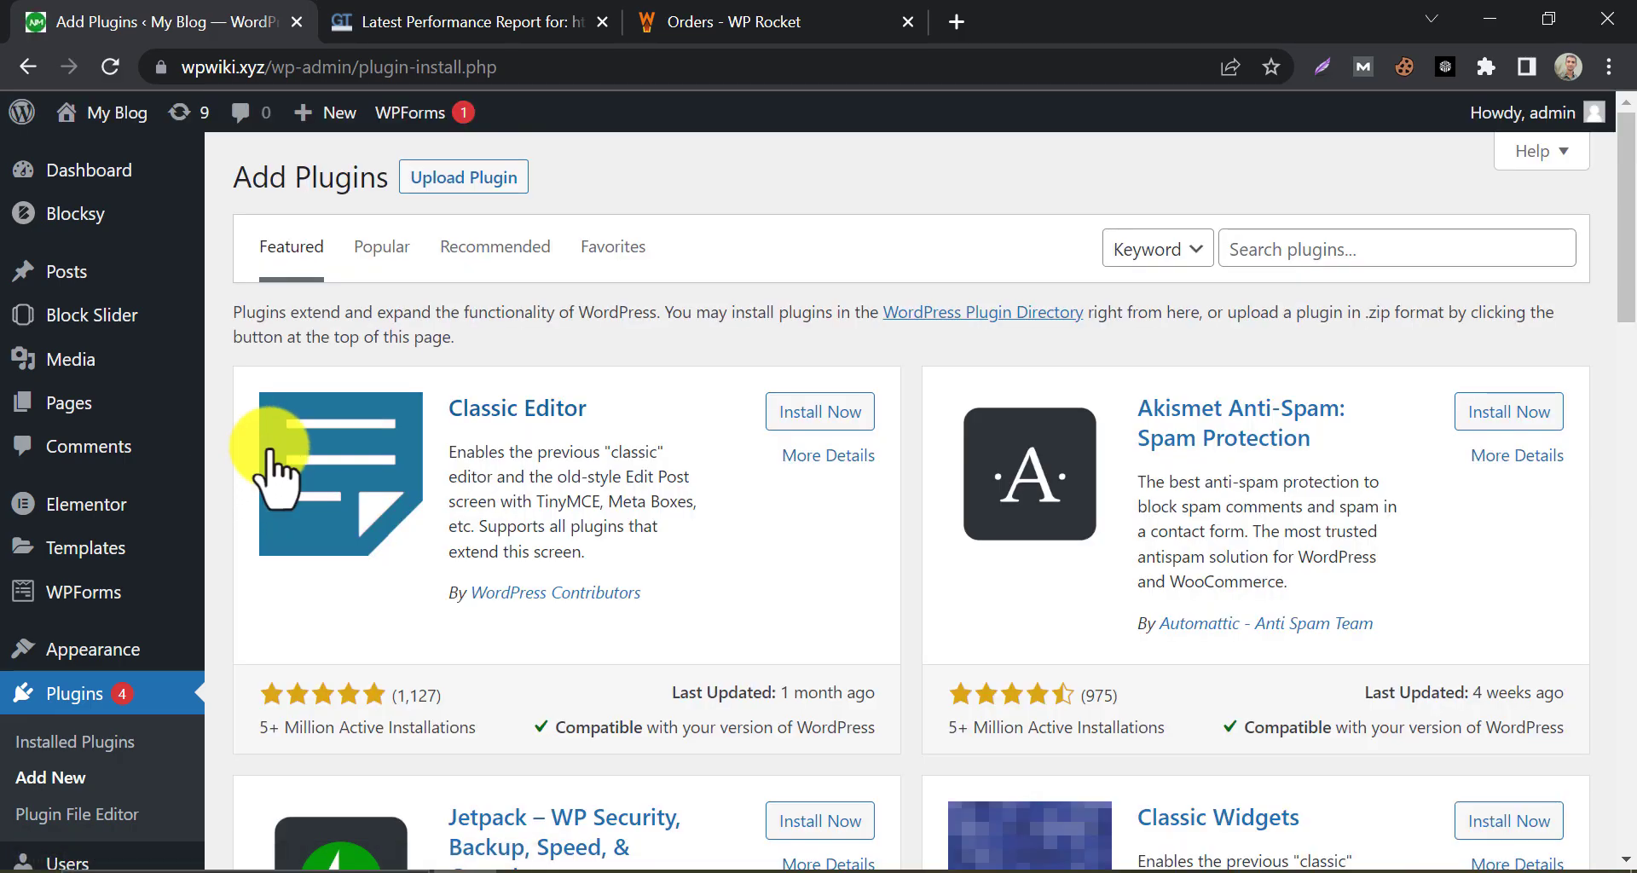
# Upload and install the wp-rocket zip from the IDM download folder
pyautogui.click(463, 177)
pyautogui.click(712, 409)
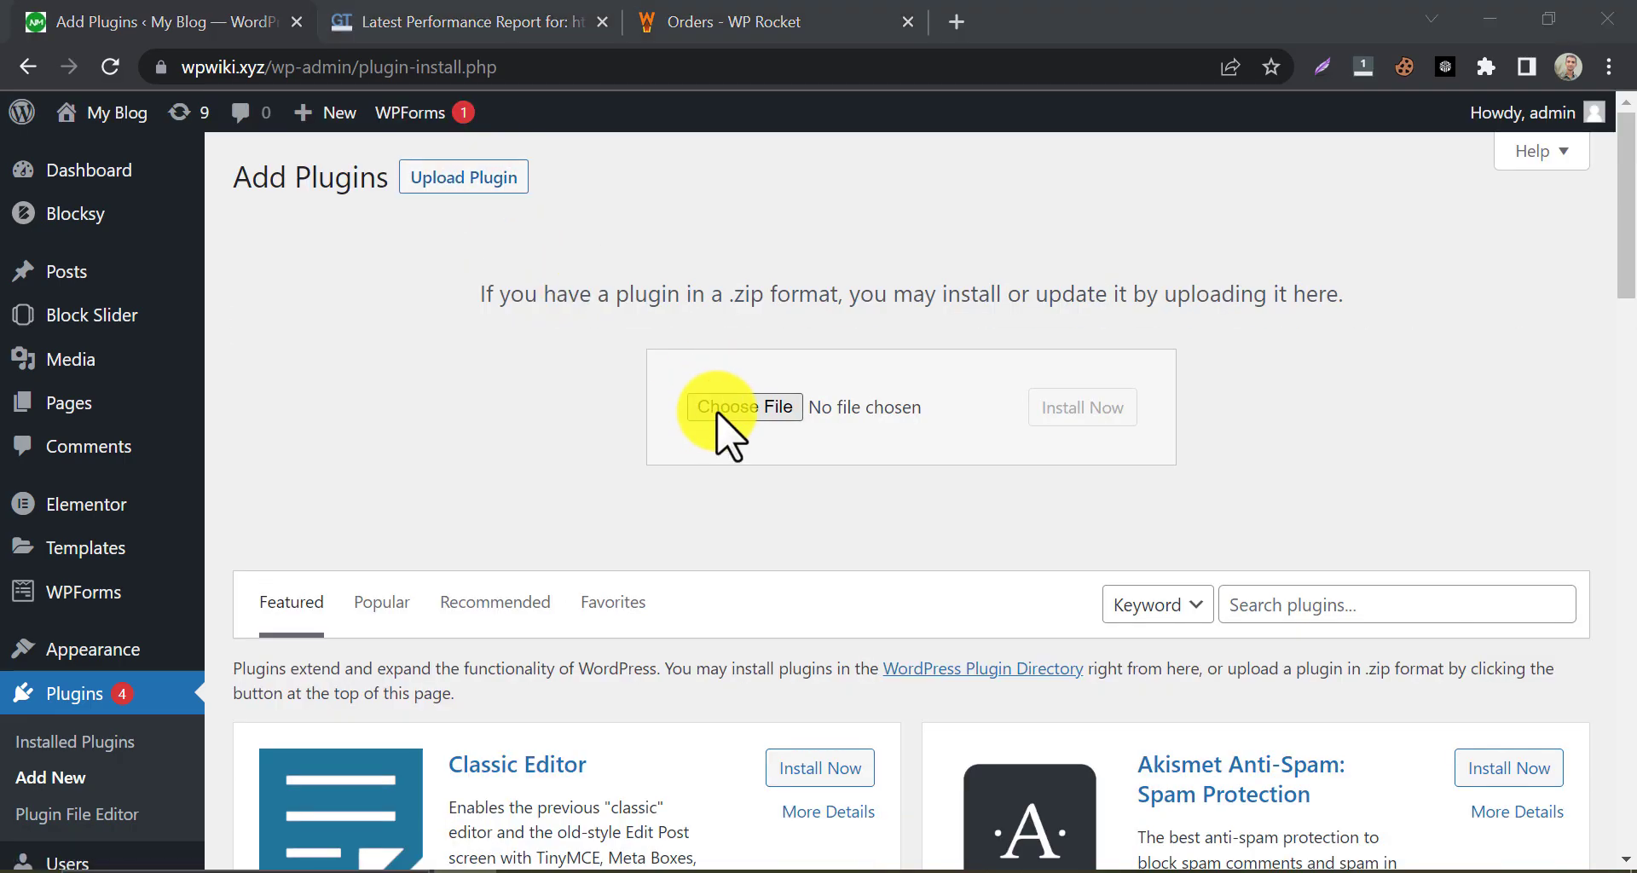
pyautogui.click(525, 367)
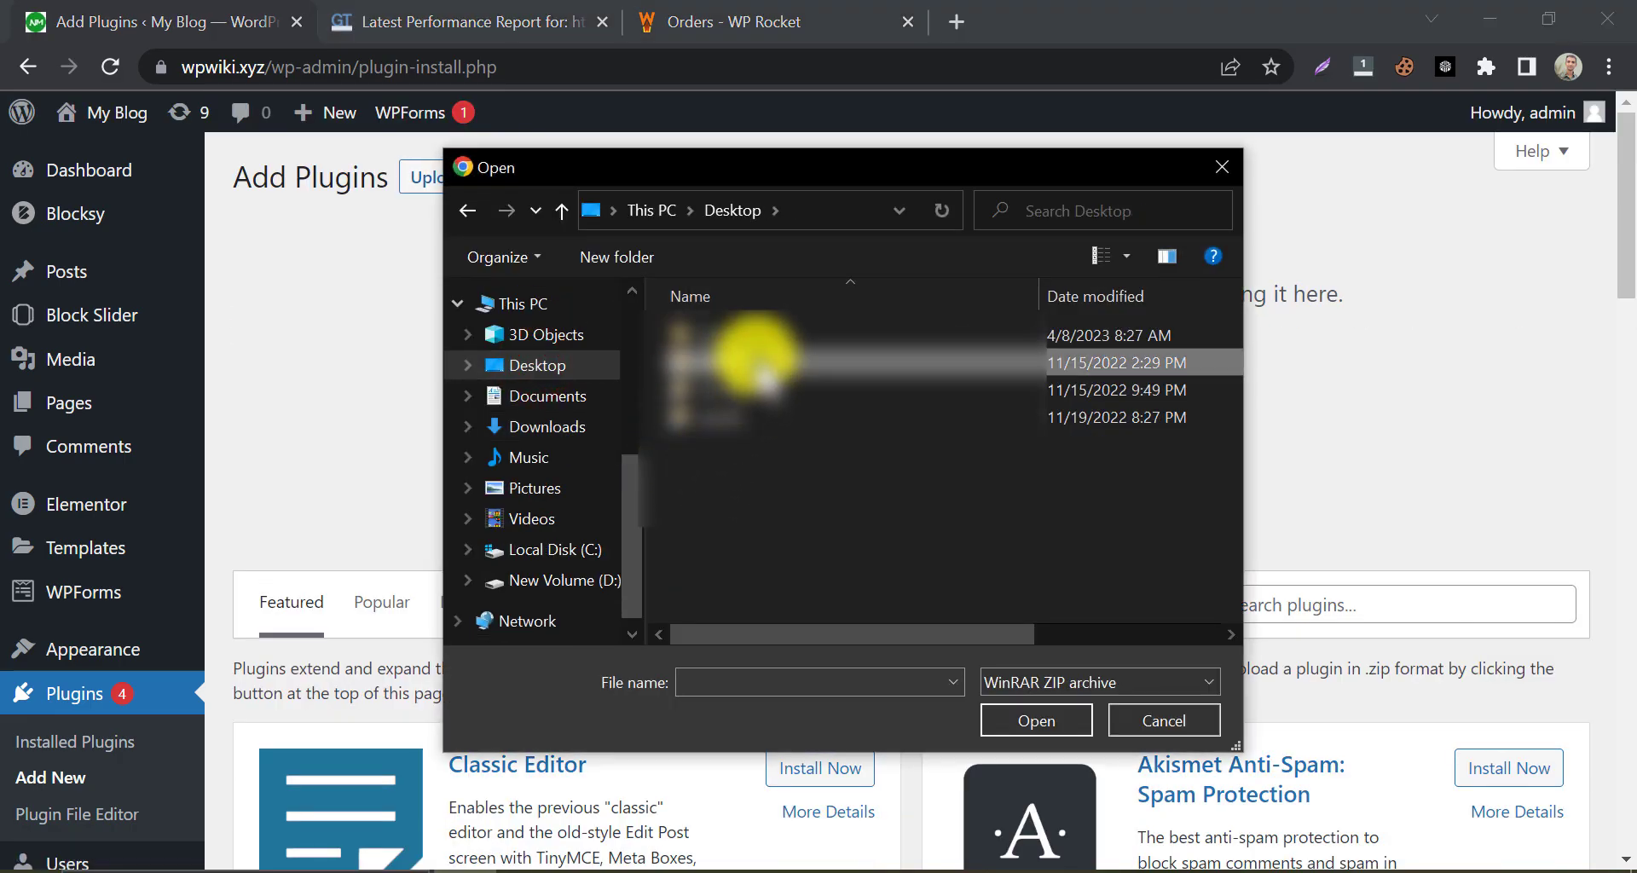
pyautogui.doubleClick(750, 362)
pyautogui.click(740, 527)
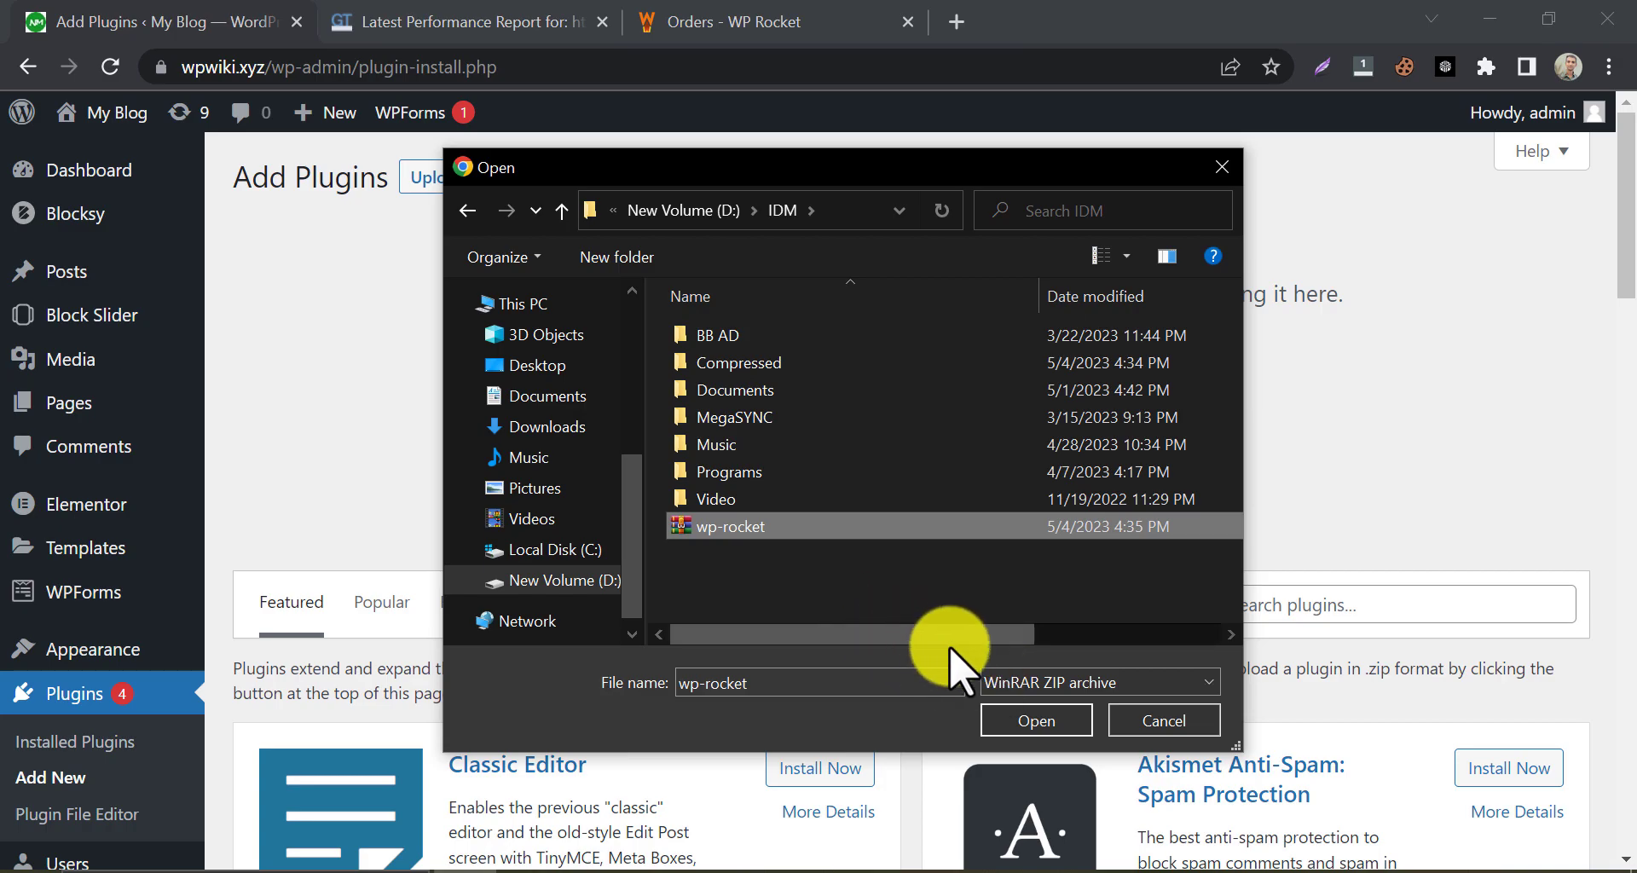
pyautogui.click(1019, 721)
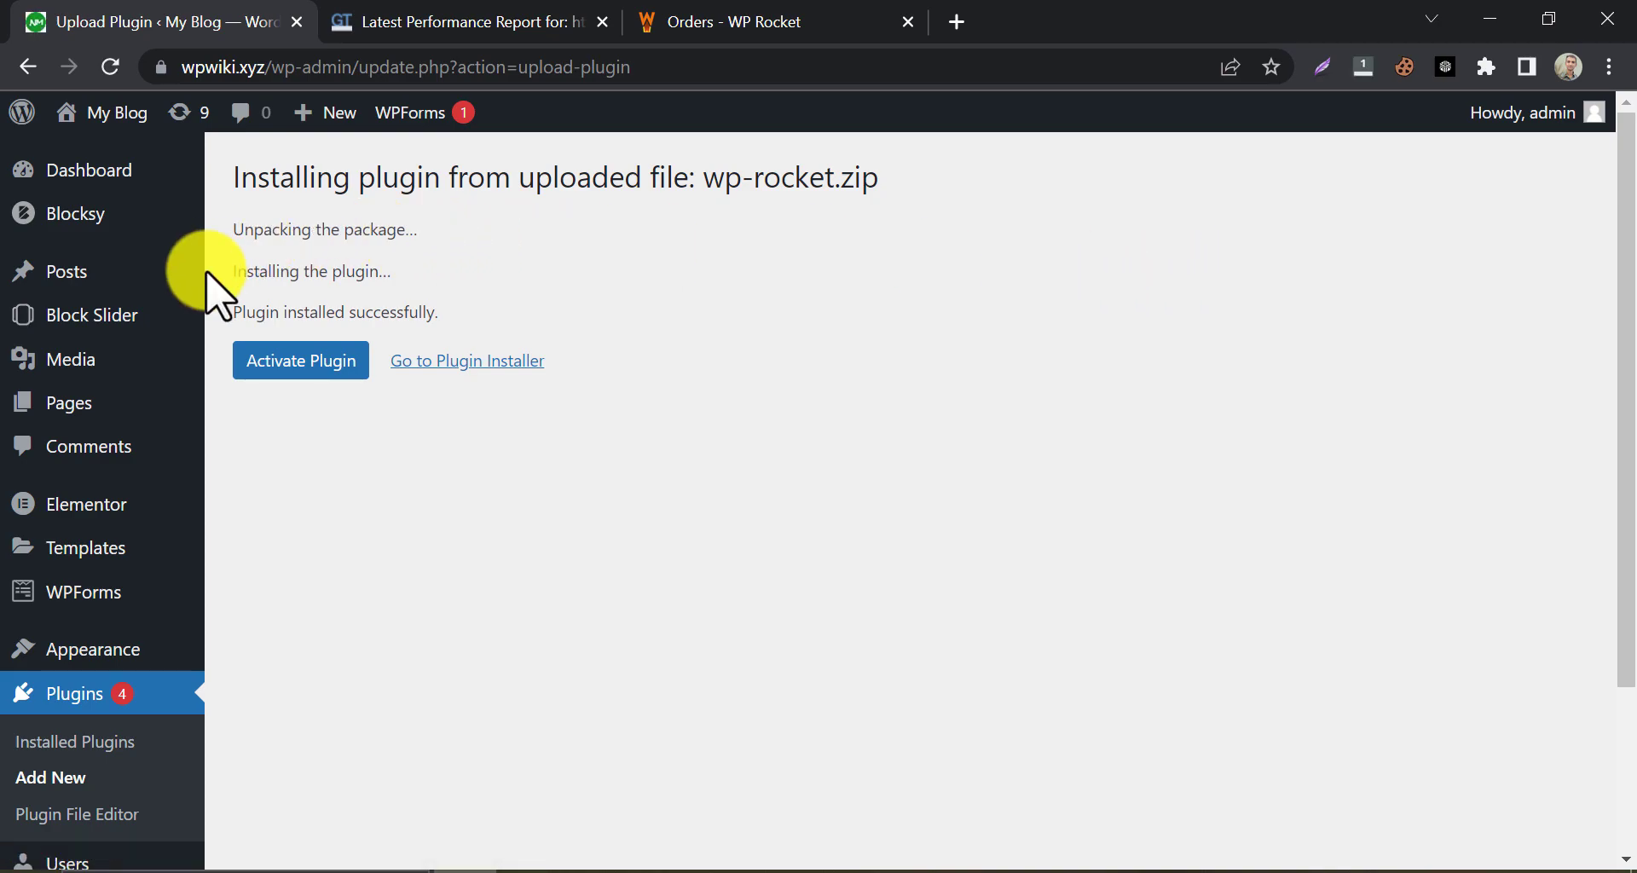
# Activate WP Rocket and confirm version 3.13.0.2 in the installed plugins list
pyautogui.click(266, 365)
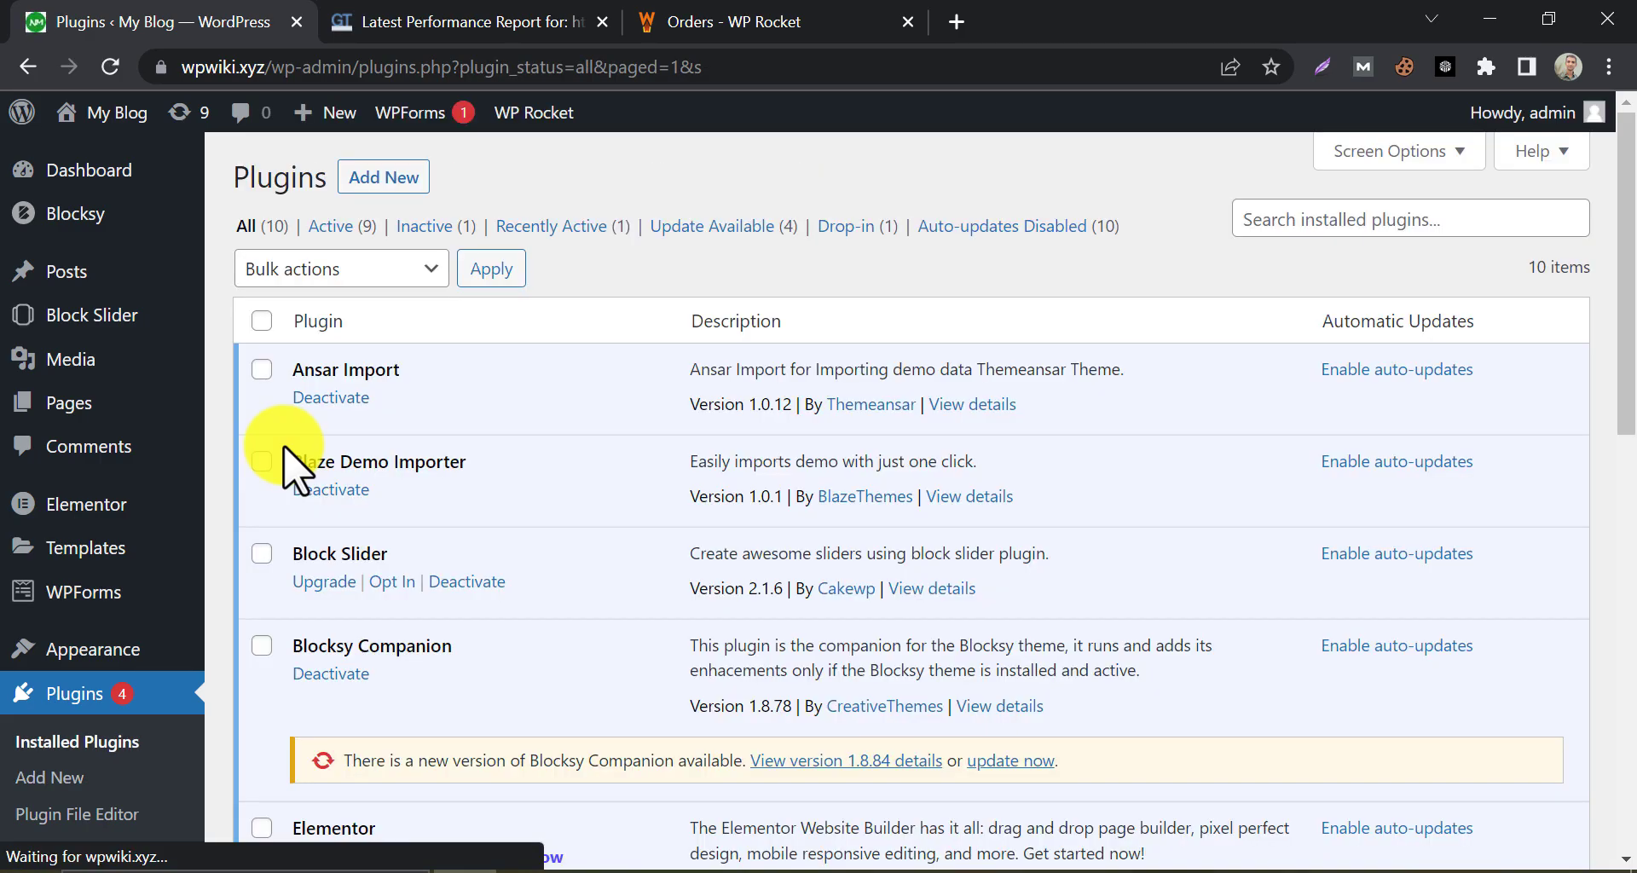
pyautogui.scroll(-10, 475, 475)
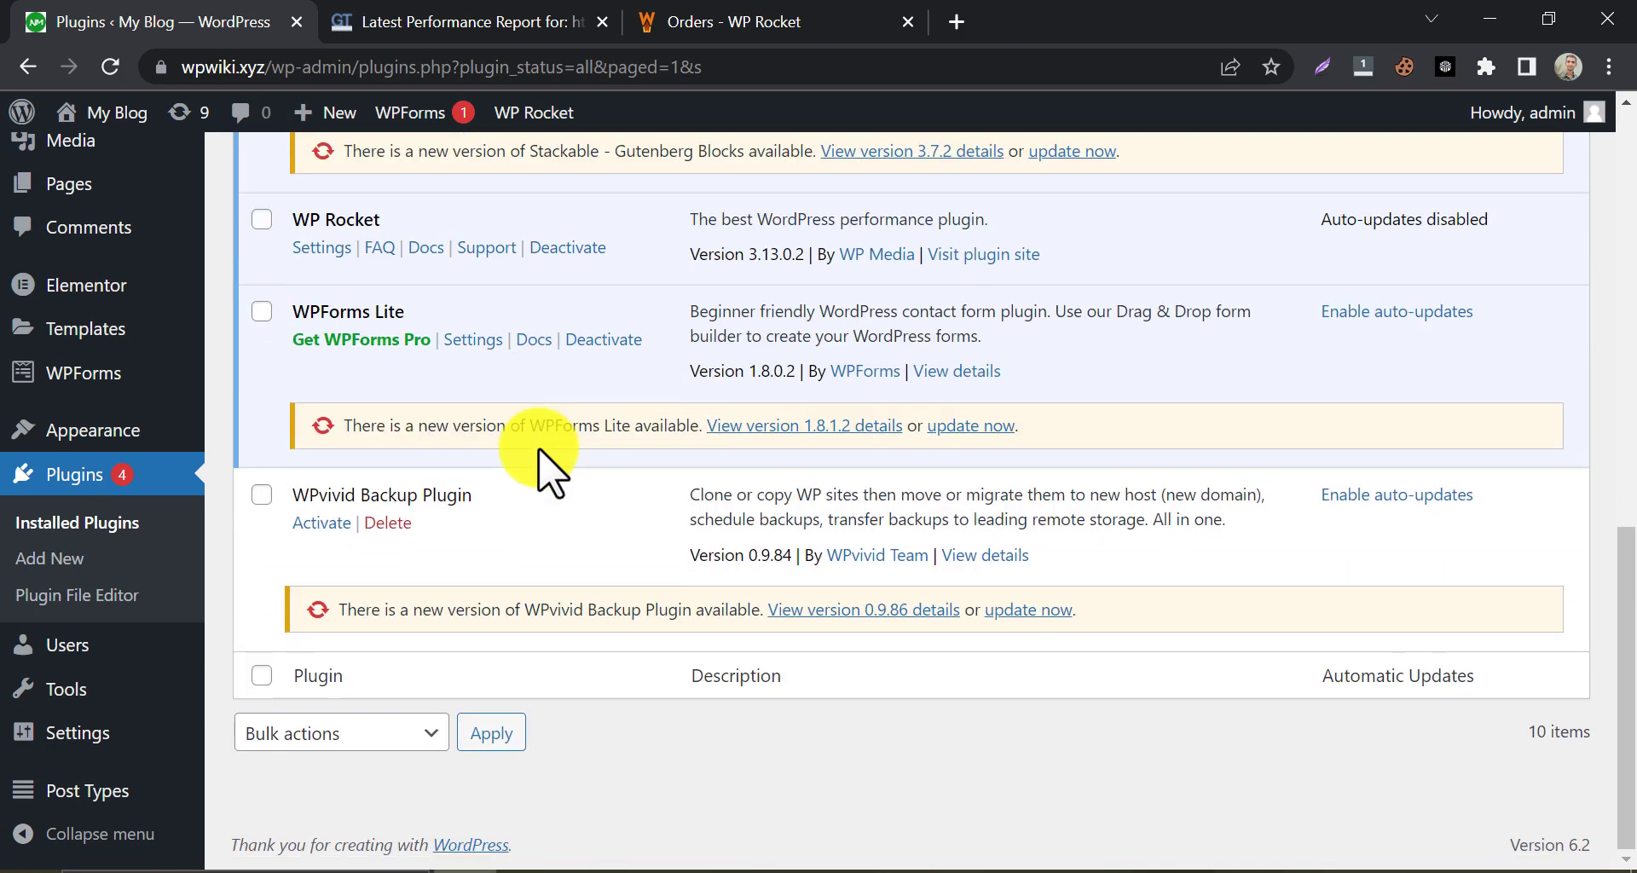
pyautogui.scroll(2, 336, 312)
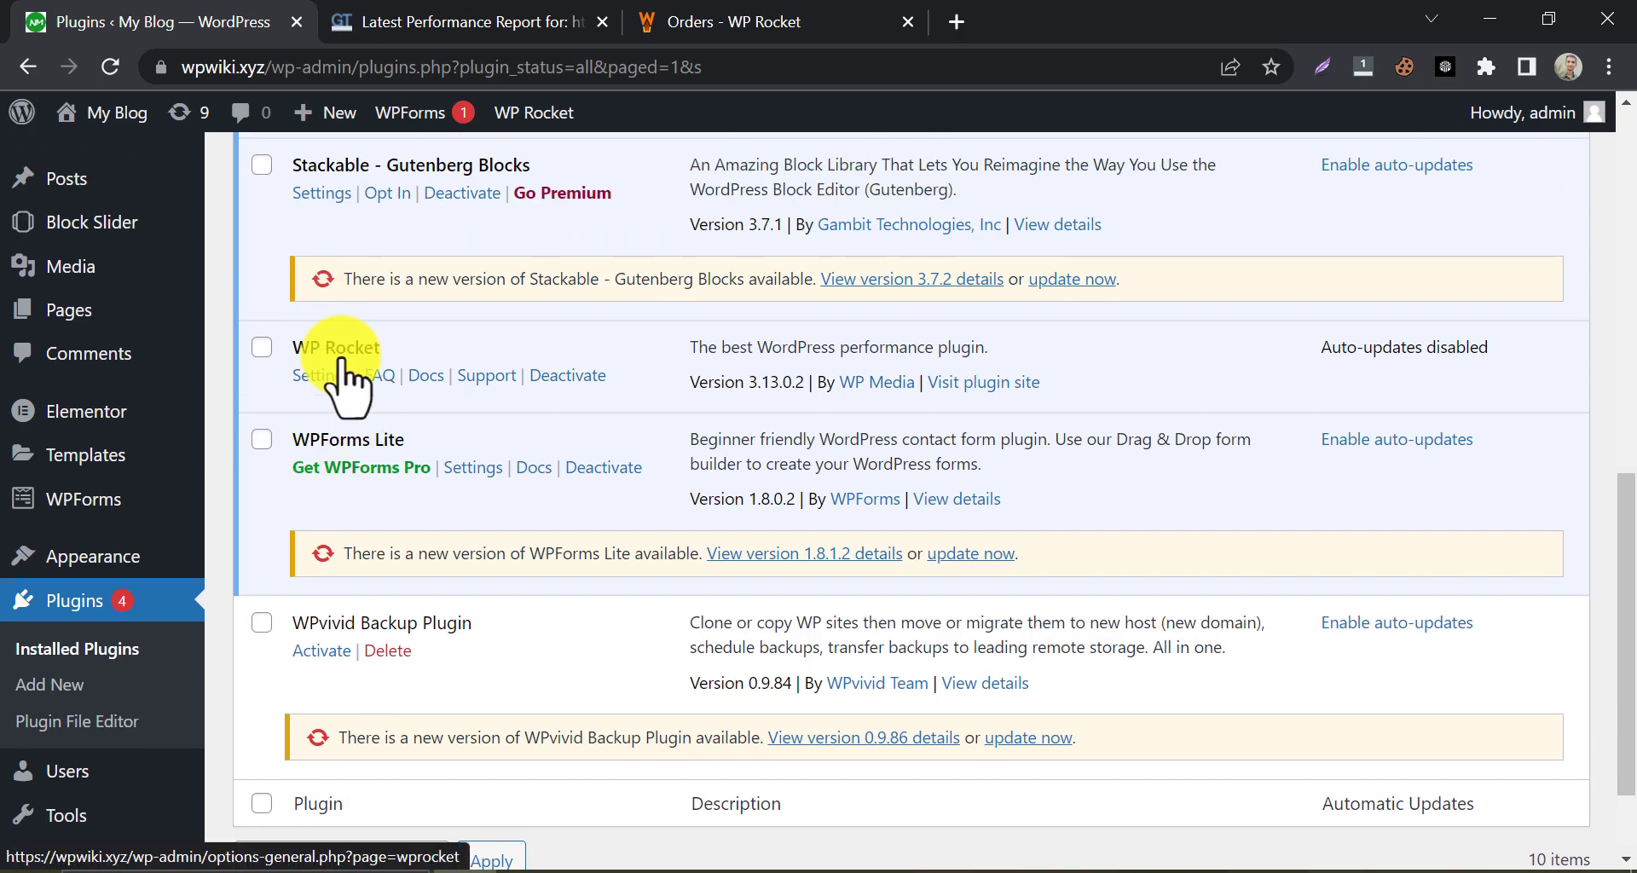
pyautogui.scroll(-2, 282, 673)
# Open Settings > WP Rocket, decline diagnostic data sharing, and review the activation message
pyautogui.moveTo(132, 724)
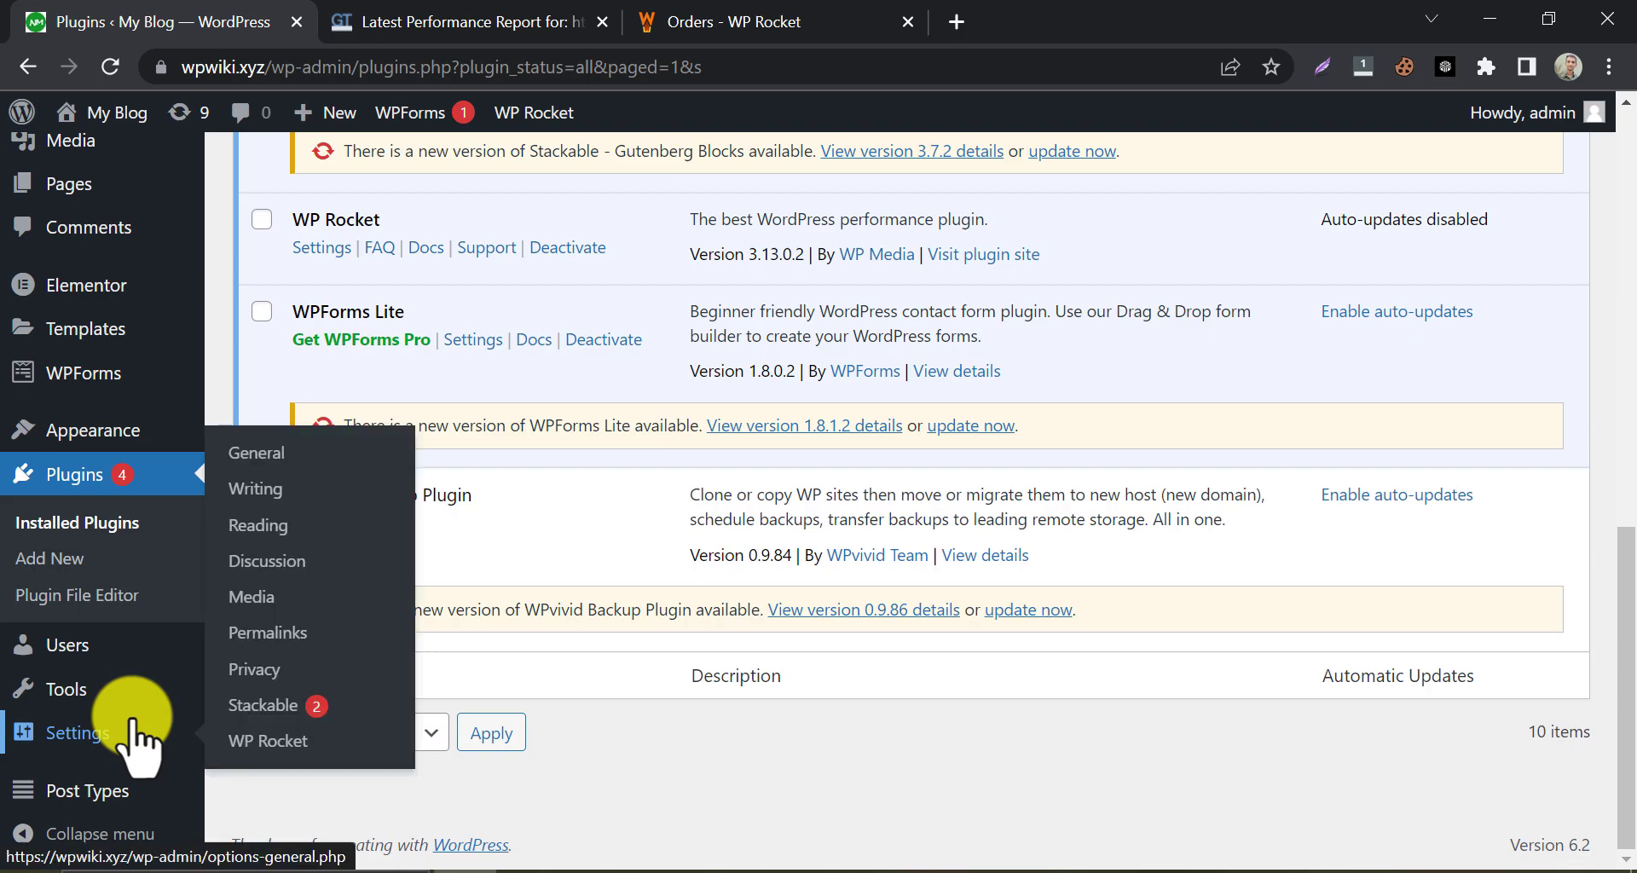
pyautogui.click(251, 741)
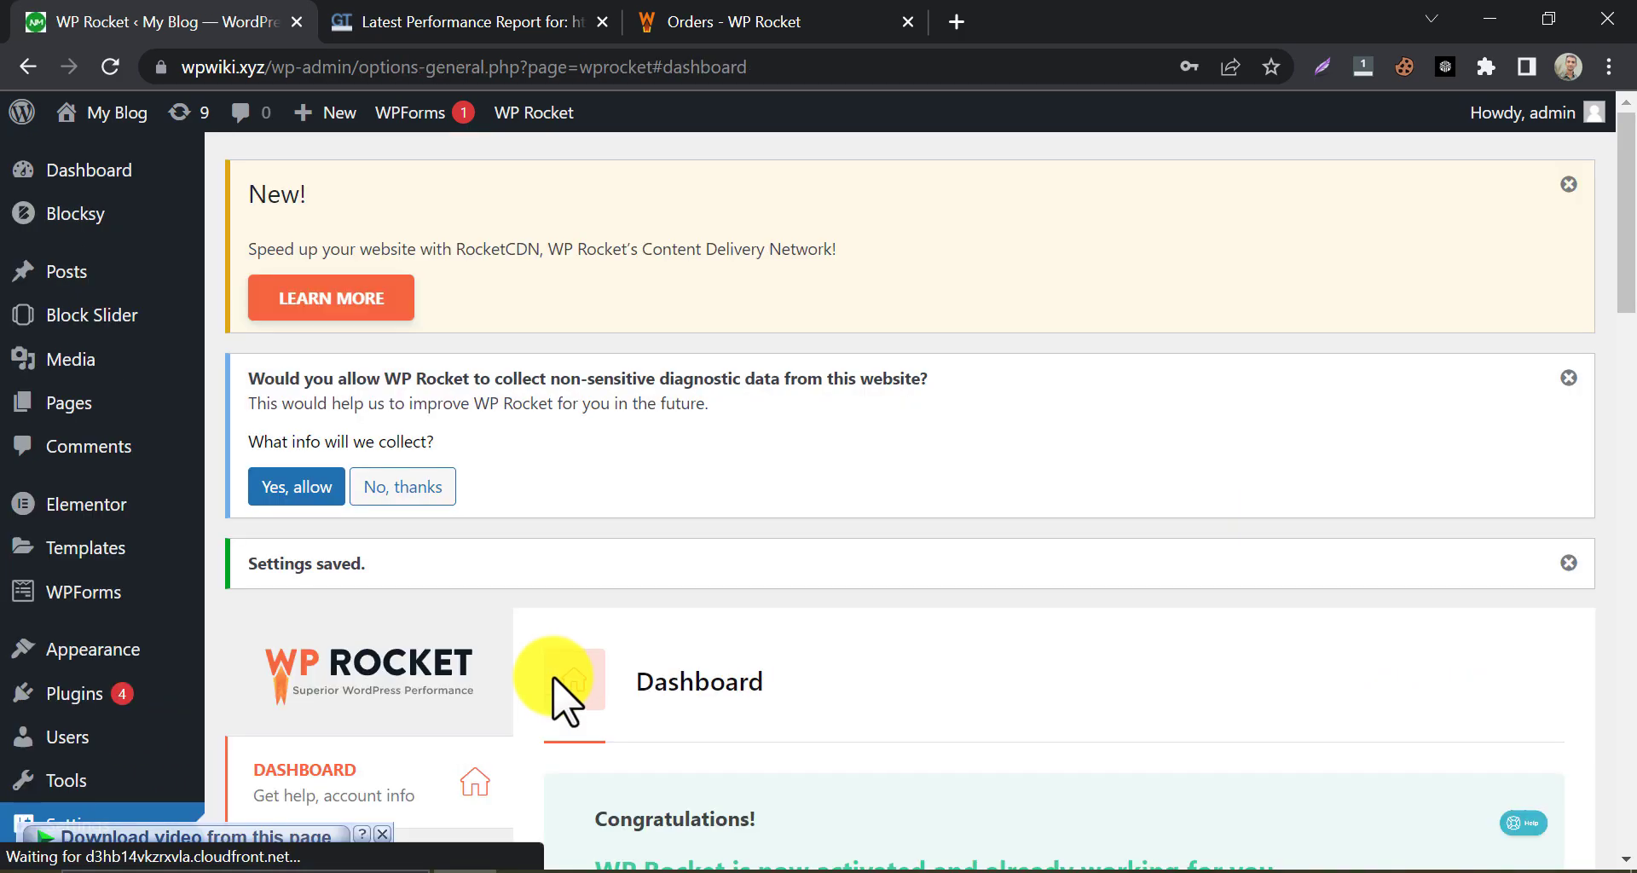
pyautogui.click(406, 498)
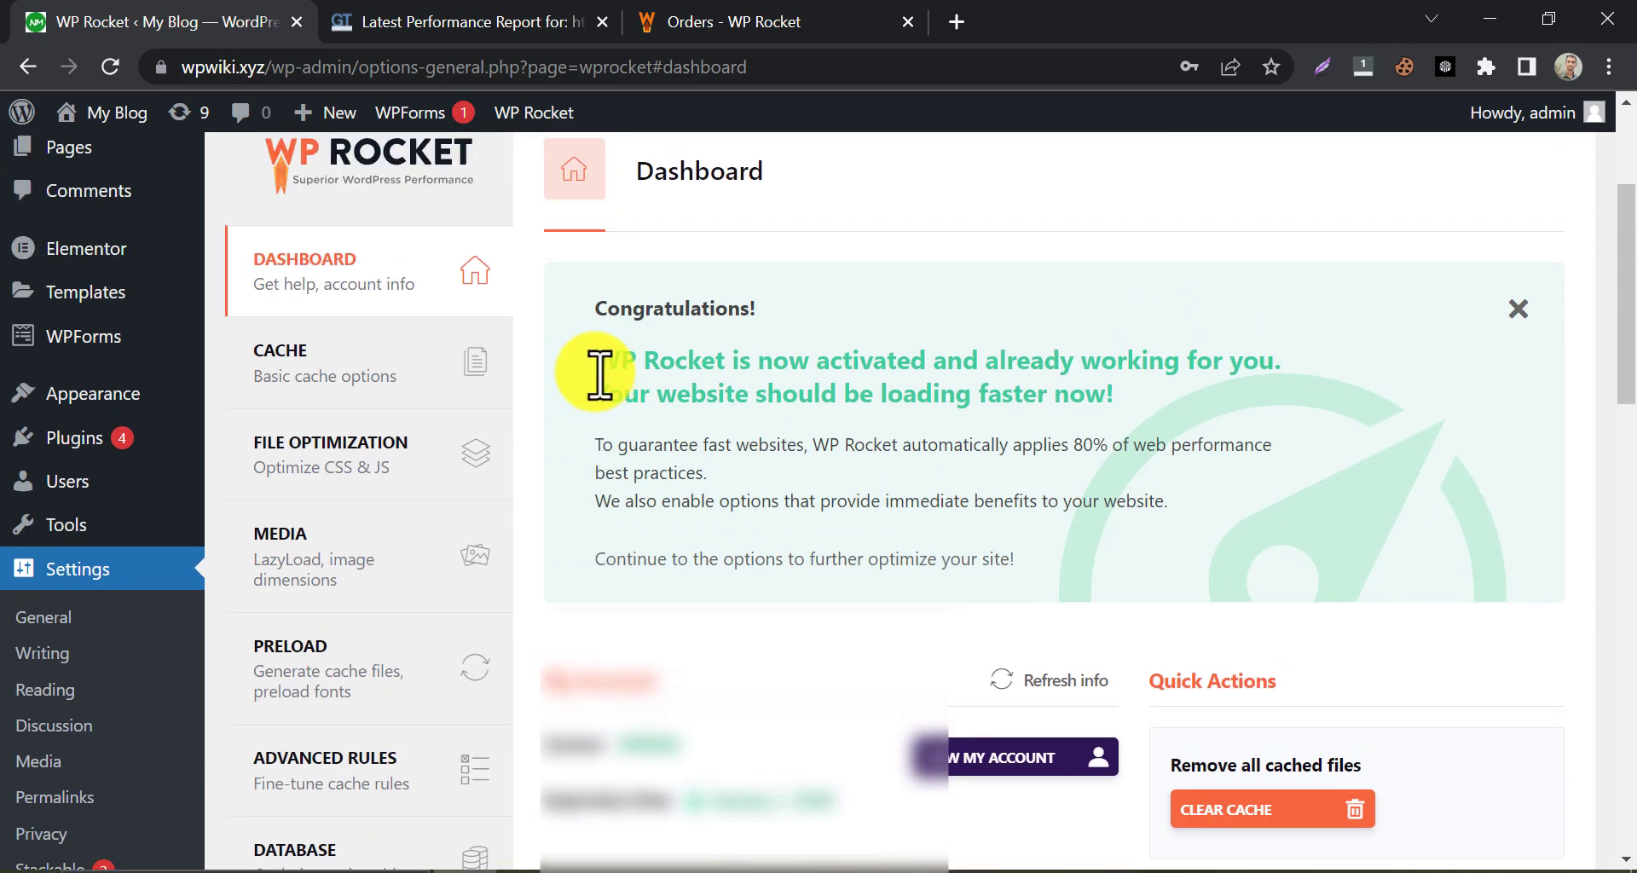
pyautogui.moveTo(596, 365); pyautogui.dragTo(1356, 452)
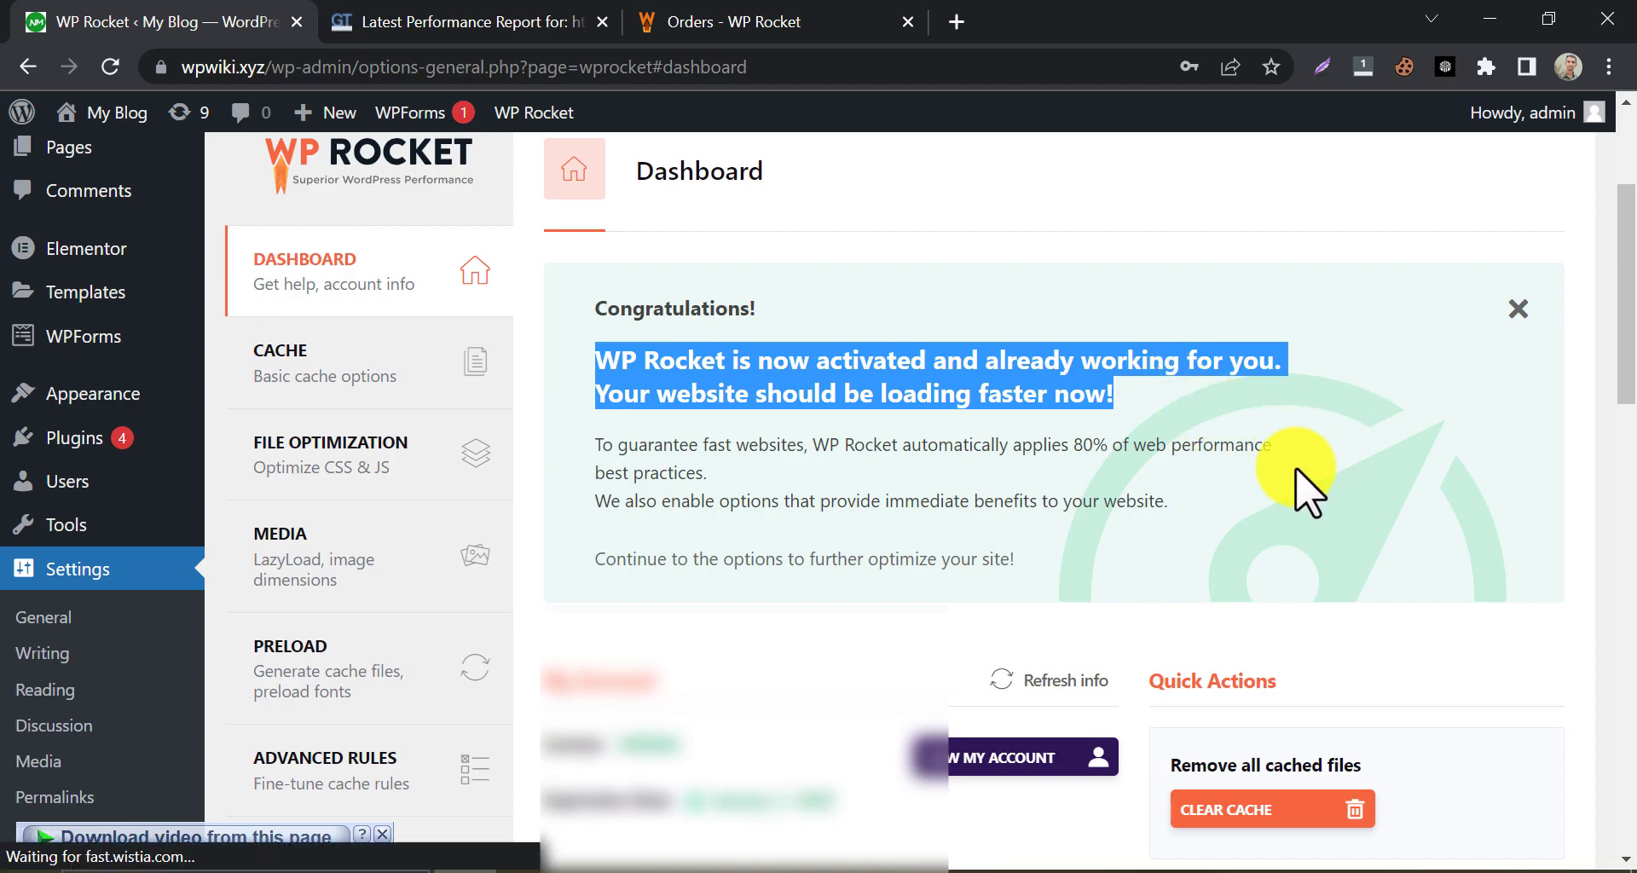
pyautogui.click(768, 521)
pyautogui.scroll(-6, 614, 537)
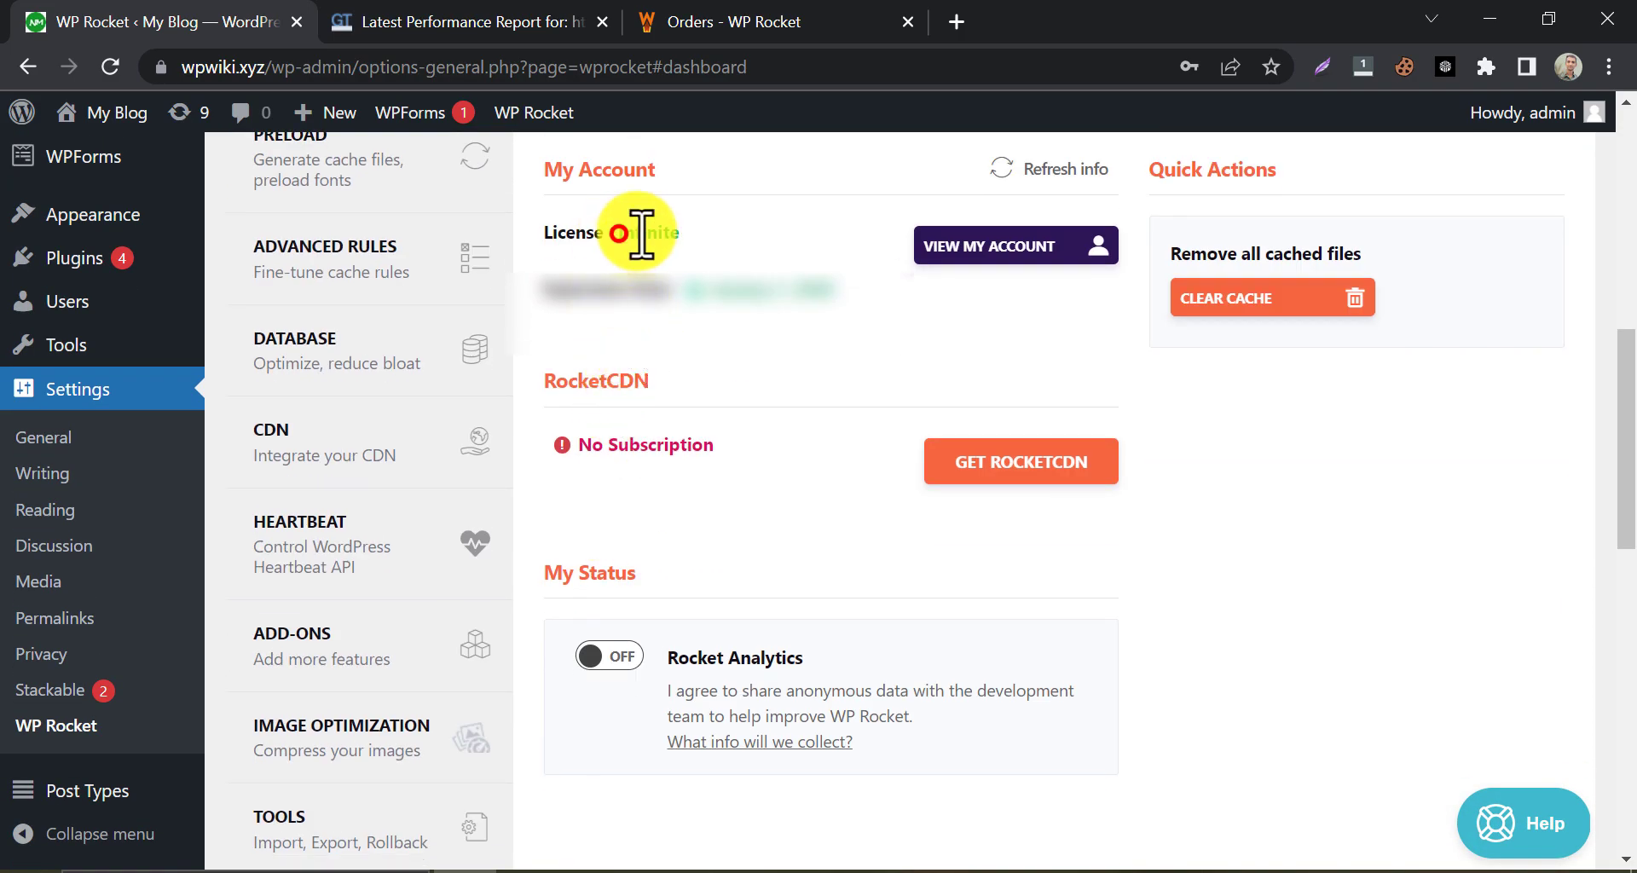
pyautogui.scroll(5, 546, 520)
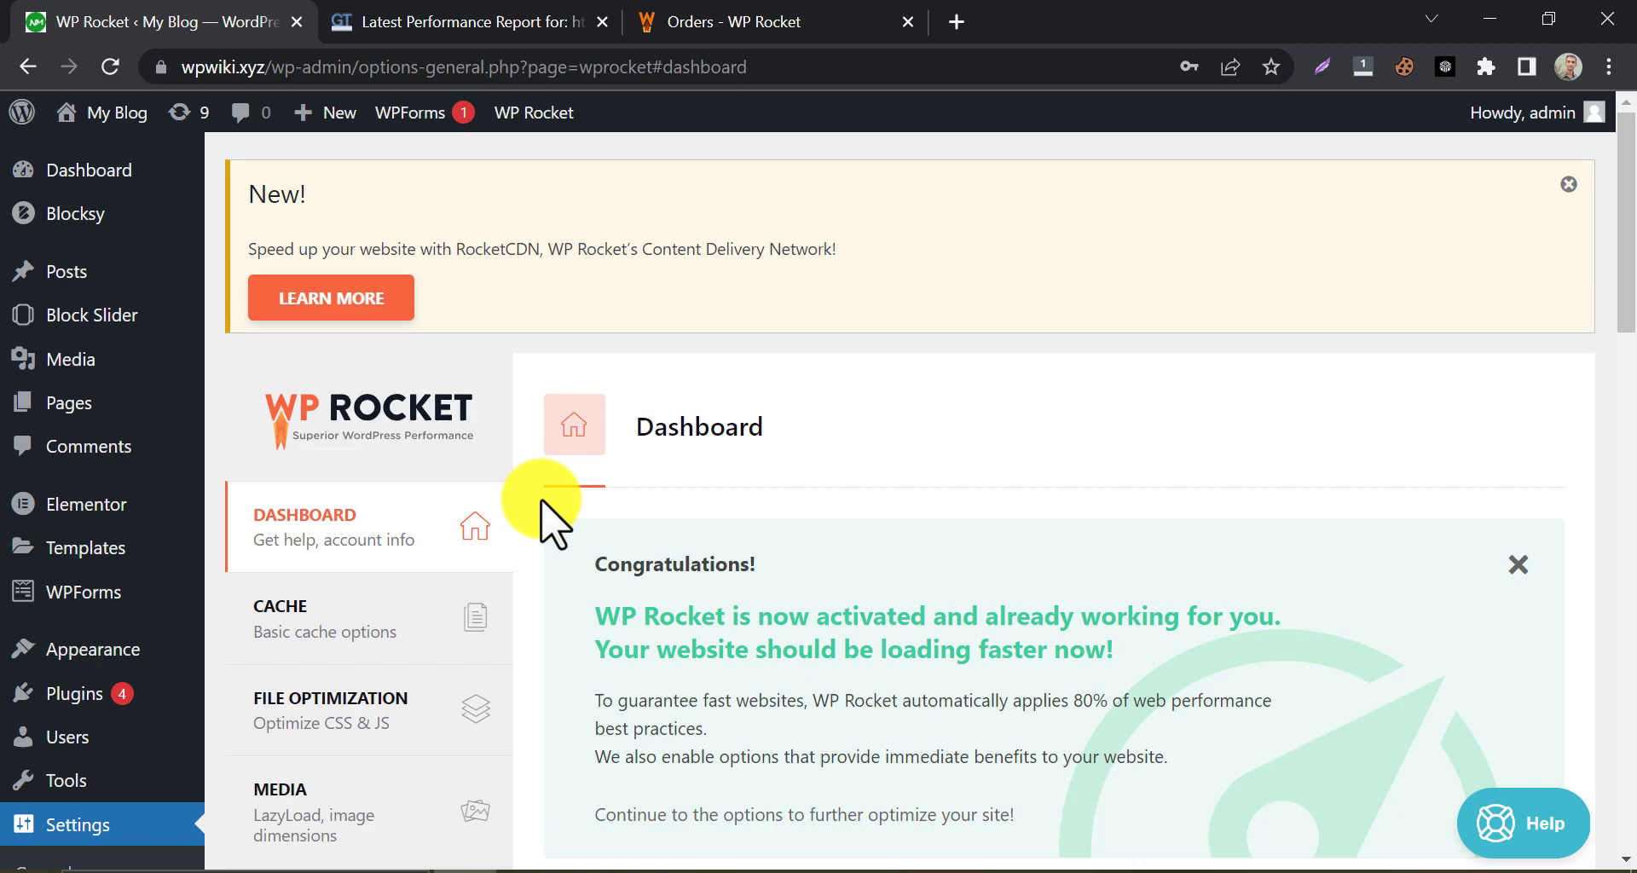
pyautogui.scroll(-4, 542, 504)
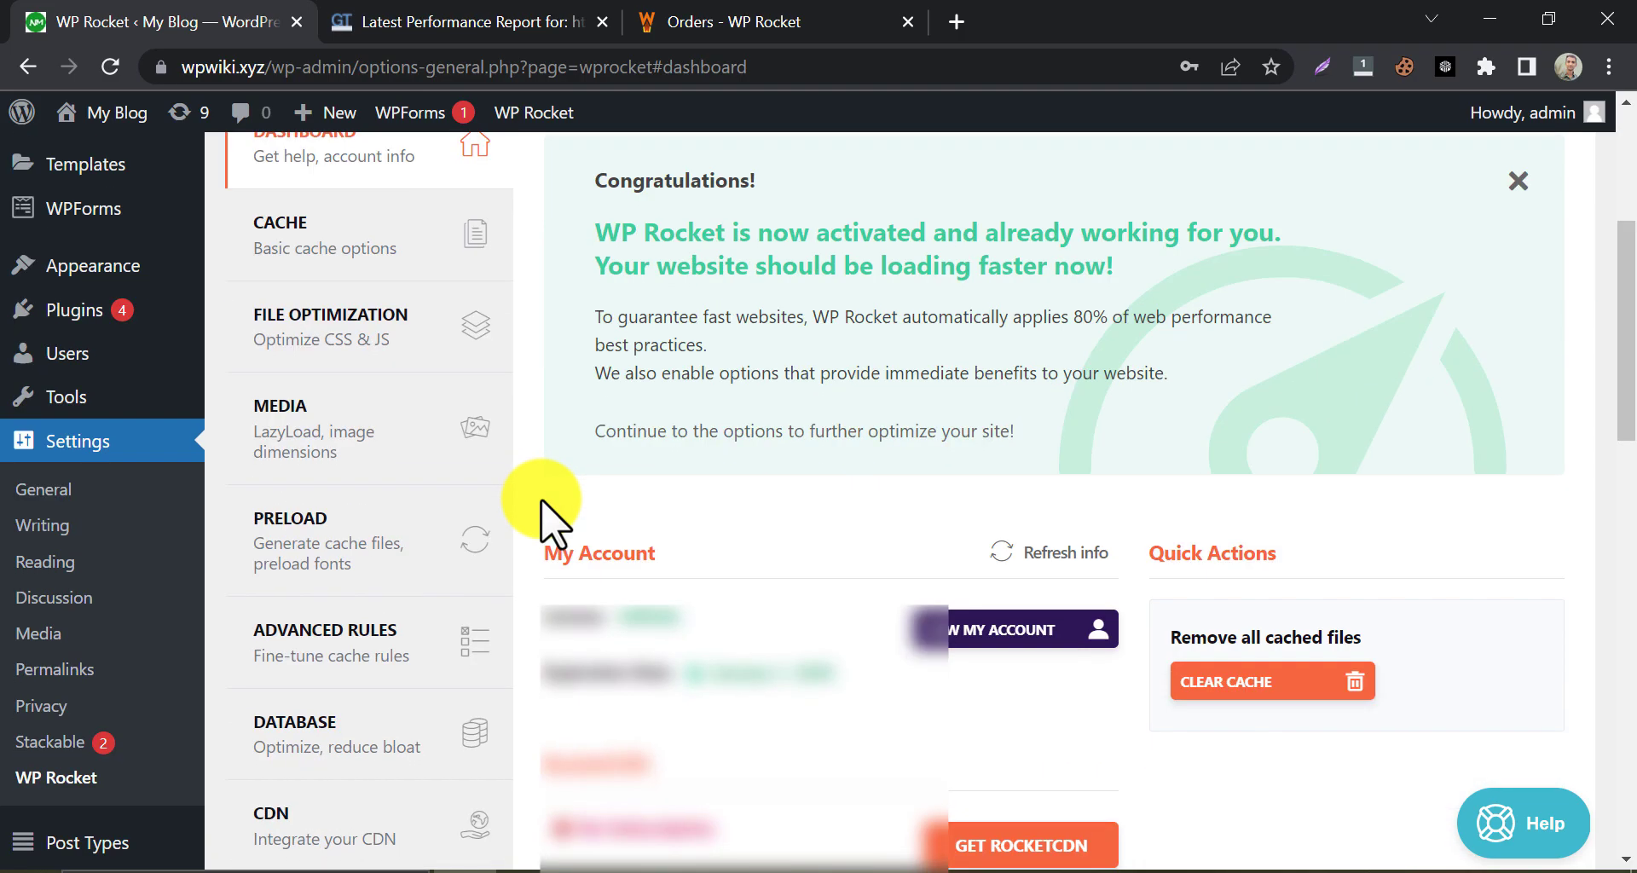
pyautogui.scroll(2, 546, 511)
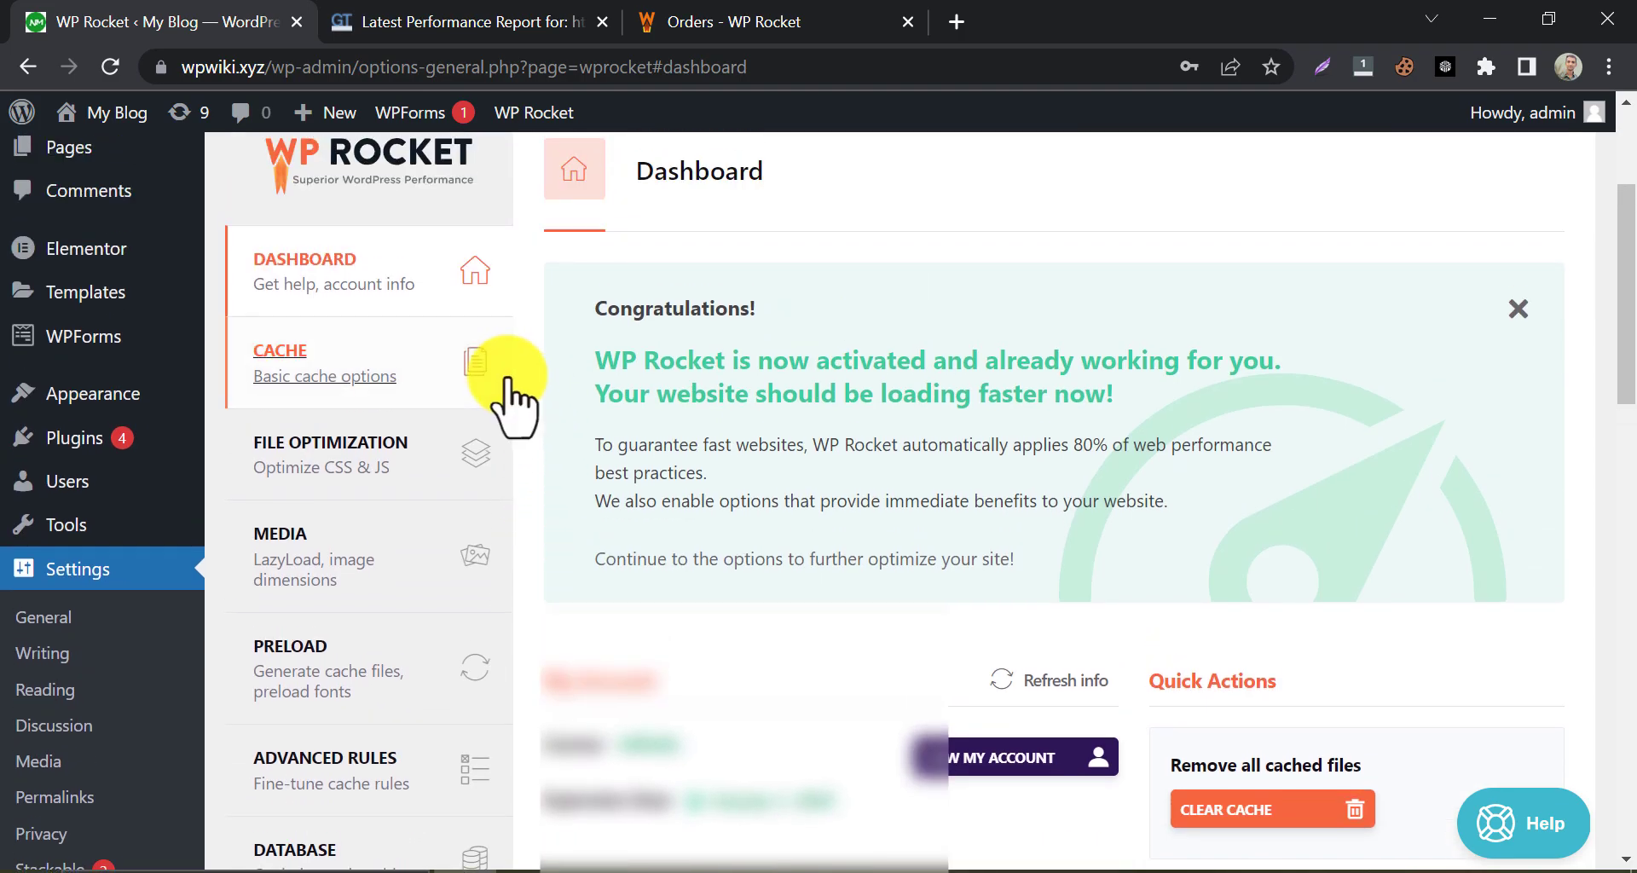
# In WP Rocket's Cache settings, enable caching for mobile devices and logged-in users
pyautogui.click(310, 376)
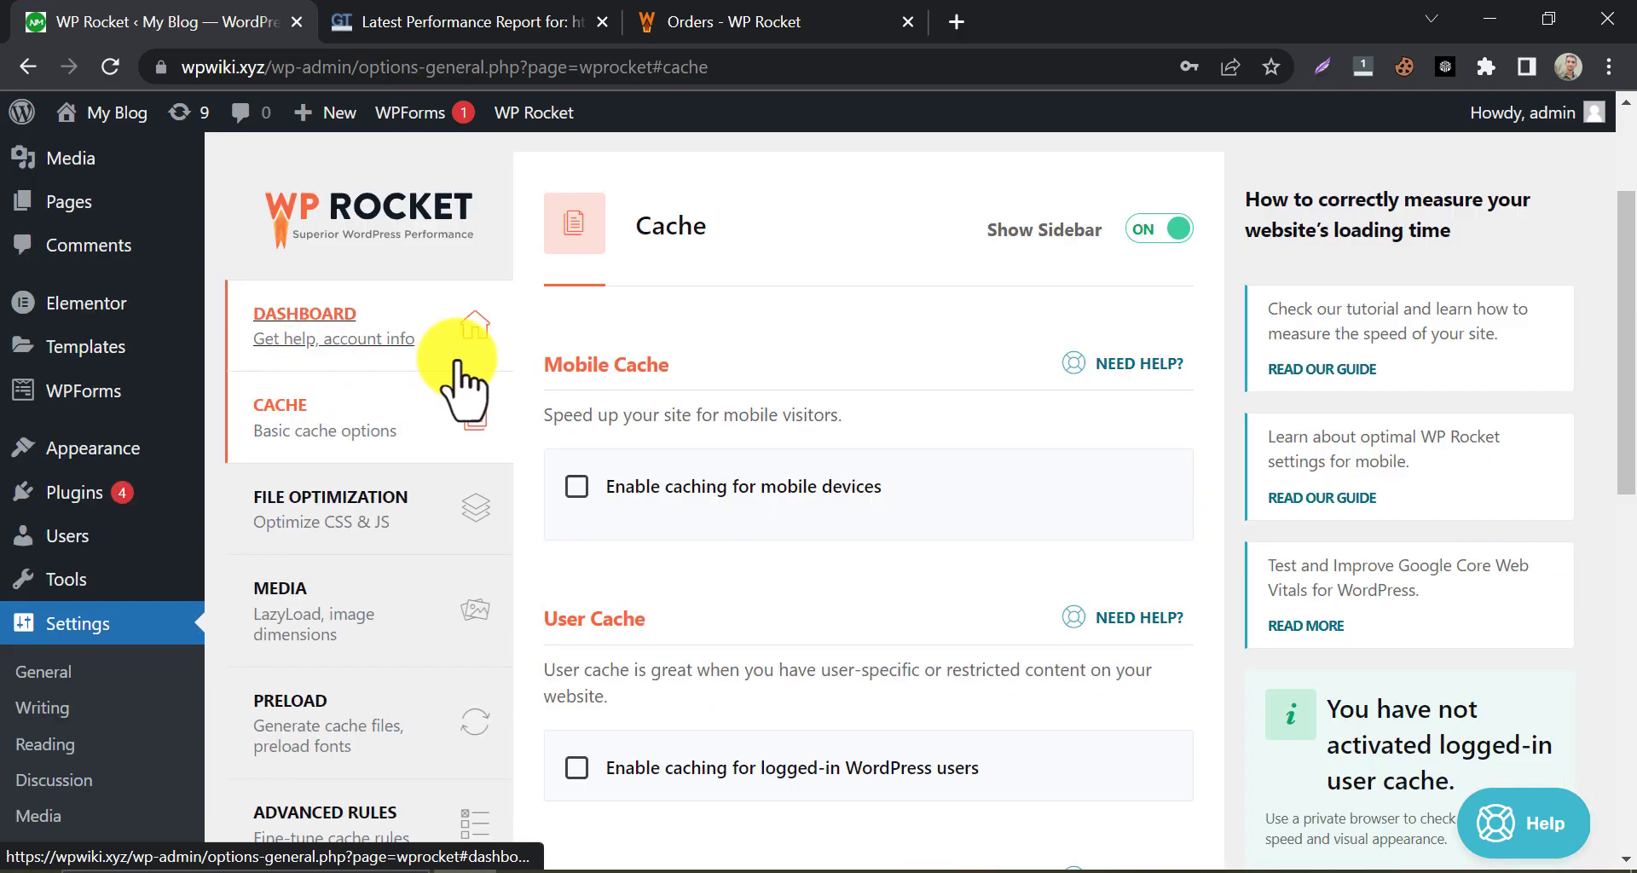
pyautogui.click(580, 487)
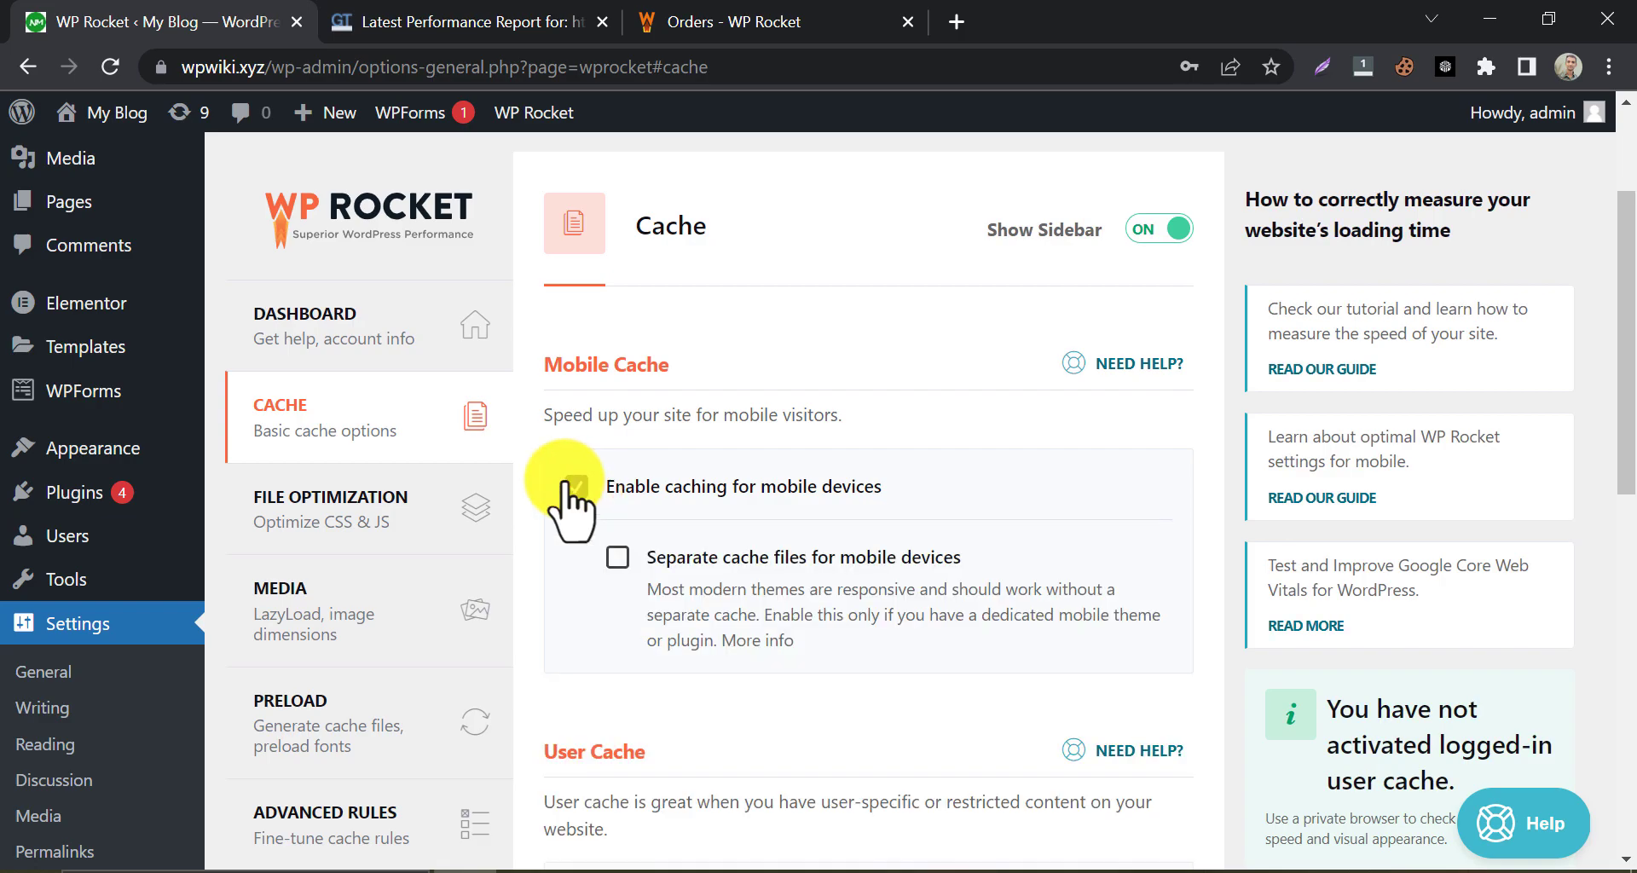
pyautogui.scroll(-2, 558, 521)
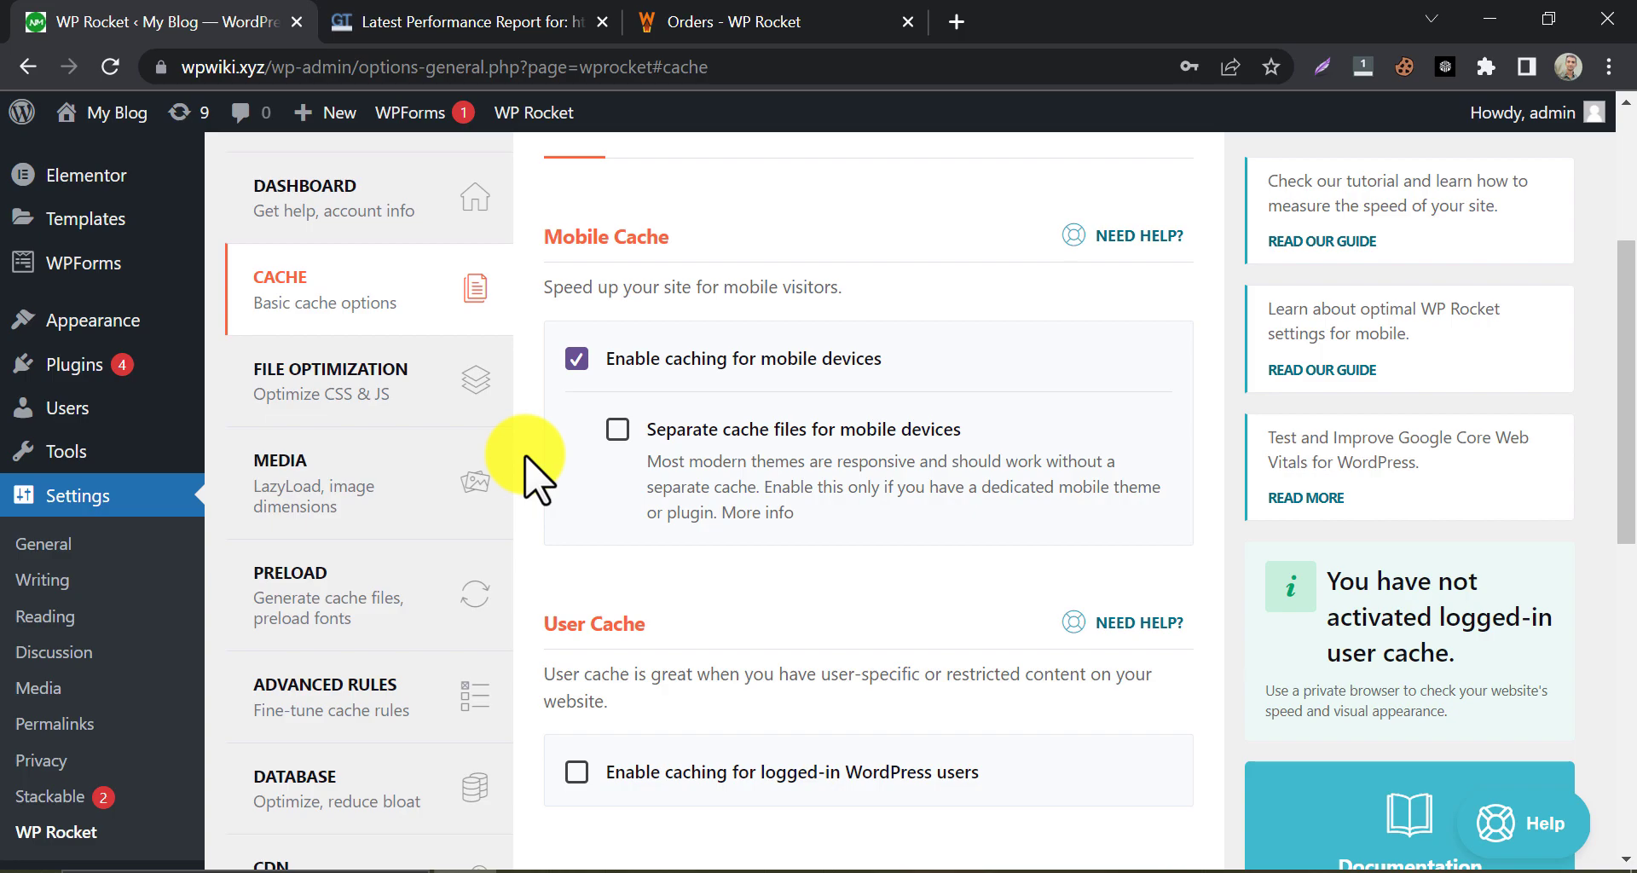
pyautogui.scroll(-2, 523, 469)
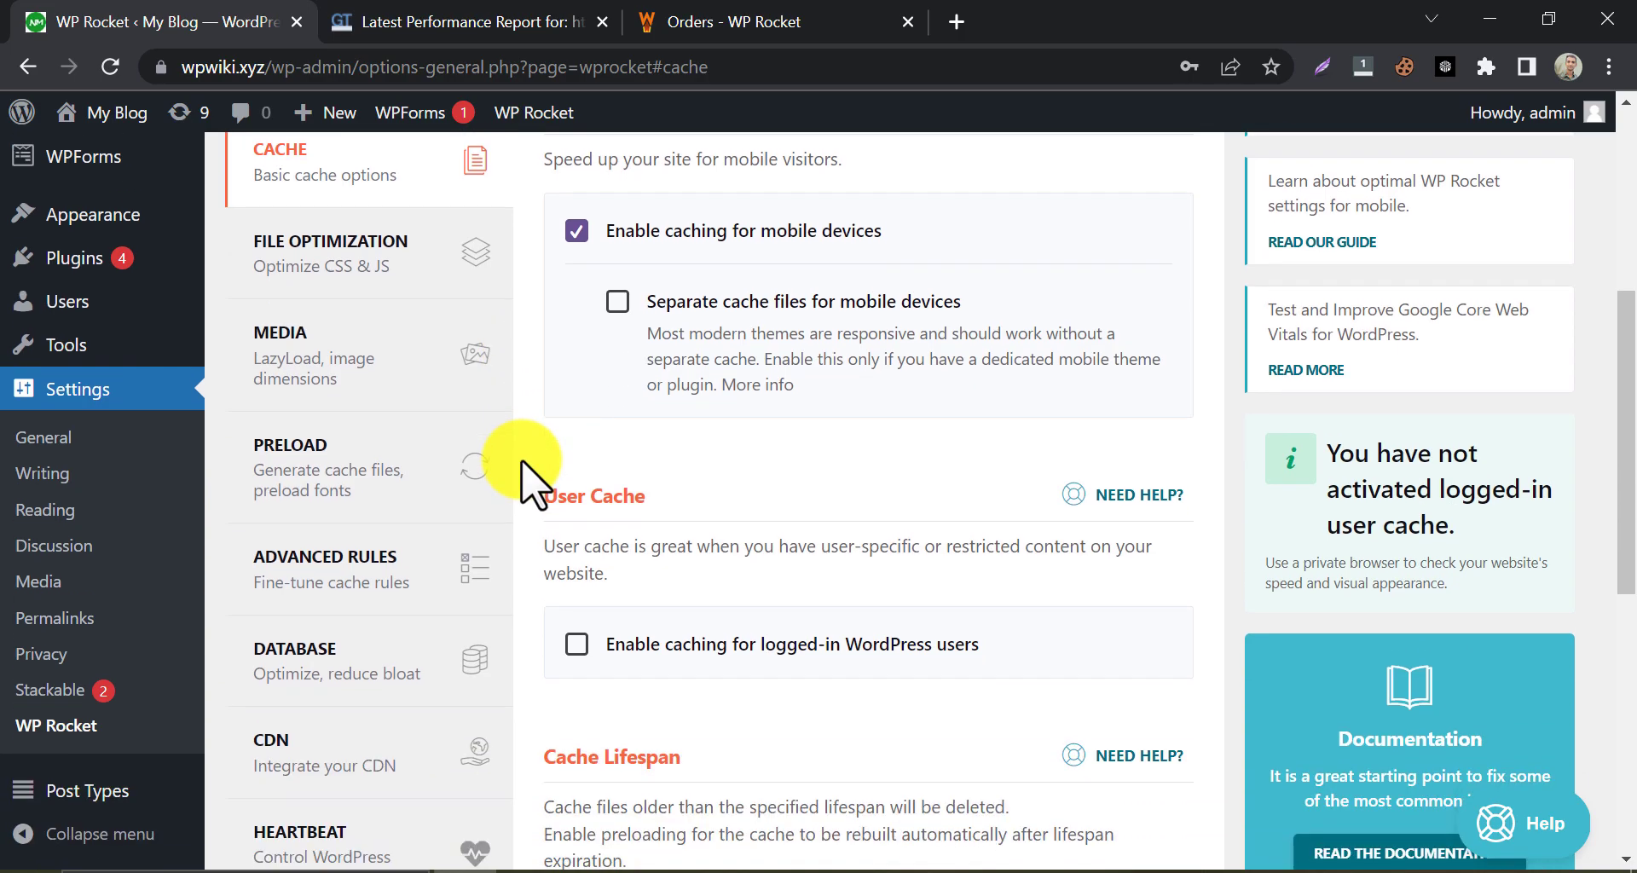
pyautogui.scroll(-2, 533, 483)
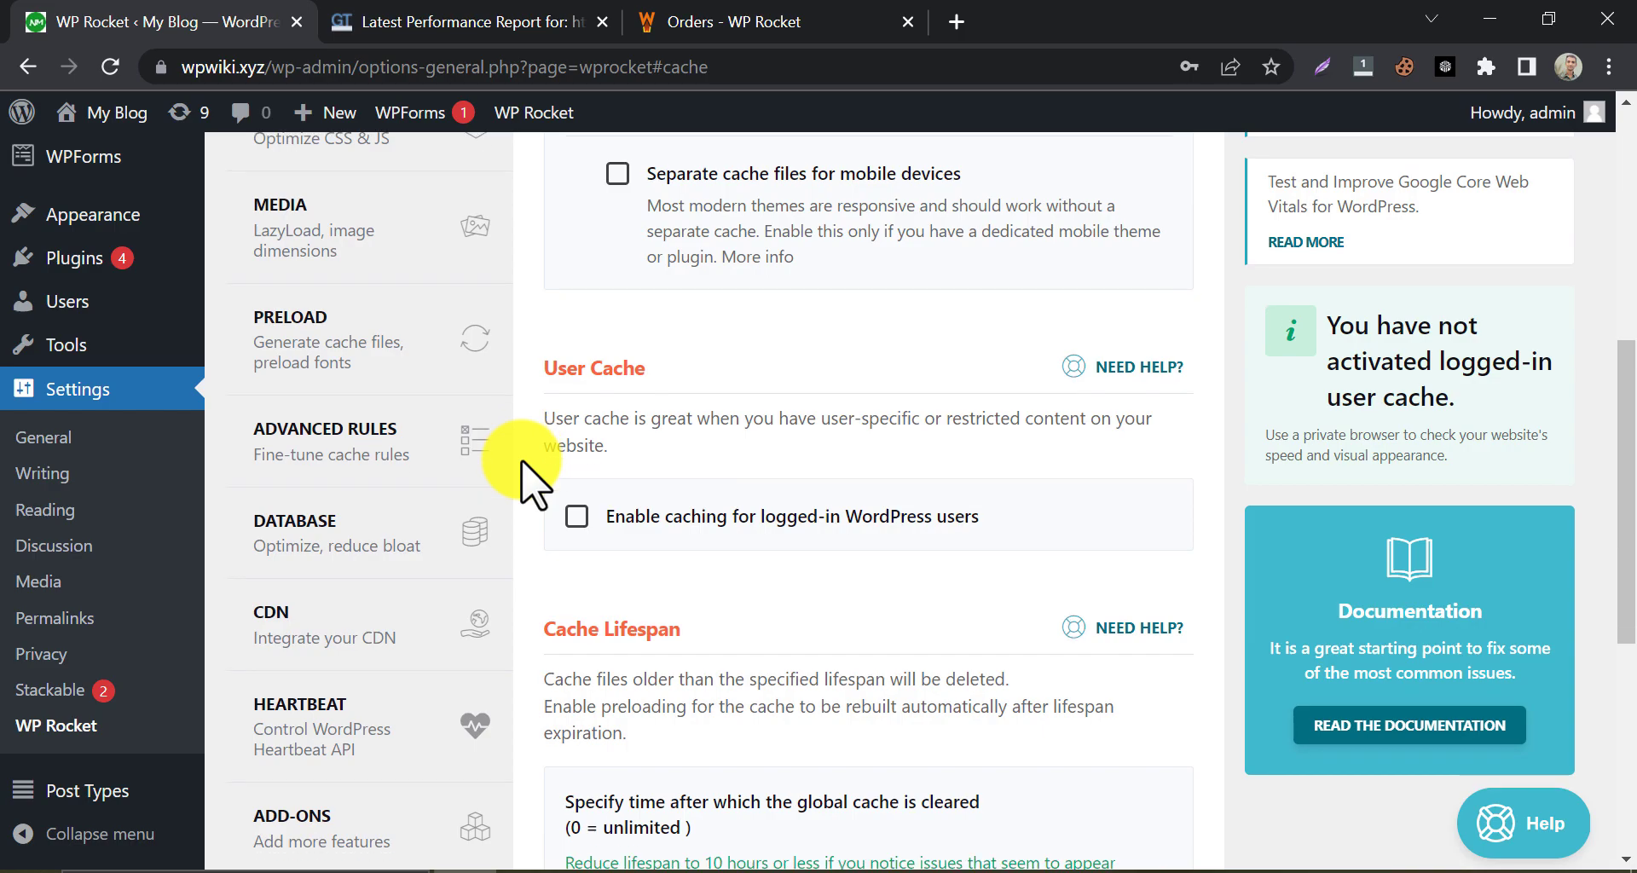
pyautogui.scroll(-2, 533, 478)
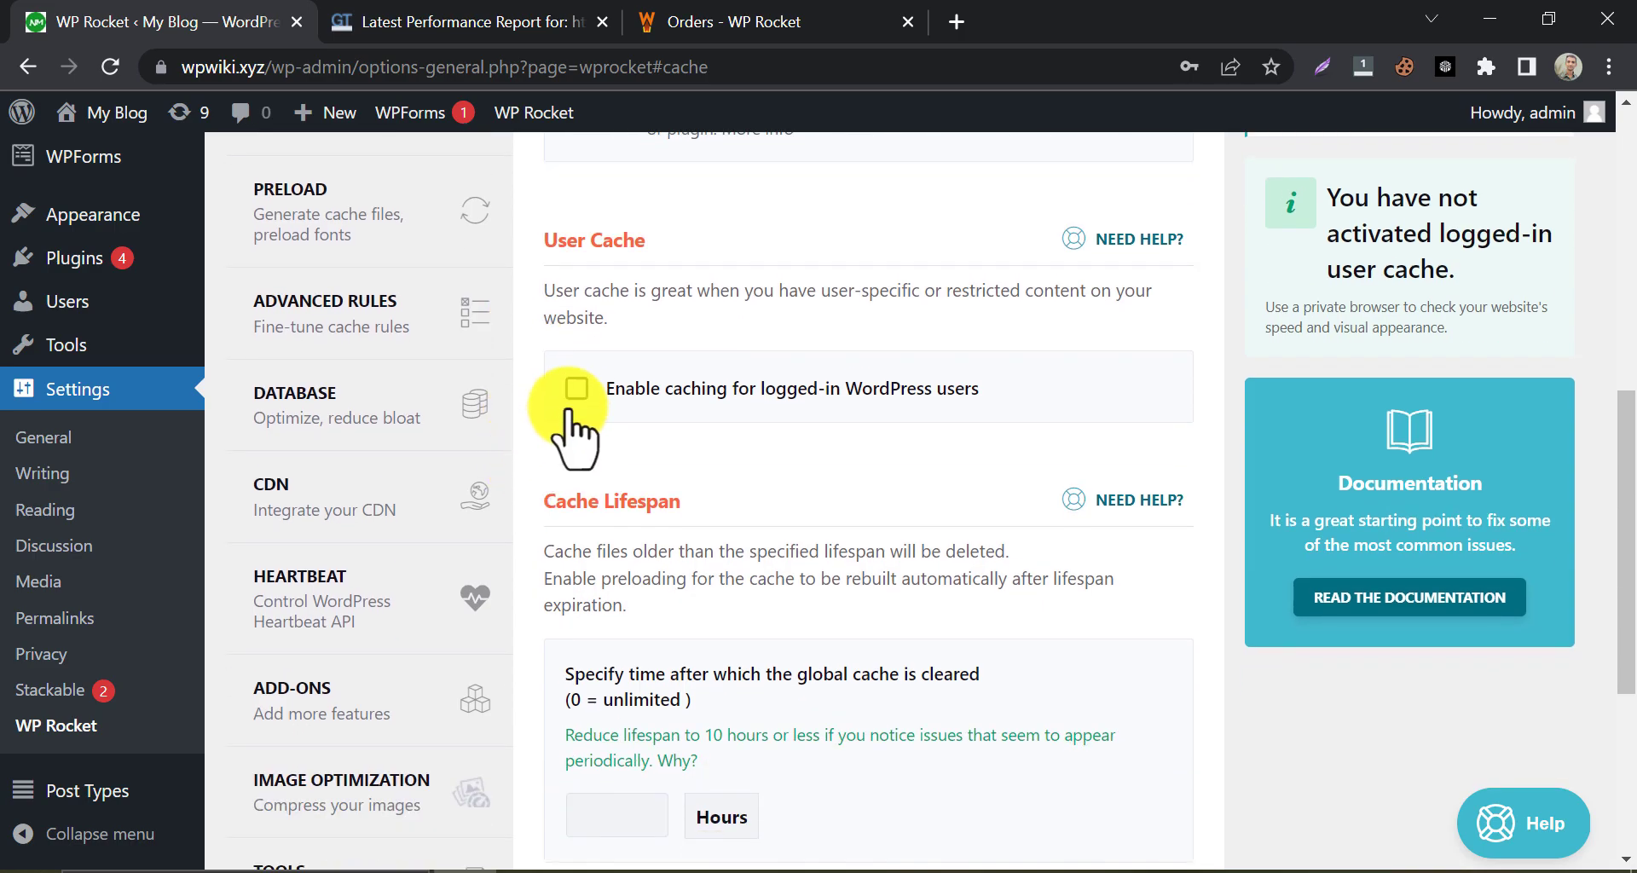
pyautogui.click(576, 386)
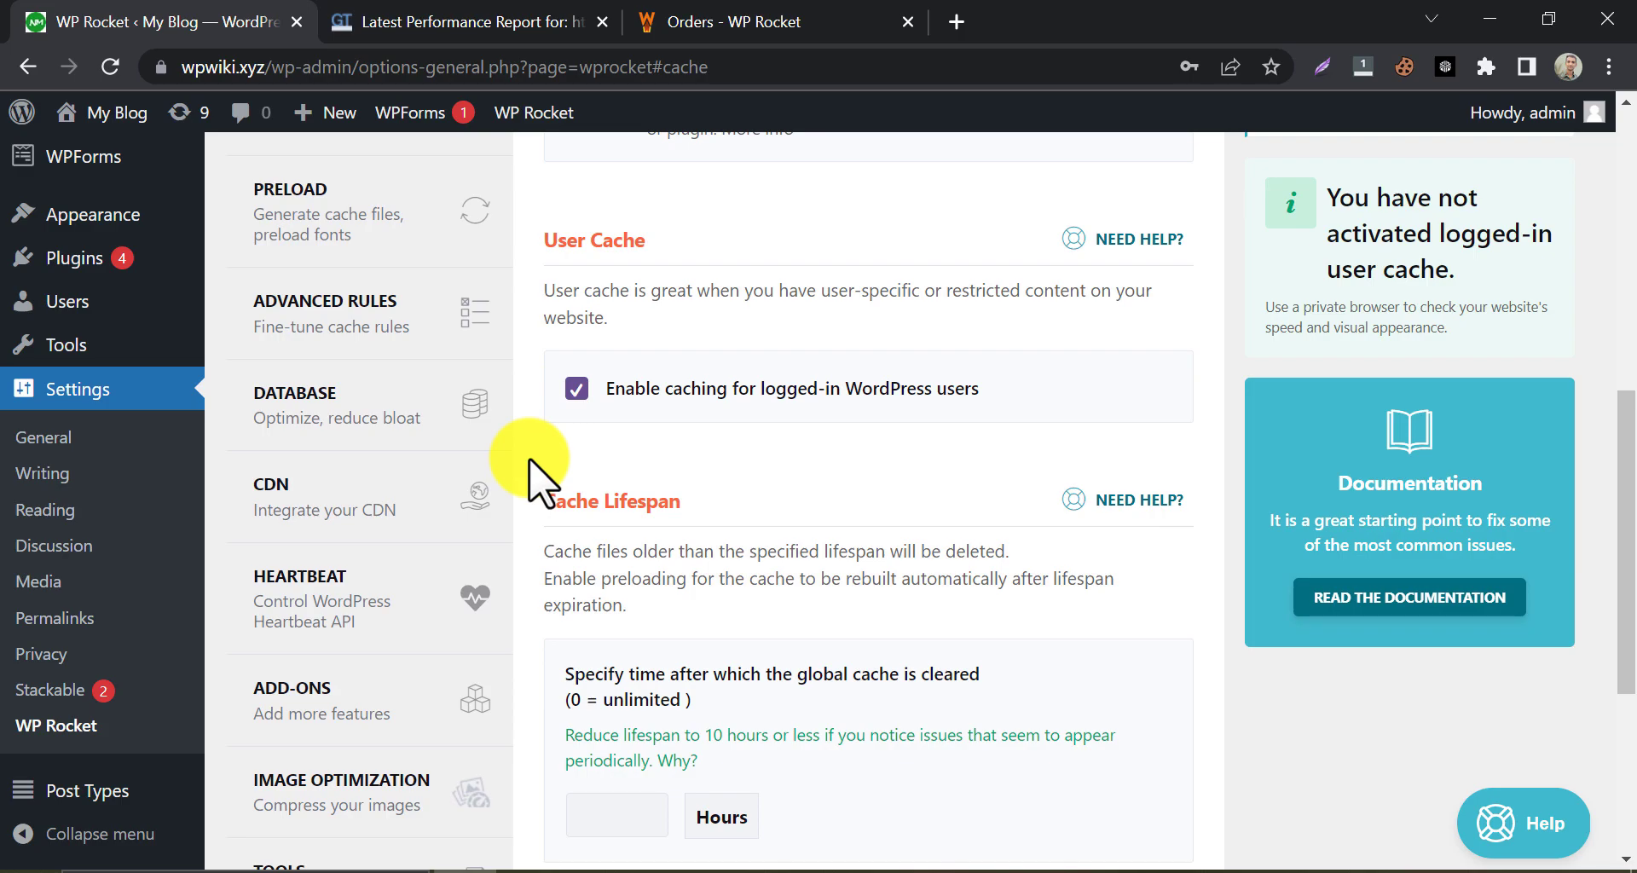
# Set the cache lifespan to 24 hours and save the cache settings
pyautogui.scroll(3, 530, 461)
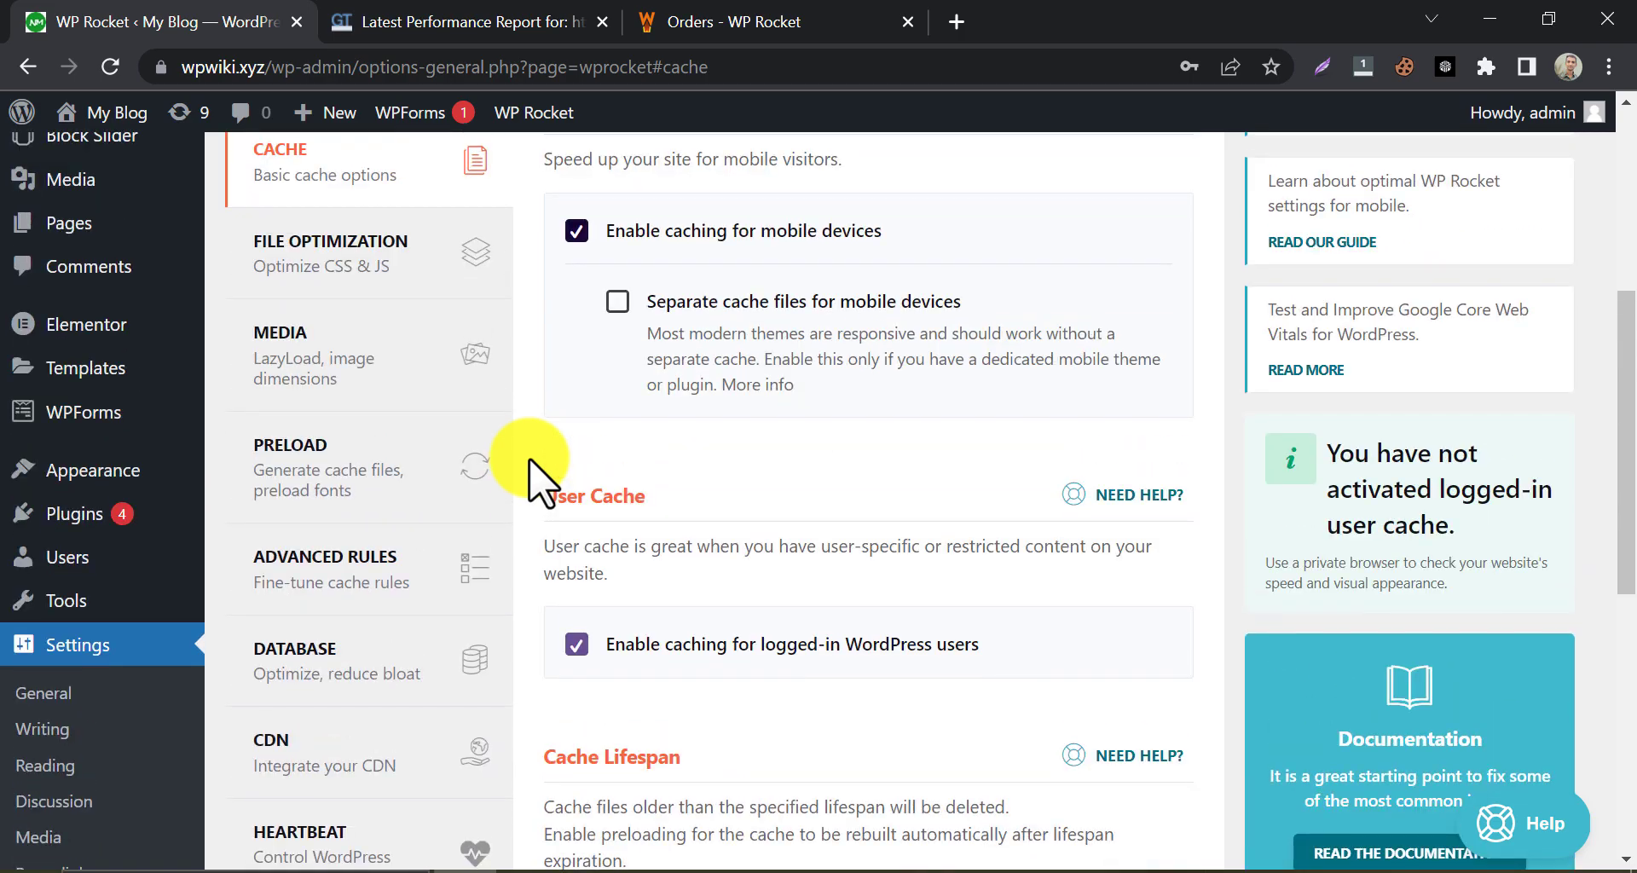
pyautogui.scroll(-5, 541, 479)
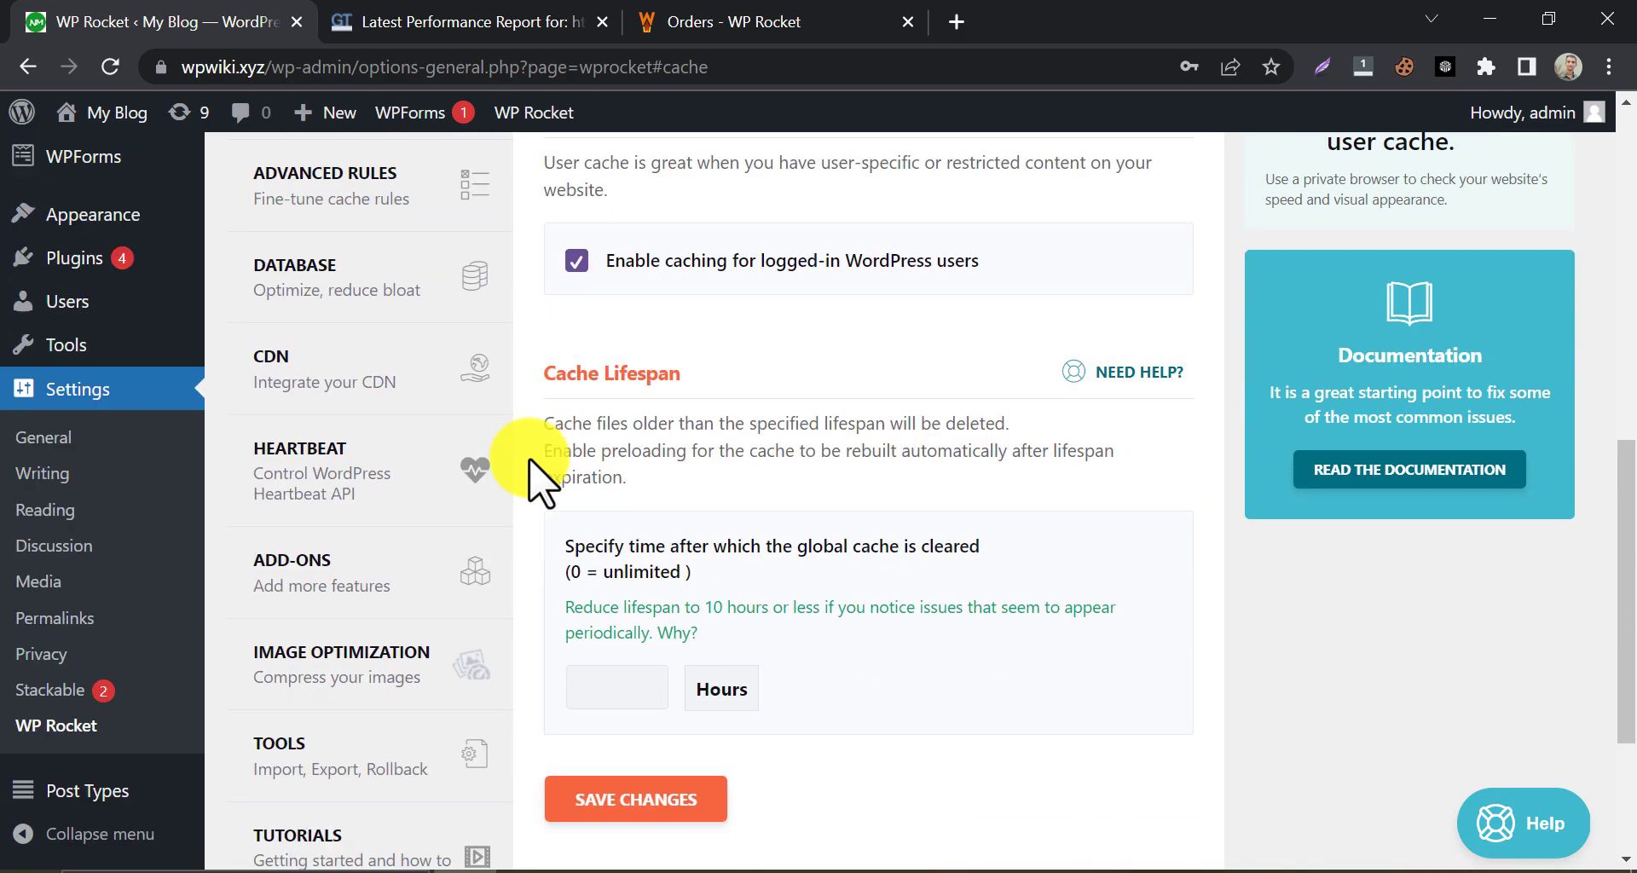
pyautogui.scroll(-2, 539, 481)
pyautogui.click(621, 556)
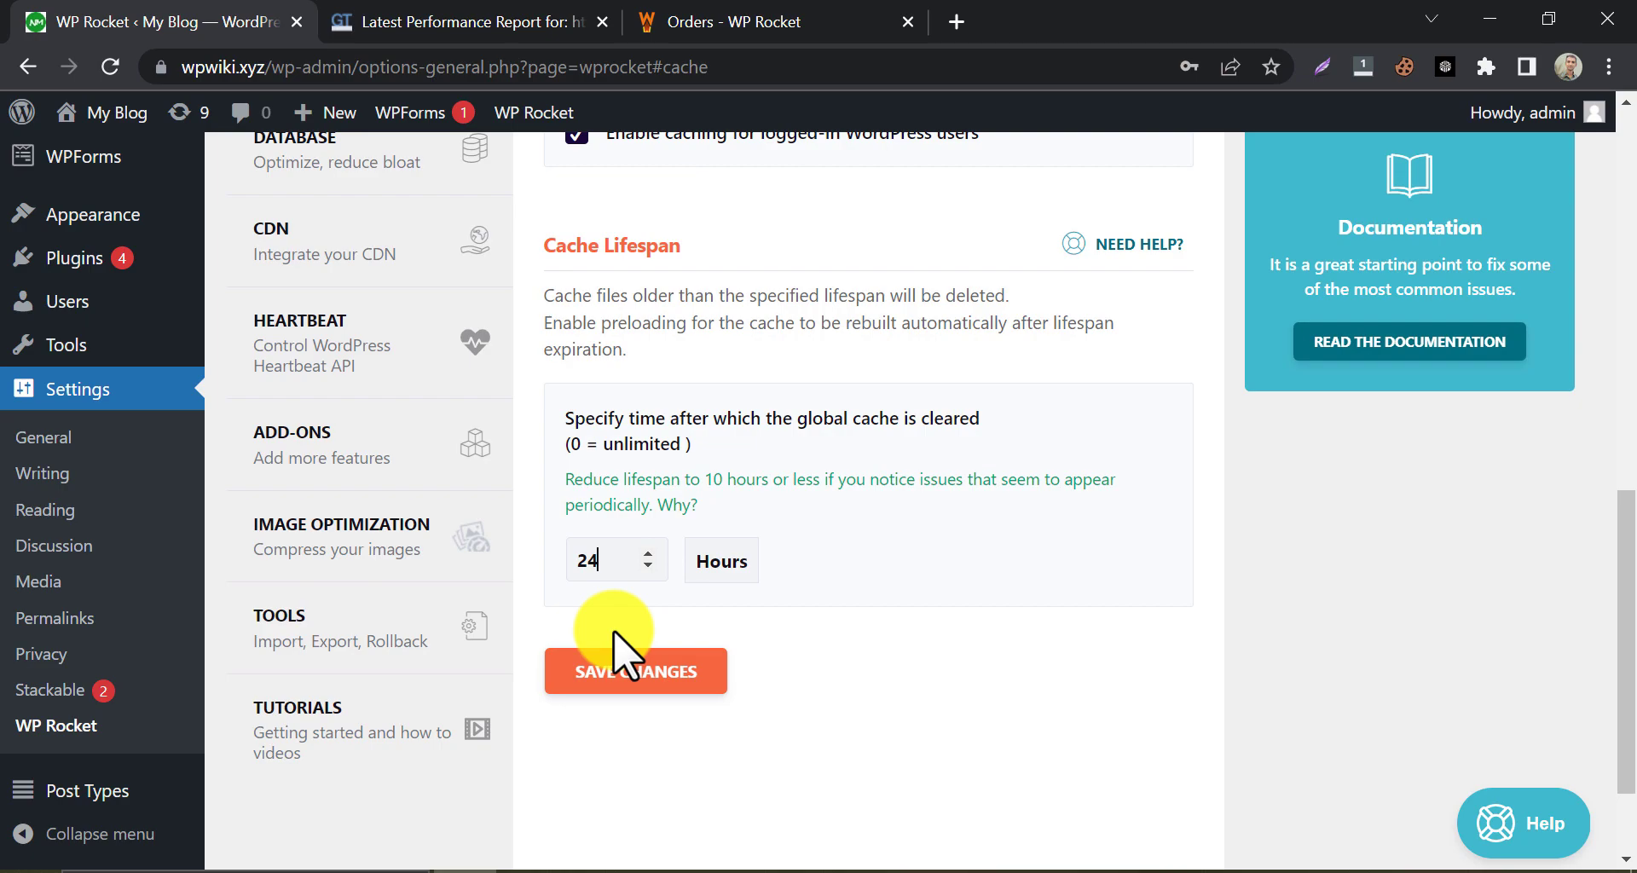
pyautogui.click(631, 674)
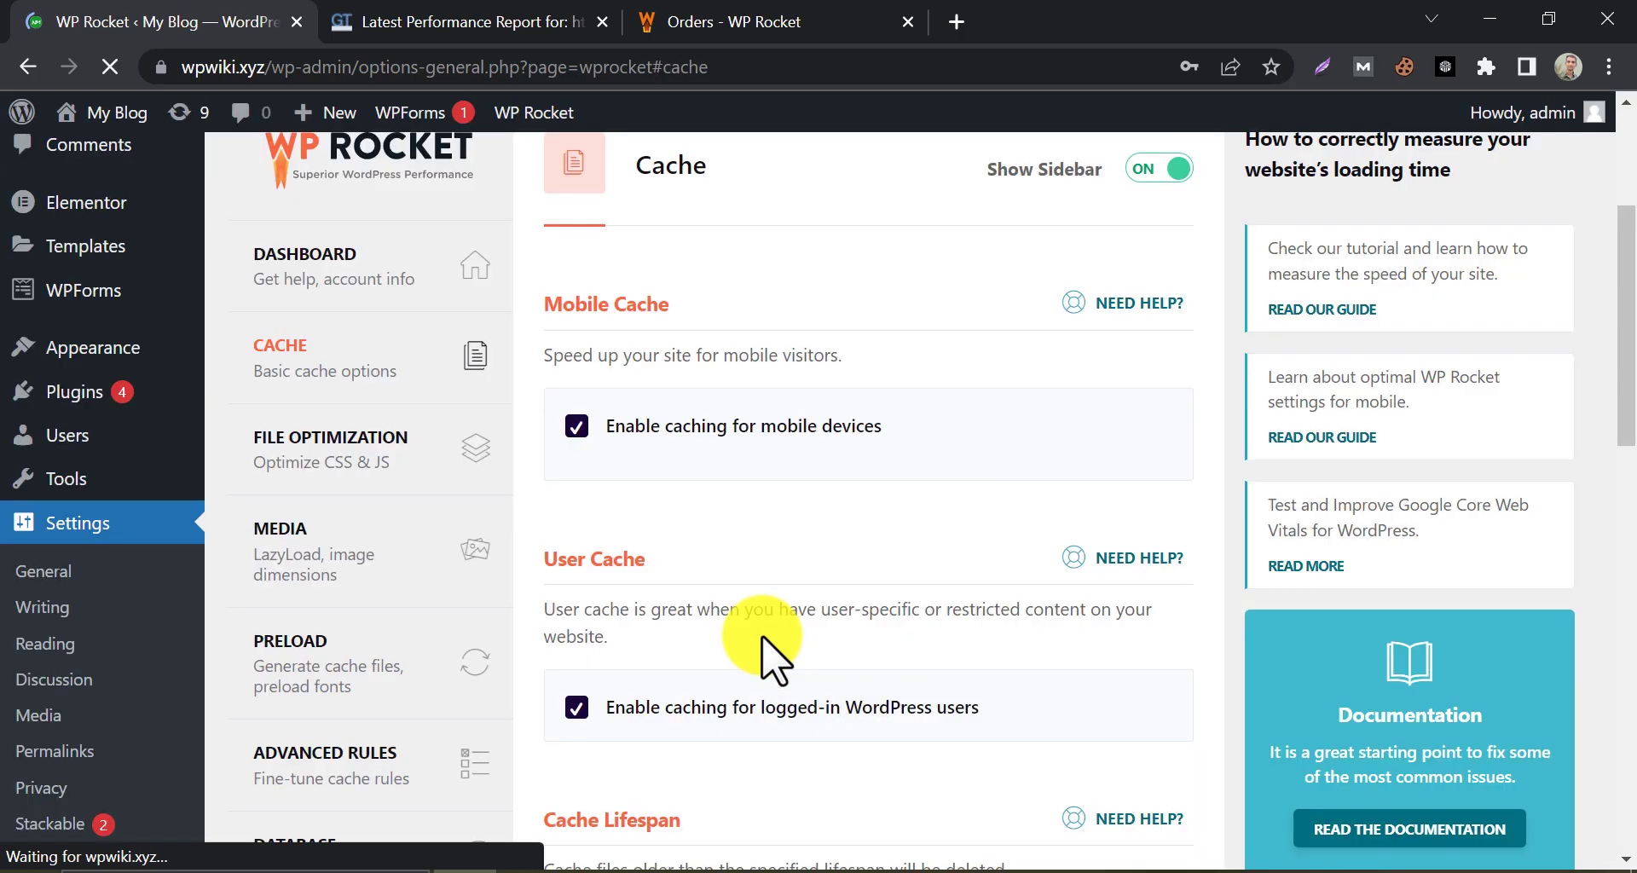
# In File Optimization, enable Minify CSS files, accepting the warning
pyautogui.scroll(-3, 577, 436)
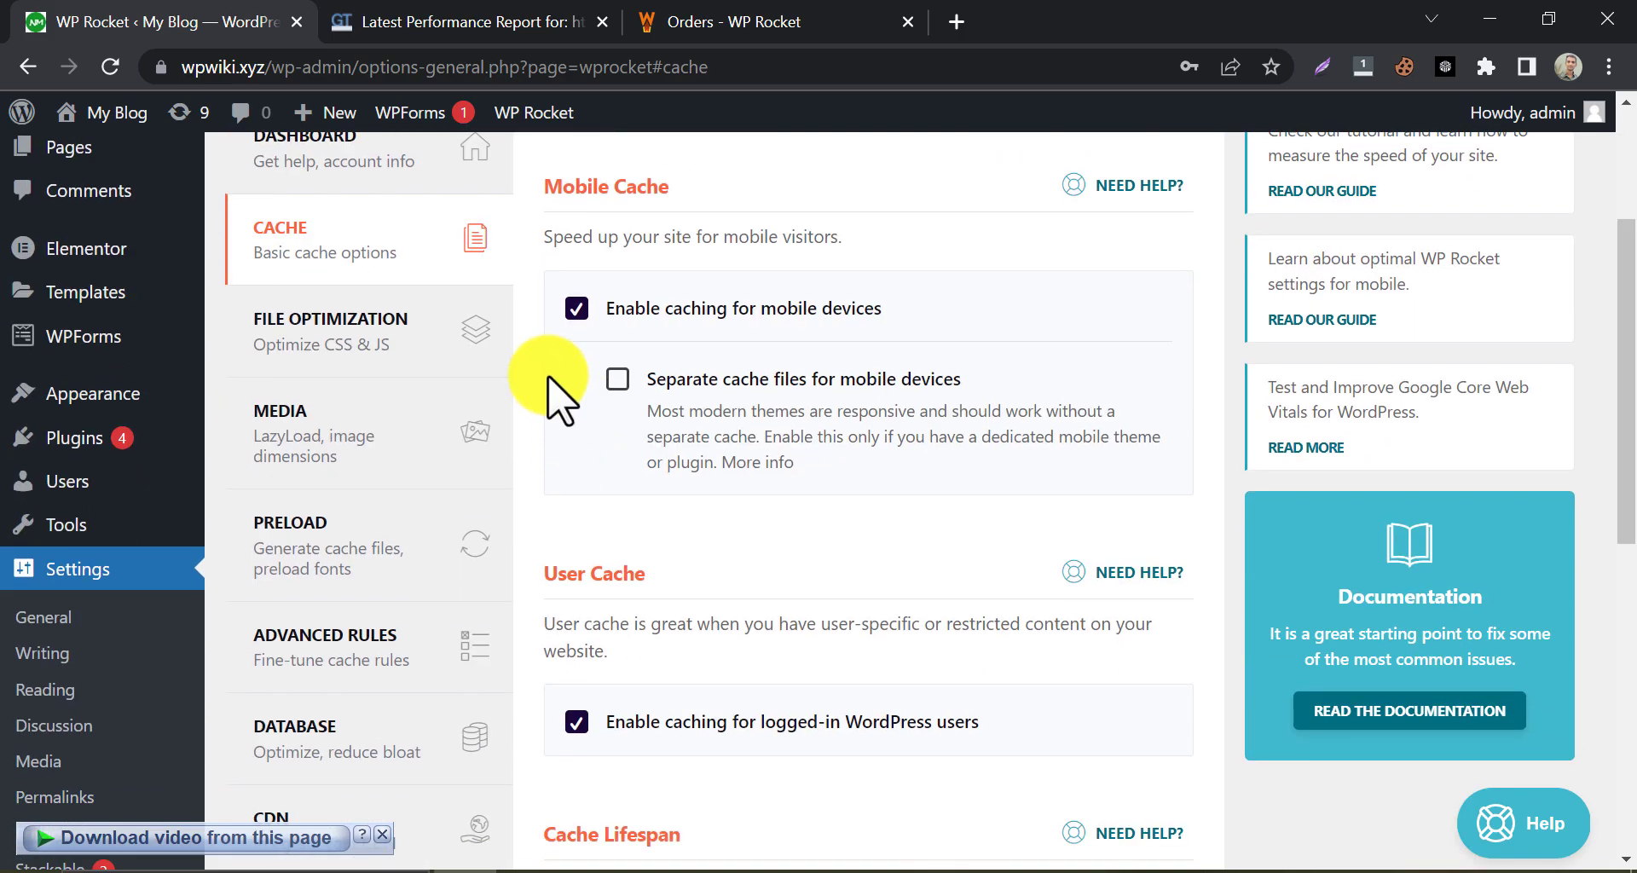
pyautogui.click(388, 331)
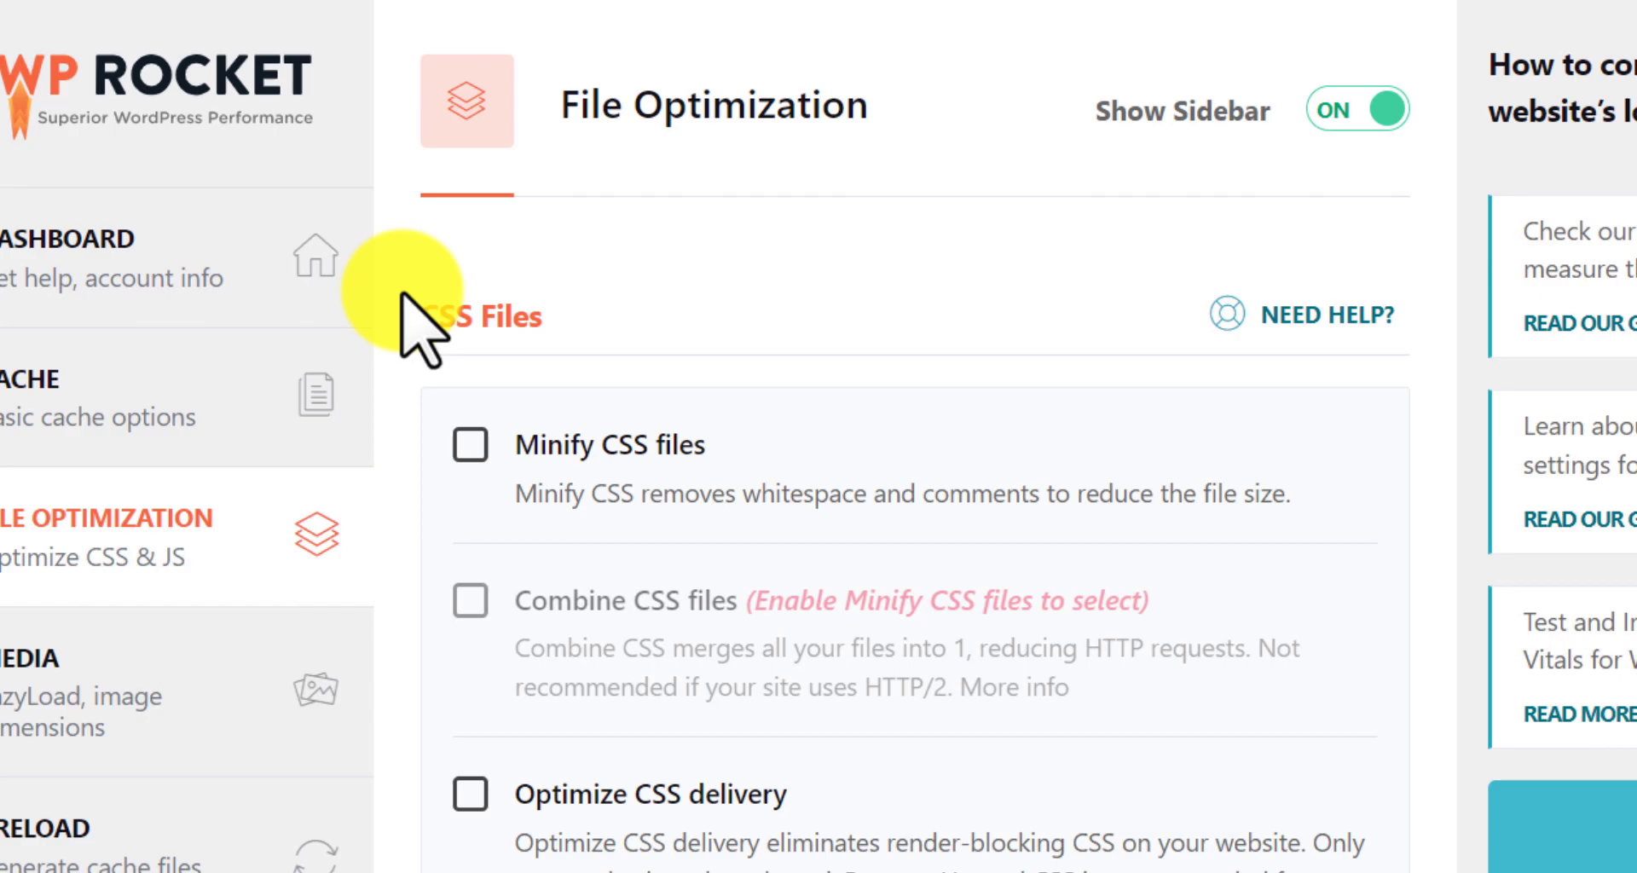
pyautogui.click(471, 444)
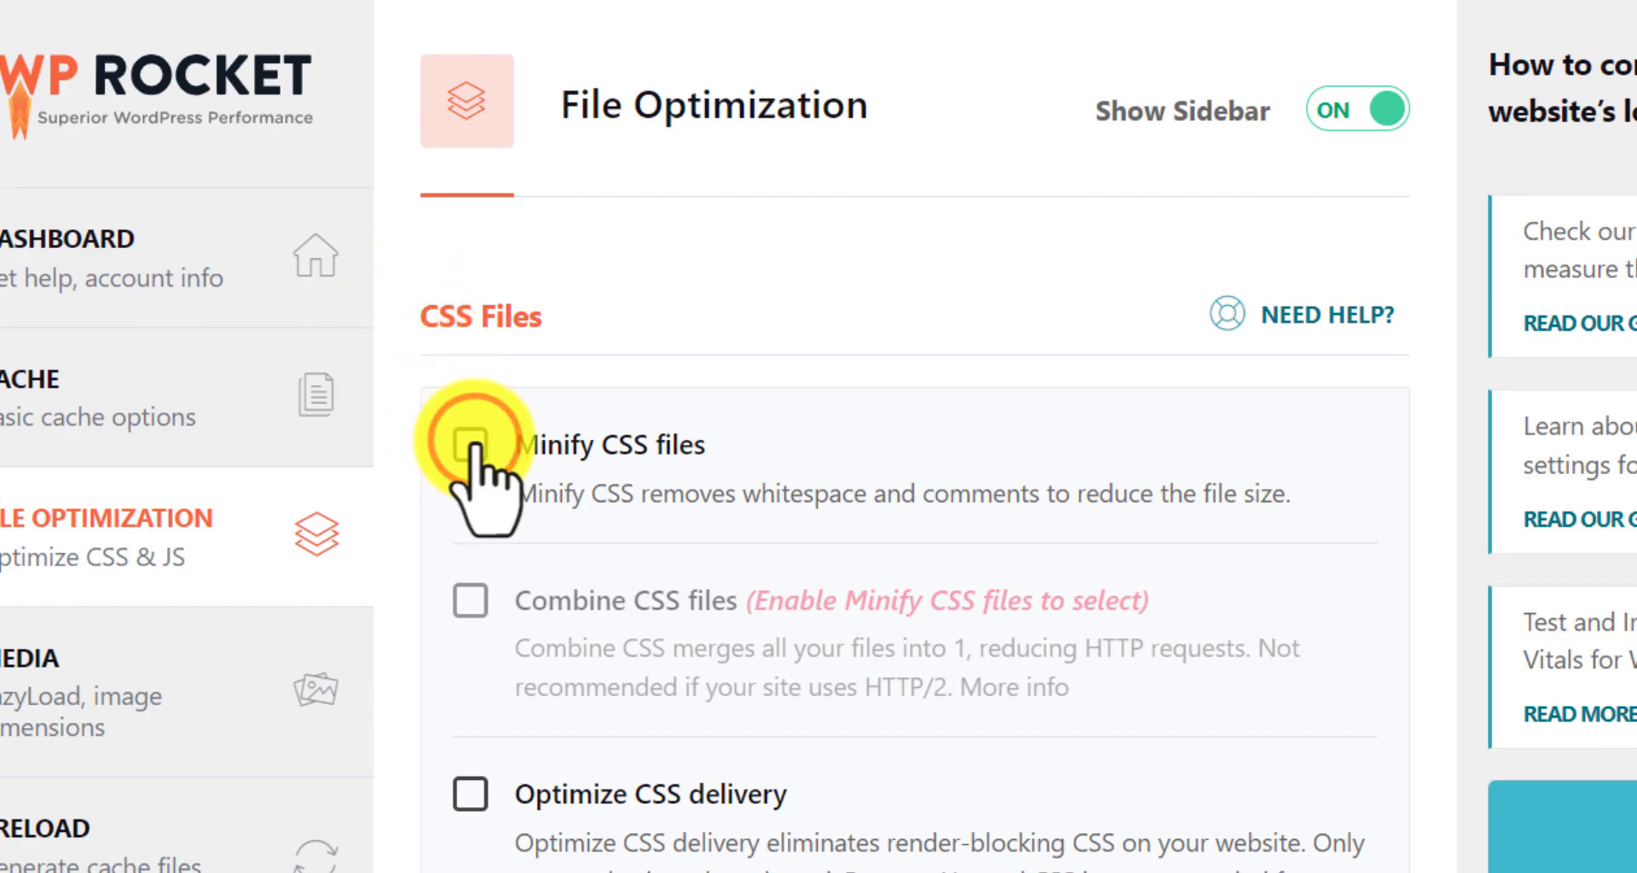
pyautogui.click(648, 832)
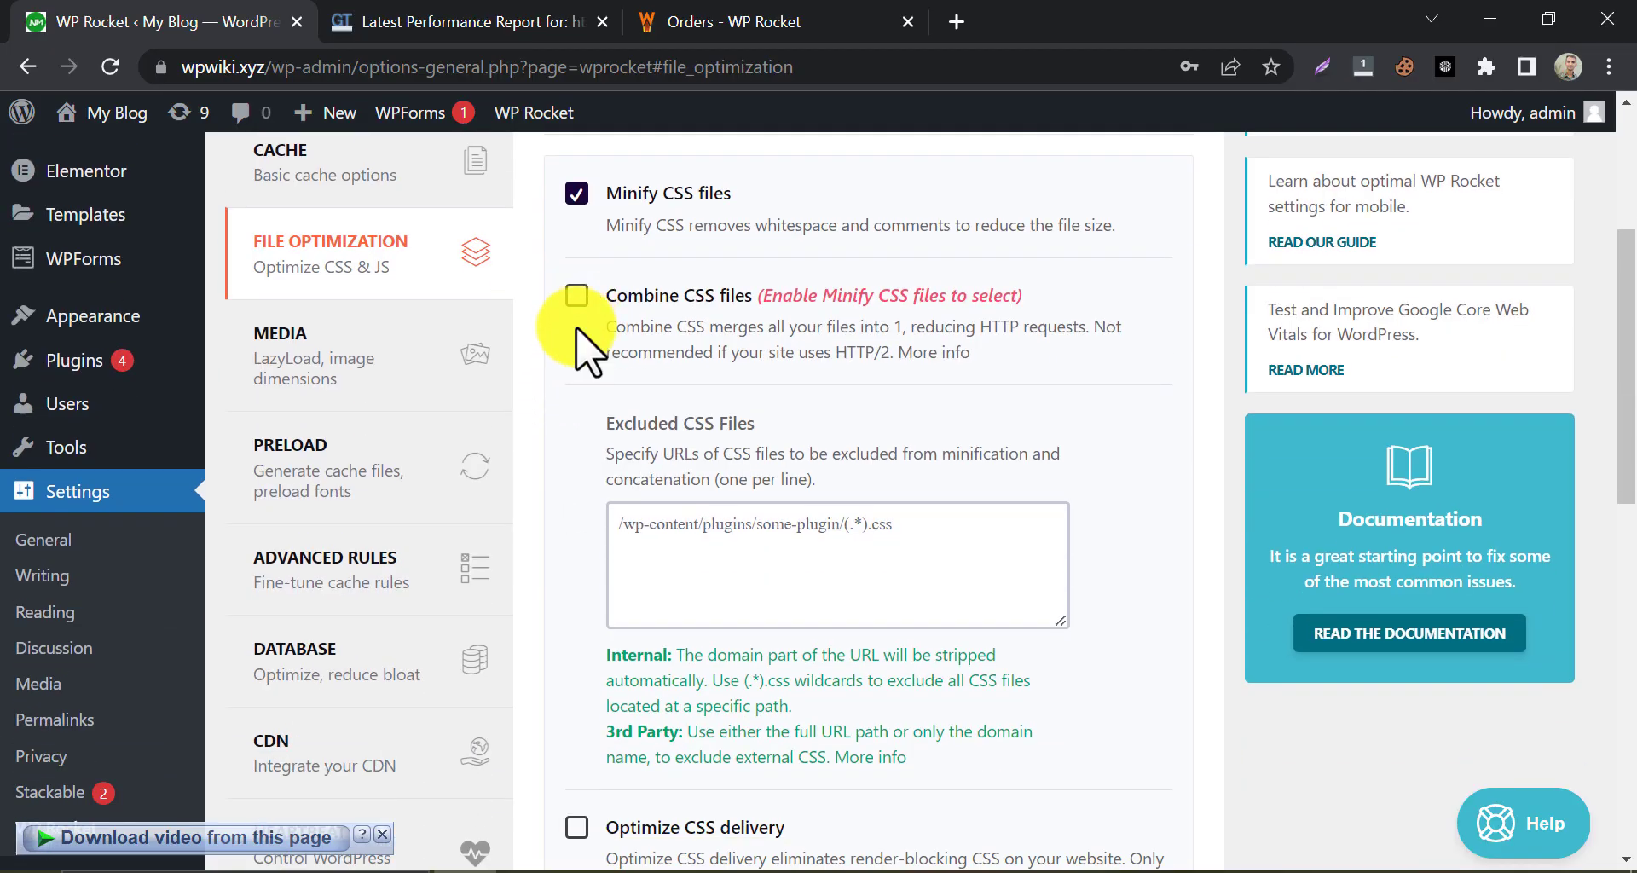
# Enable Optimize CSS delivery using Remove Unused CSS and save the settings
pyautogui.scroll(-5, 584, 341)
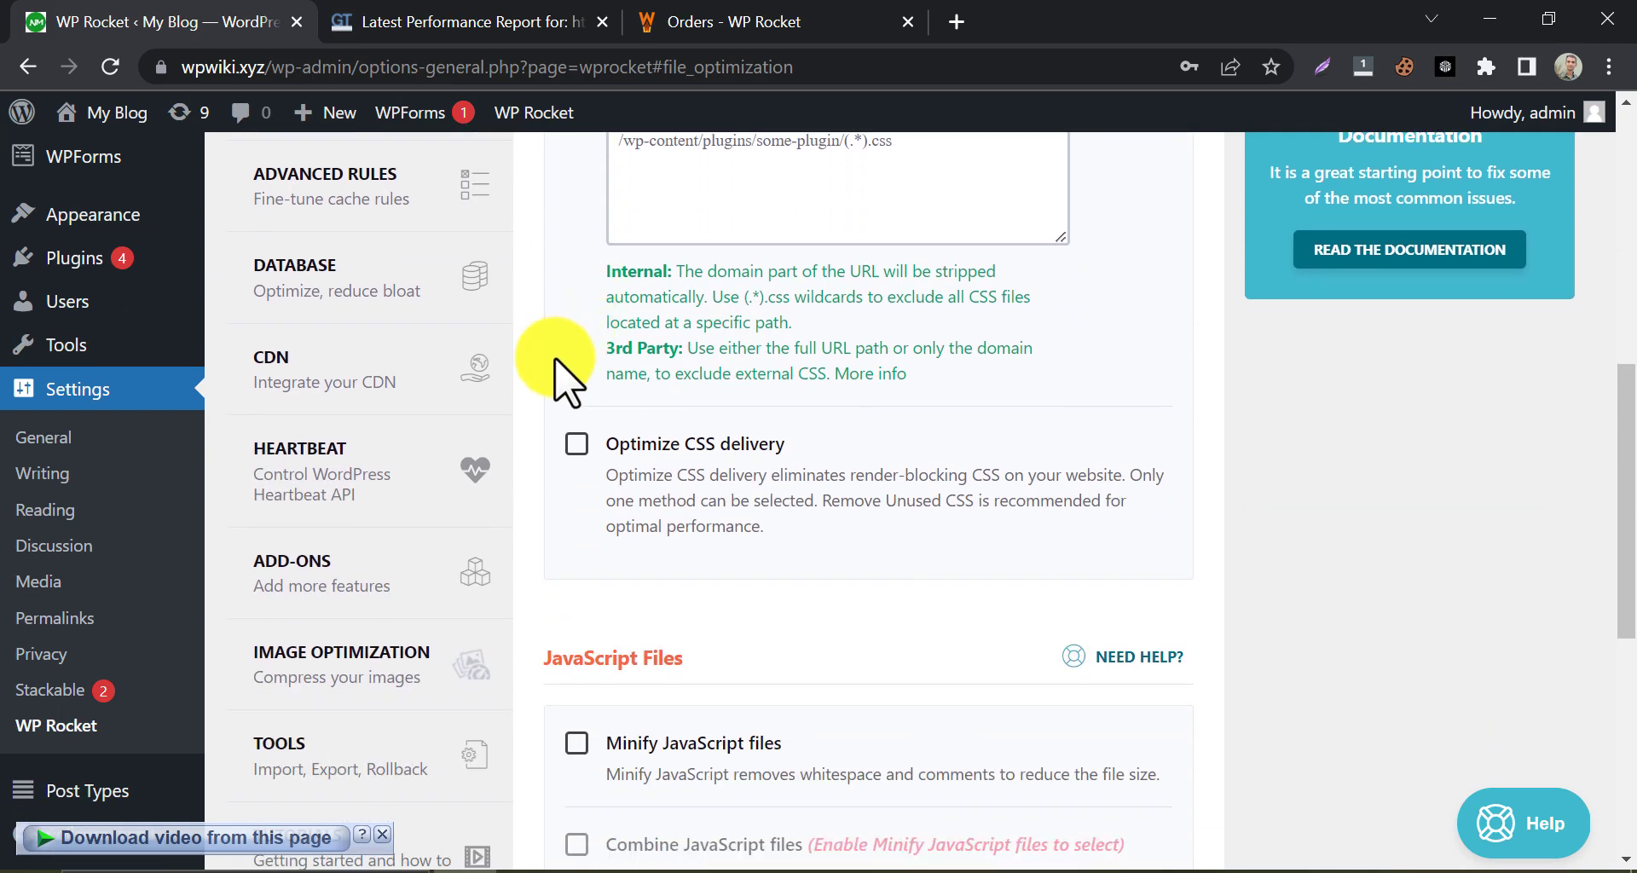
pyautogui.click(576, 444)
pyautogui.scroll(-3, 572, 451)
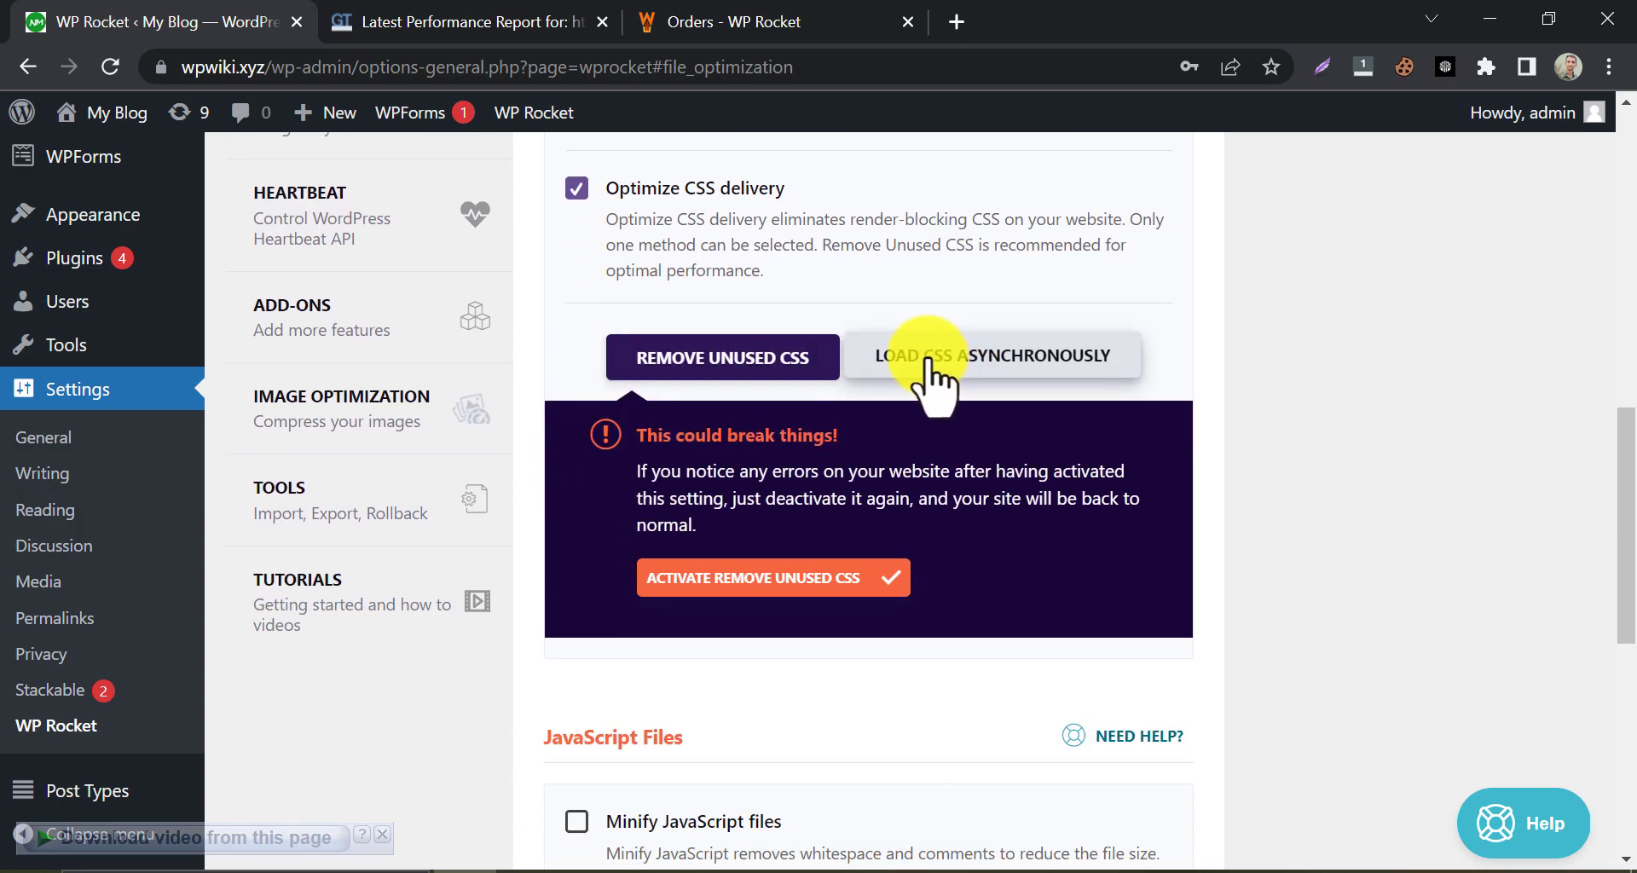
pyautogui.click(701, 576)
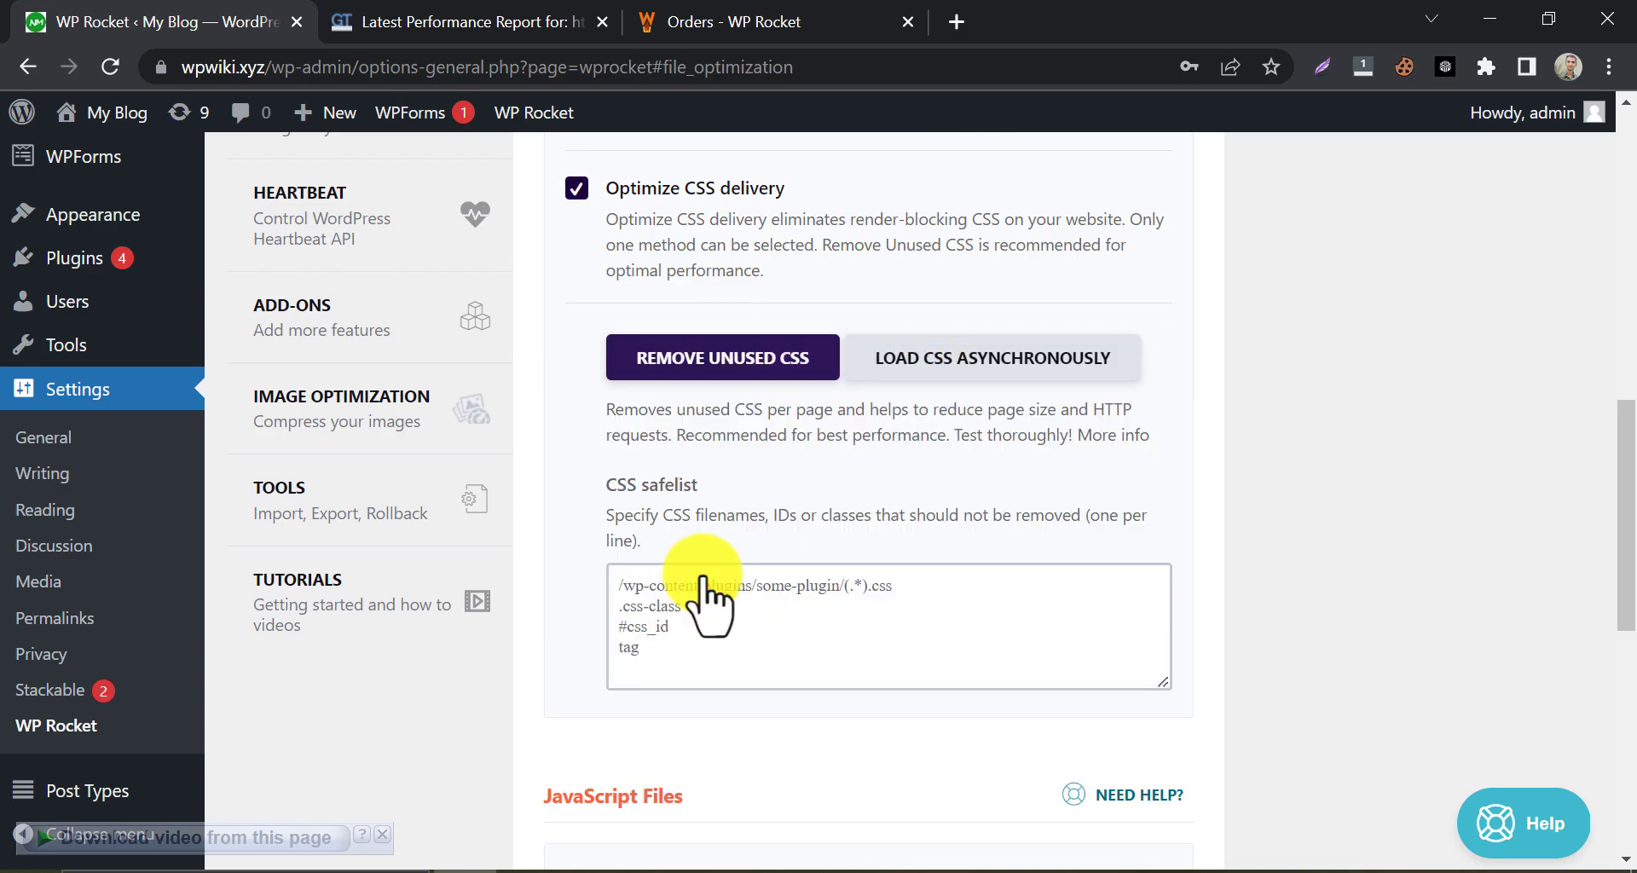
pyautogui.scroll(-6, 576, 512)
pyautogui.scroll(-1, 577, 516)
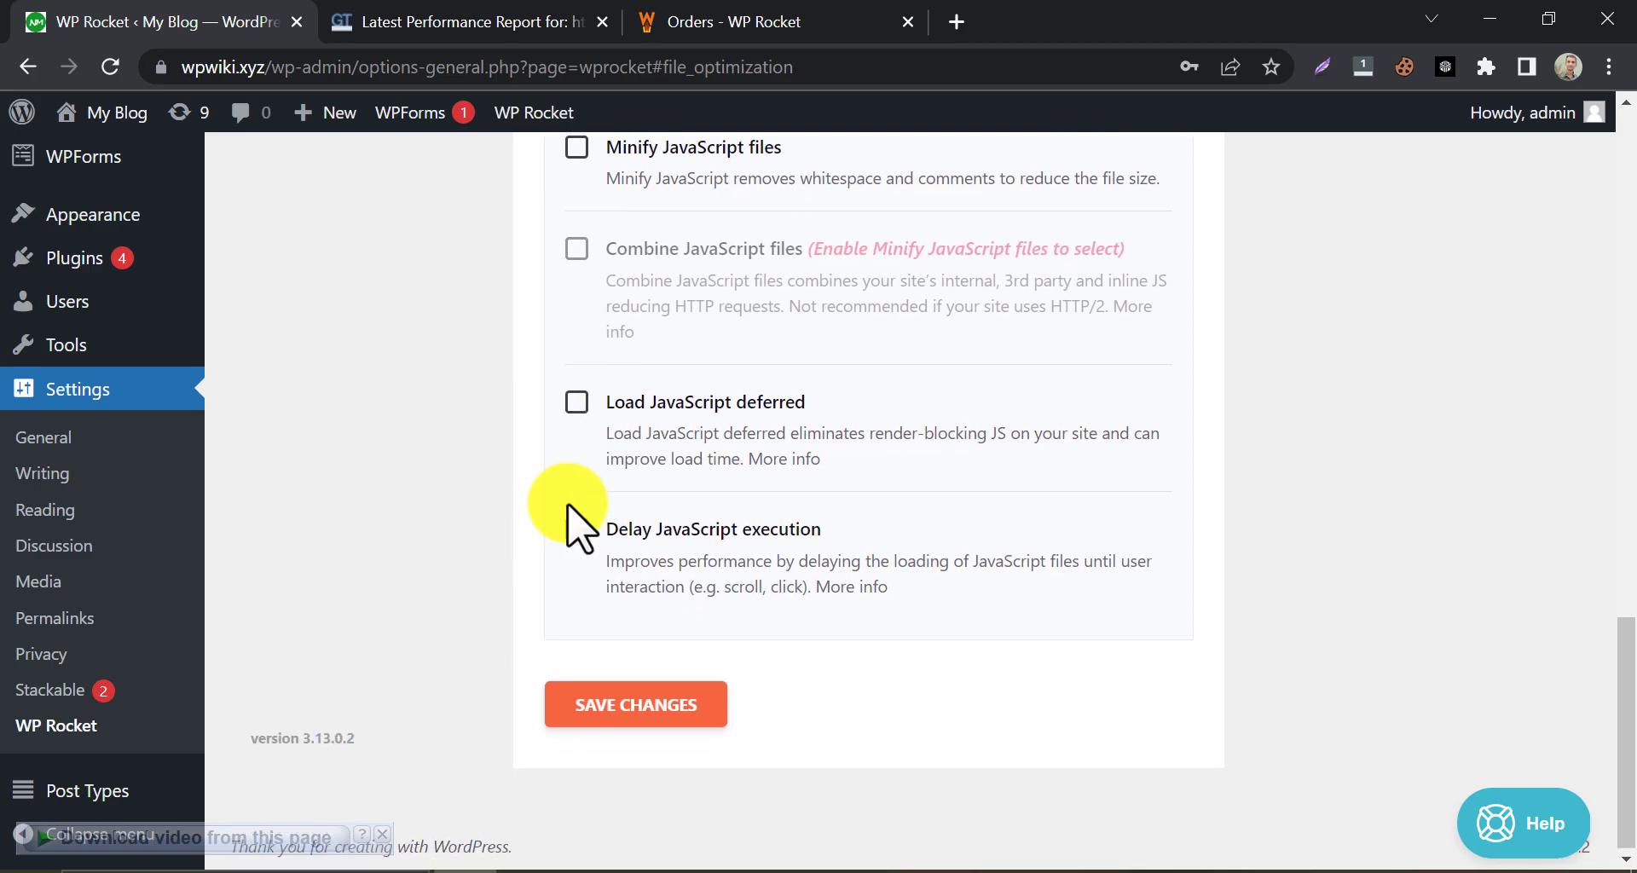
pyautogui.click(588, 706)
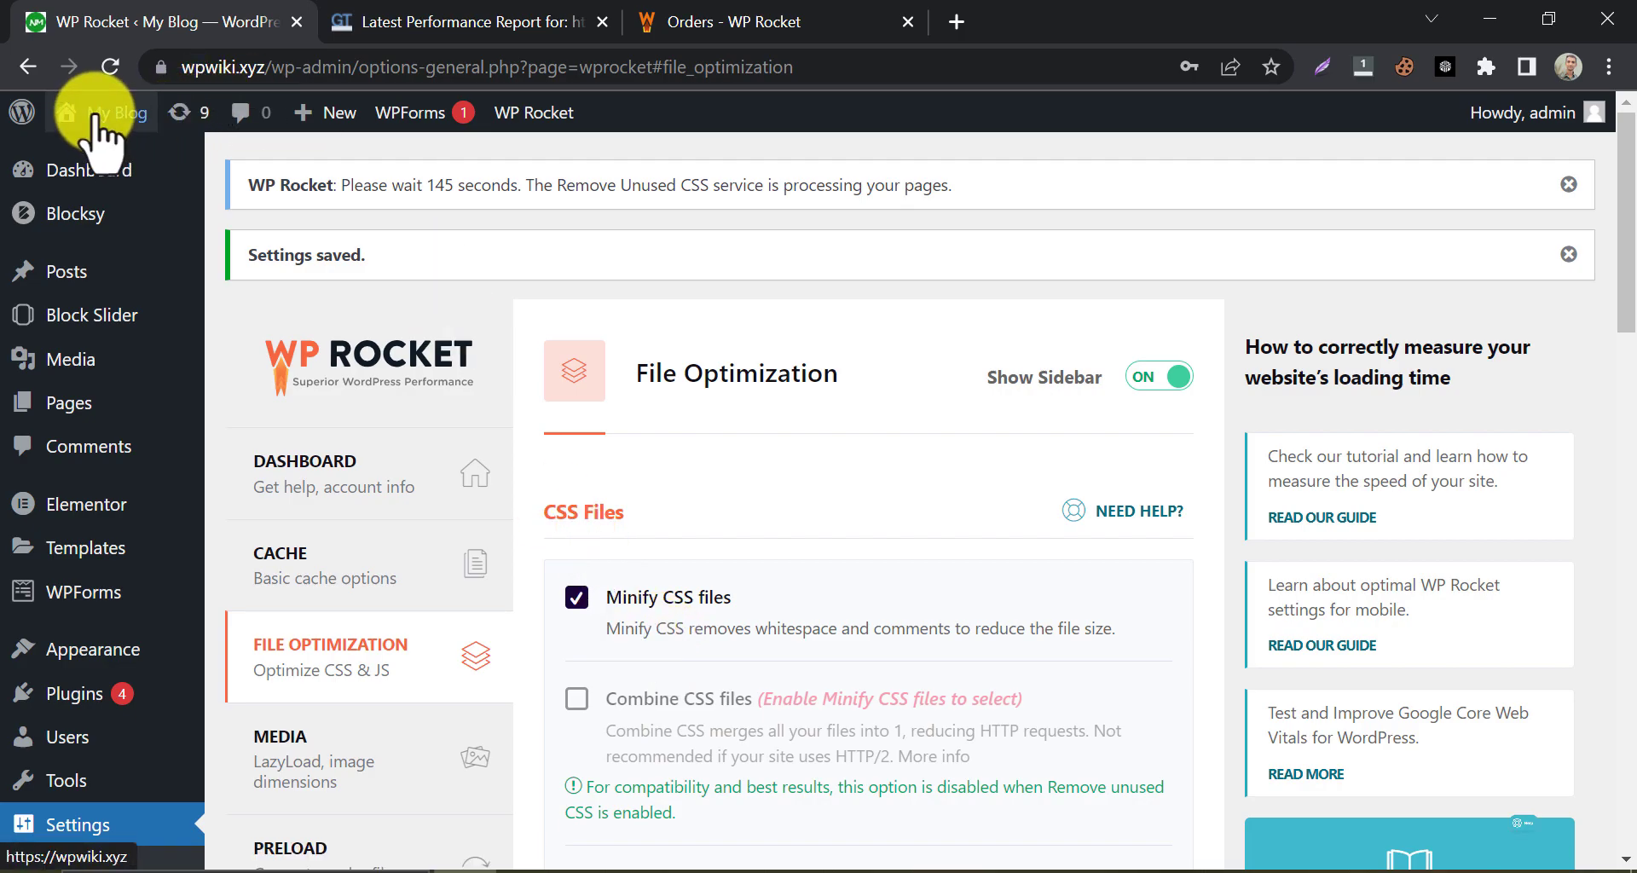
# Open the blog's homepage from the My Blog admin-bar link in a new tab and scroll to its footer
pyautogui.moveTo(93, 113)
pyautogui.rightClick(103, 156)
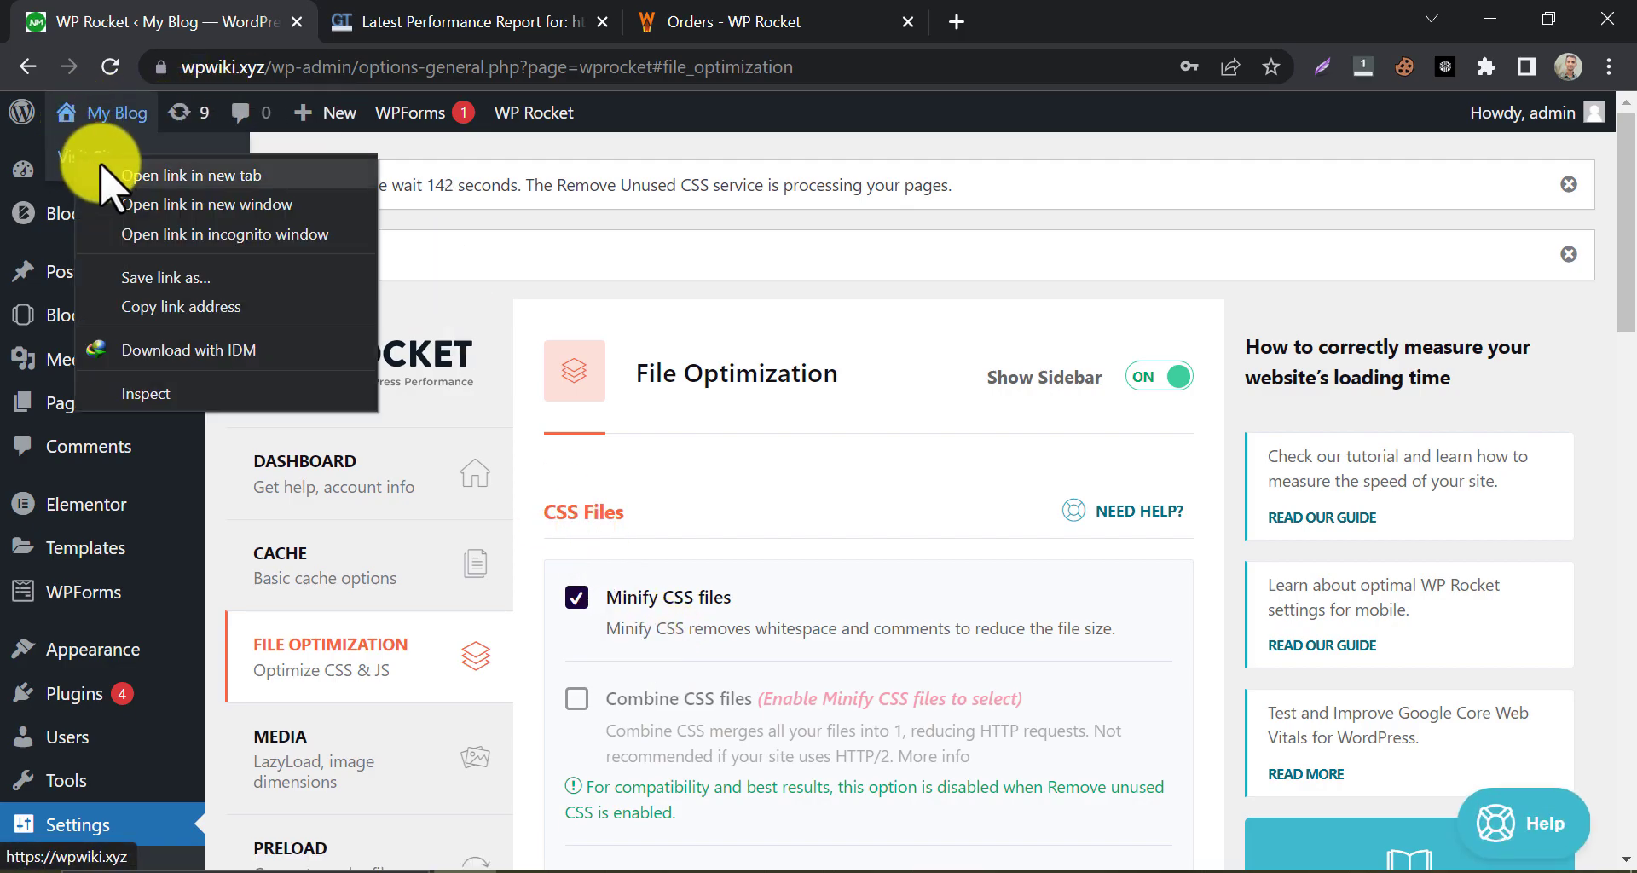
pyautogui.click(138, 175)
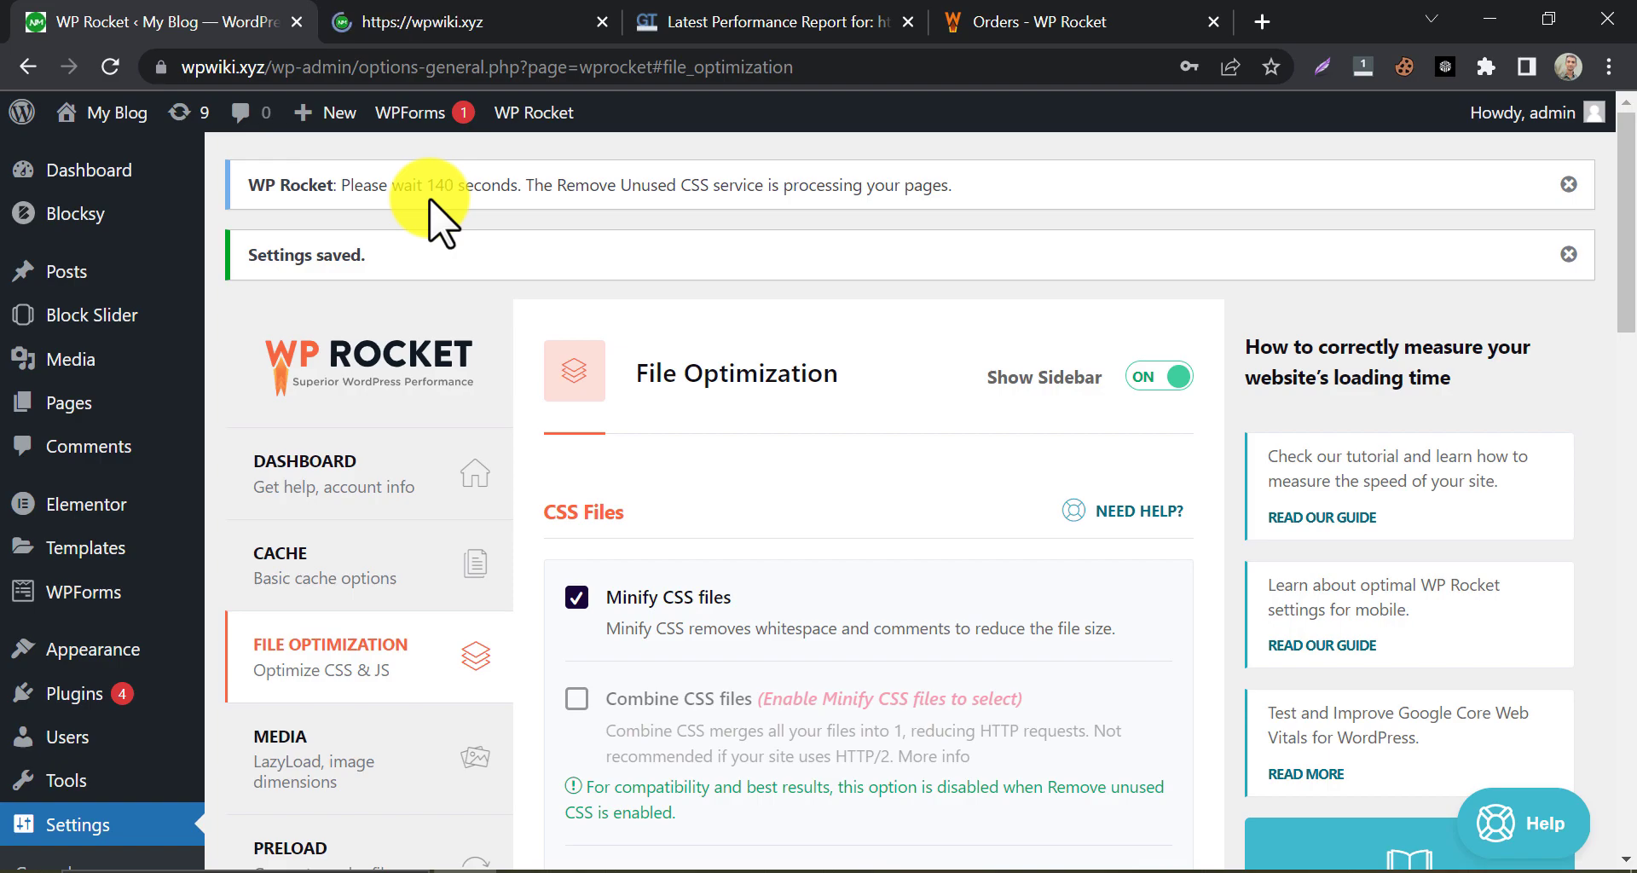
pyautogui.click(431, 25)
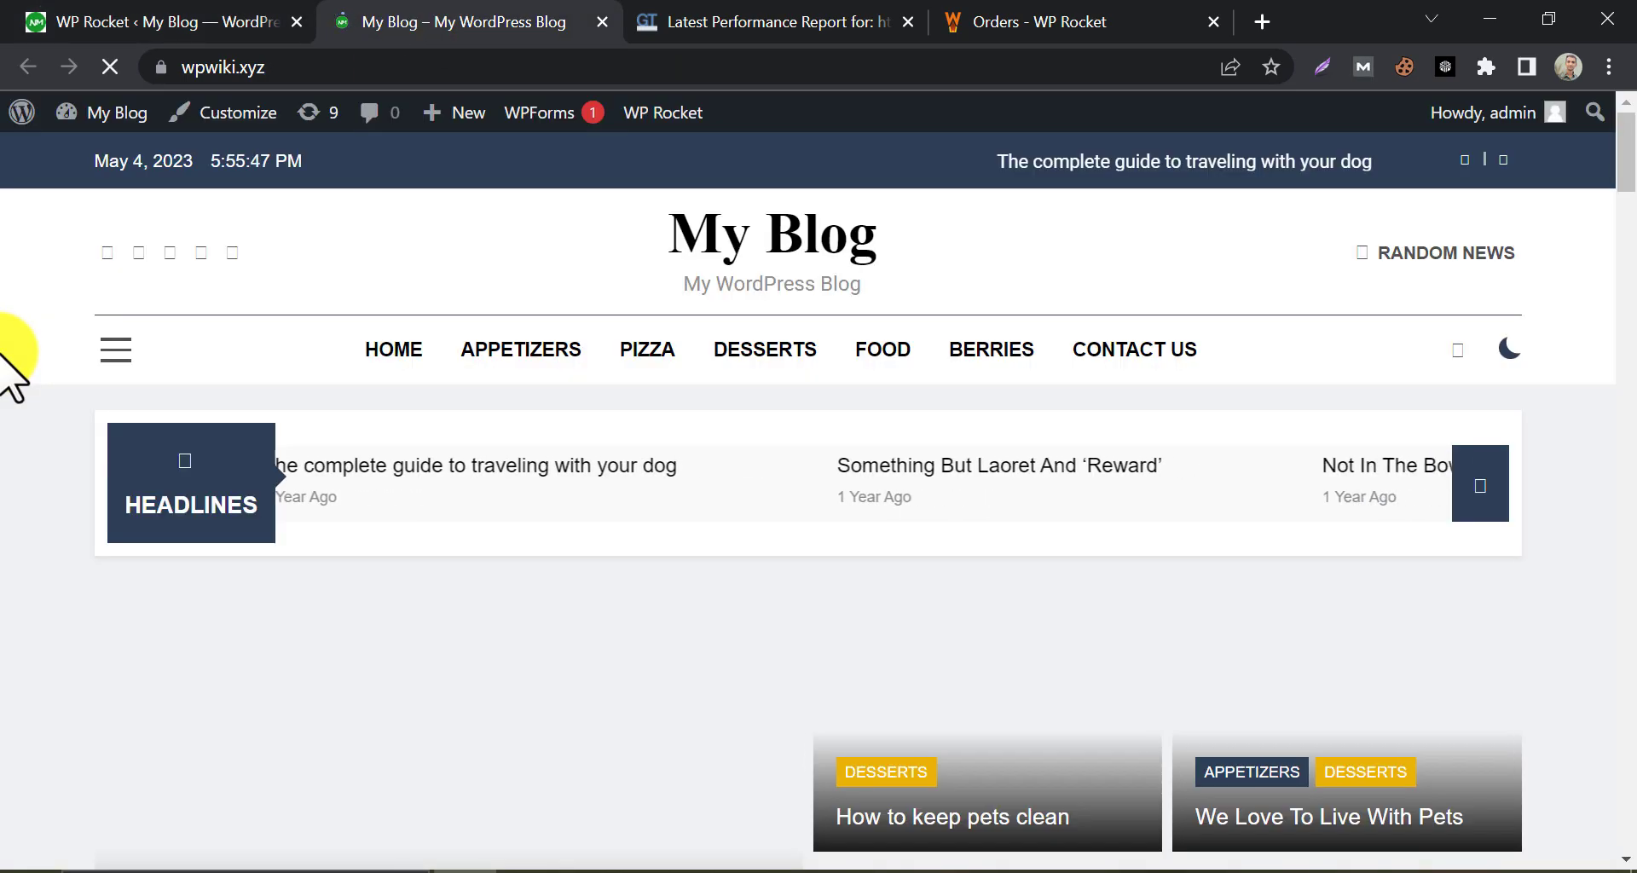
pyautogui.scroll(-20, 9, 418)
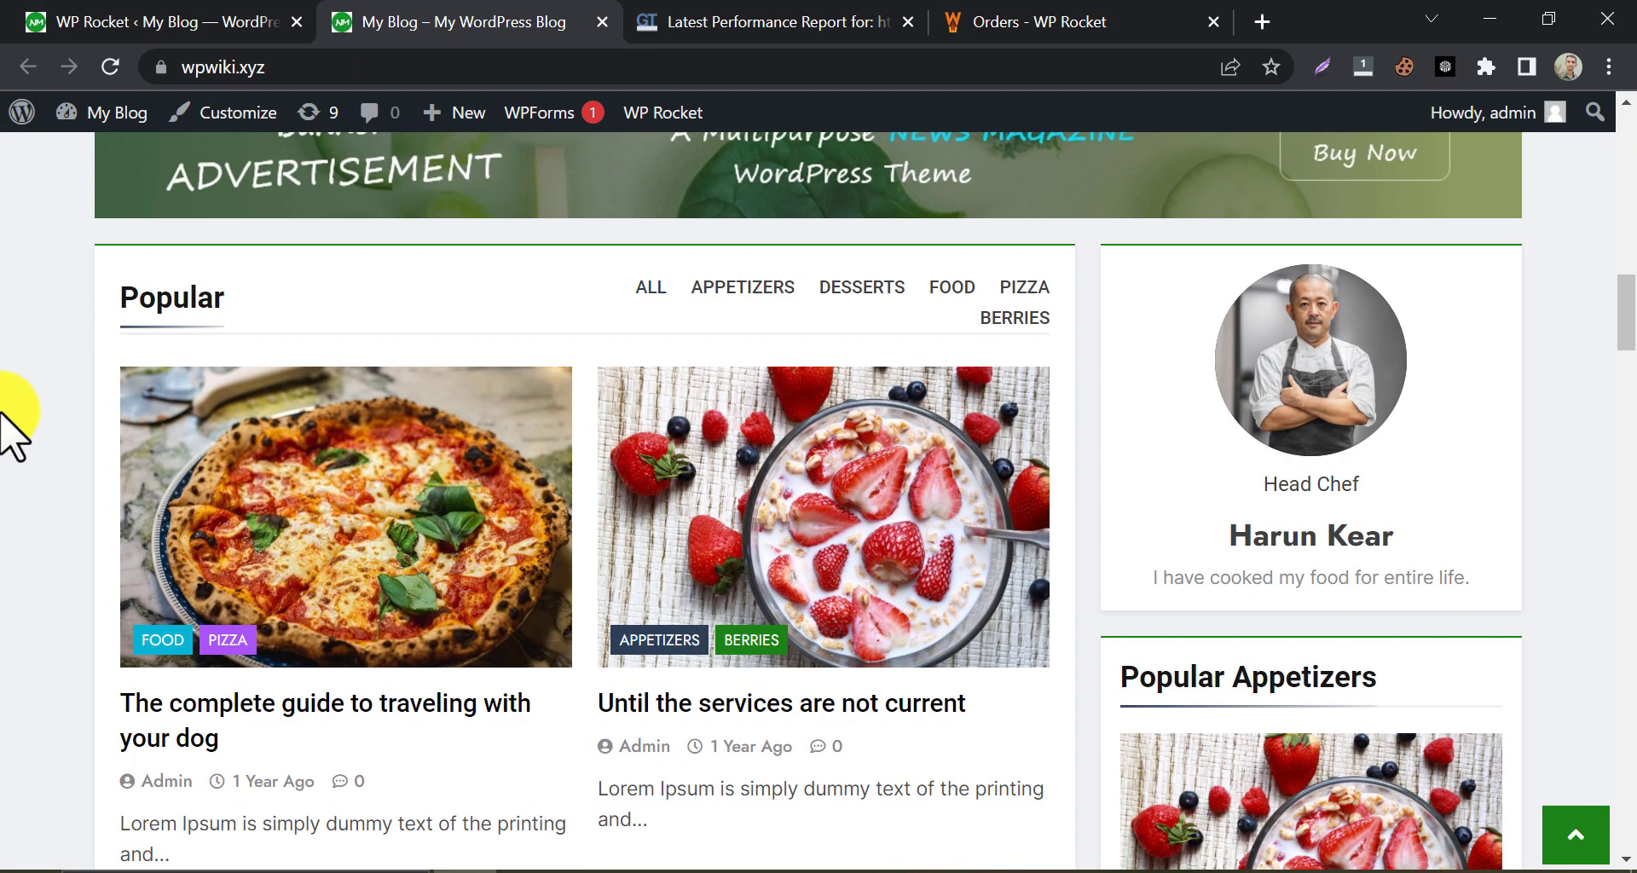
pyautogui.scroll(-20, 13, 431)
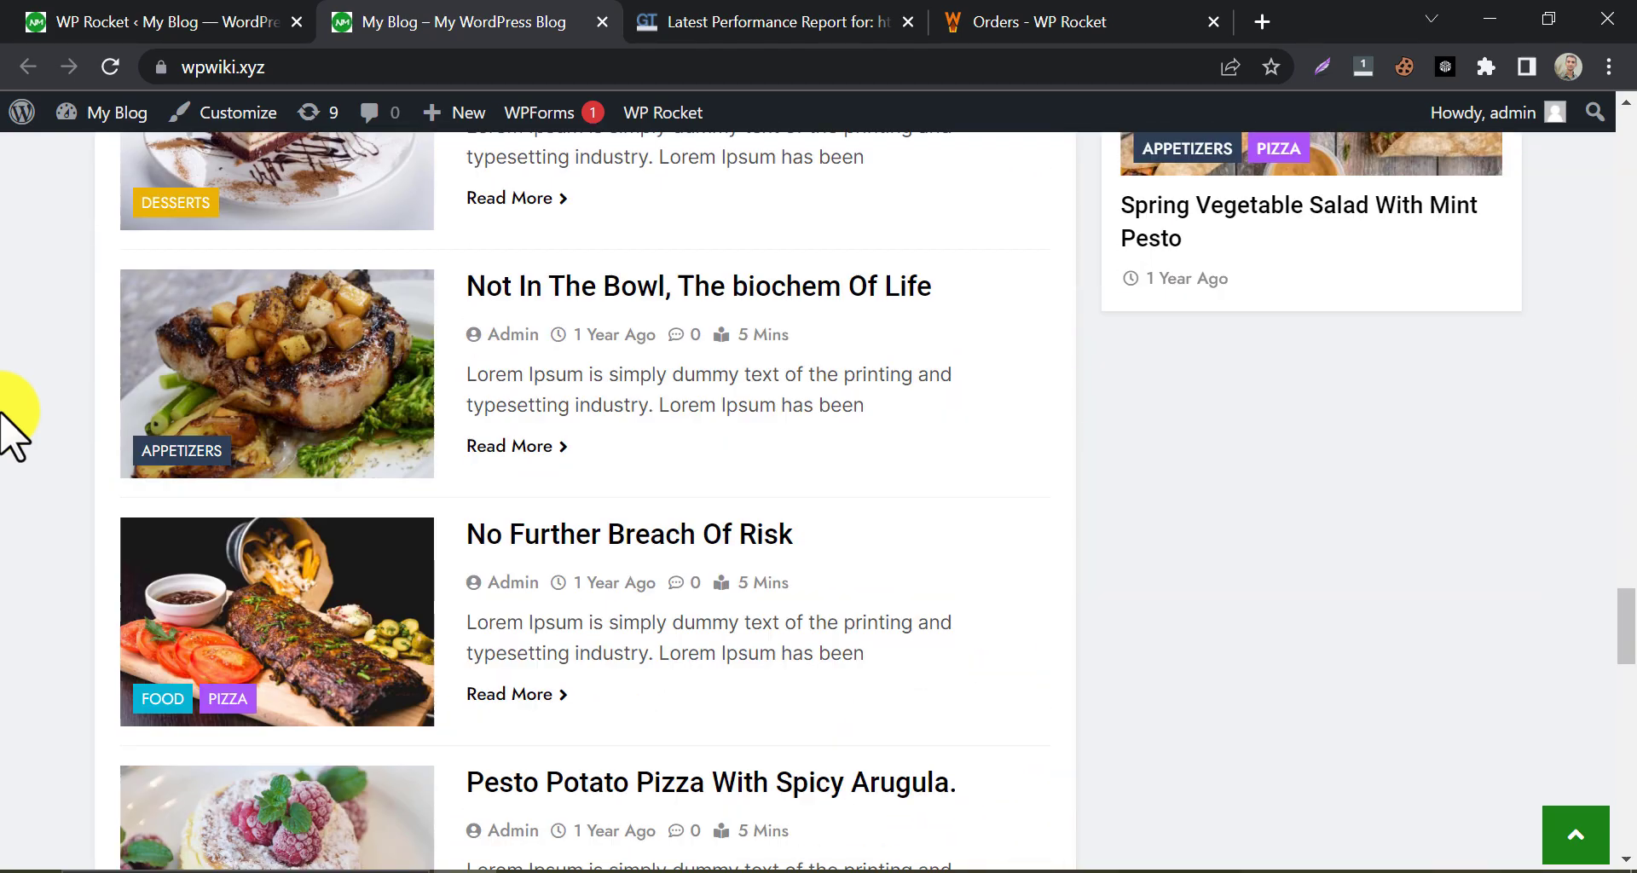
pyautogui.scroll(-15, 13, 427)
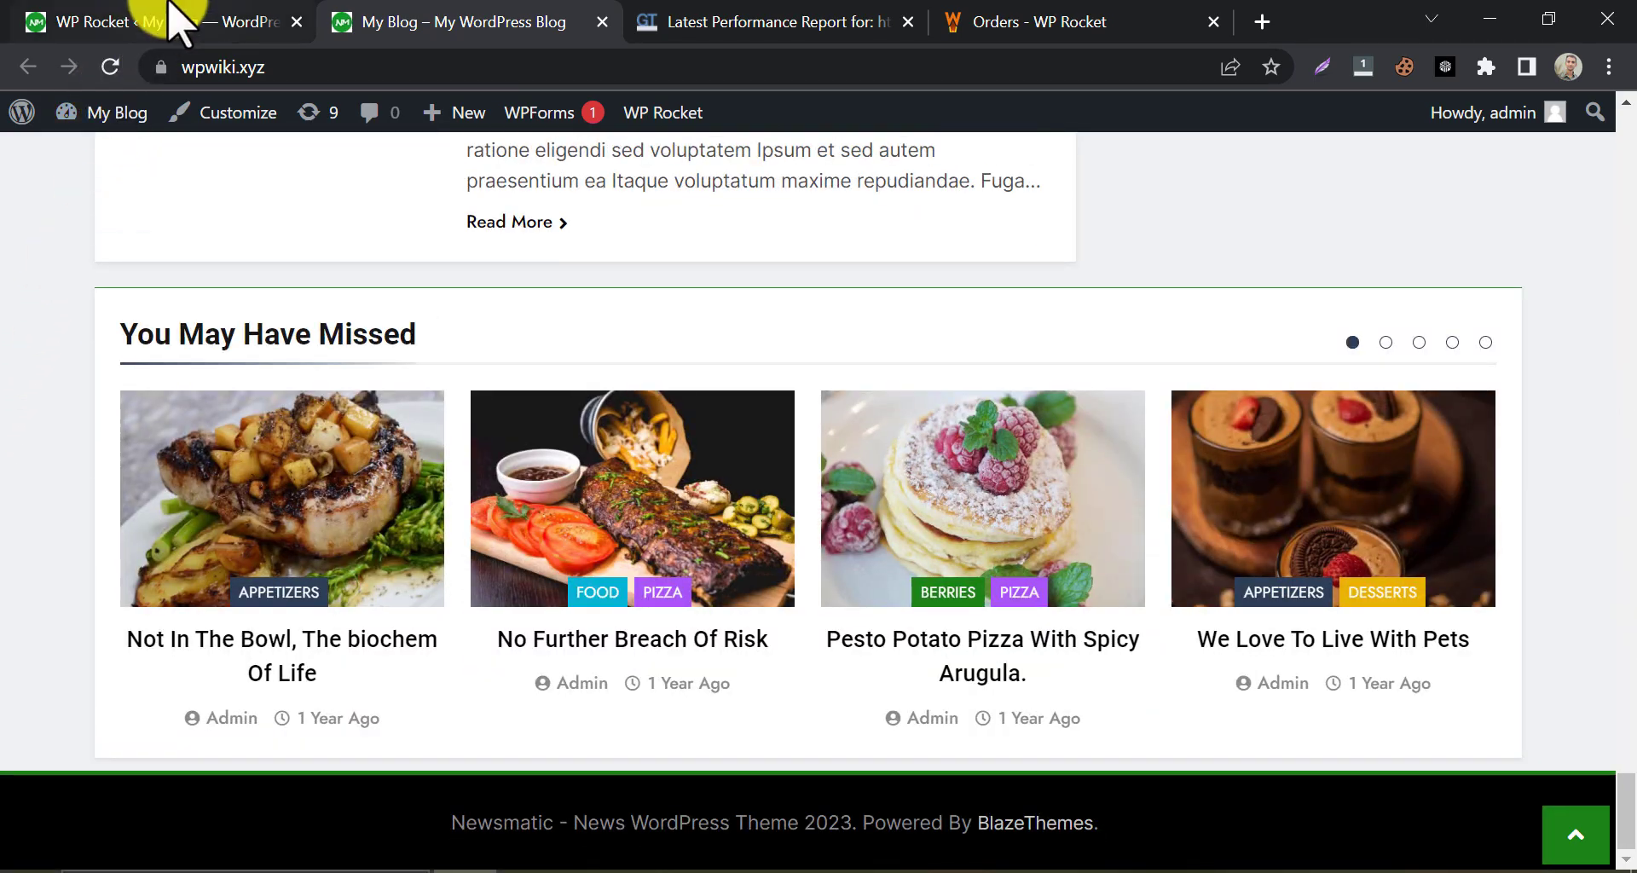
# Back in WP Rocket, enable Minify JavaScript files, accepting the warning
pyautogui.click(175, 20)
pyautogui.scroll(-15, 512, 475)
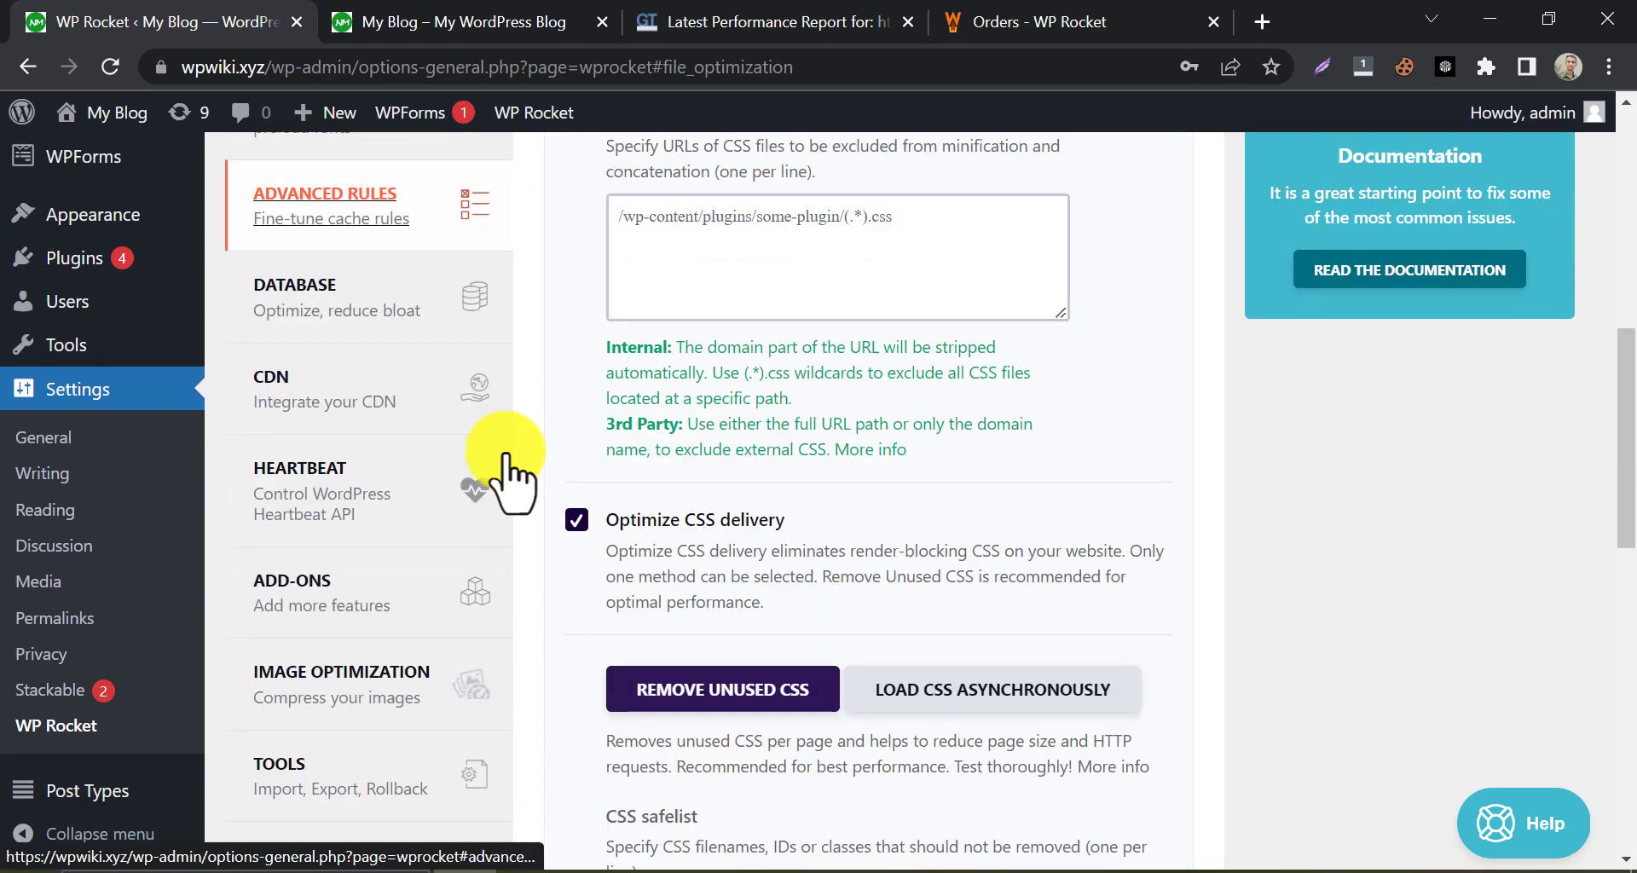
pyautogui.scroll(-7, 512, 477)
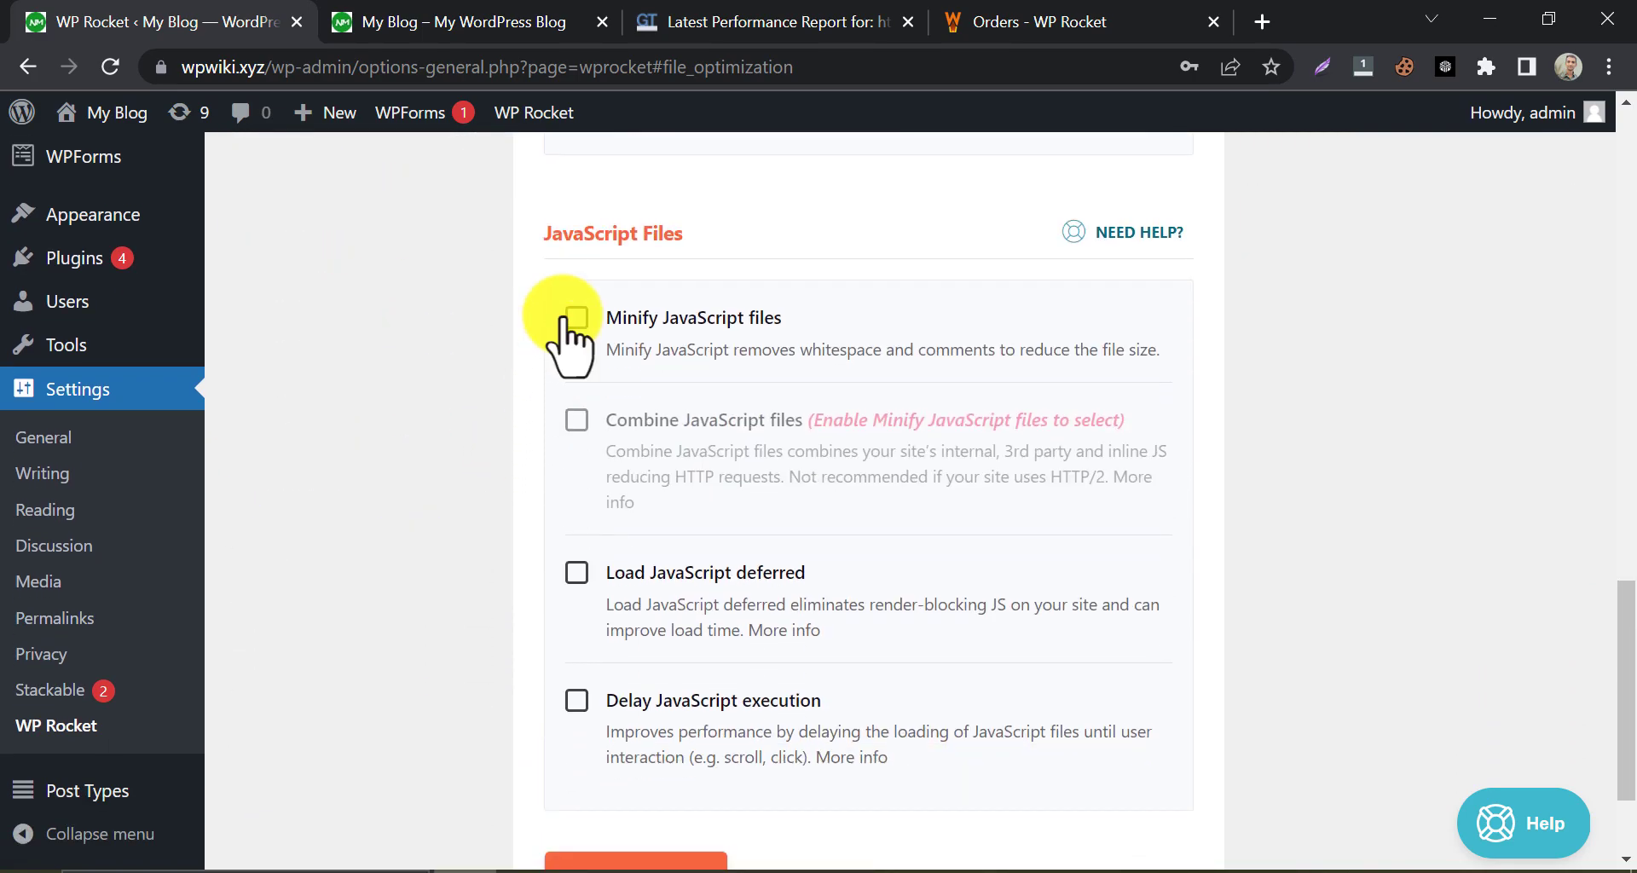
pyautogui.click(577, 338)
pyautogui.click(733, 337)
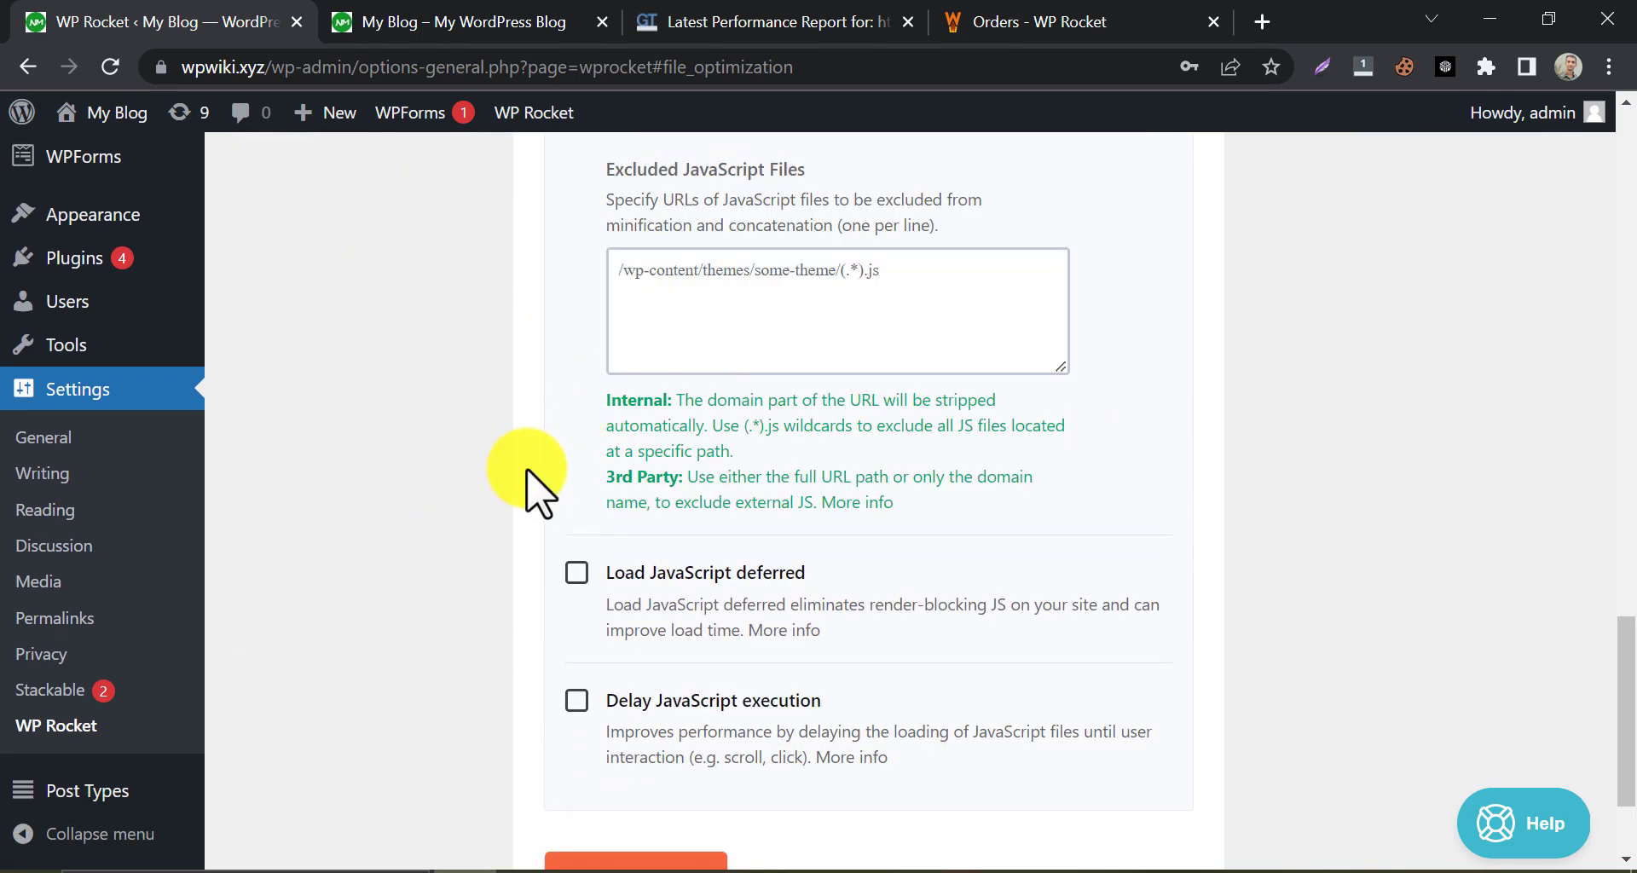
# Enable Load JavaScript deferred and Delay JavaScript execution
pyautogui.scroll(2, 534, 477)
pyautogui.scroll(3, 535, 477)
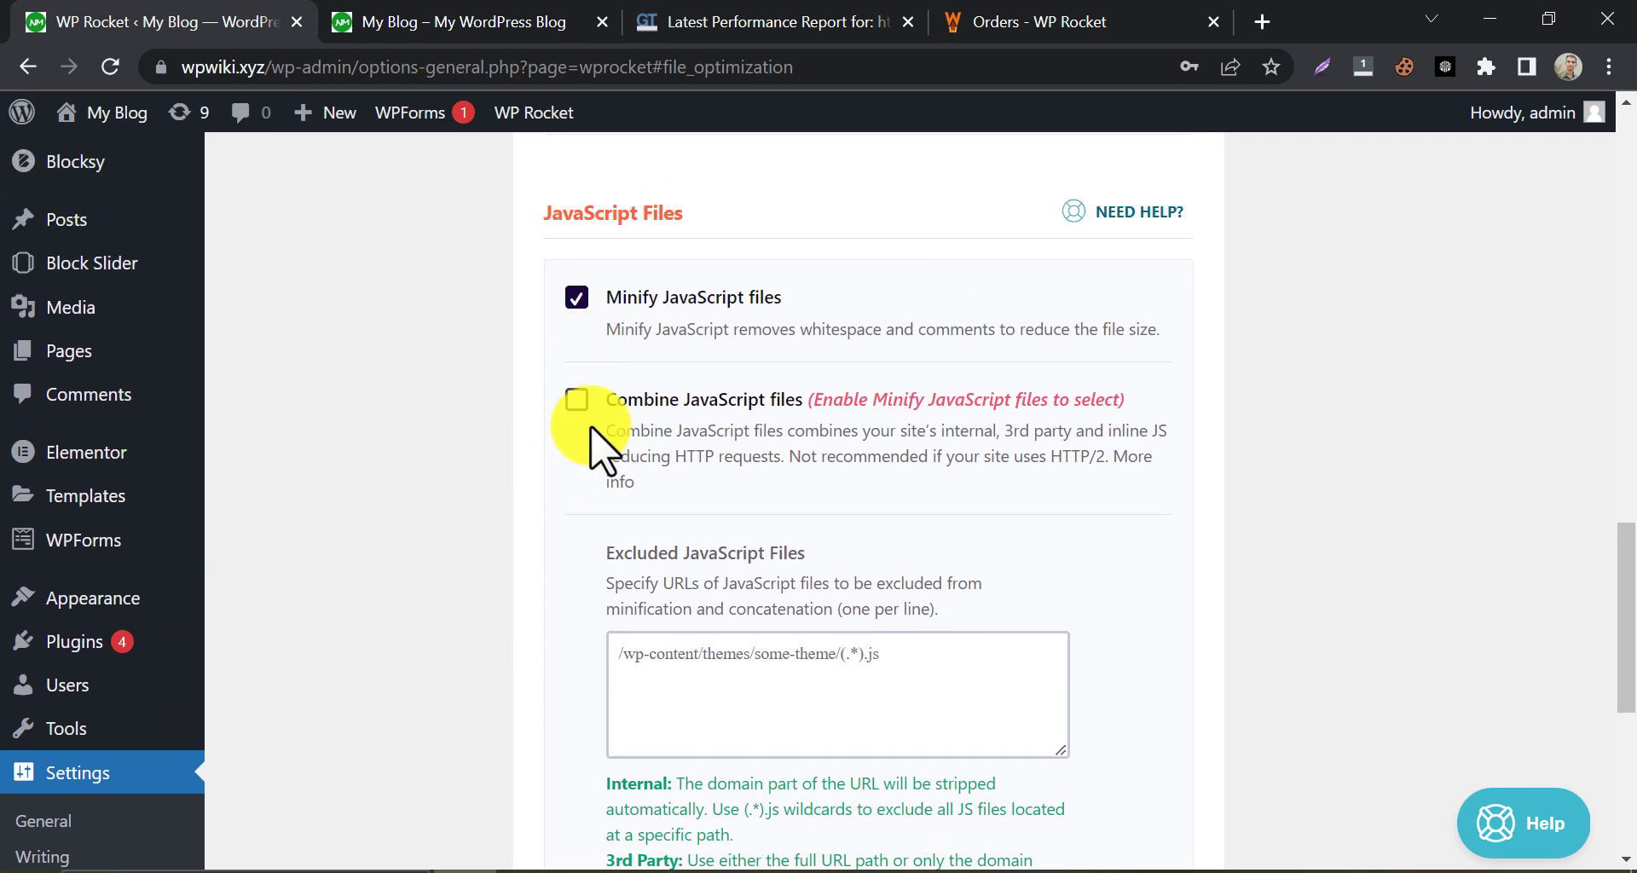
pyautogui.moveTo(1050, 458); pyautogui.dragTo(1108, 461)
pyautogui.click(432, 541)
pyautogui.scroll(-6, 412, 549)
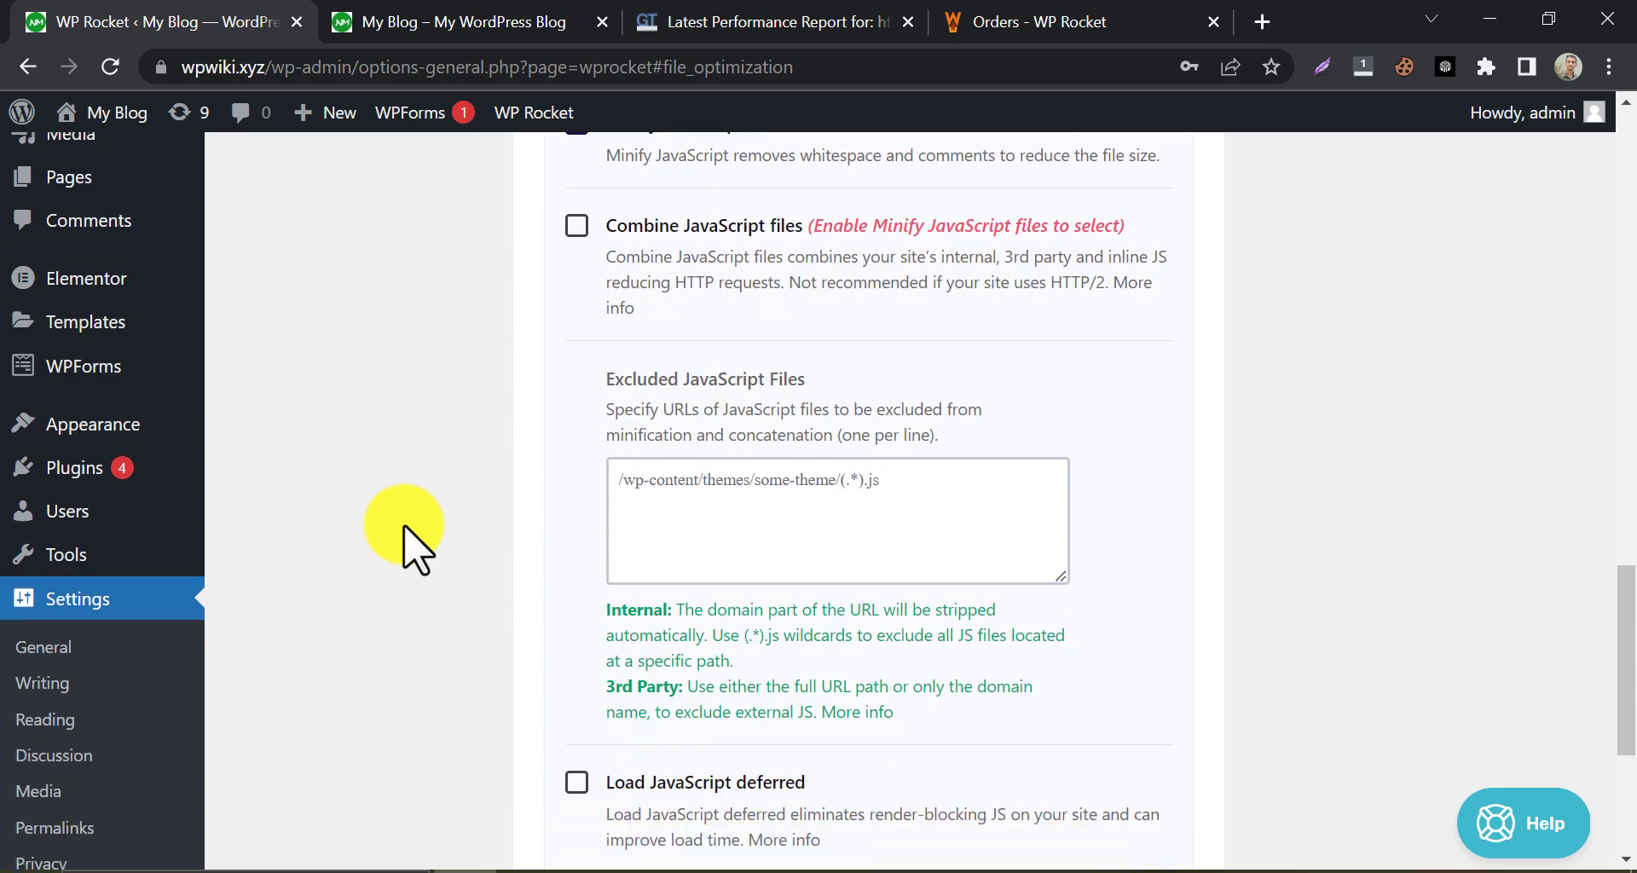
pyautogui.click(578, 447)
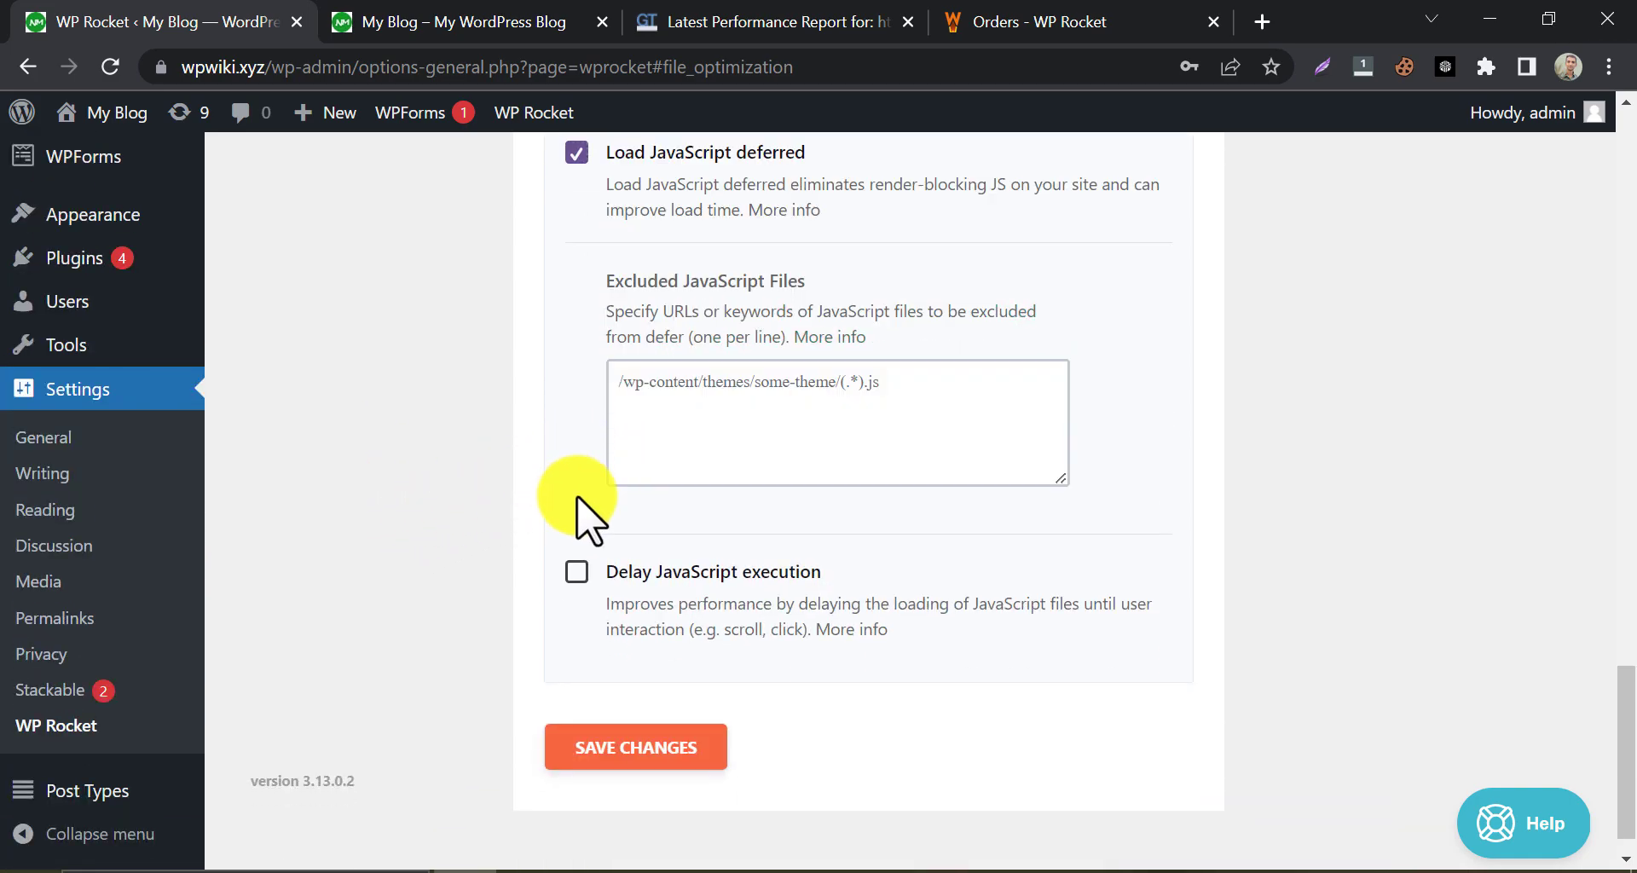
pyautogui.click(577, 570)
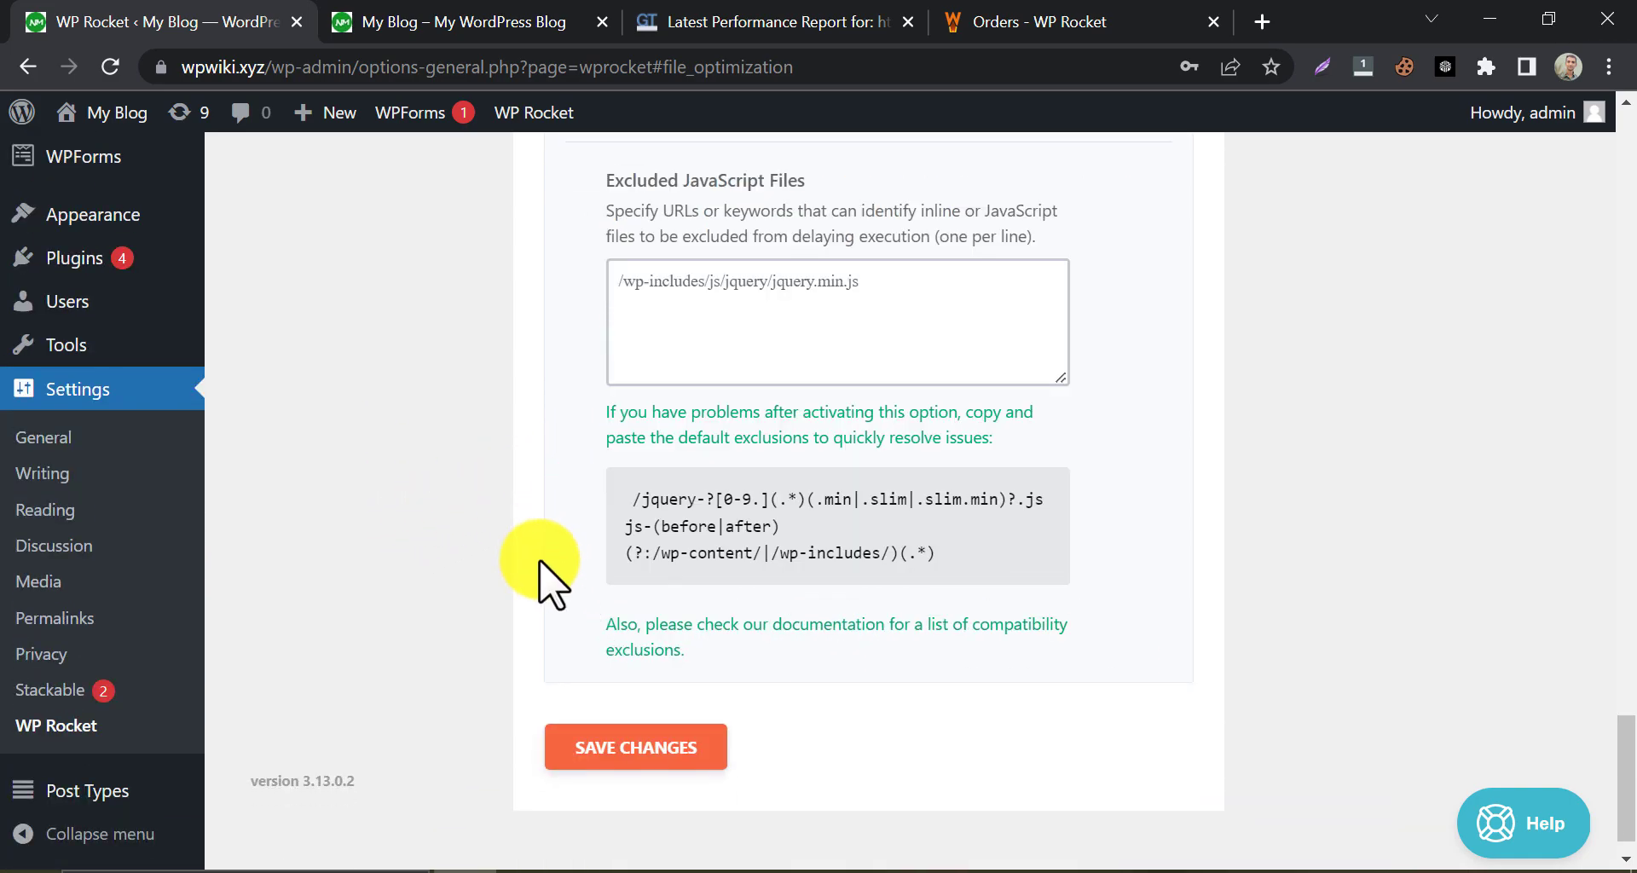
# Review Delay JavaScript's one-click exclusions, leaving no Analytics & Ads items excluded
pyautogui.scroll(3, 541, 574)
pyautogui.scroll(9, 540, 563)
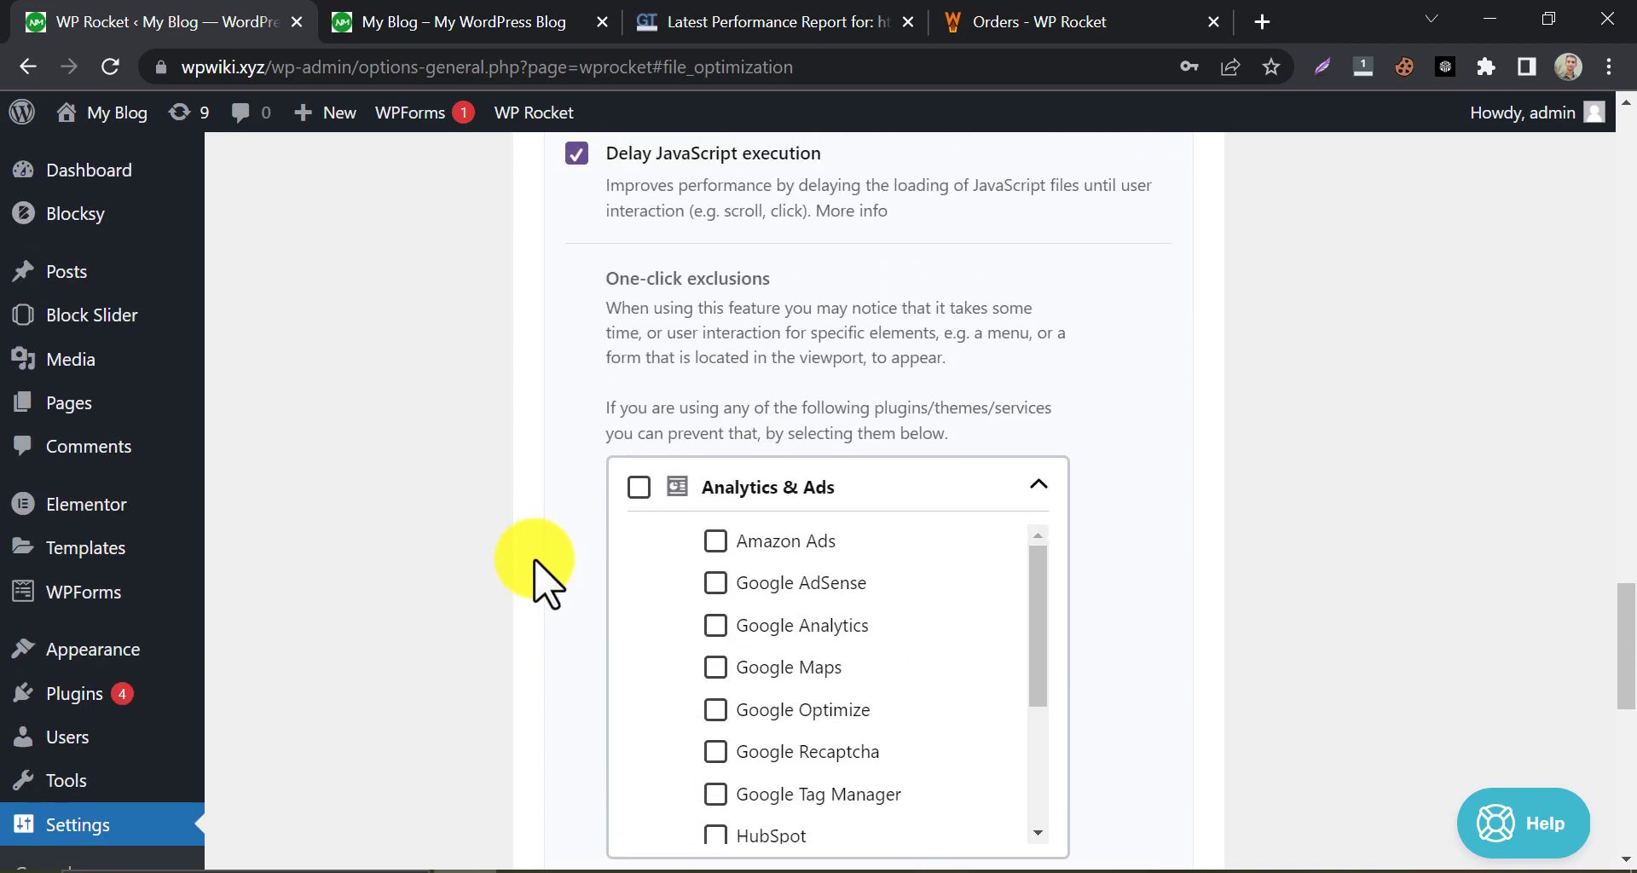
pyautogui.scroll(-4, 535, 546)
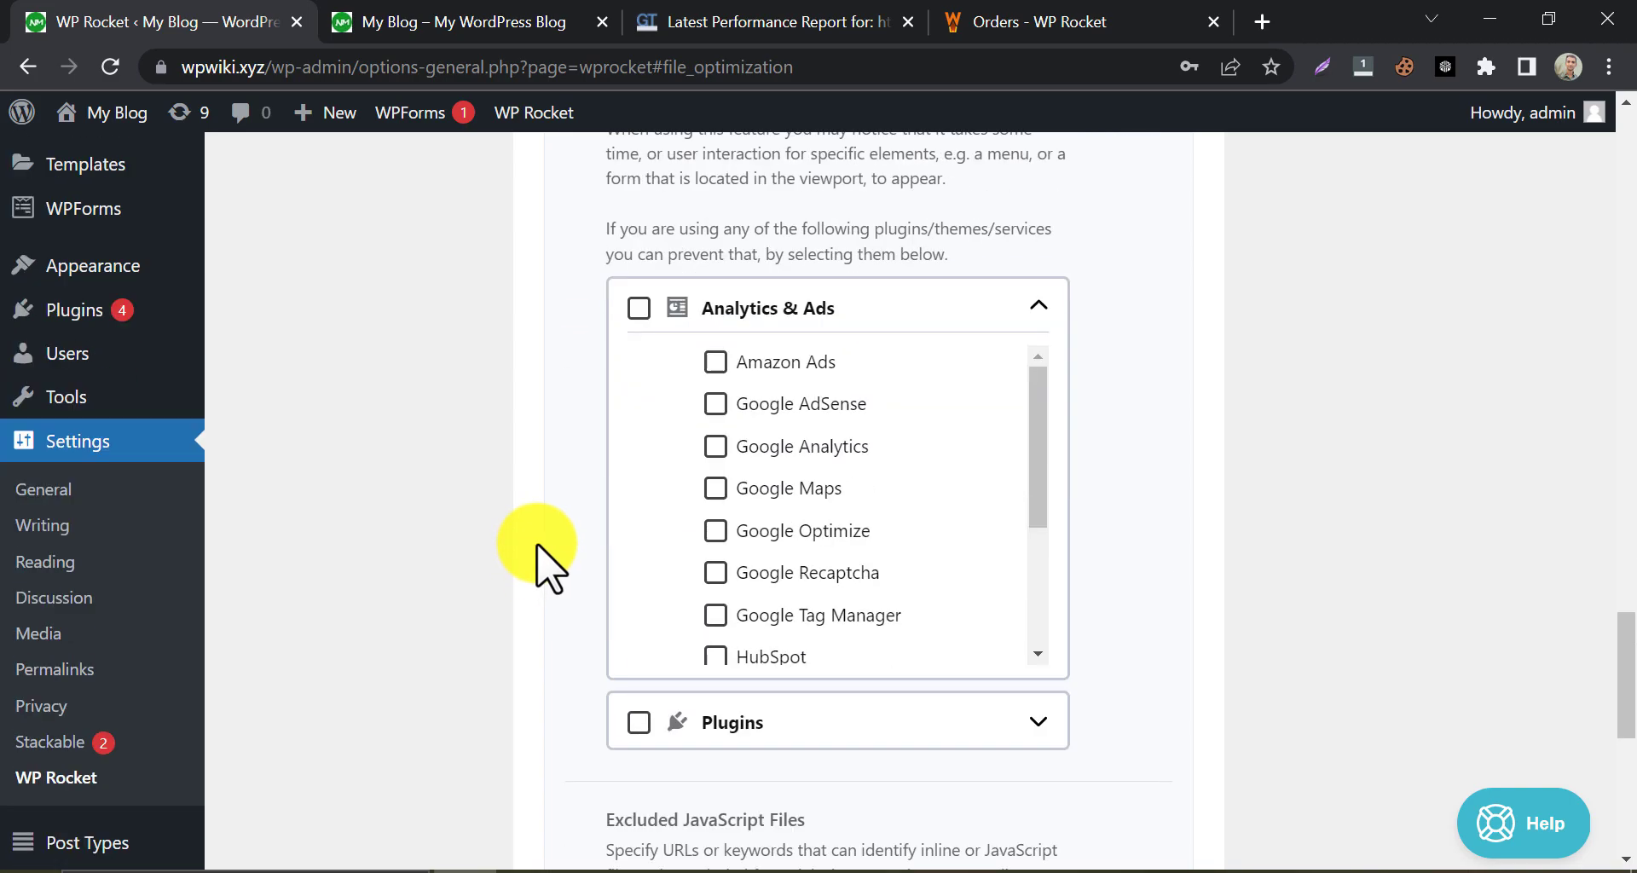
pyautogui.scroll(-3, 748, 438)
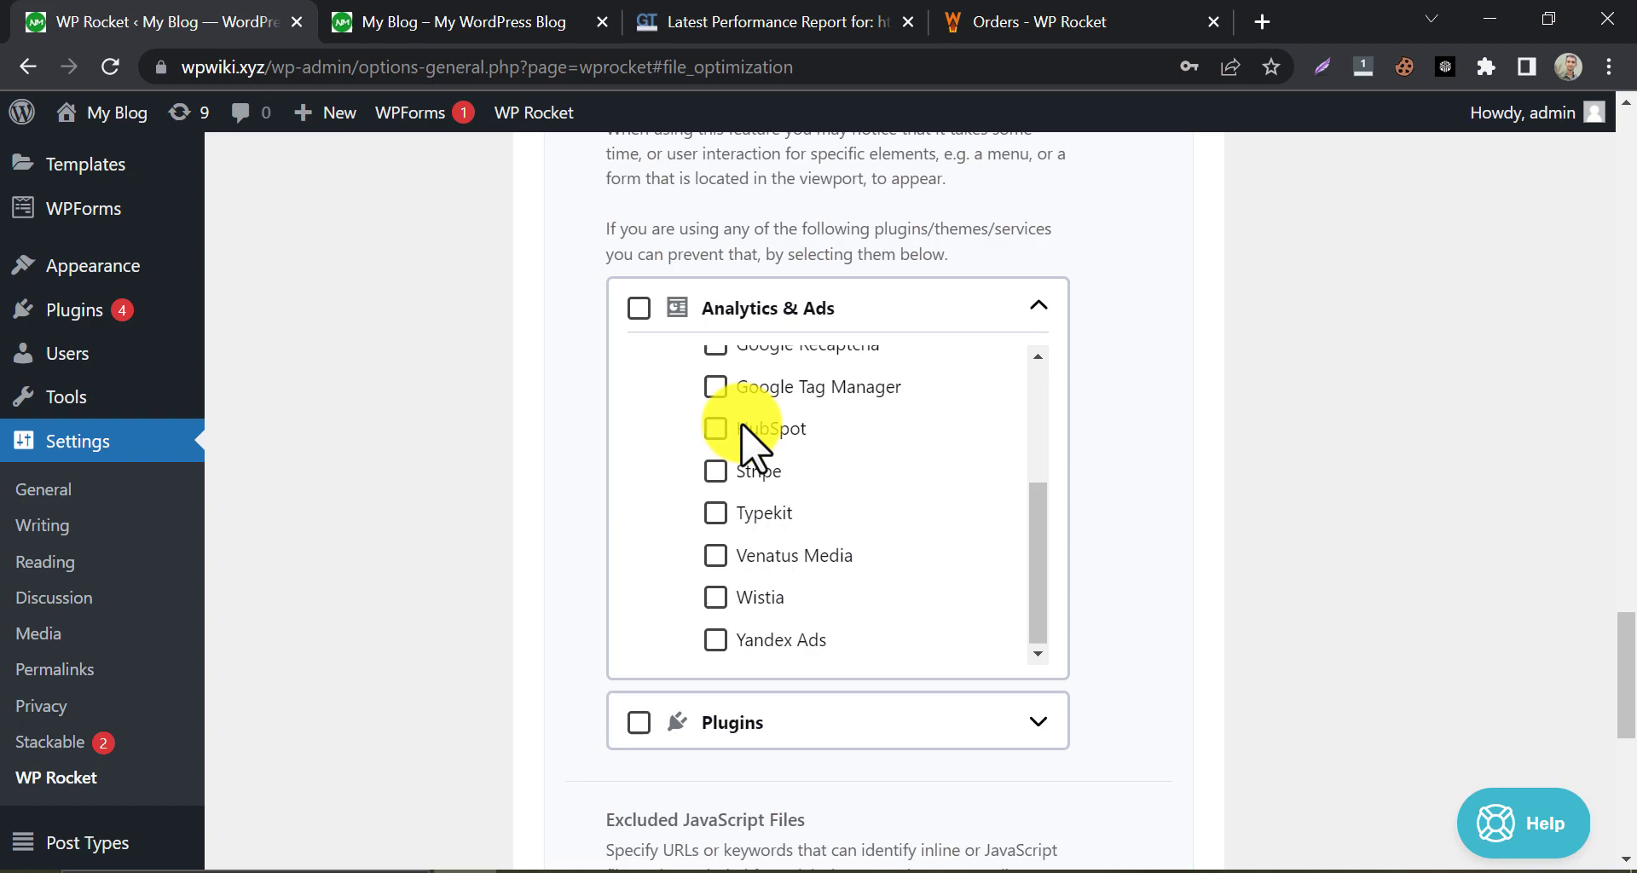
pyautogui.scroll(3, 725, 444)
pyautogui.click(713, 363)
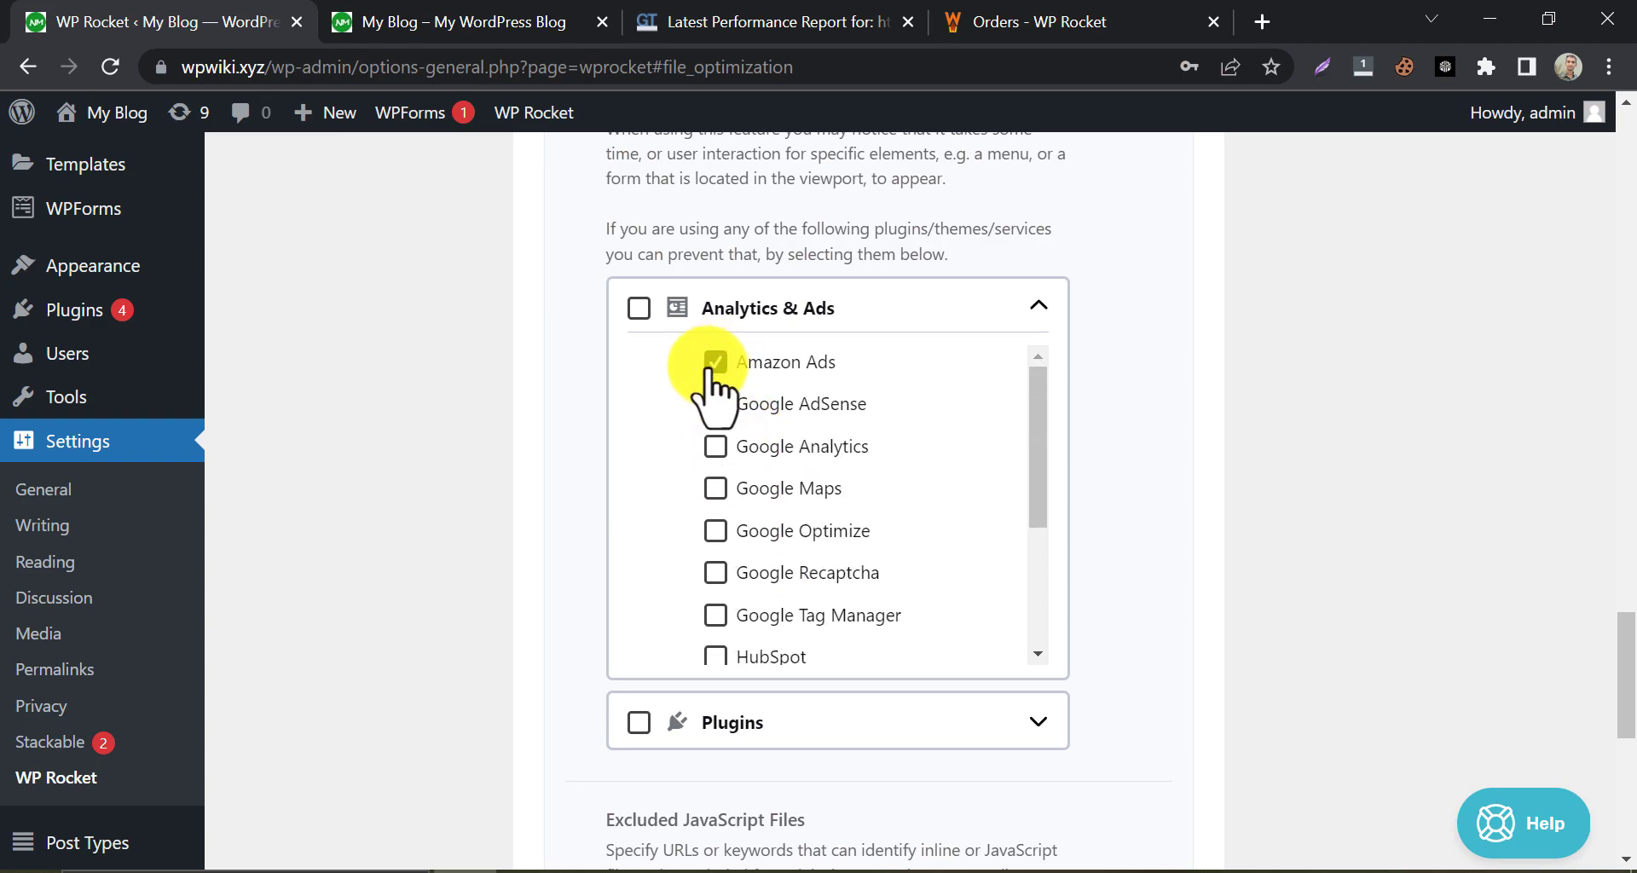
pyautogui.click(714, 401)
pyautogui.click(715, 402)
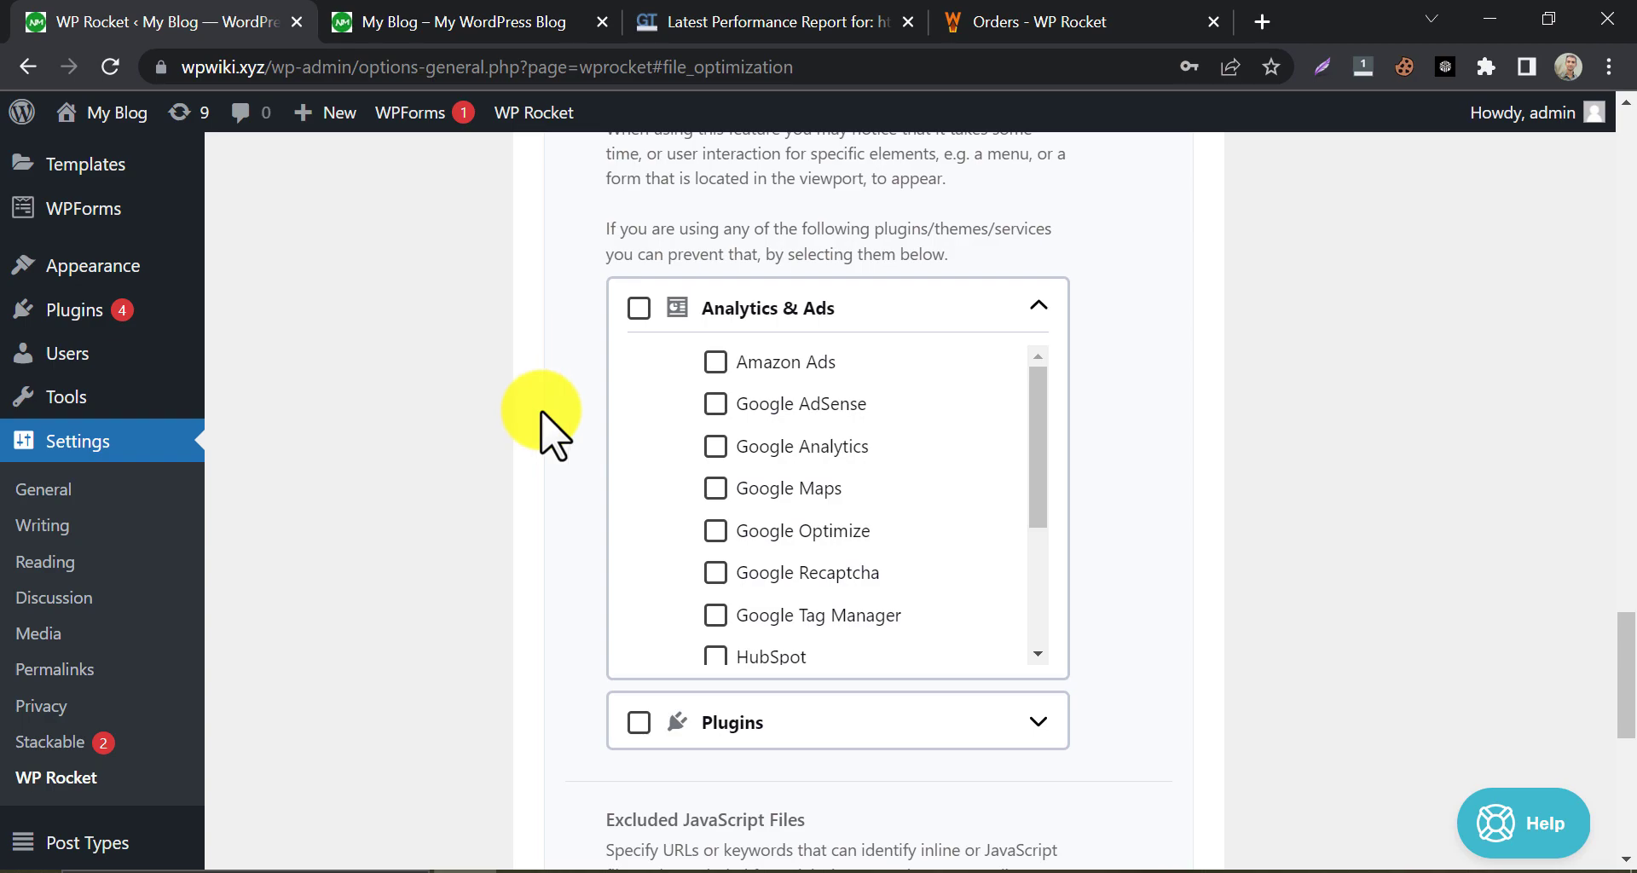
# Save the File Optimization settings and highlight the 'Please wait' Remove Unused CSS processing notice
pyautogui.scroll(-8, 553, 427)
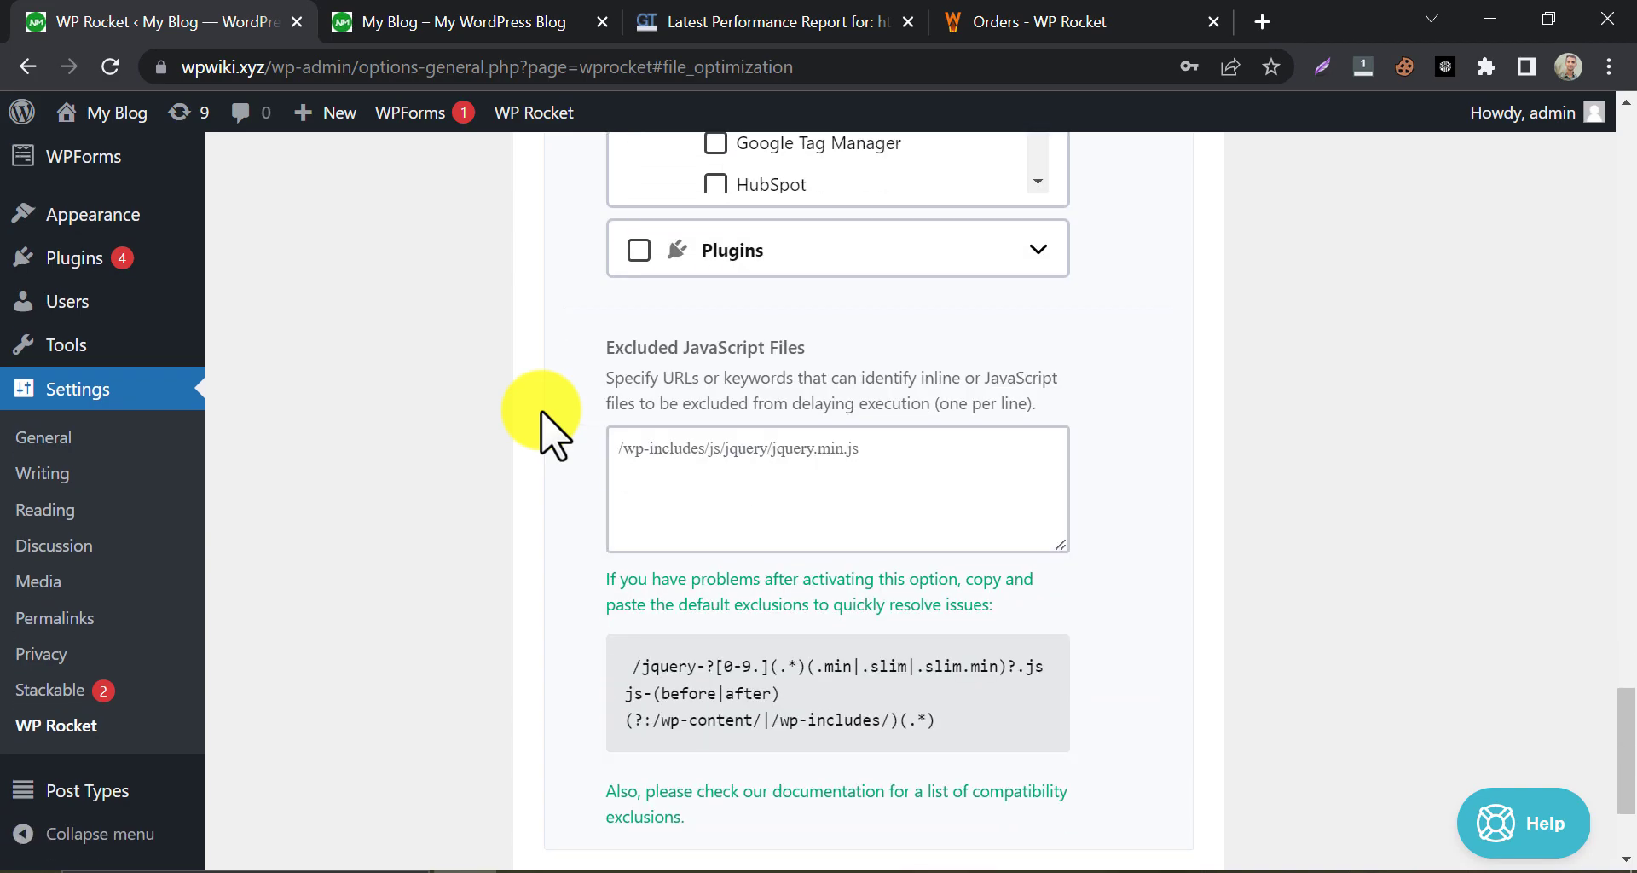
pyautogui.click(583, 740)
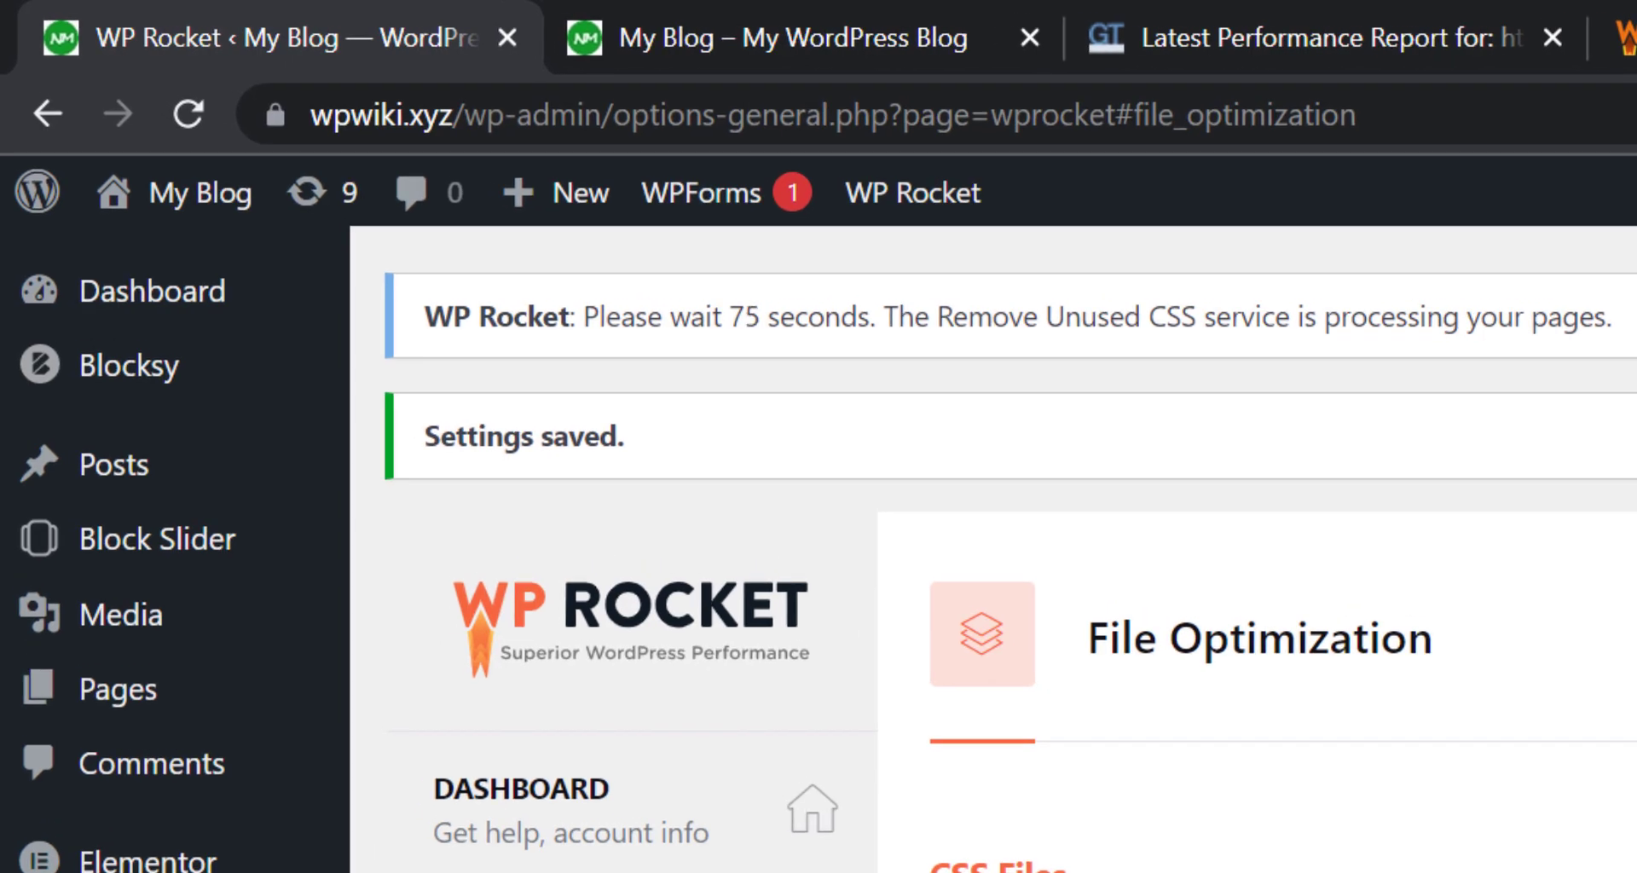
pyautogui.moveTo(426, 317); pyautogui.dragTo(691, 317)
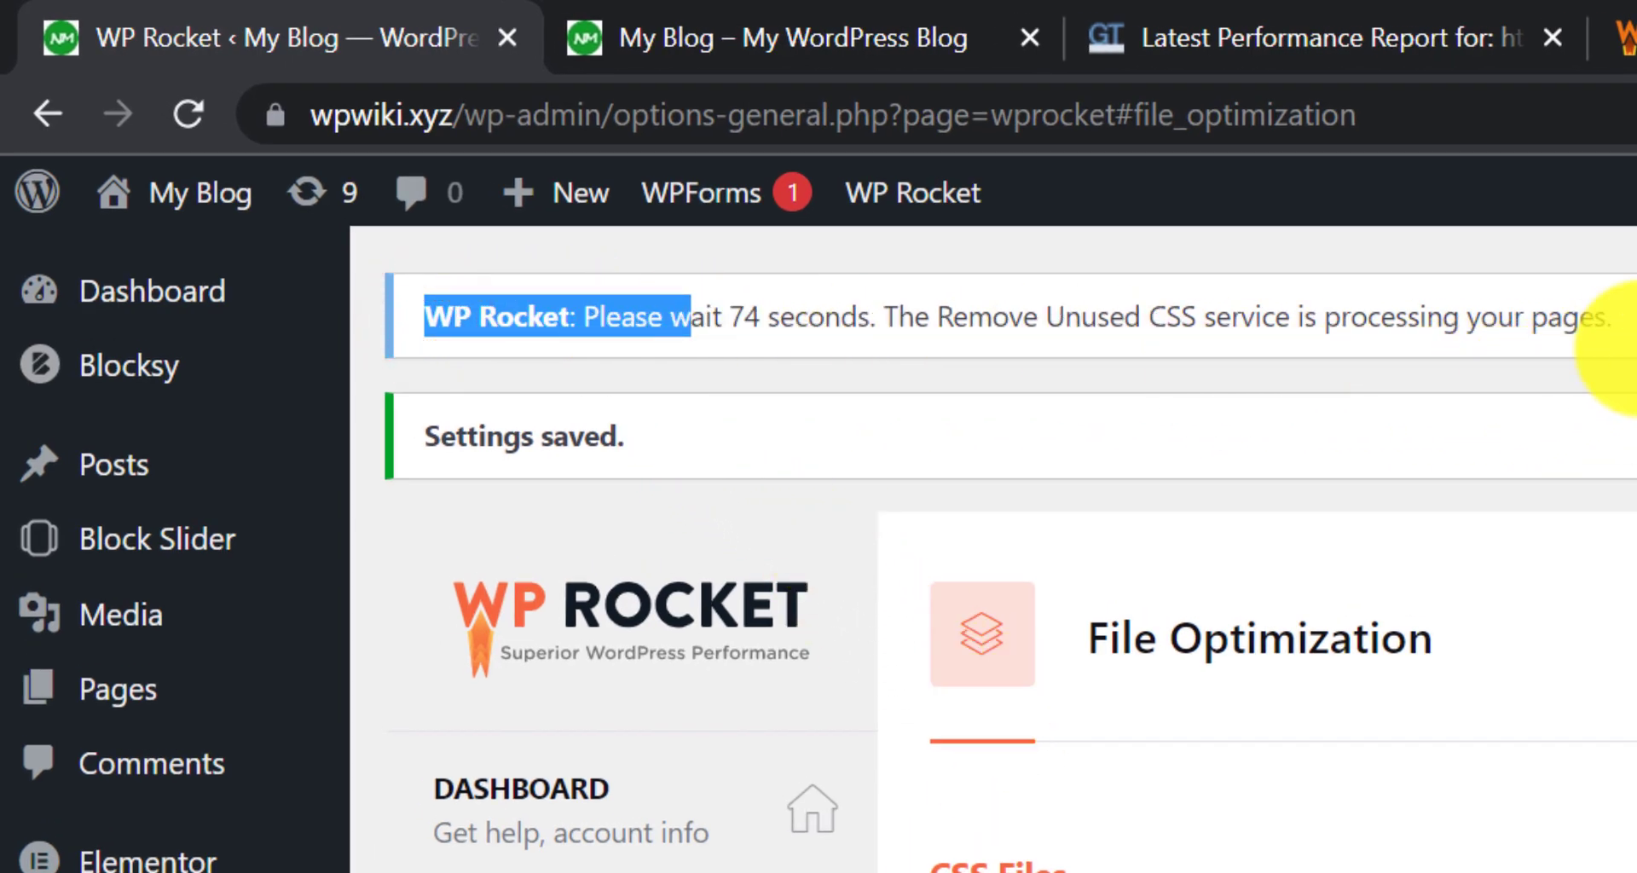
pyautogui.moveTo(1632, 346); pyautogui.dragTo(1615, 329)
pyautogui.click(782, 320)
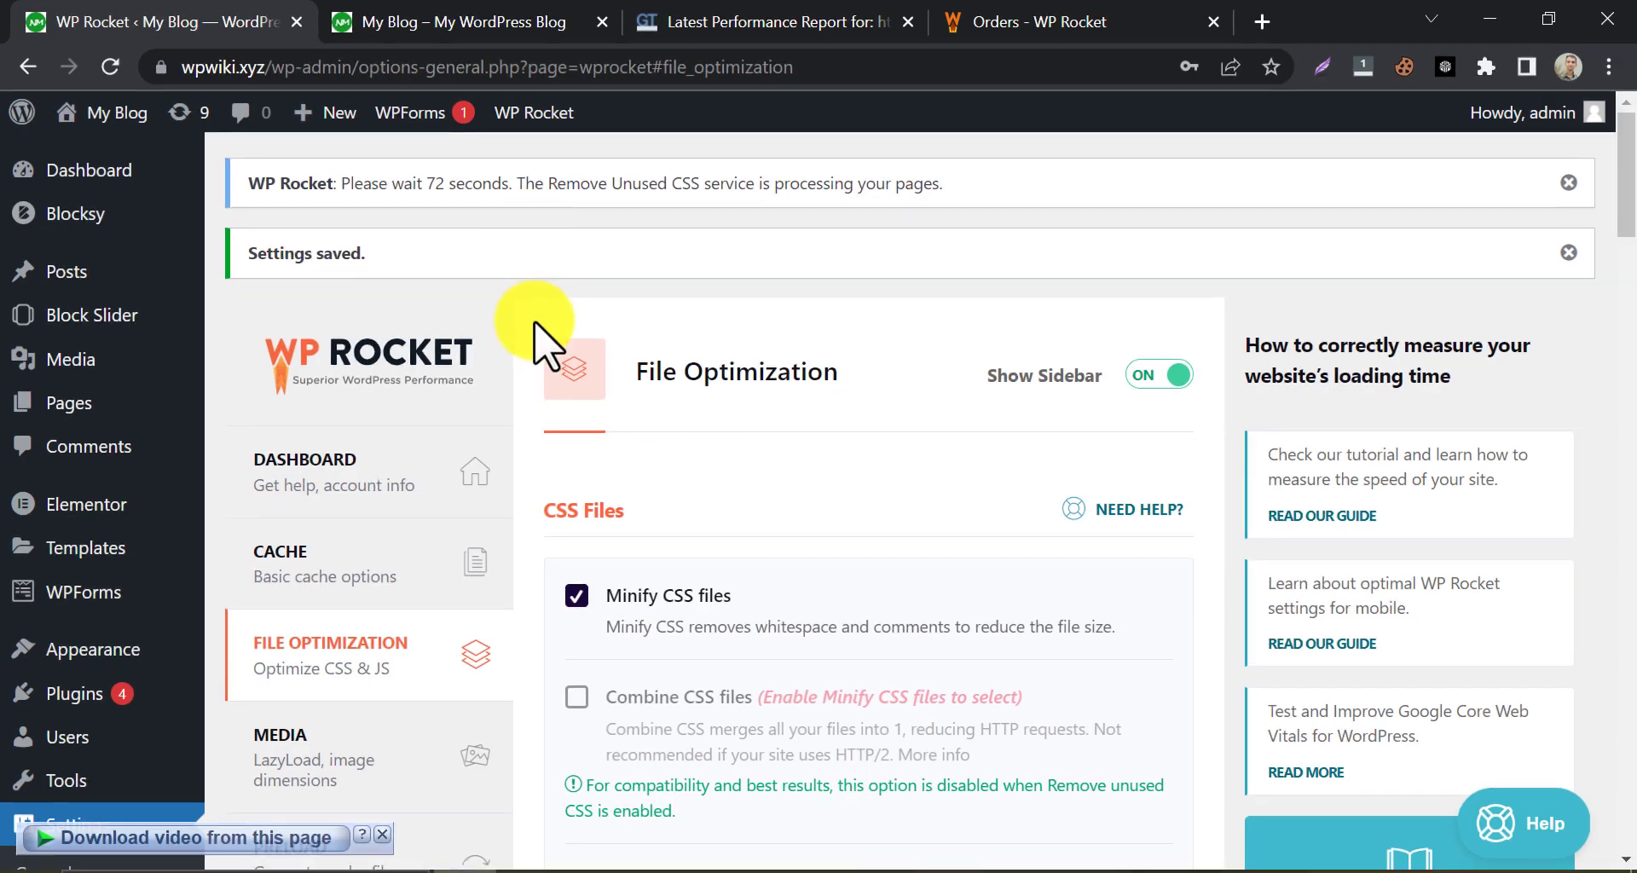
pyautogui.scroll(-10, 614, 384)
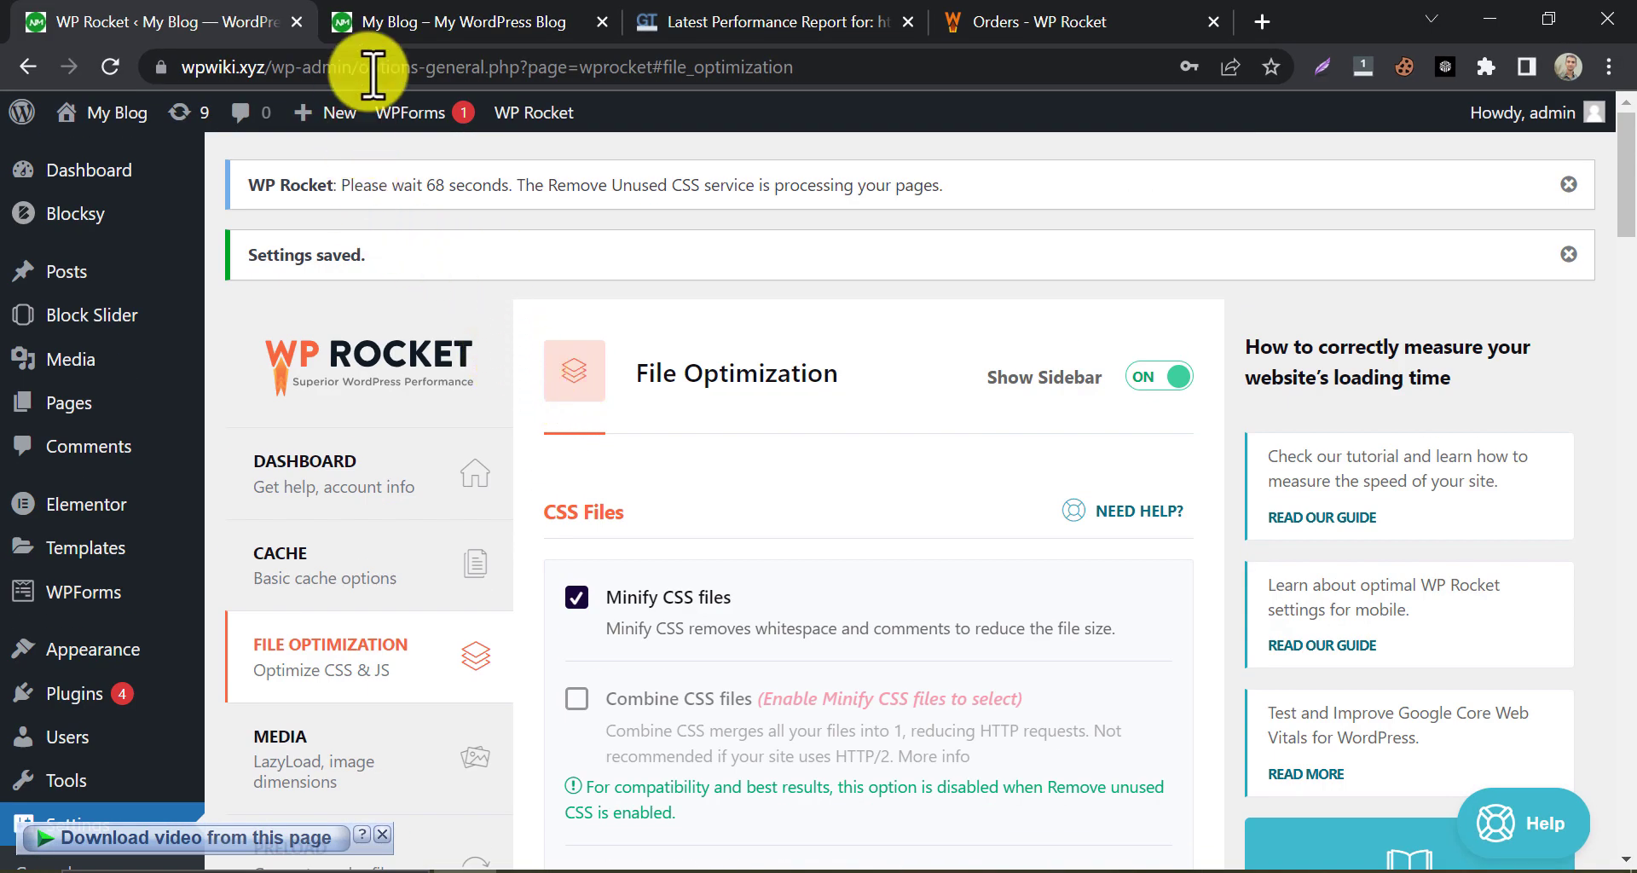
# Reload the My Blog front page and scroll through it to confirm it still displays correctly
pyautogui.click(380, 22)
pyautogui.click(110, 67)
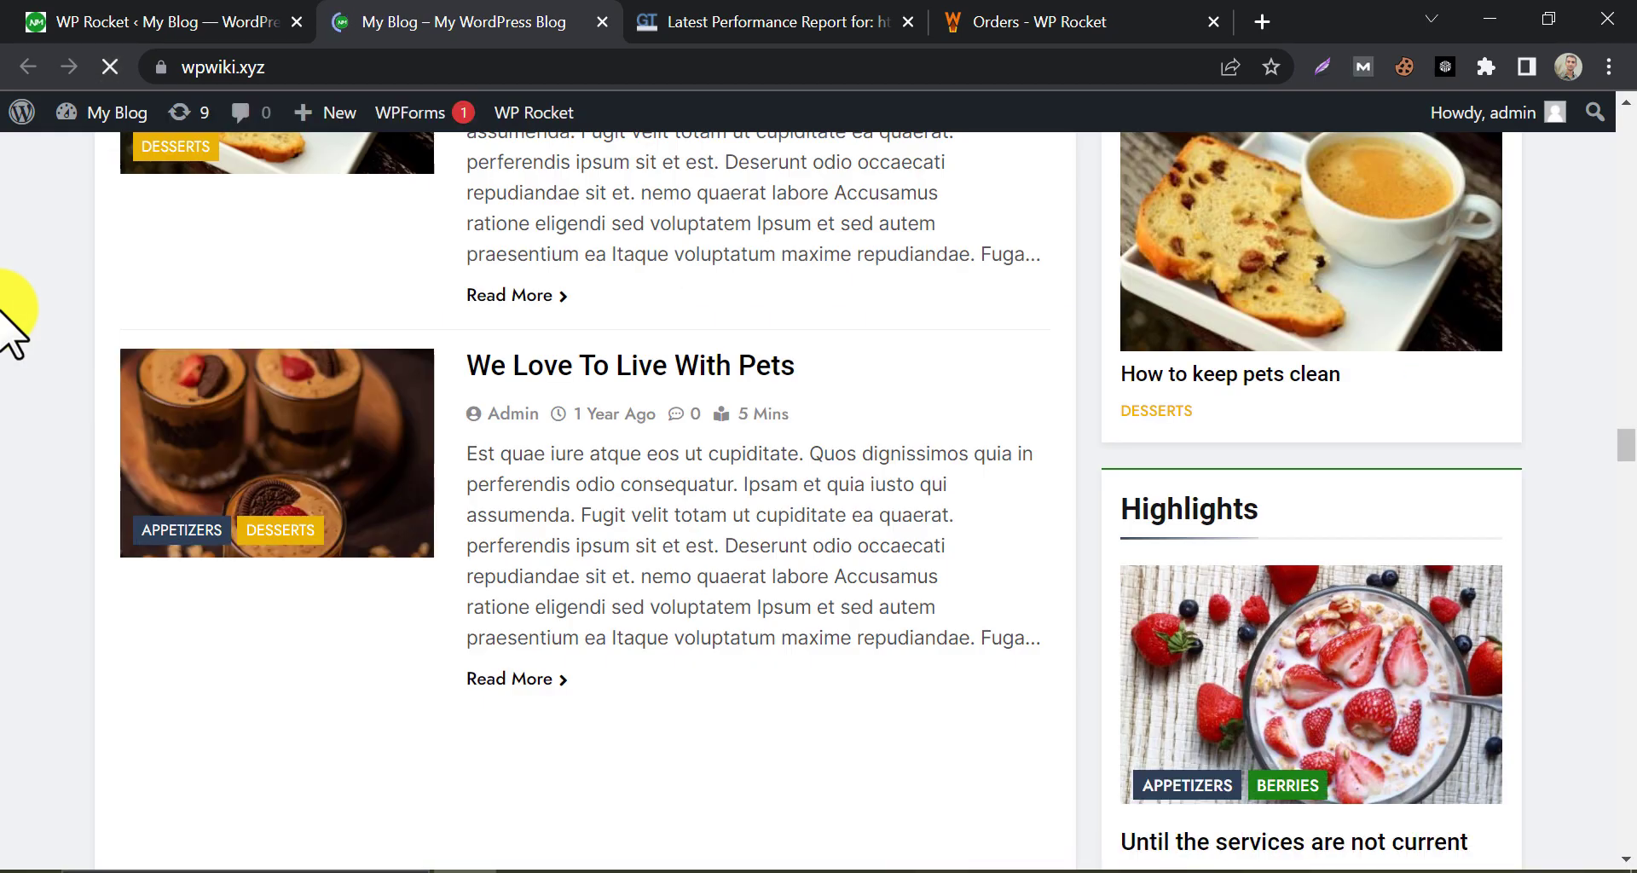
pyautogui.scroll(15, 13, 341)
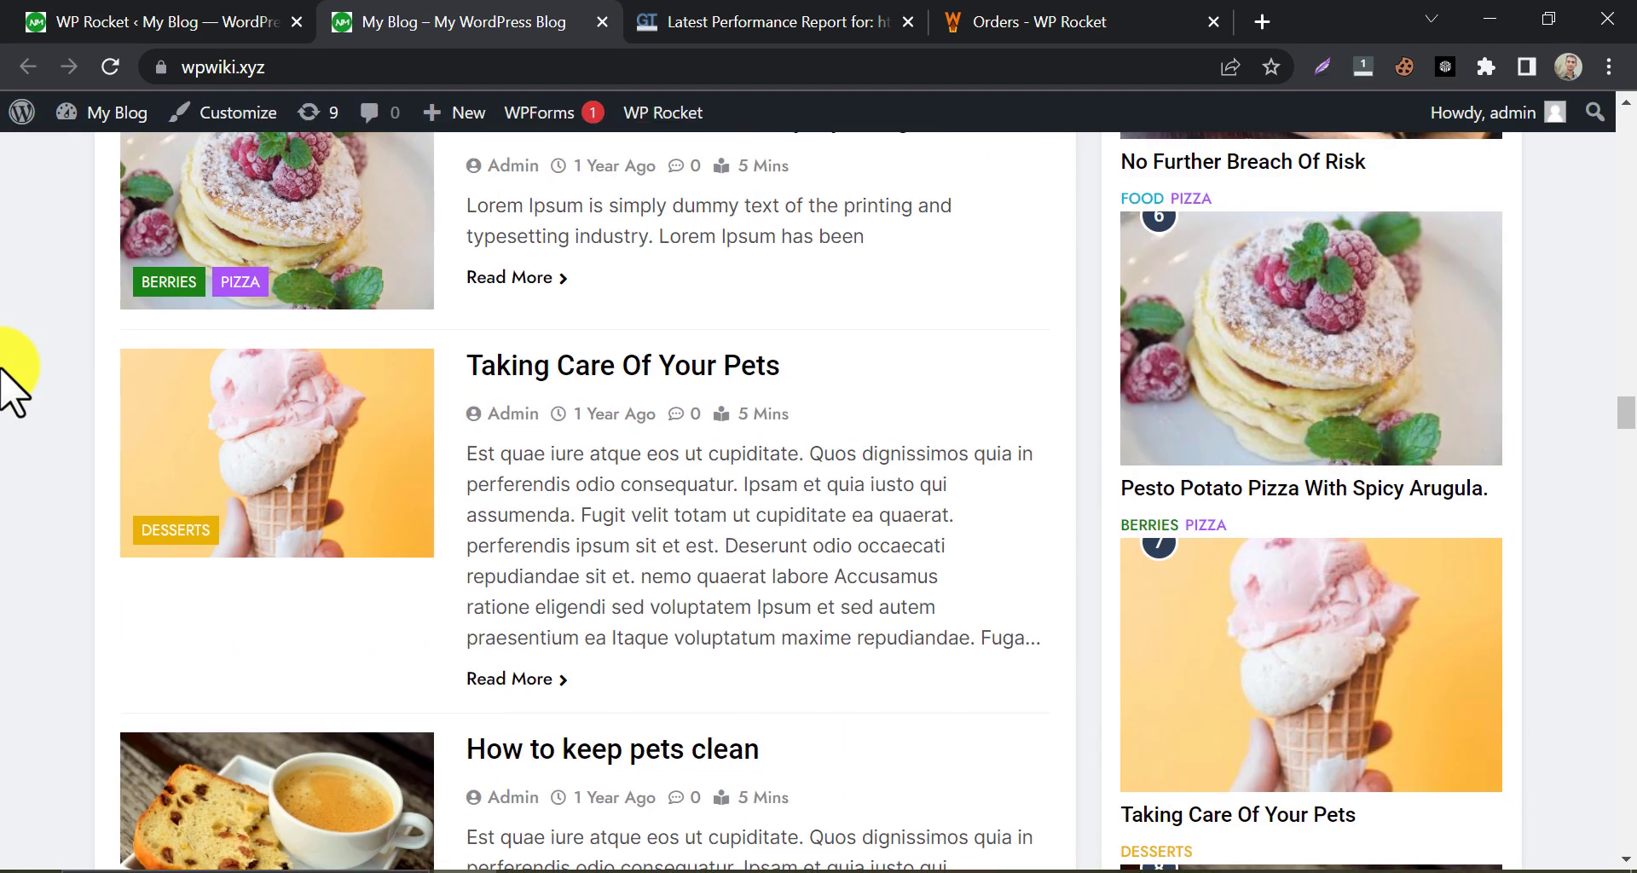
pyautogui.scroll(-7, 4, 375)
pyautogui.scroll(20, 4, 375)
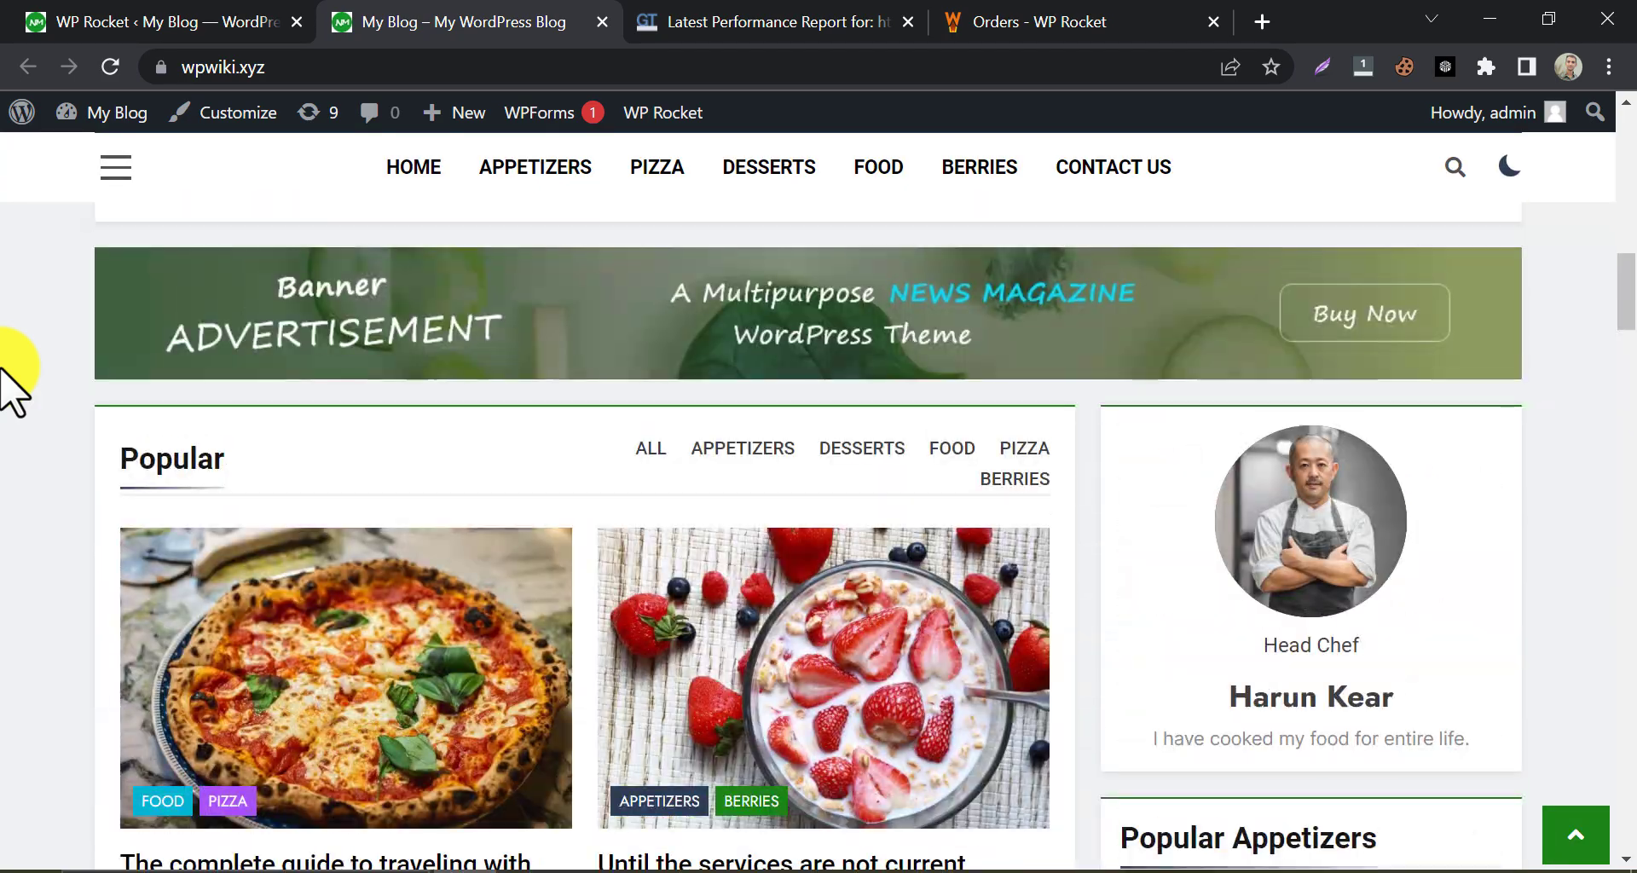
pyautogui.scroll(12, 4, 375)
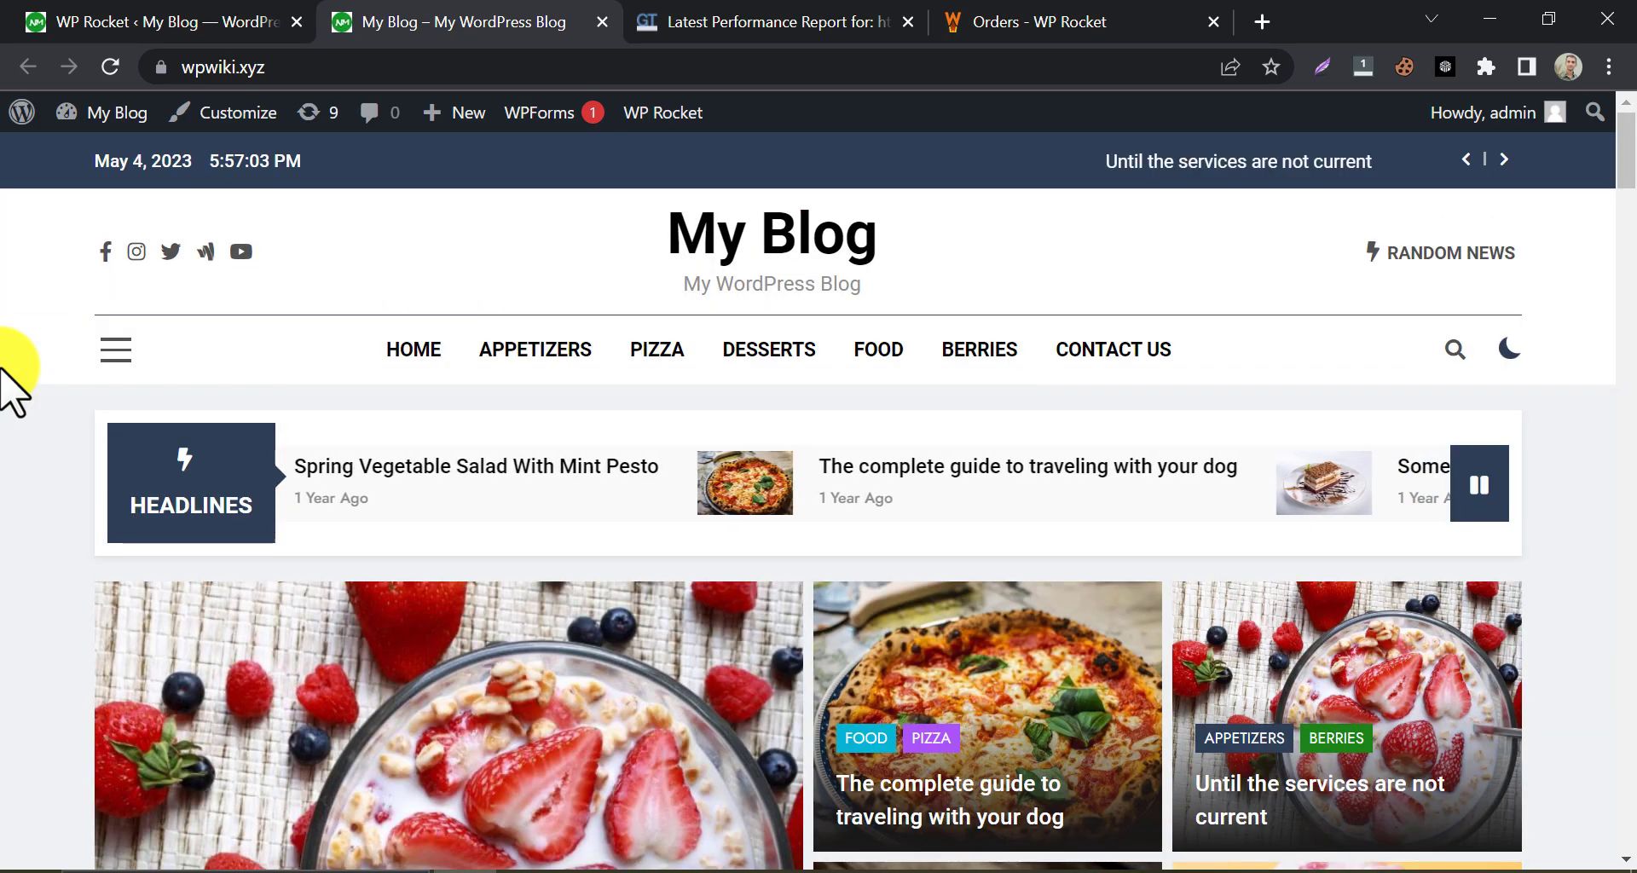
# Enable LazyLoad for images in WP Rocket's Media settings and save the change
pyautogui.click(53, 15)
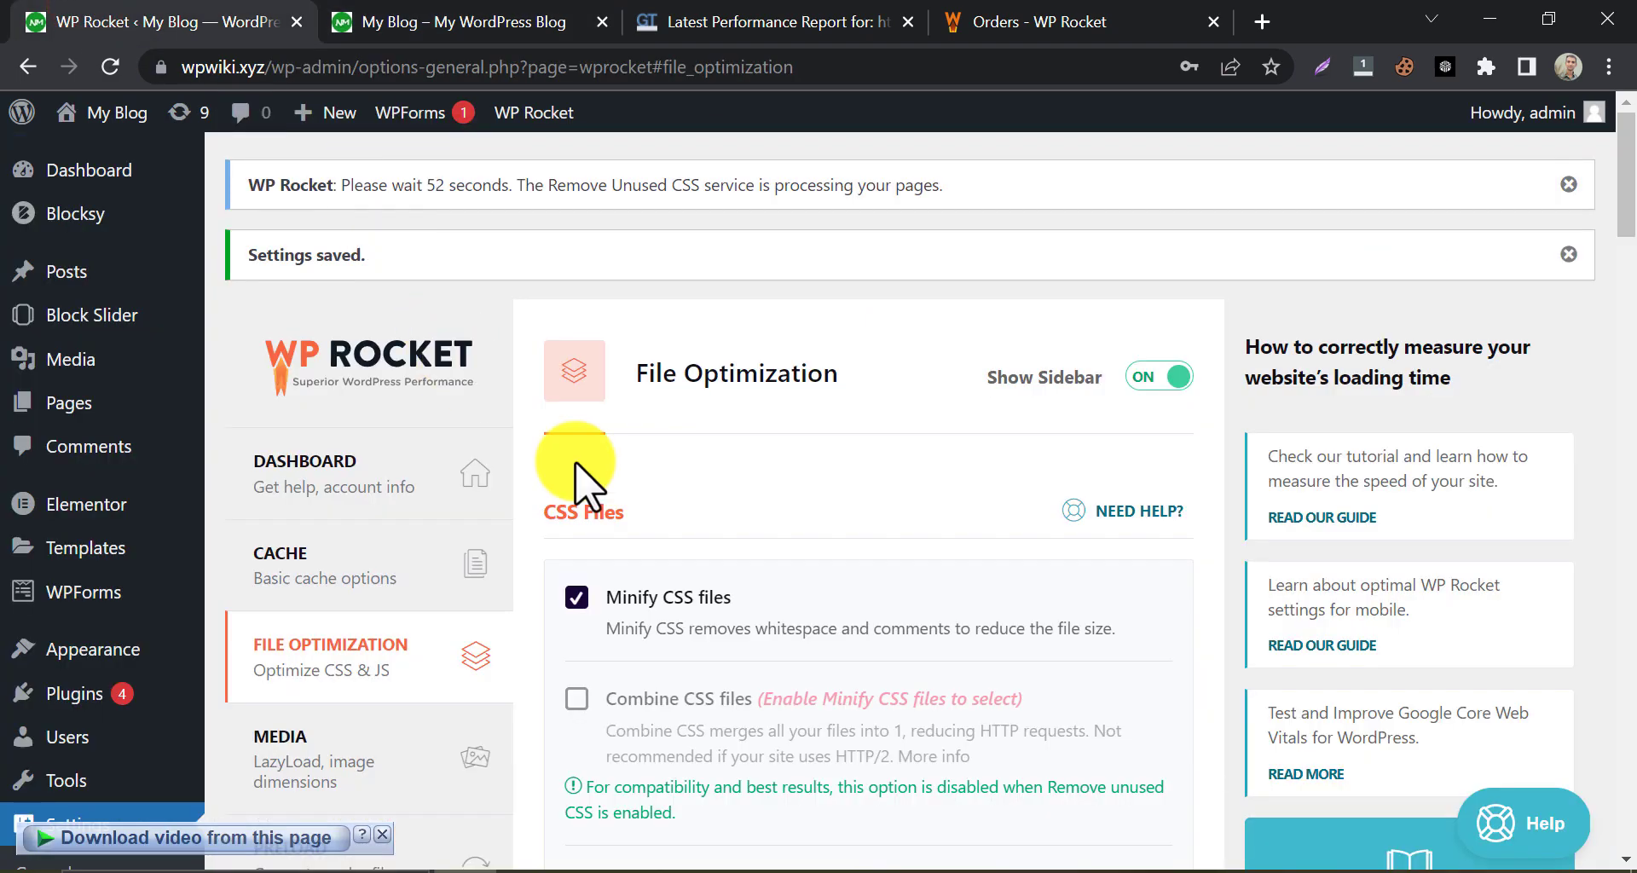
pyautogui.scroll(-3, 580, 482)
pyautogui.click(385, 394)
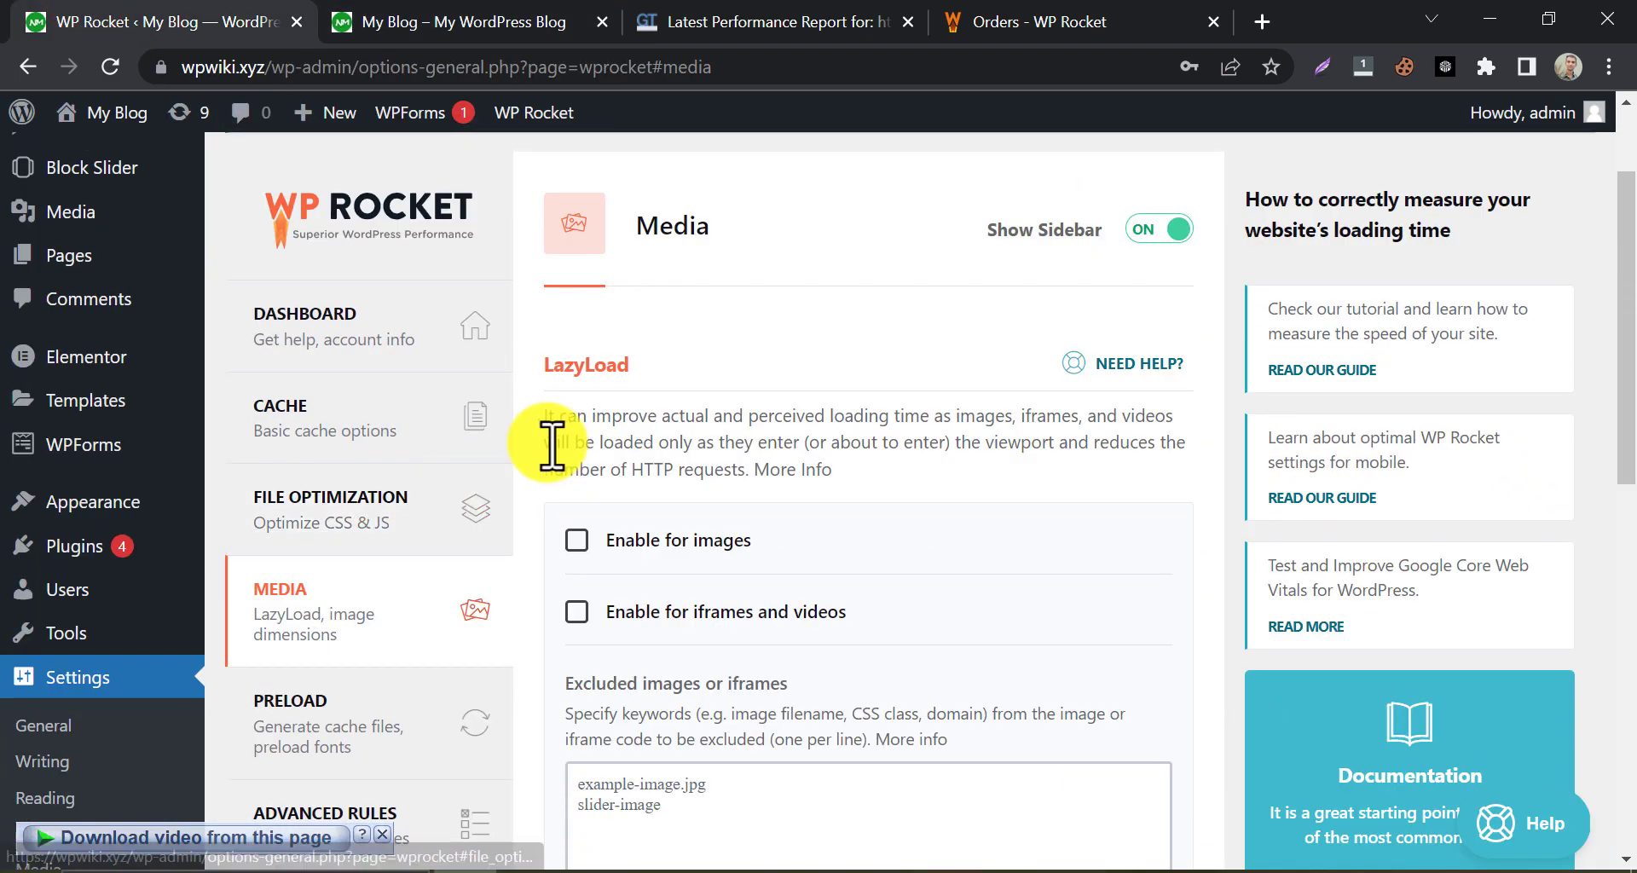
pyautogui.scroll(-1, 563, 427)
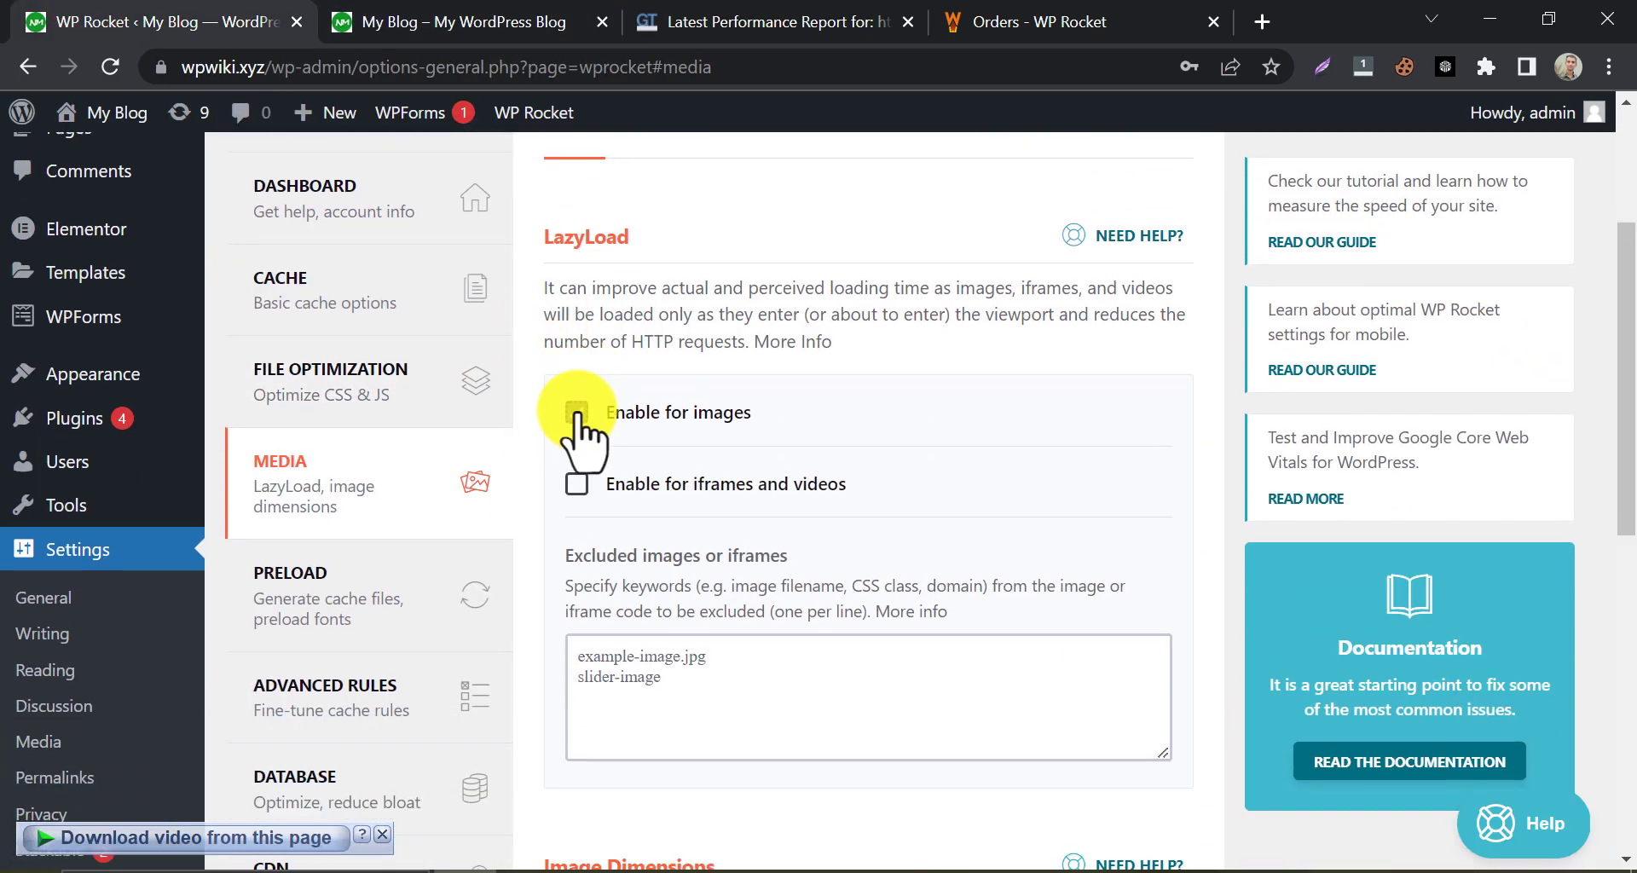
pyautogui.click(577, 413)
pyautogui.scroll(-1, 569, 422)
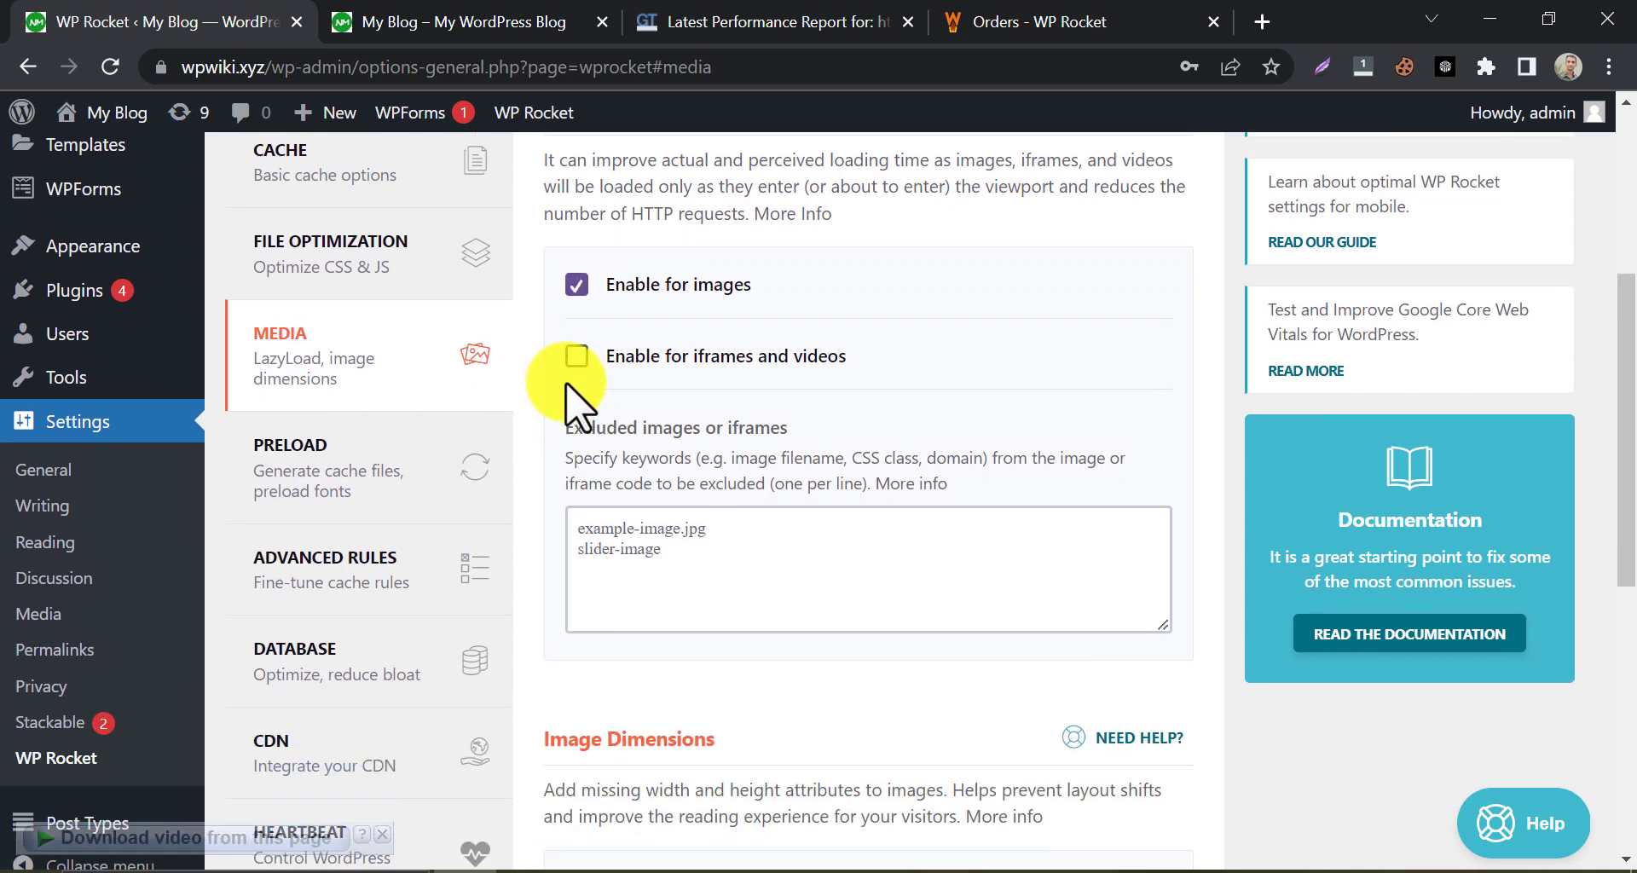
pyautogui.scroll(-3, 524, 401)
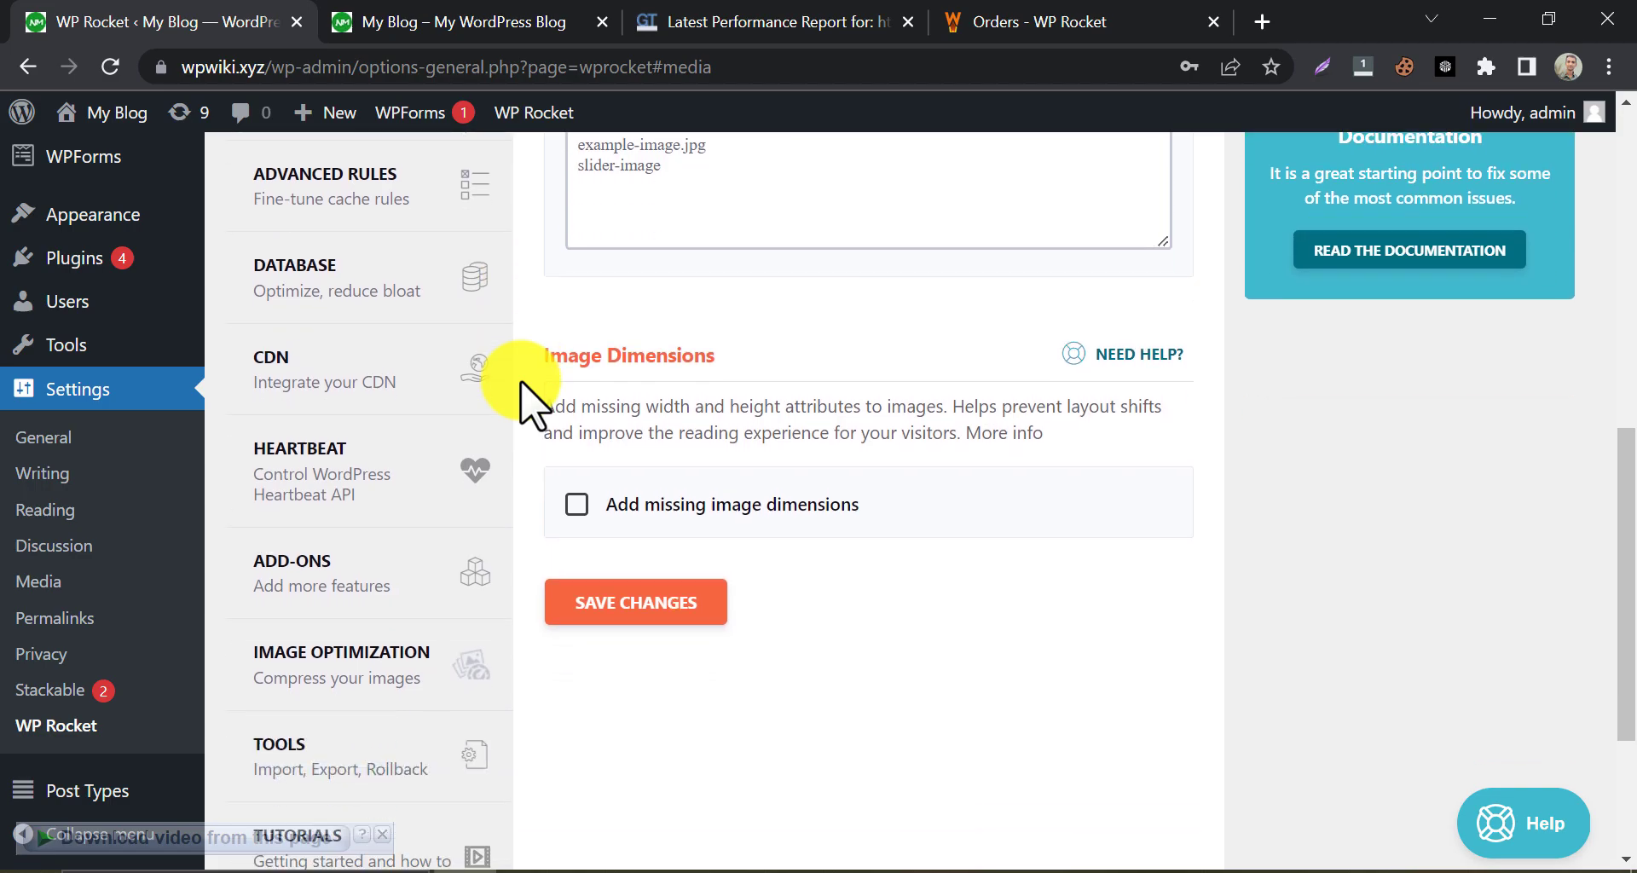
pyautogui.click(573, 610)
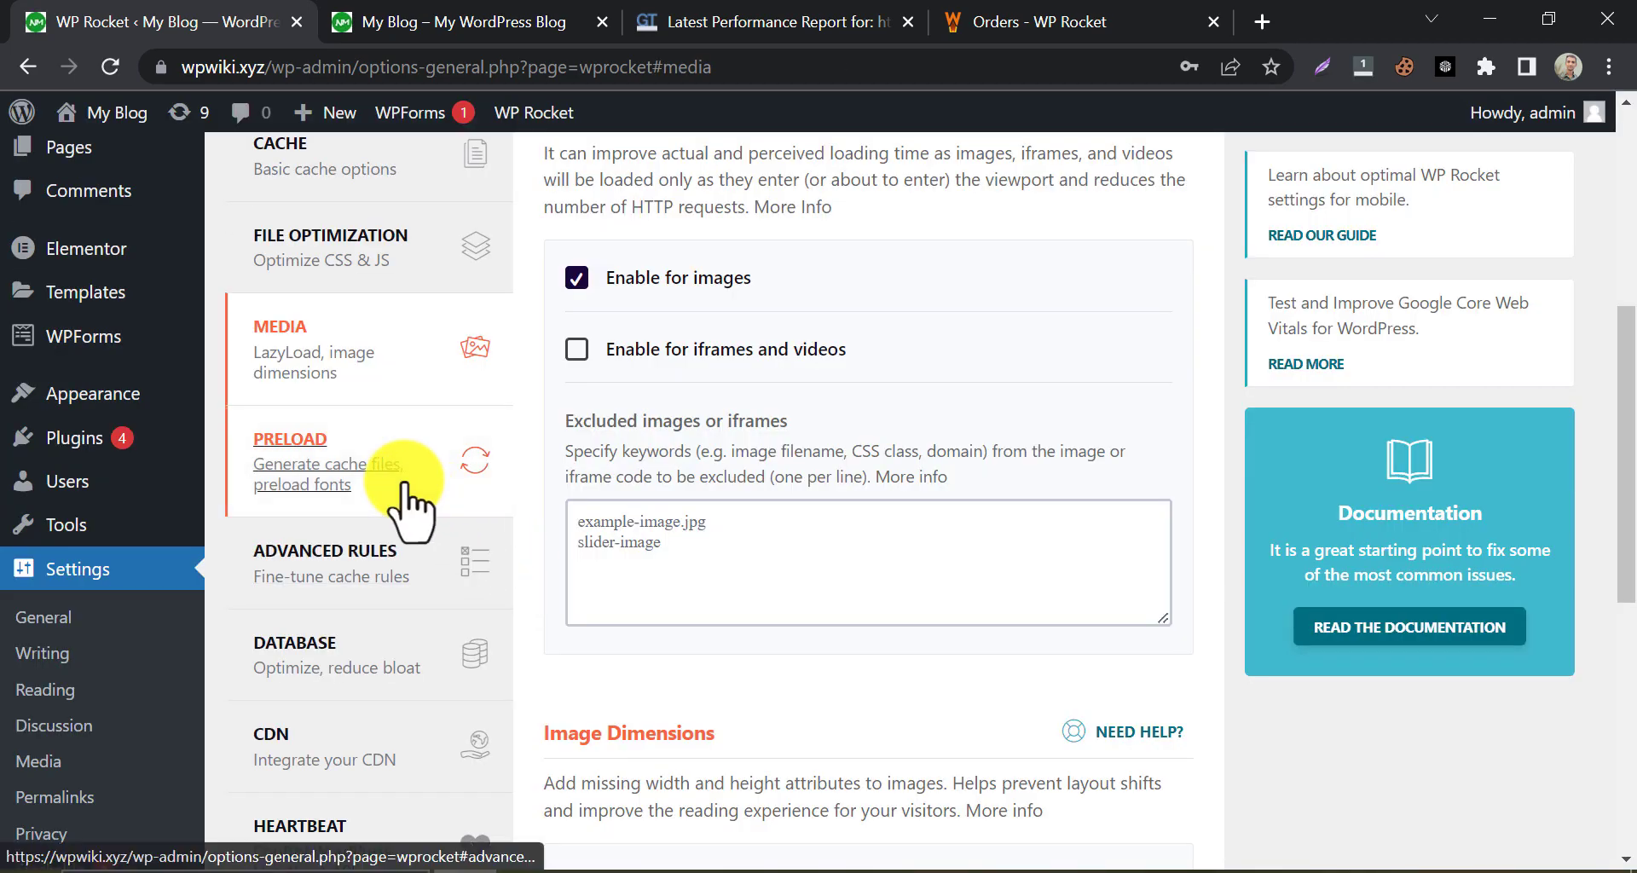
pyautogui.click(411, 388)
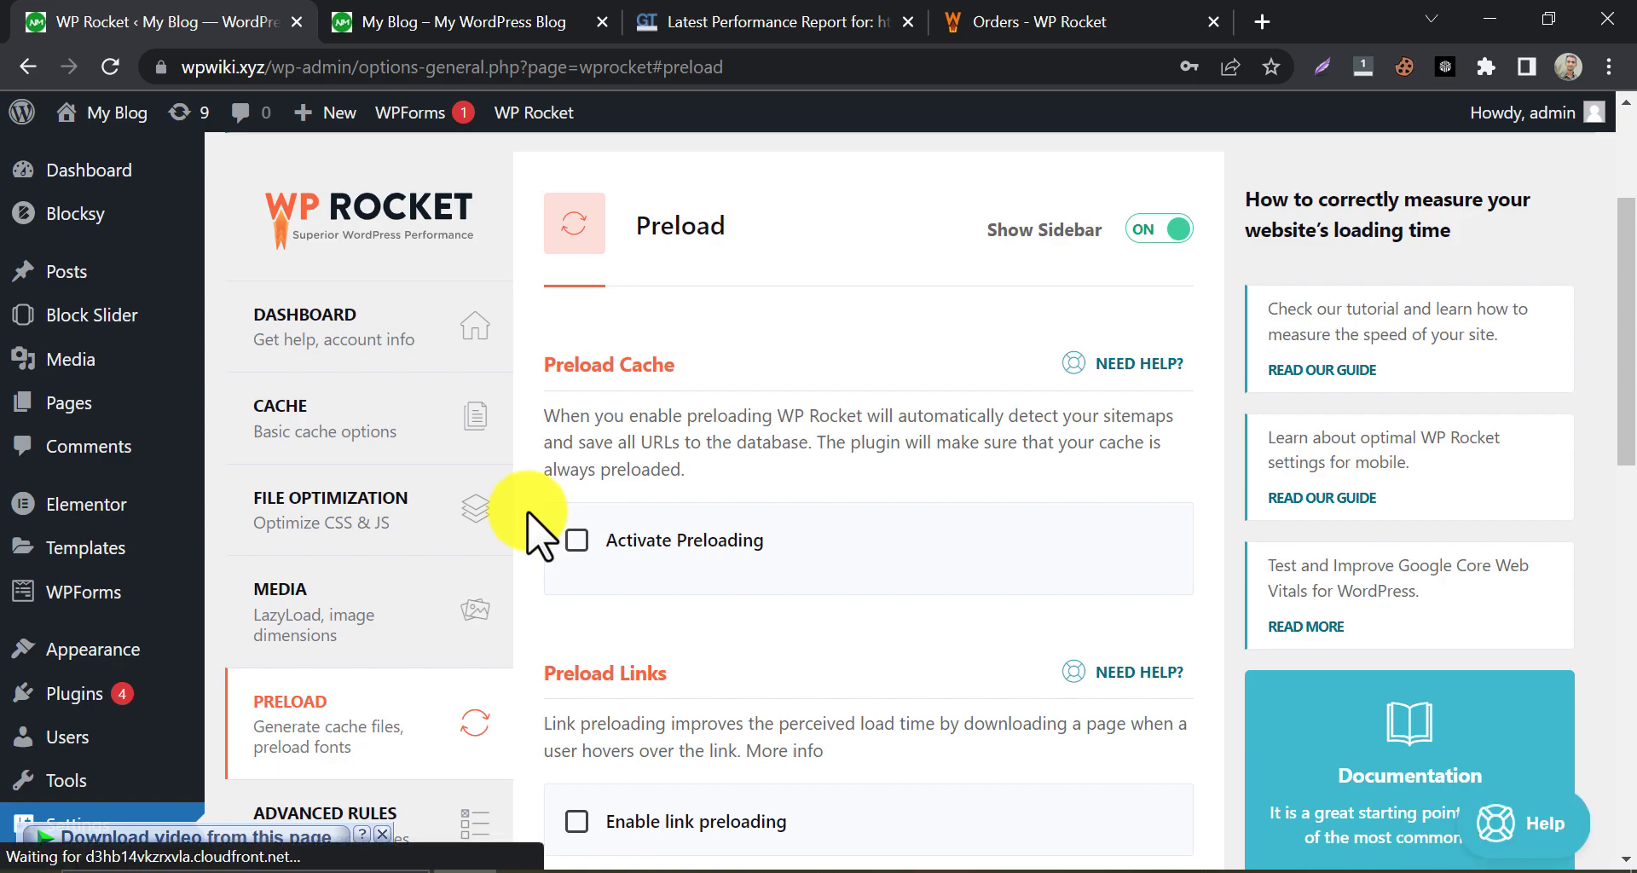
# Turn on 'Activate Preloading' and 'Enable link preloading' in WP Rocket's Preload settings
pyautogui.click(577, 540)
pyautogui.scroll(-3, 552, 545)
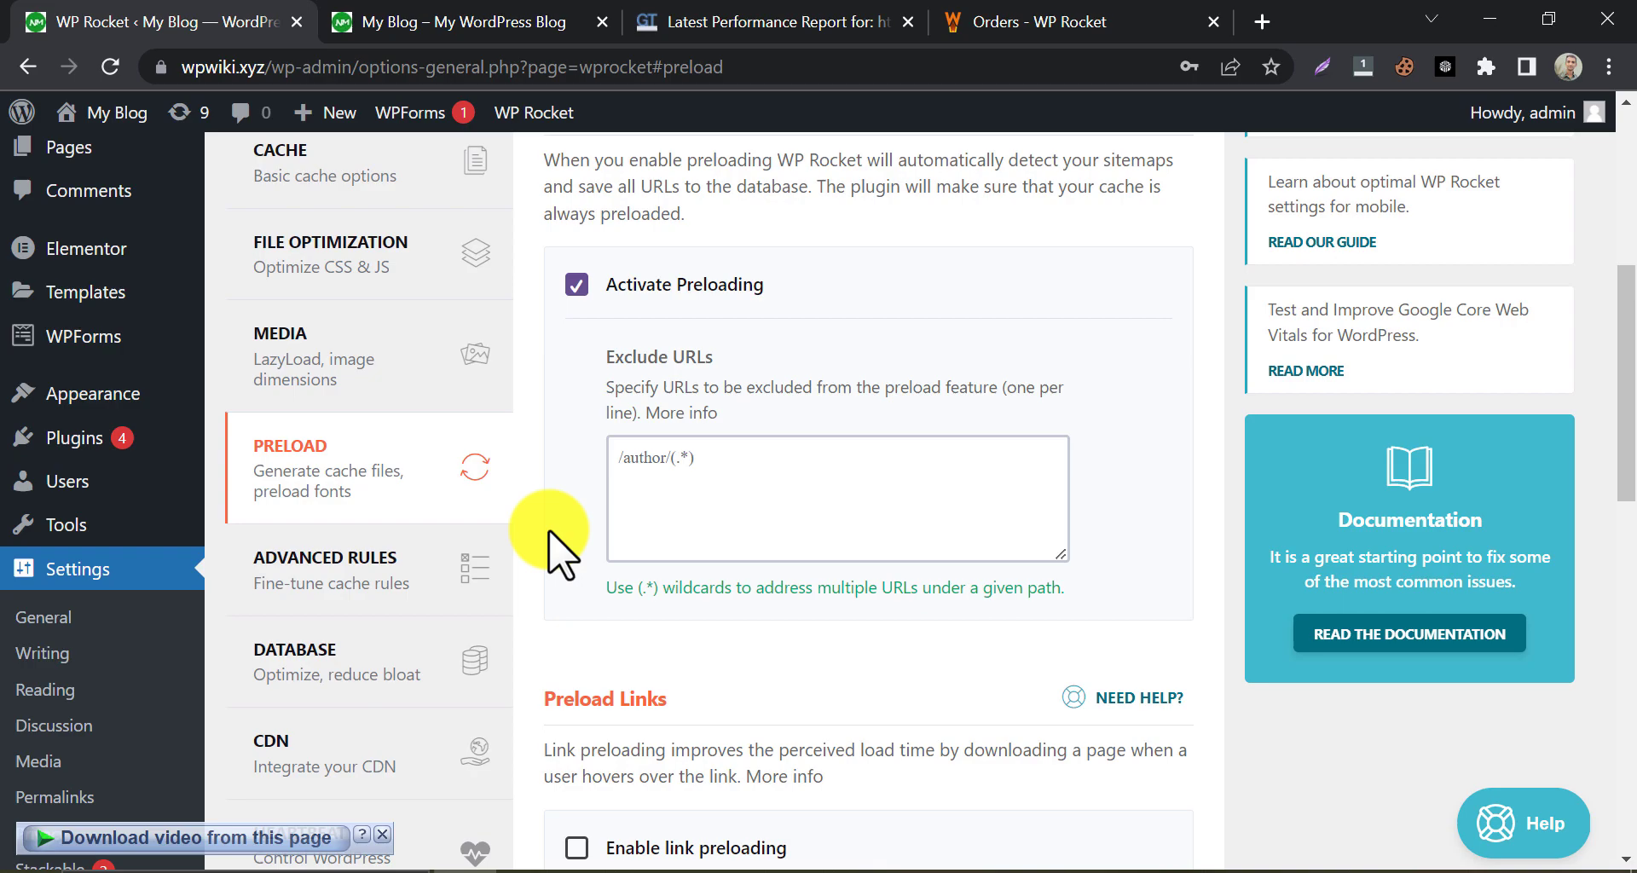
pyautogui.scroll(-5, 550, 545)
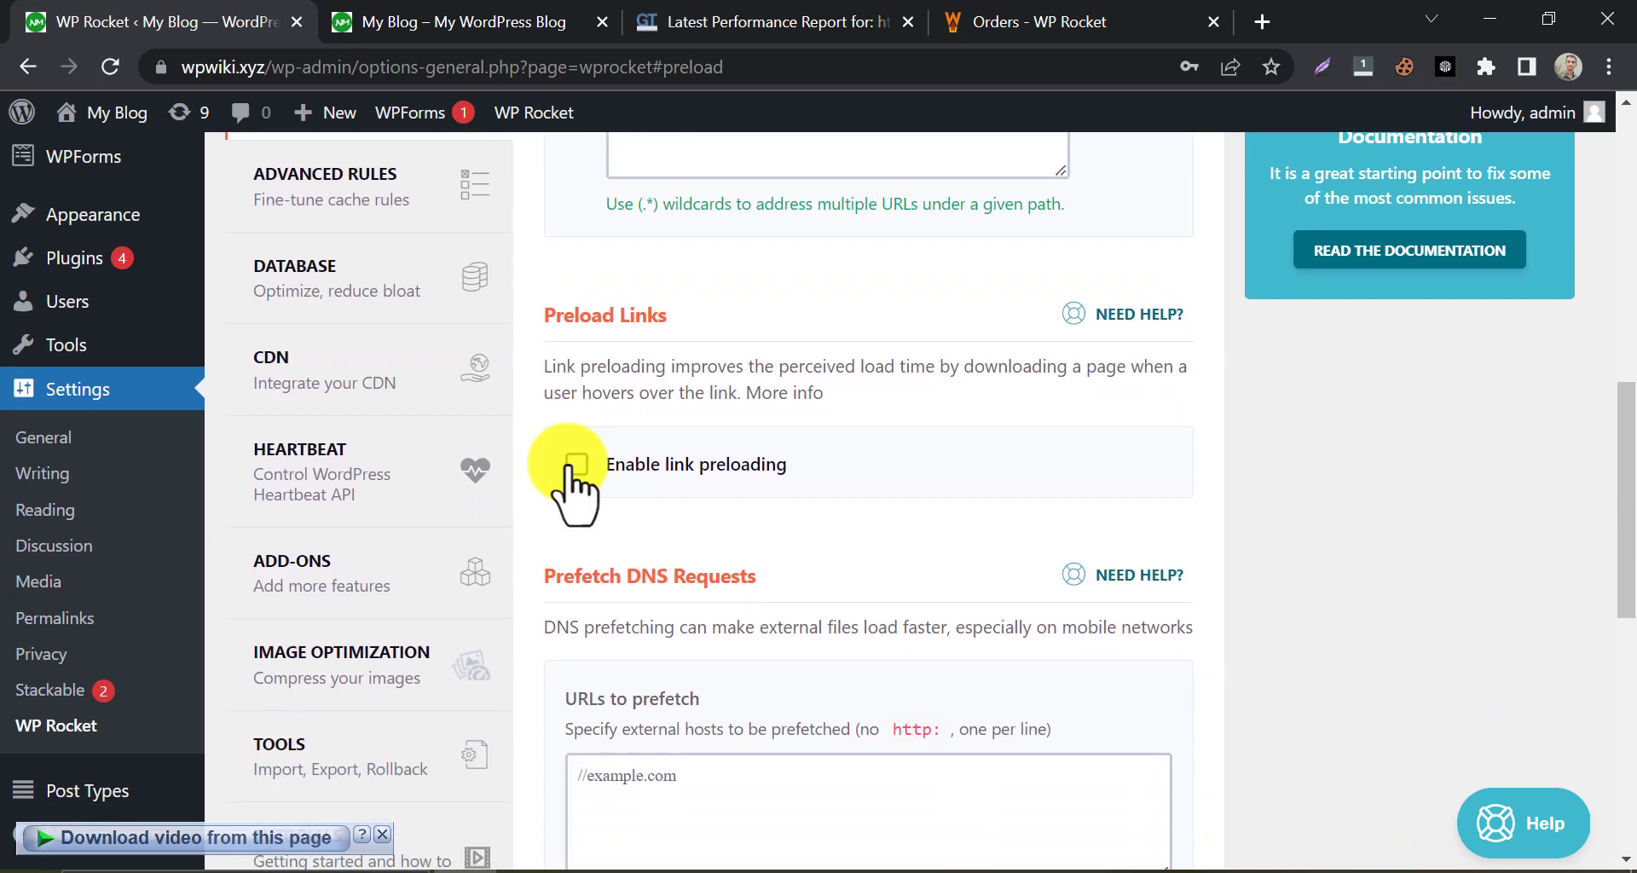
pyautogui.click(576, 465)
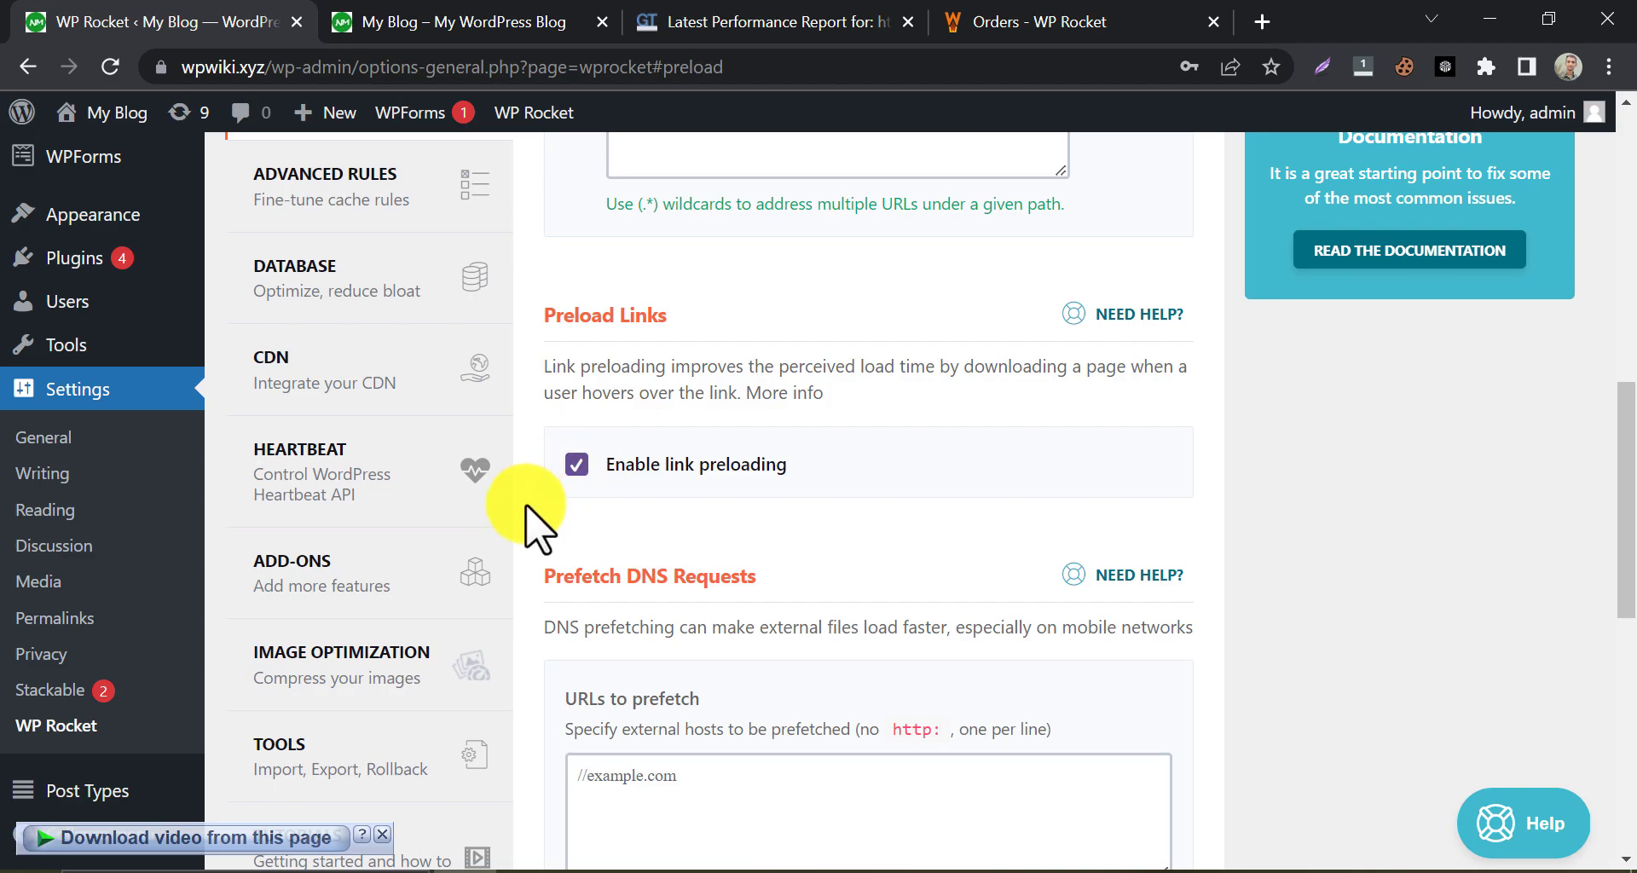
# Glance at the blog front page, then return to Preload settings down at Preload Fonts
pyautogui.click(402, 21)
pyautogui.scroll(-8, 8, 392)
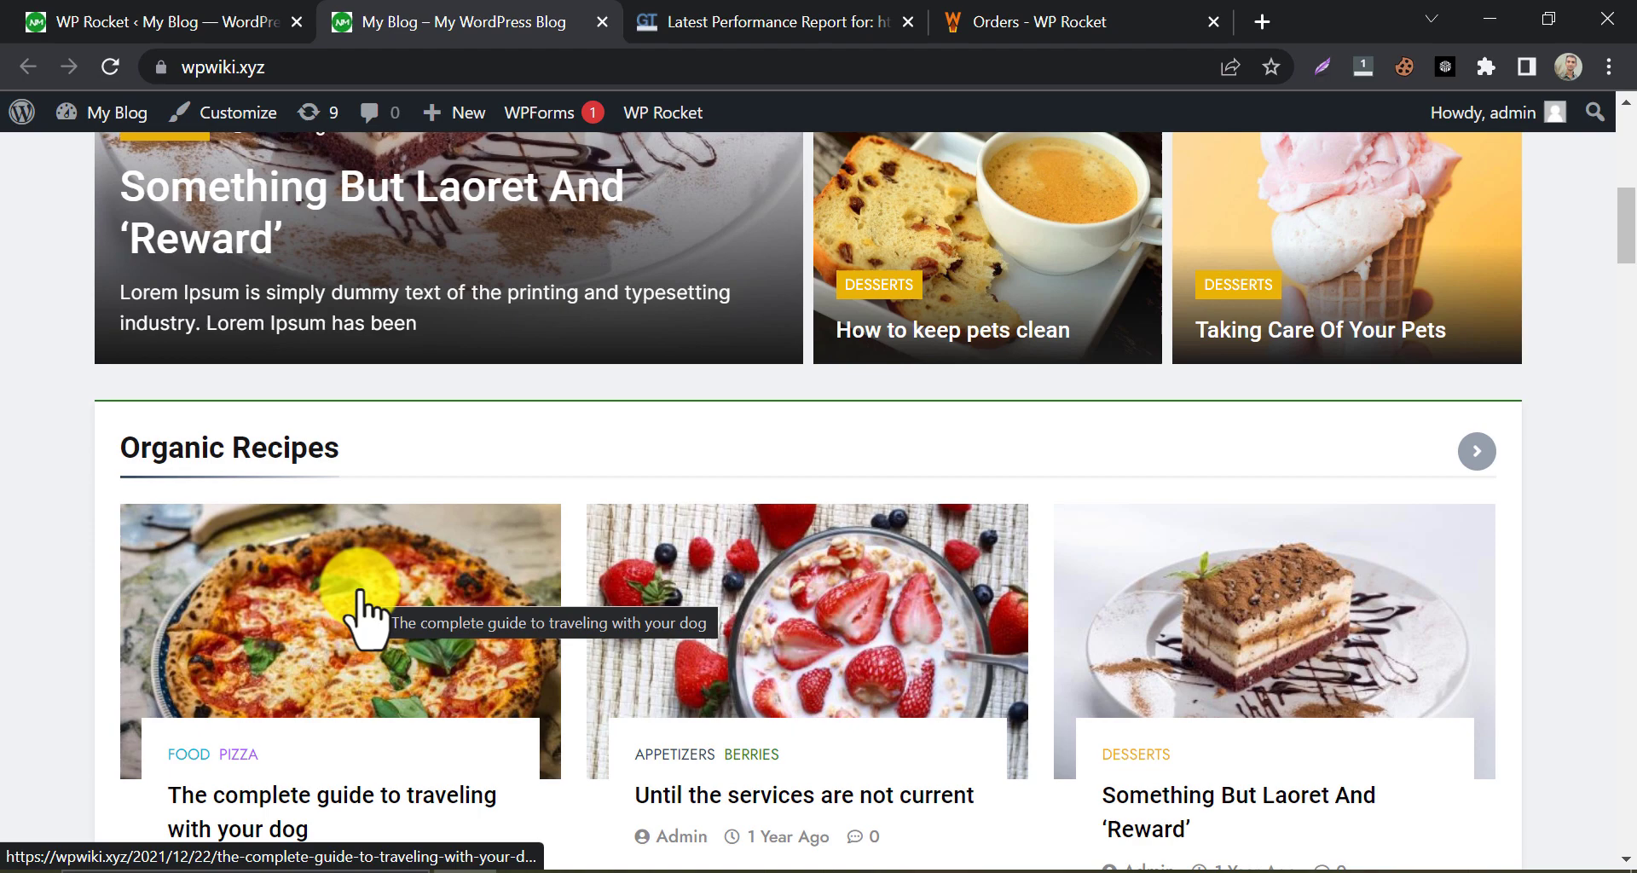
pyautogui.click(282, 13)
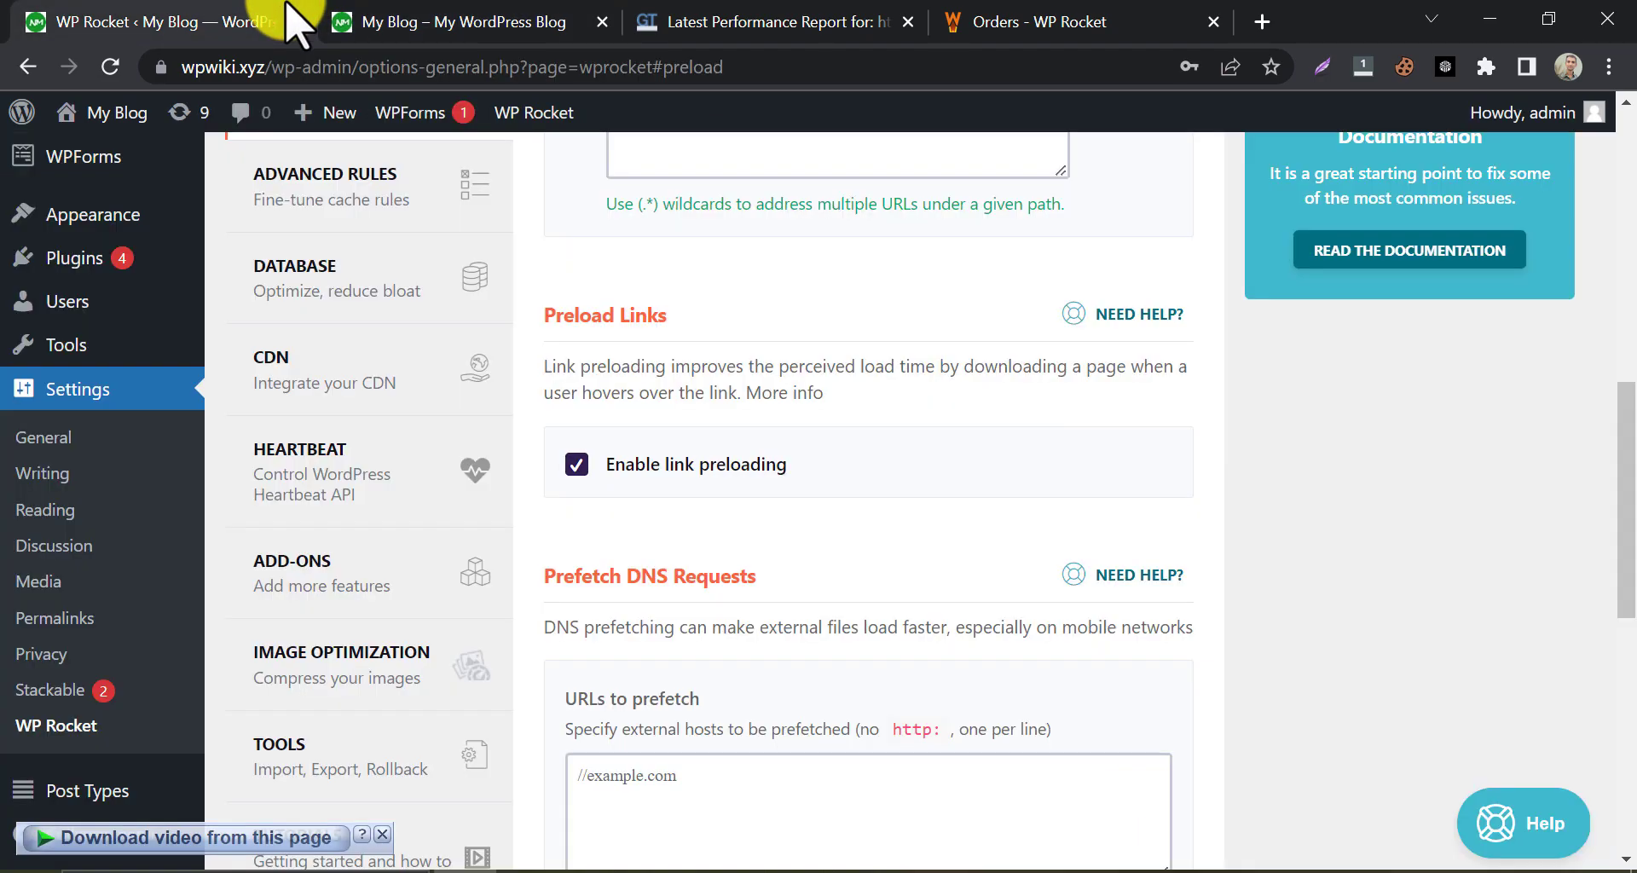
pyautogui.scroll(-6, 588, 494)
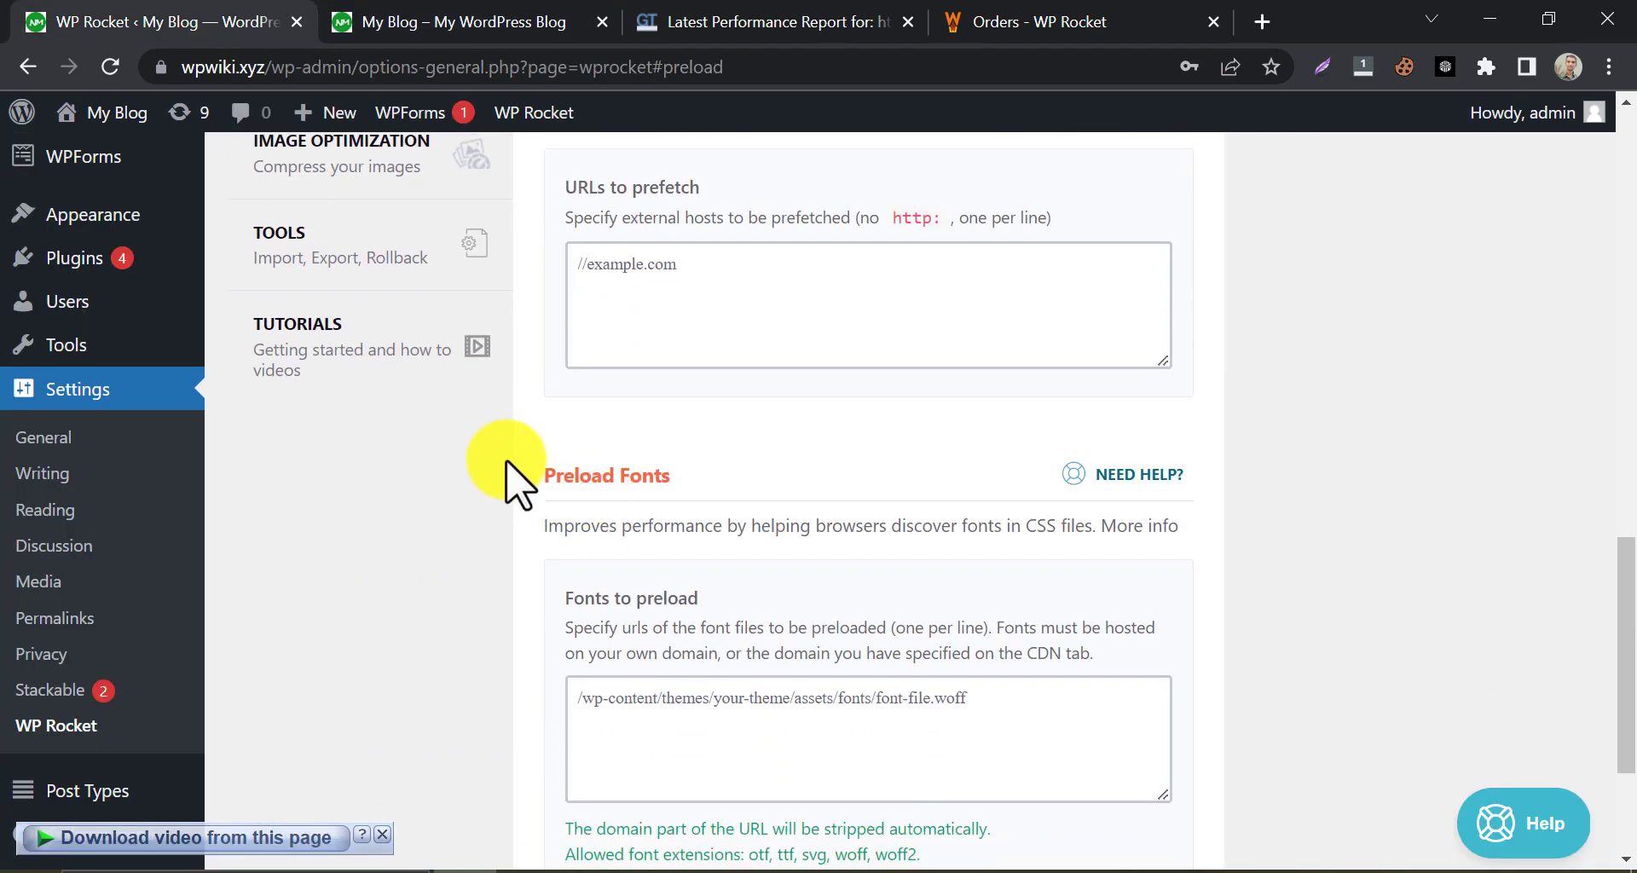
pyautogui.scroll(-3, 546, 444)
pyautogui.scroll(2, 554, 410)
pyautogui.scroll(-1, 558, 417)
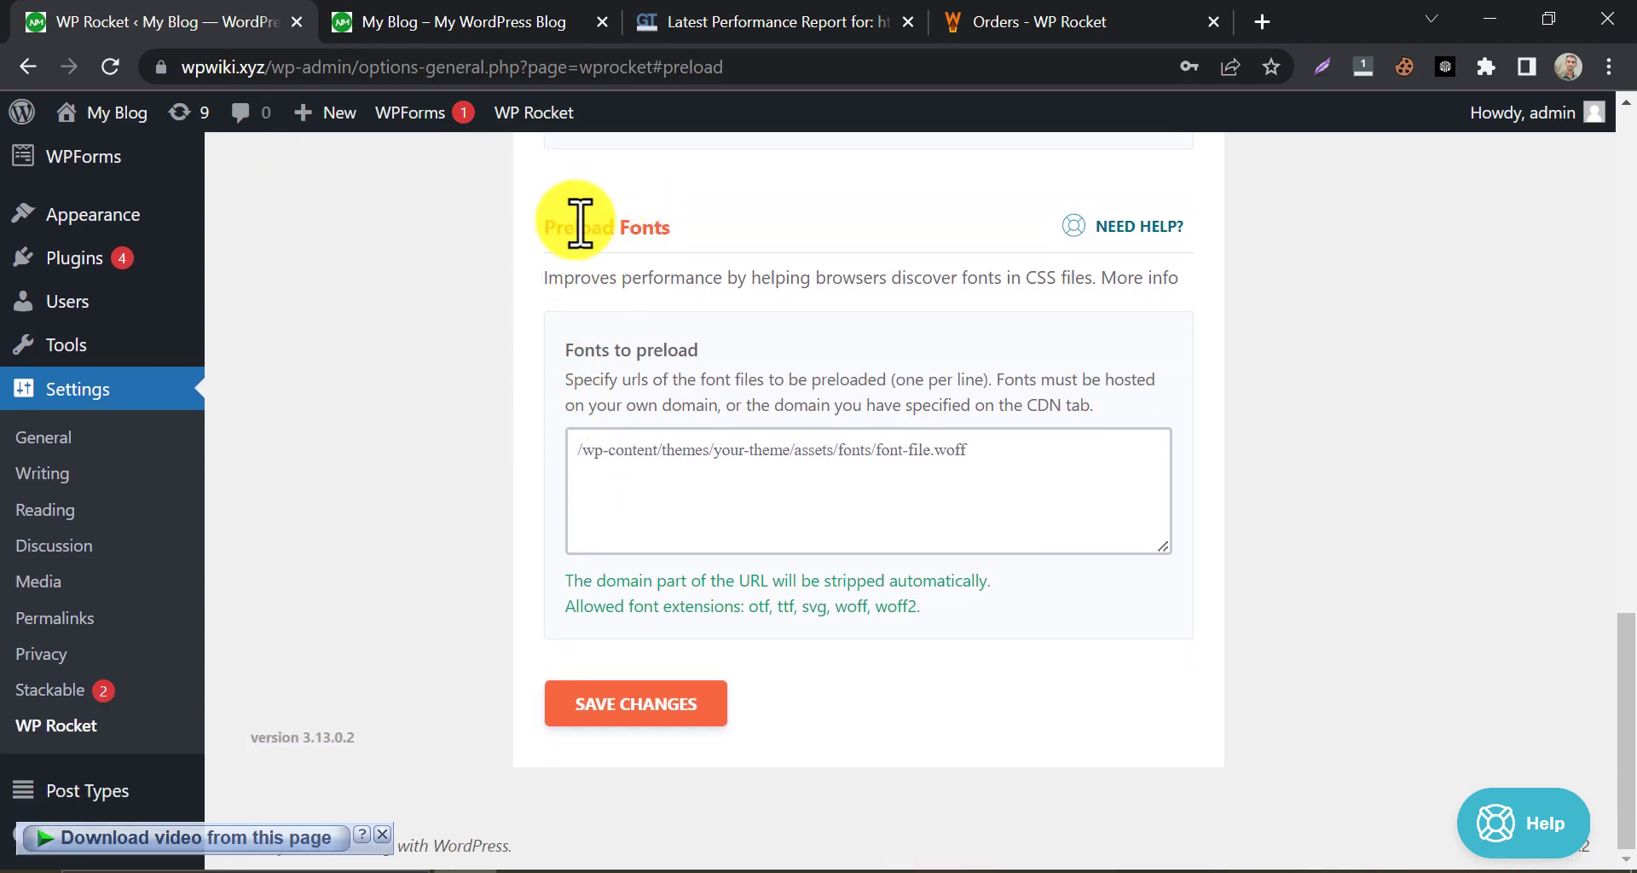
pyautogui.moveTo(541, 227); pyautogui.dragTo(708, 232)
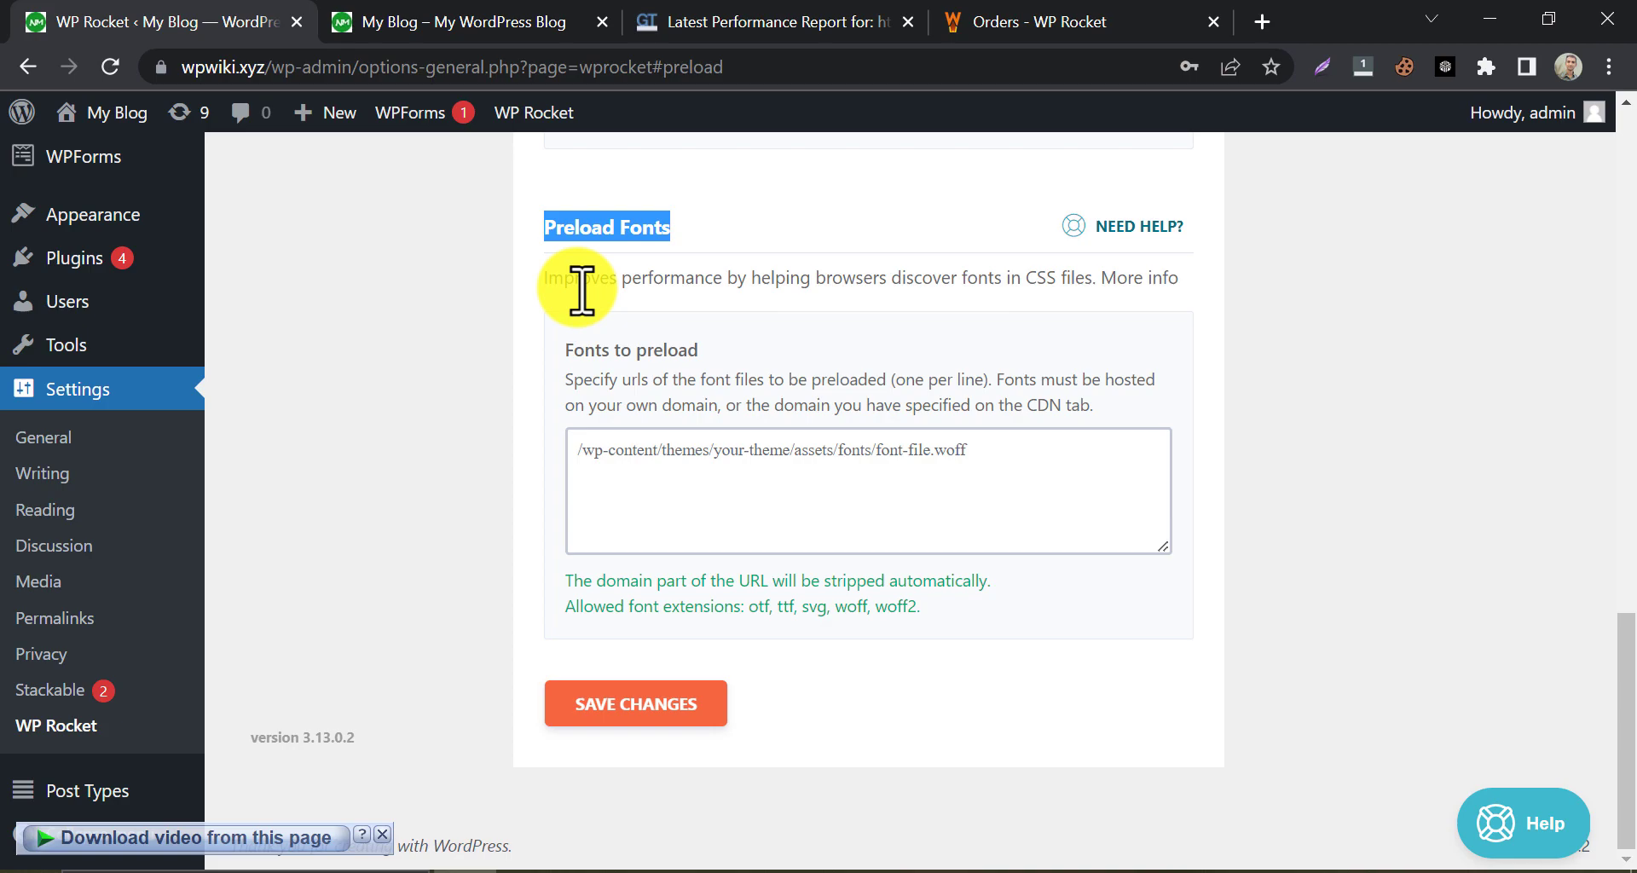
# Filter the GTmetrix Waterfall report to show only font requests
pyautogui.click(537, 285)
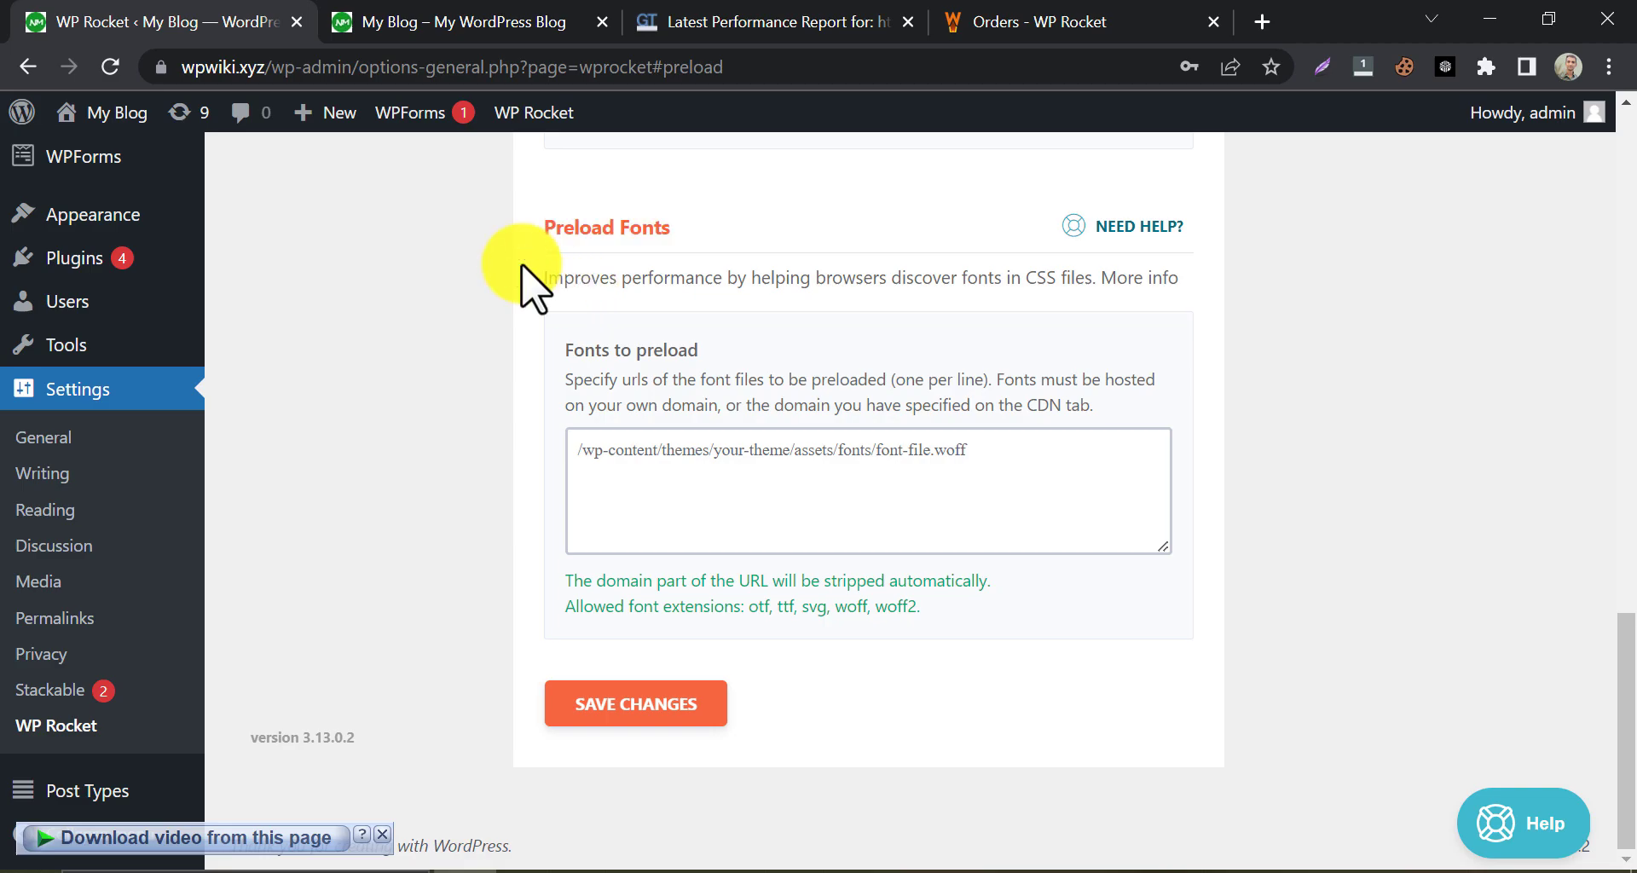
pyautogui.click(779, 19)
pyautogui.scroll(-3, 597, 520)
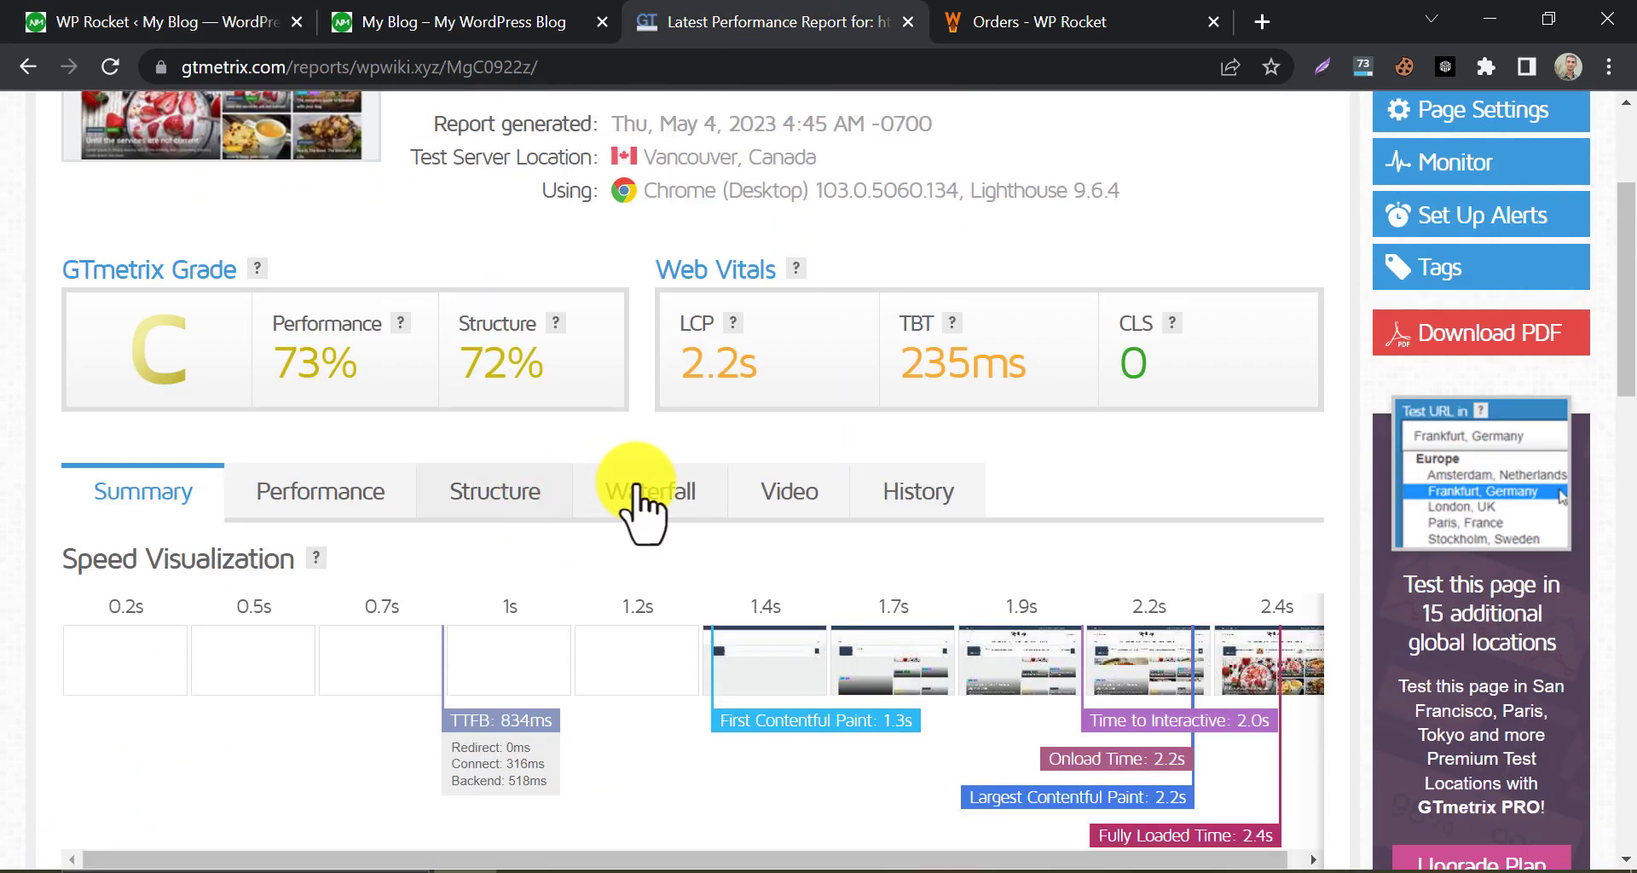
pyautogui.click(583, 499)
pyautogui.scroll(-5, 13, 550)
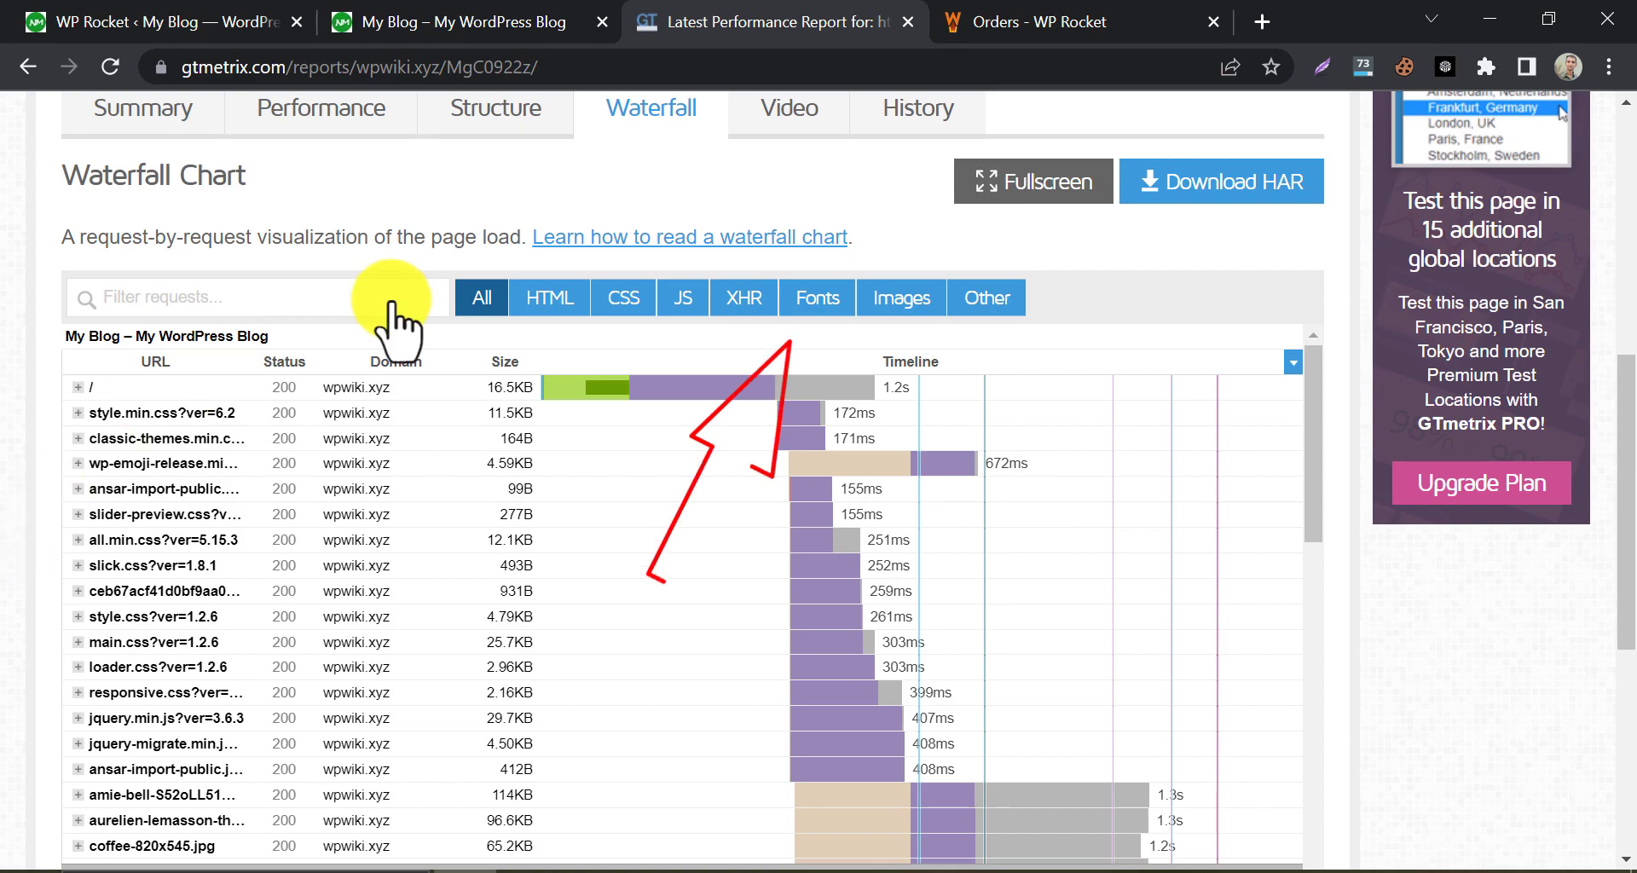
pyautogui.click(805, 294)
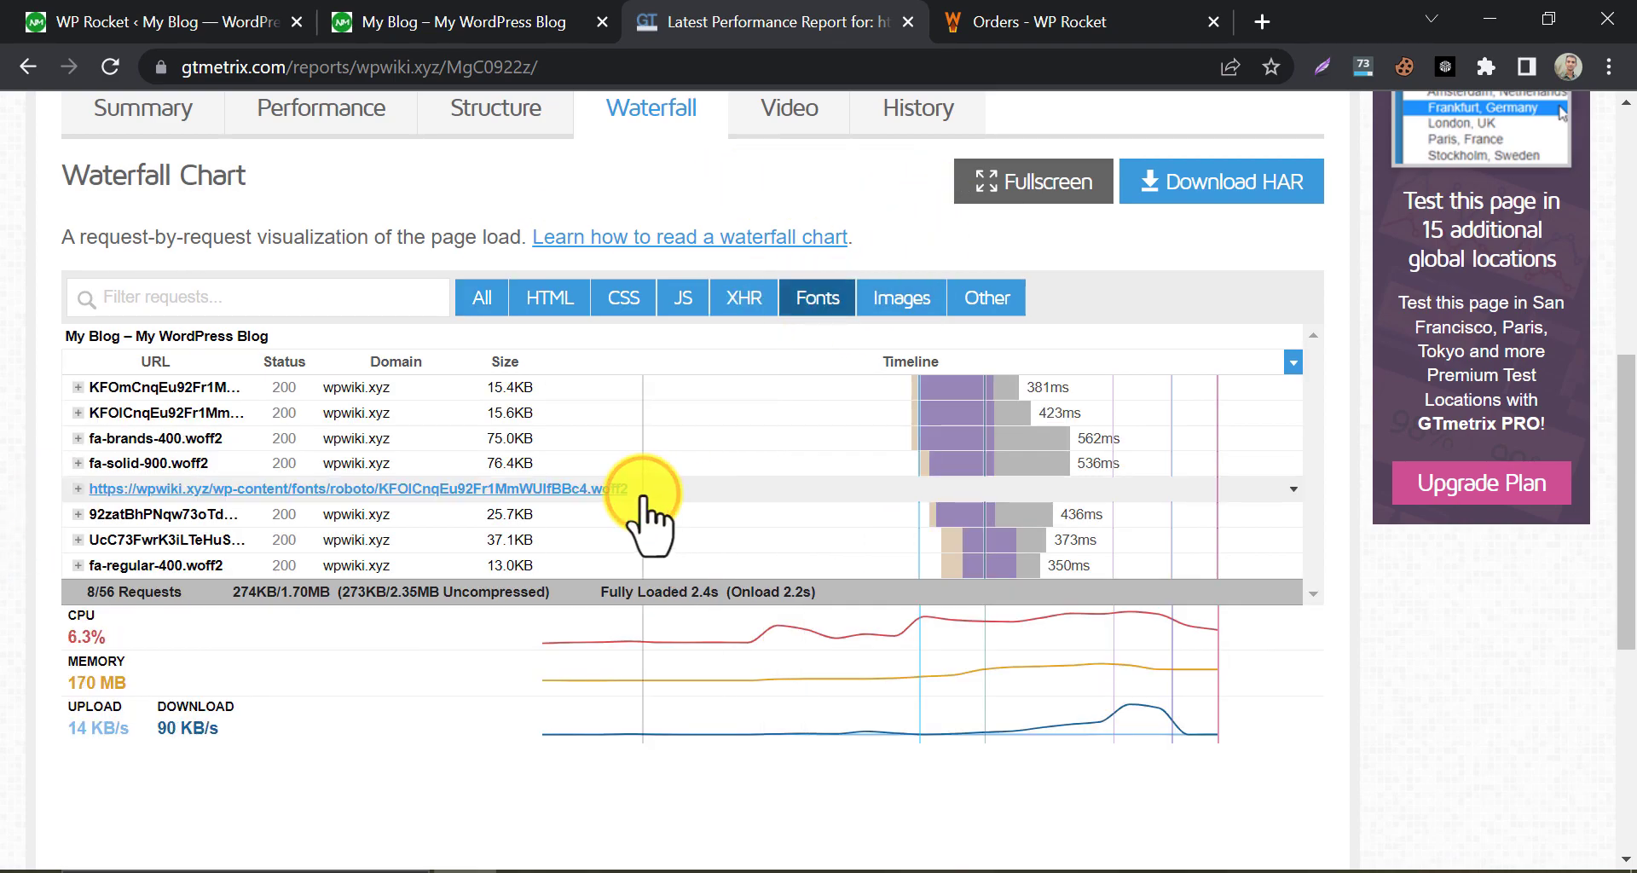
# Add /wp-content/fonts/roboto/KFOlCnqEu92Fr1MmWUlfBBc4.woff2 to WP Rocket's fonts to preload list, then review font sizes in GTmetrix
pyautogui.click(528, 490)
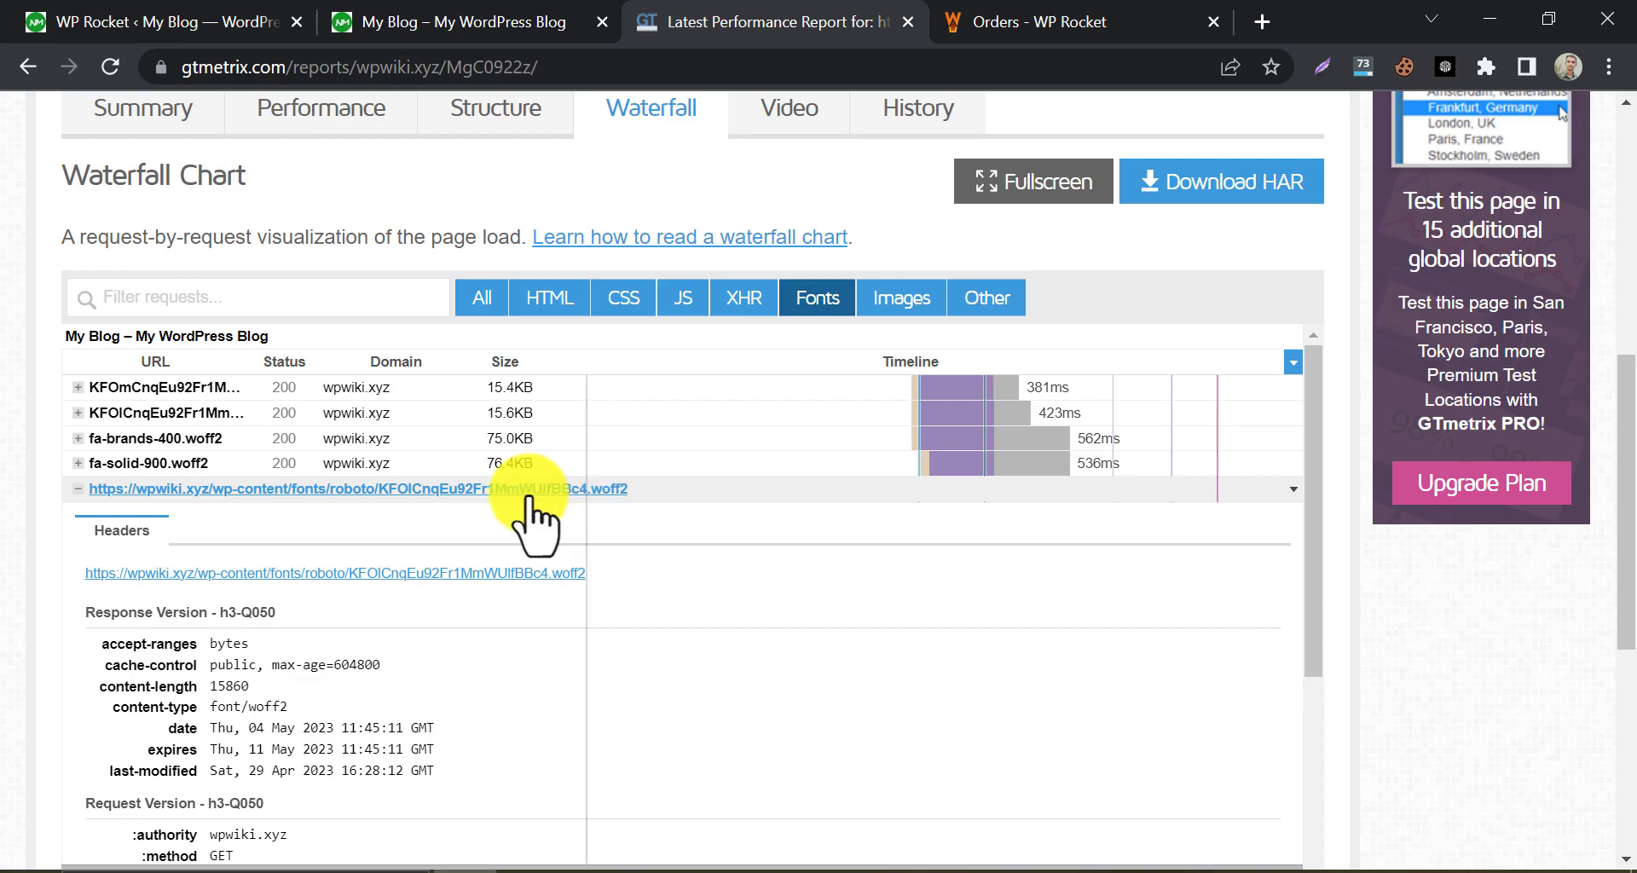
pyautogui.rightClick(397, 575)
pyautogui.click(473, 726)
pyautogui.click(211, 10)
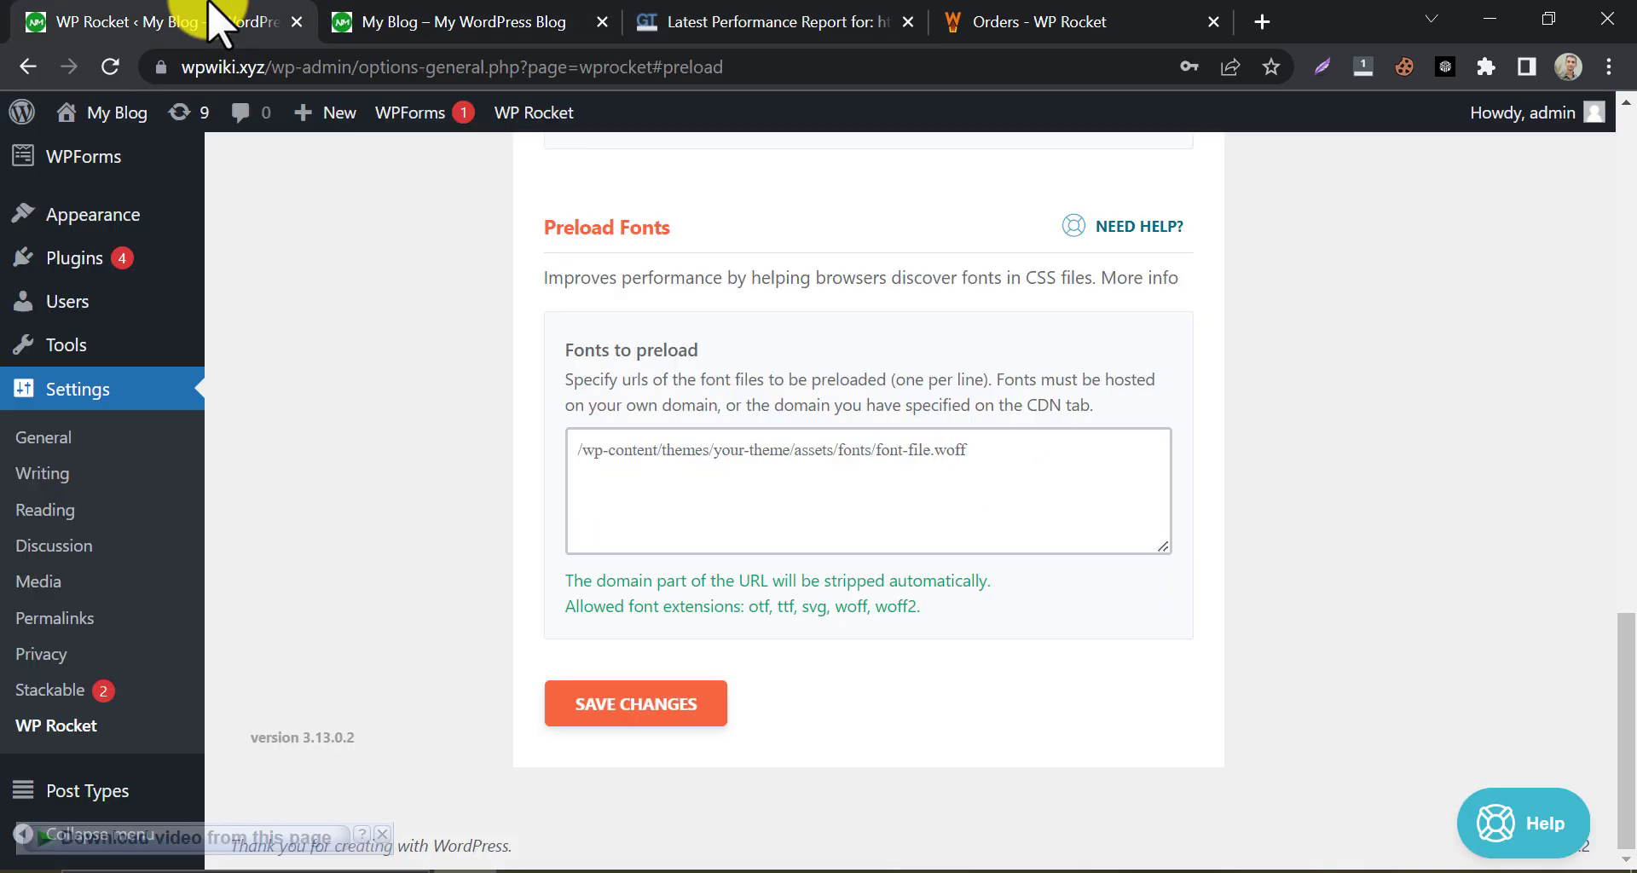
pyautogui.rightClick(651, 463)
pyautogui.click(694, 234)
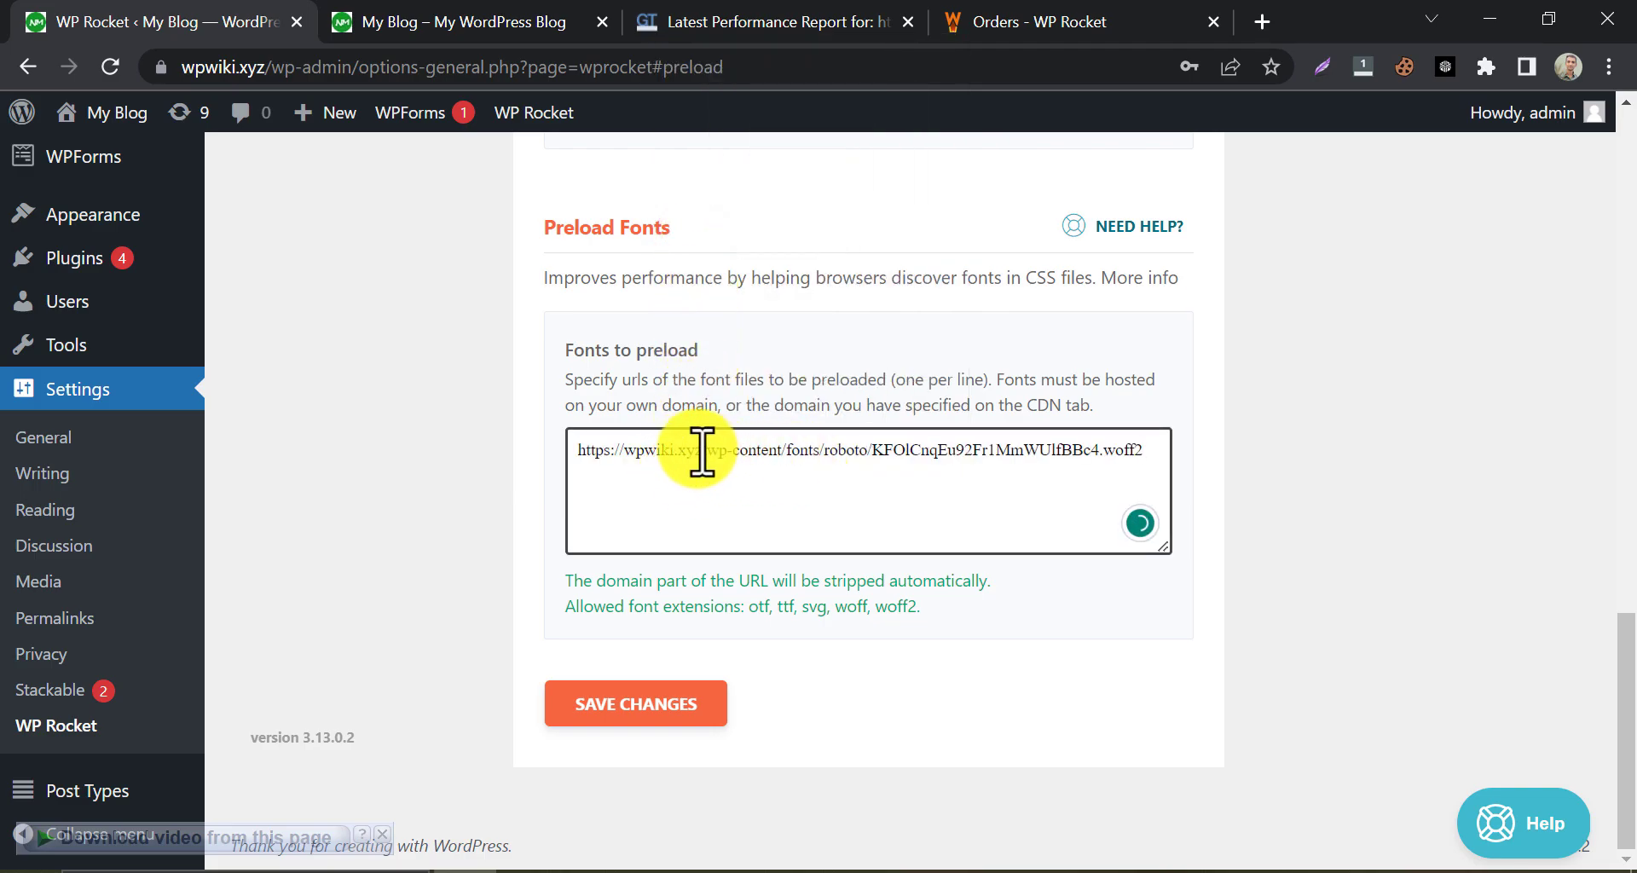
pyautogui.moveTo(707, 452); pyautogui.dragTo(555, 475)
pyautogui.press('BackSpace')
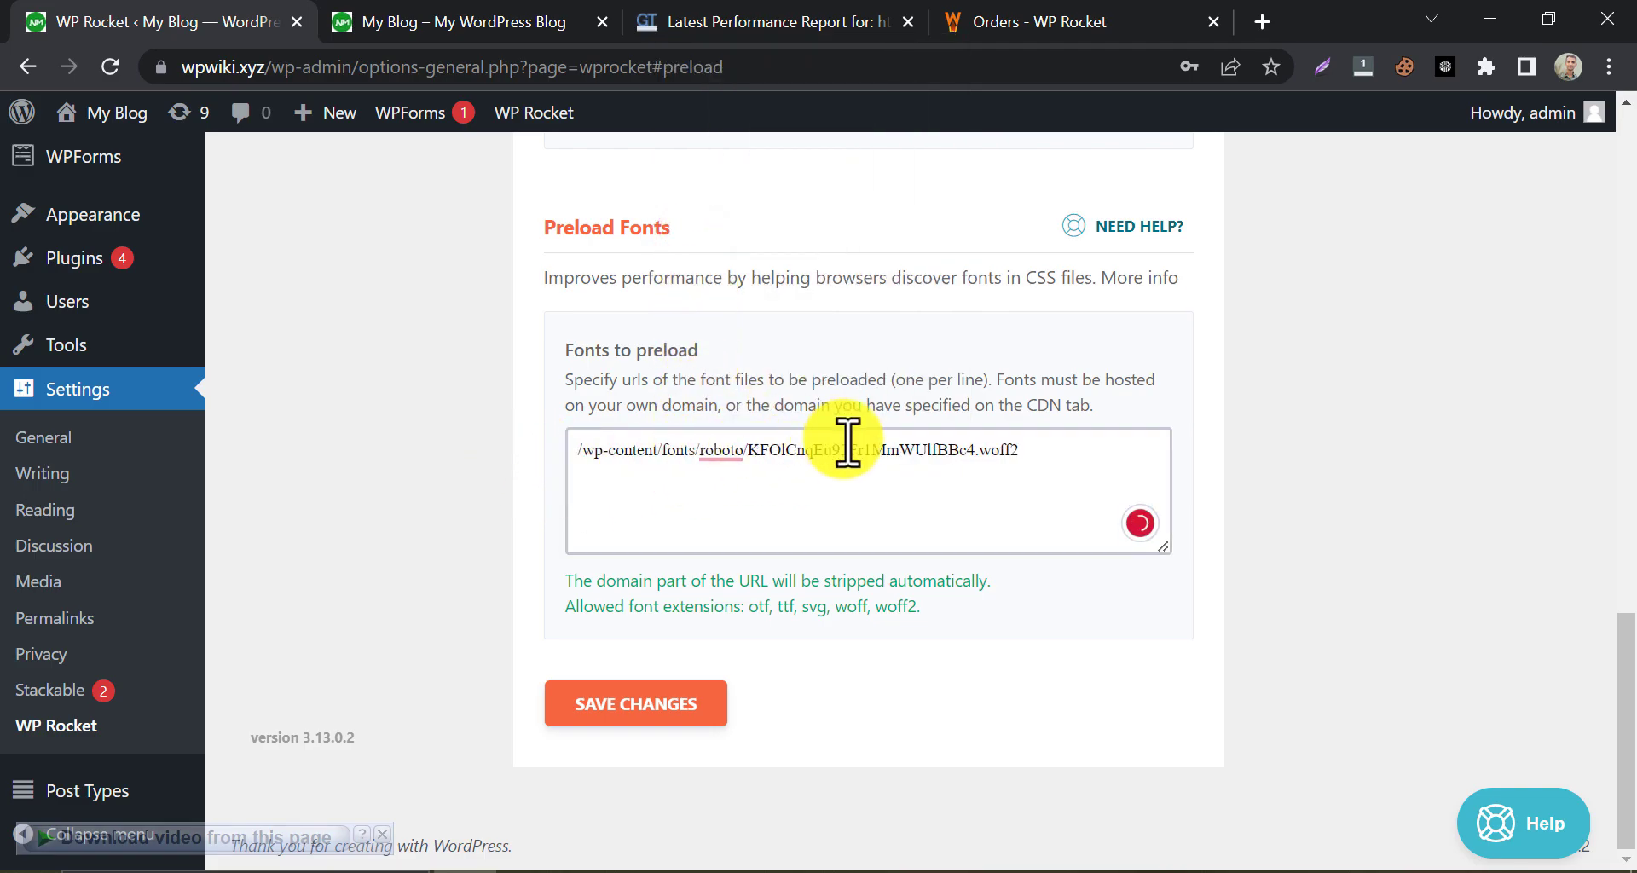
pyautogui.click(819, 21)
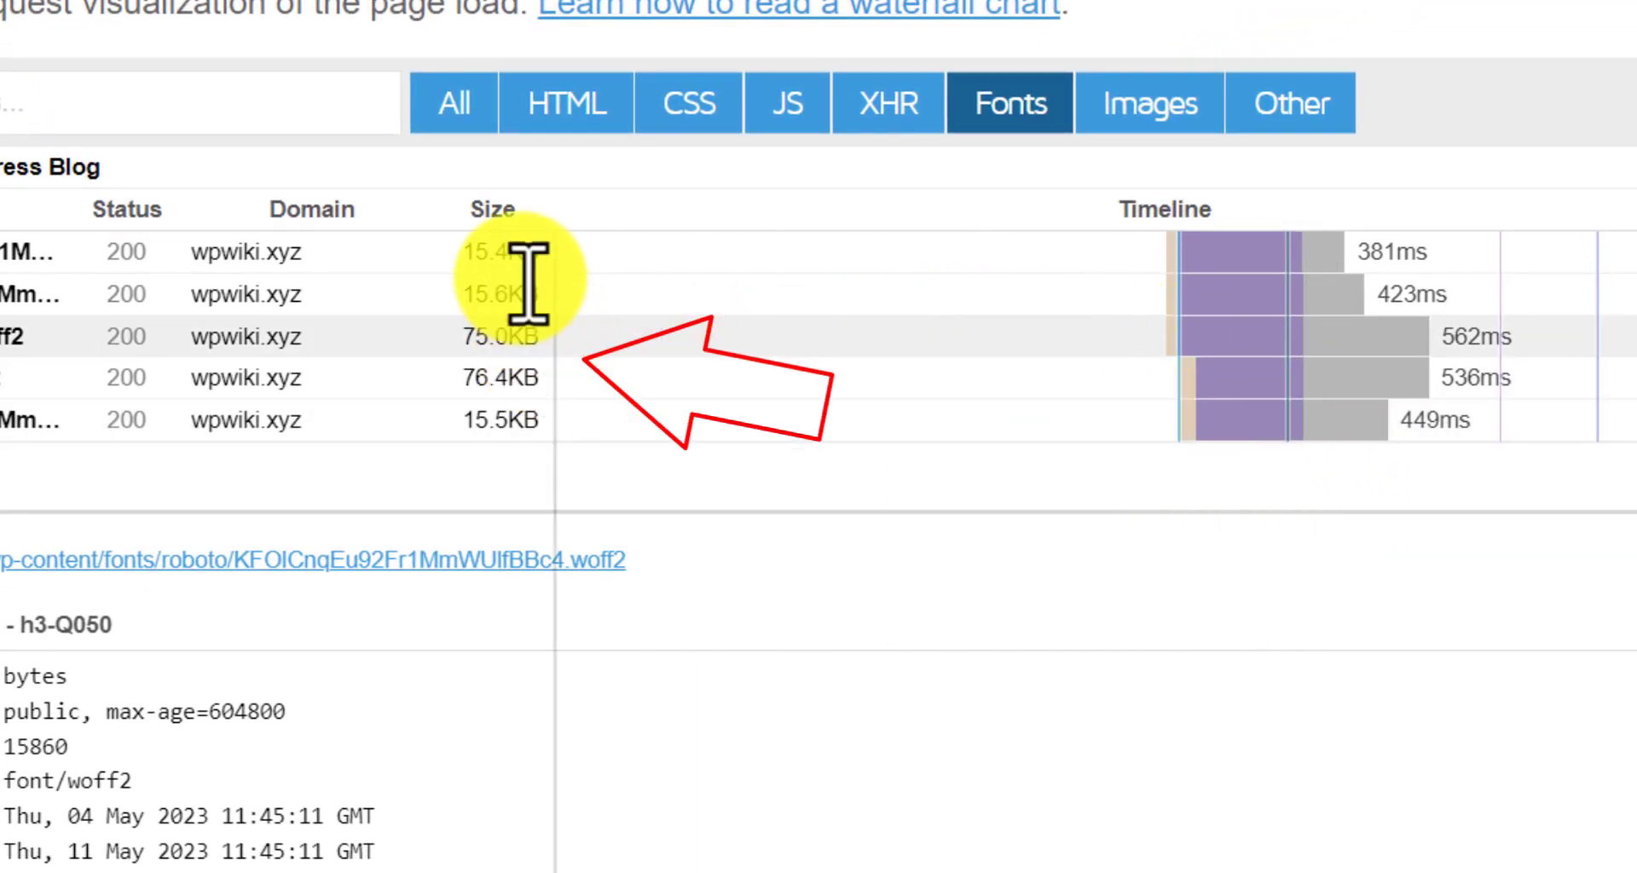
pyautogui.moveTo(494, 346)
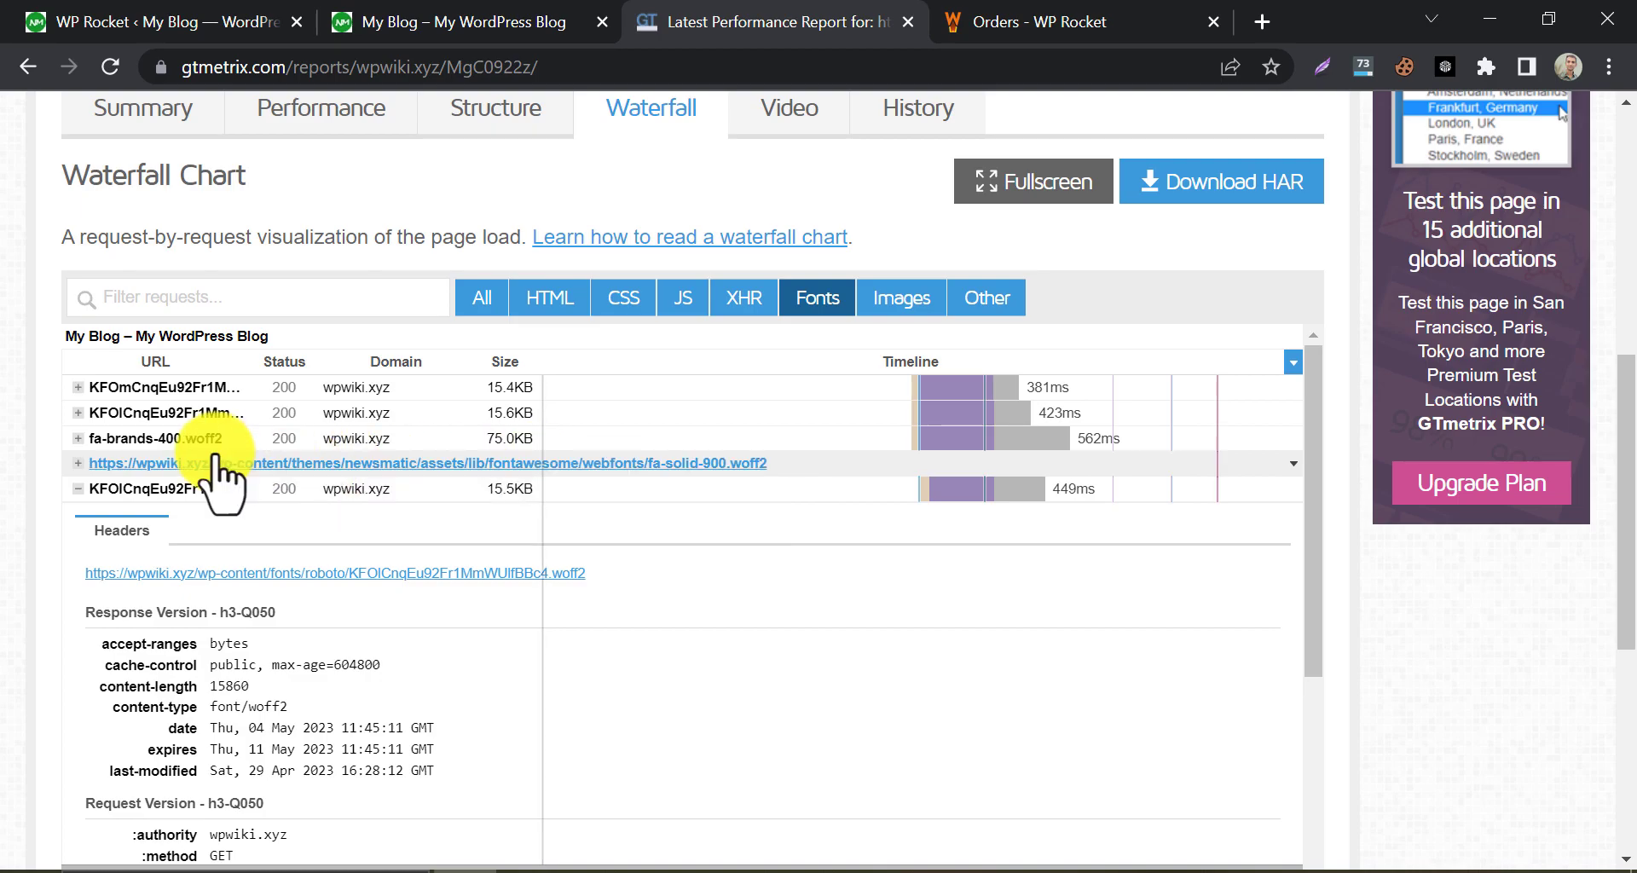
# Save the Preload Fonts settings and browse WP Rocket's Advanced Rules section
pyautogui.click(226, 19)
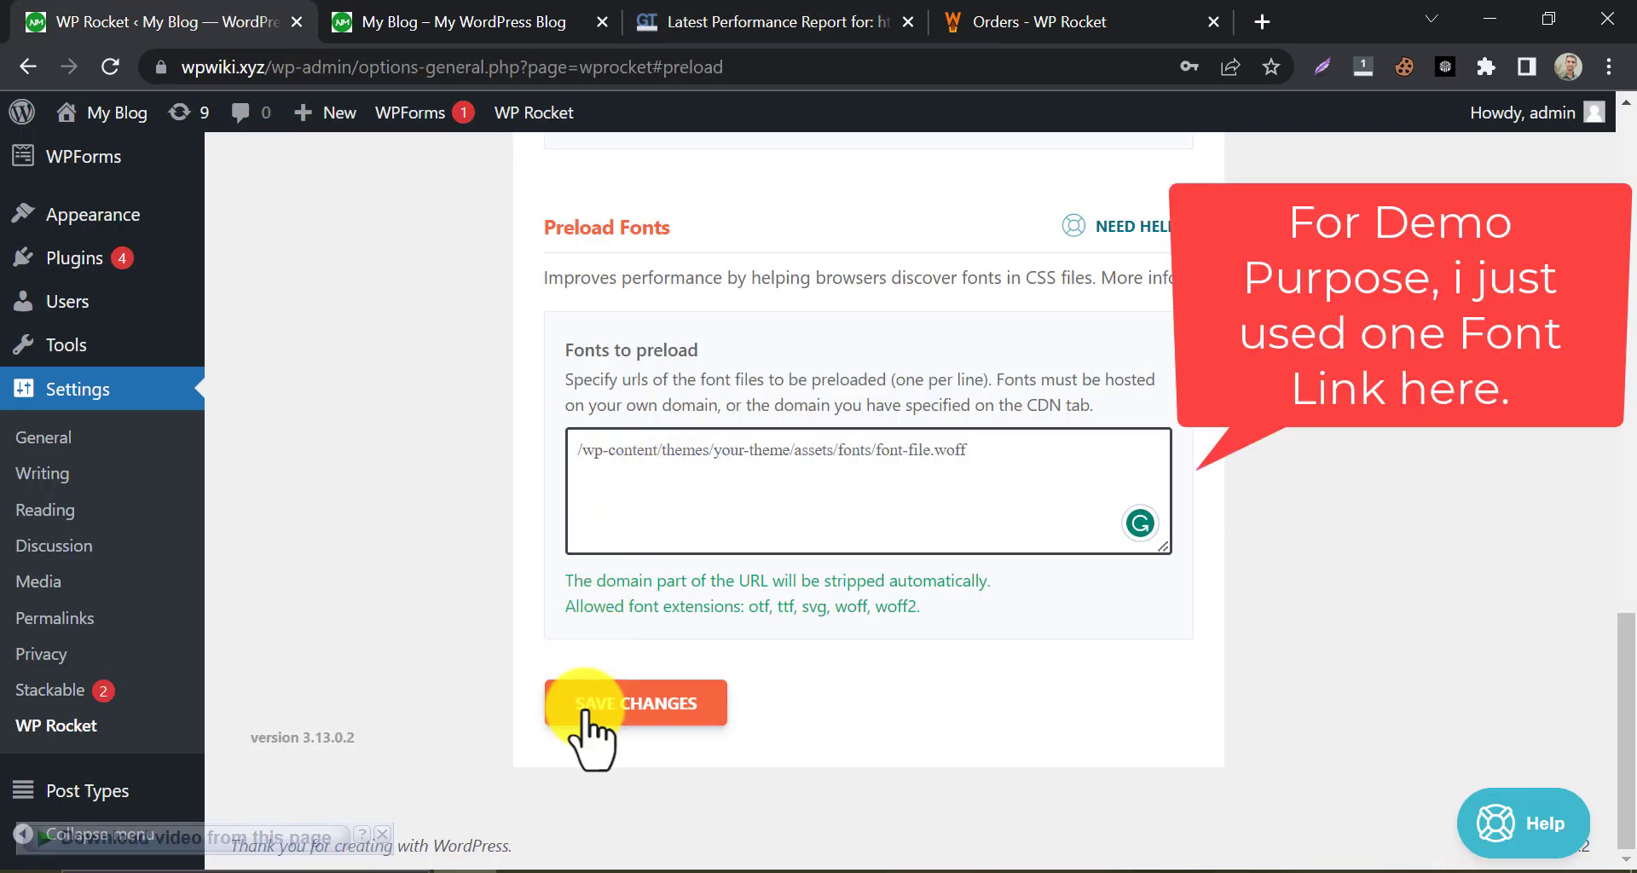
pyautogui.click(534, 636)
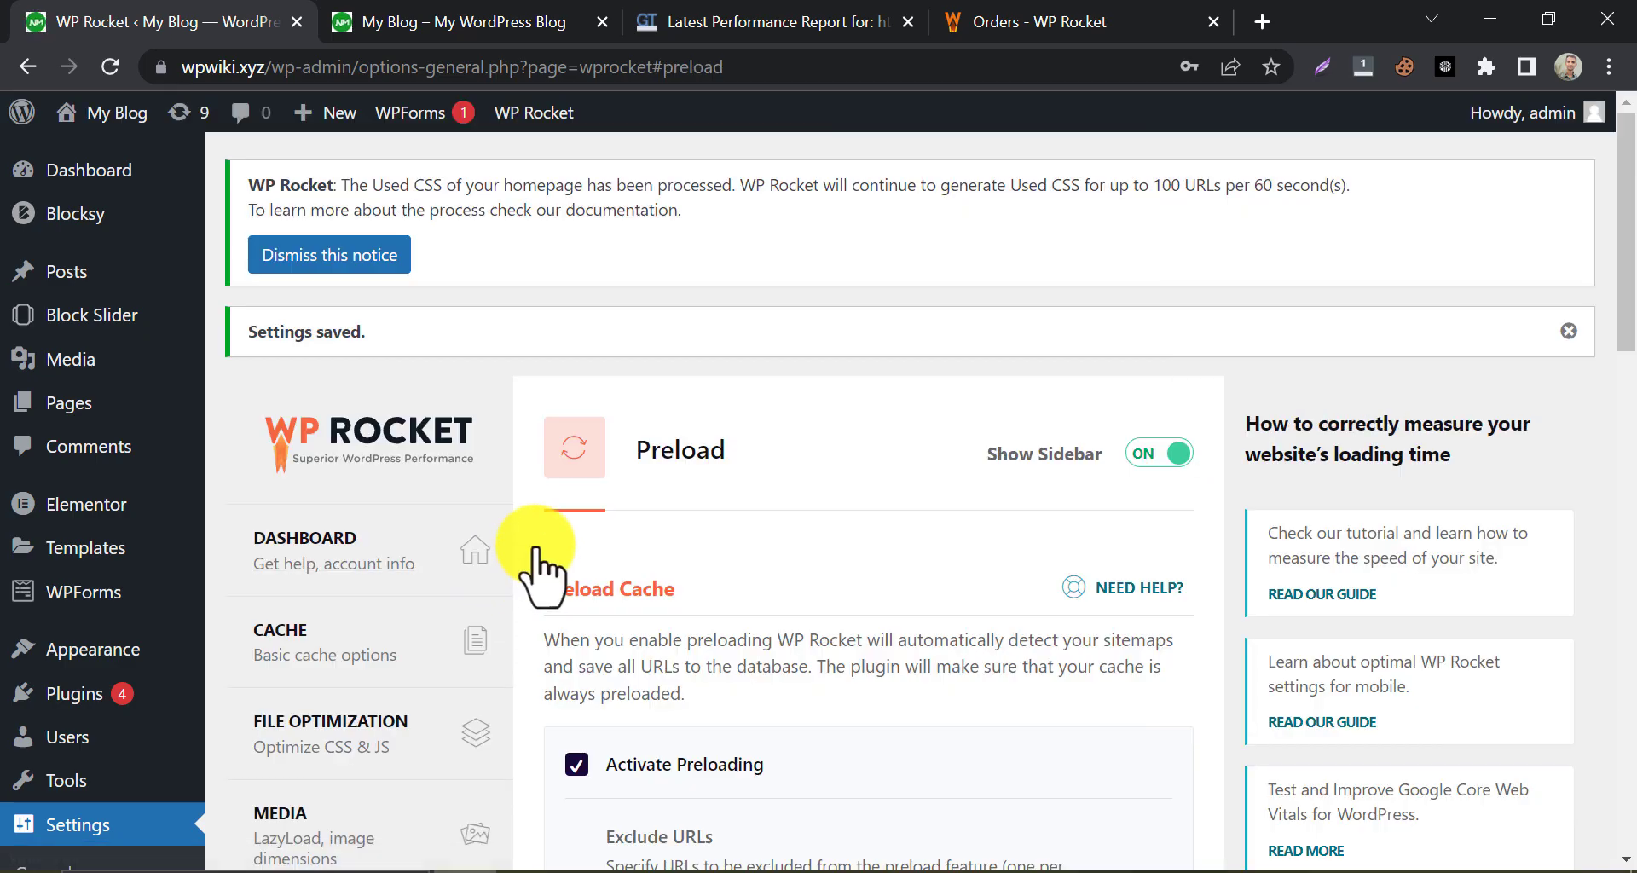
pyautogui.scroll(-6, 535, 564)
pyautogui.click(384, 457)
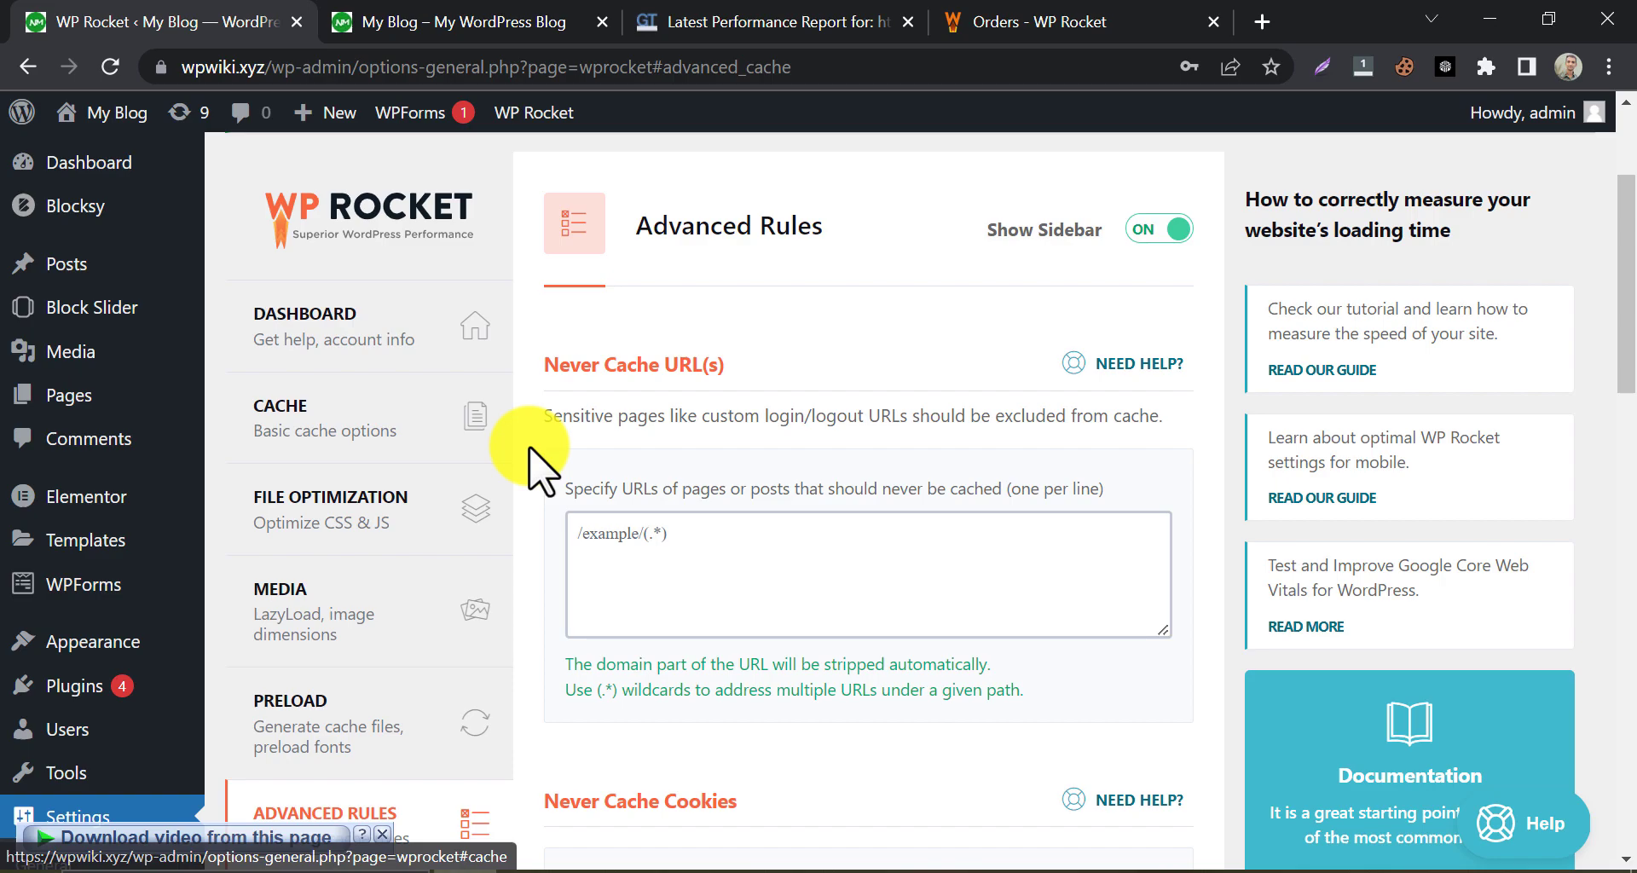
pyautogui.scroll(-15, 542, 465)
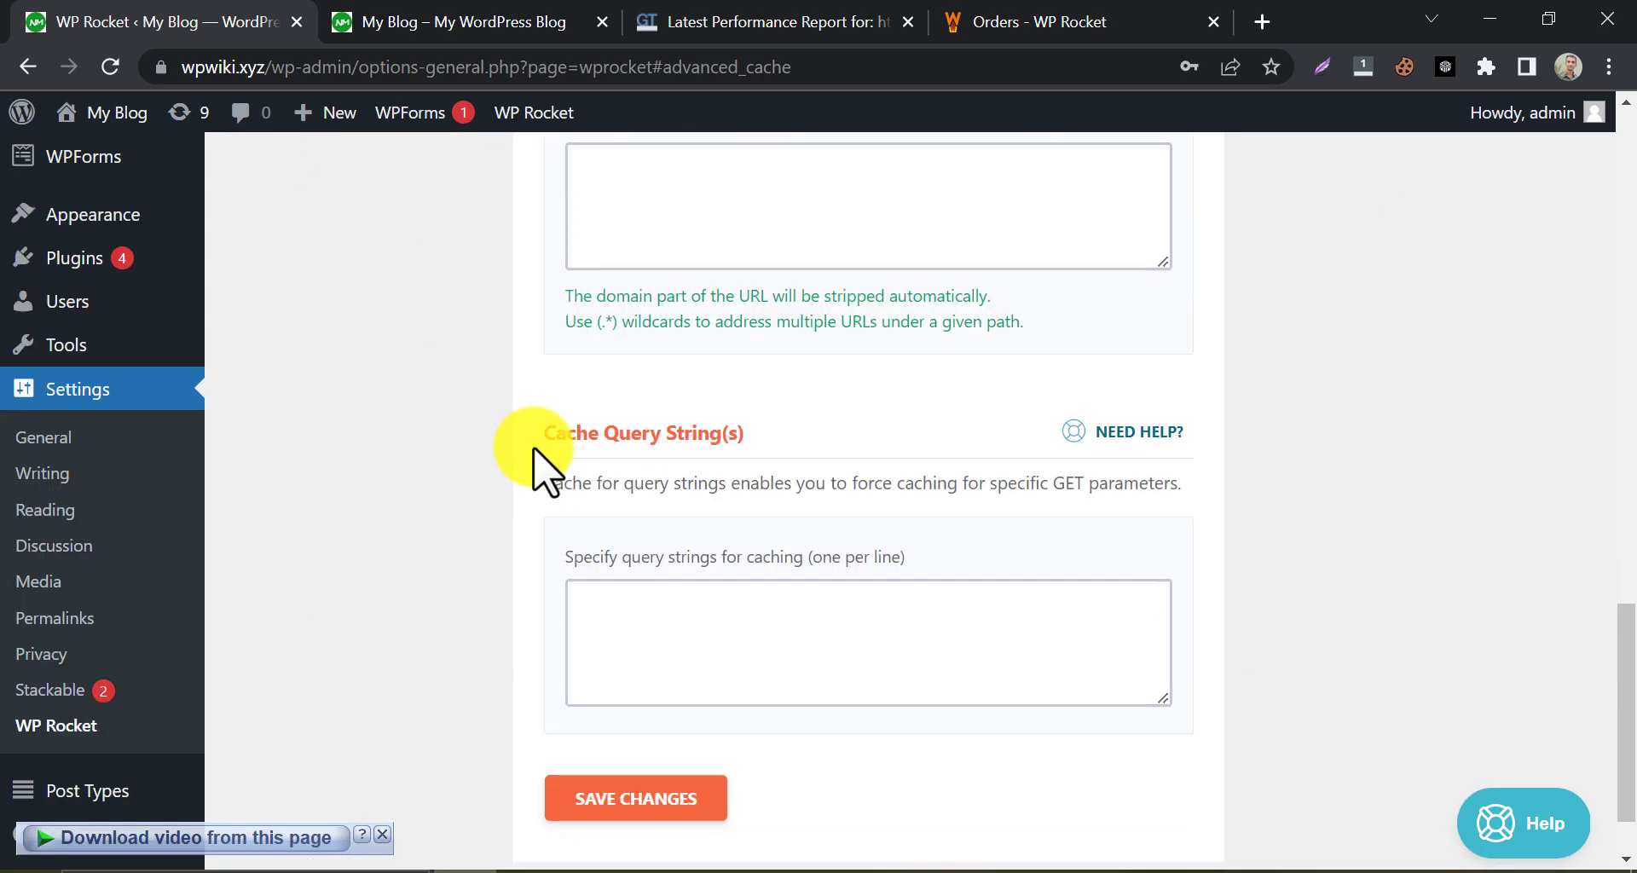
pyautogui.scroll(9, 541, 457)
# Include spam comments, trashed comments, post revisions and auto drafts in WP Rocket's database cleanup
pyautogui.click(401, 290)
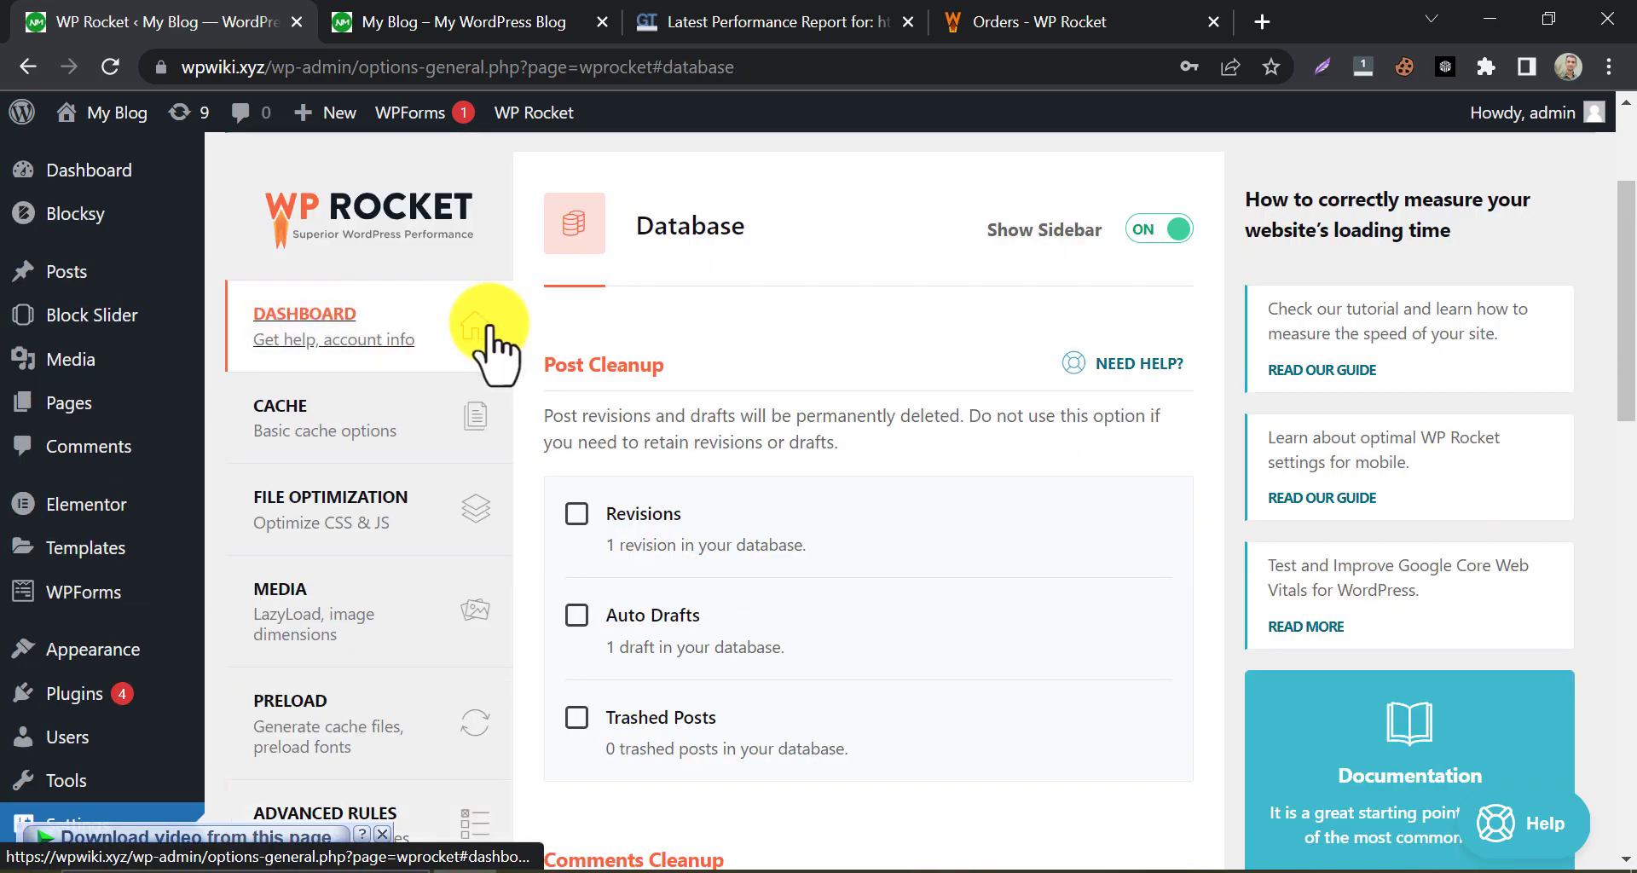
pyautogui.scroll(-2, 523, 366)
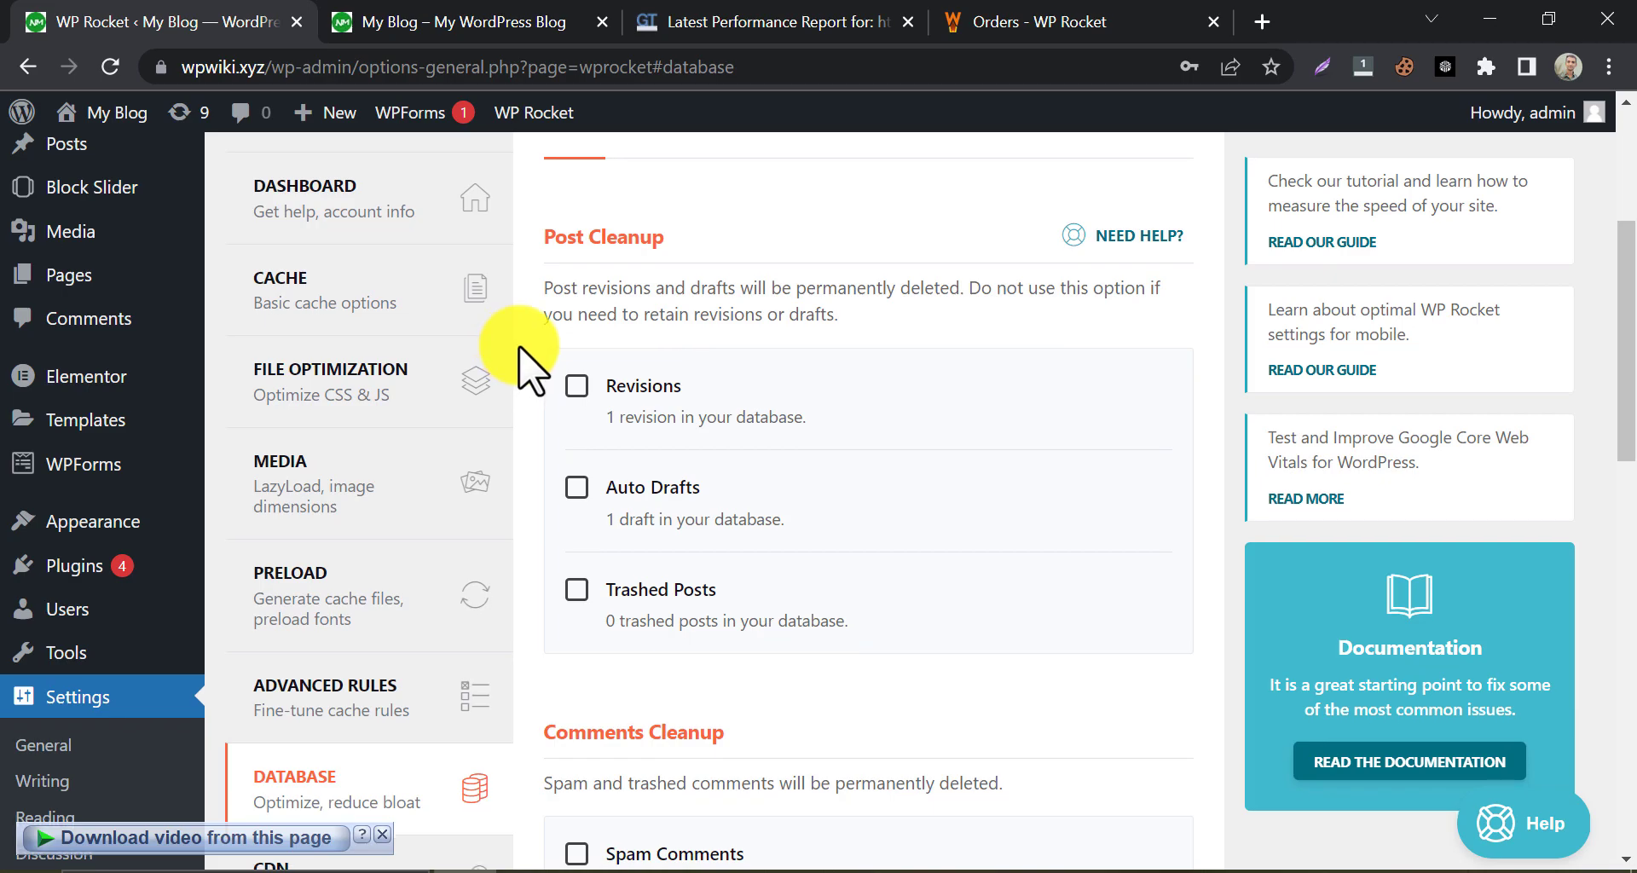
pyautogui.scroll(-6, 530, 368)
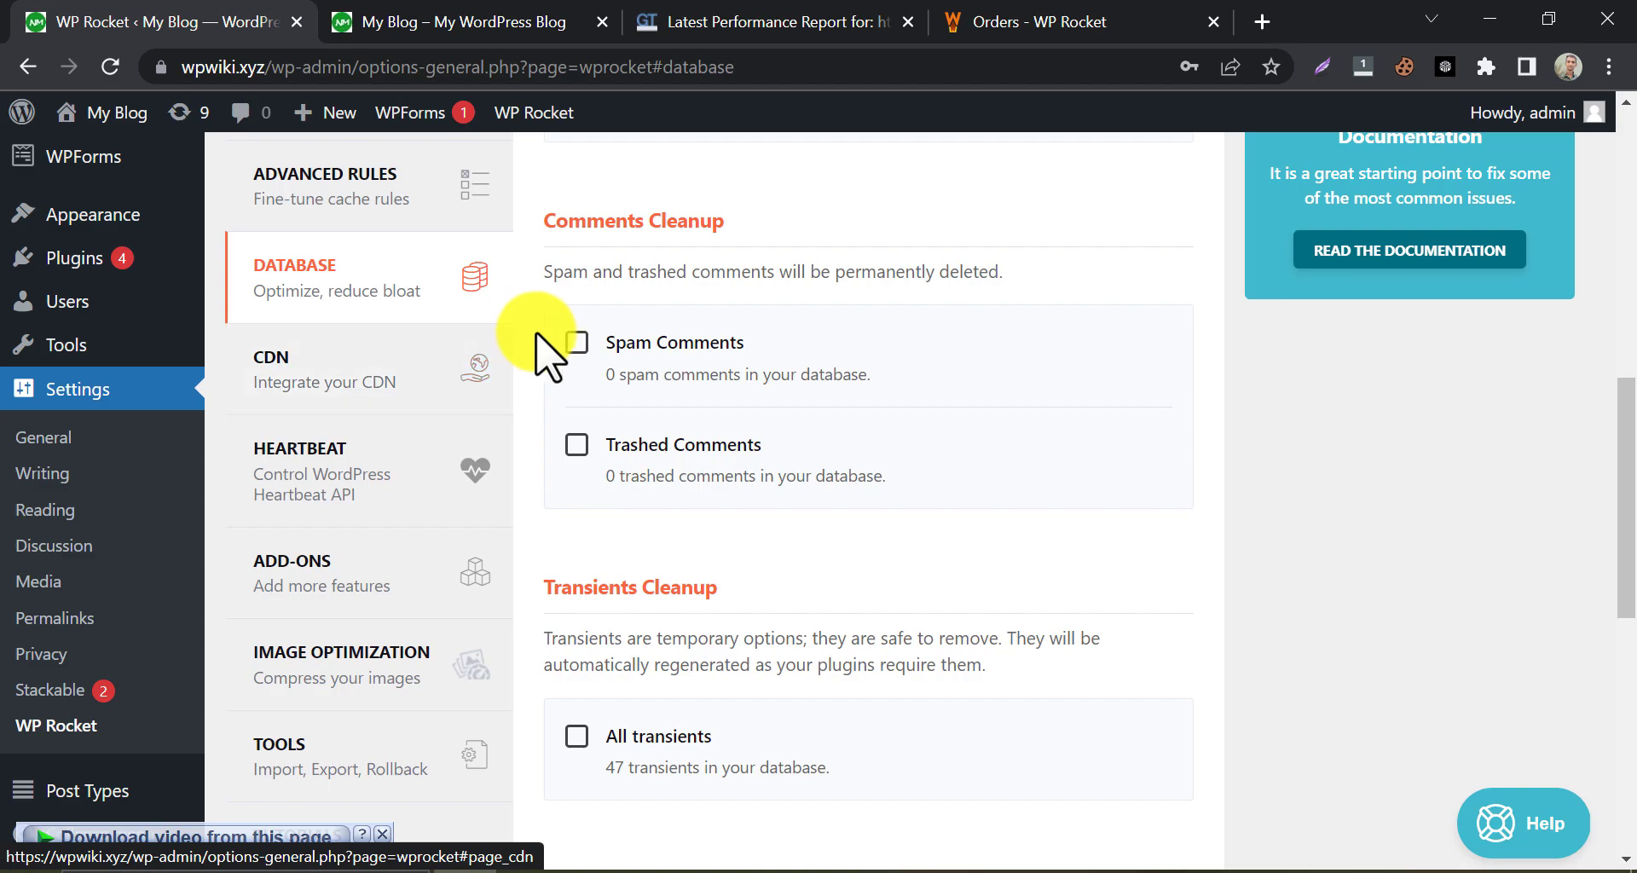
pyautogui.scroll(-3, 530, 350)
pyautogui.scroll(3, 539, 347)
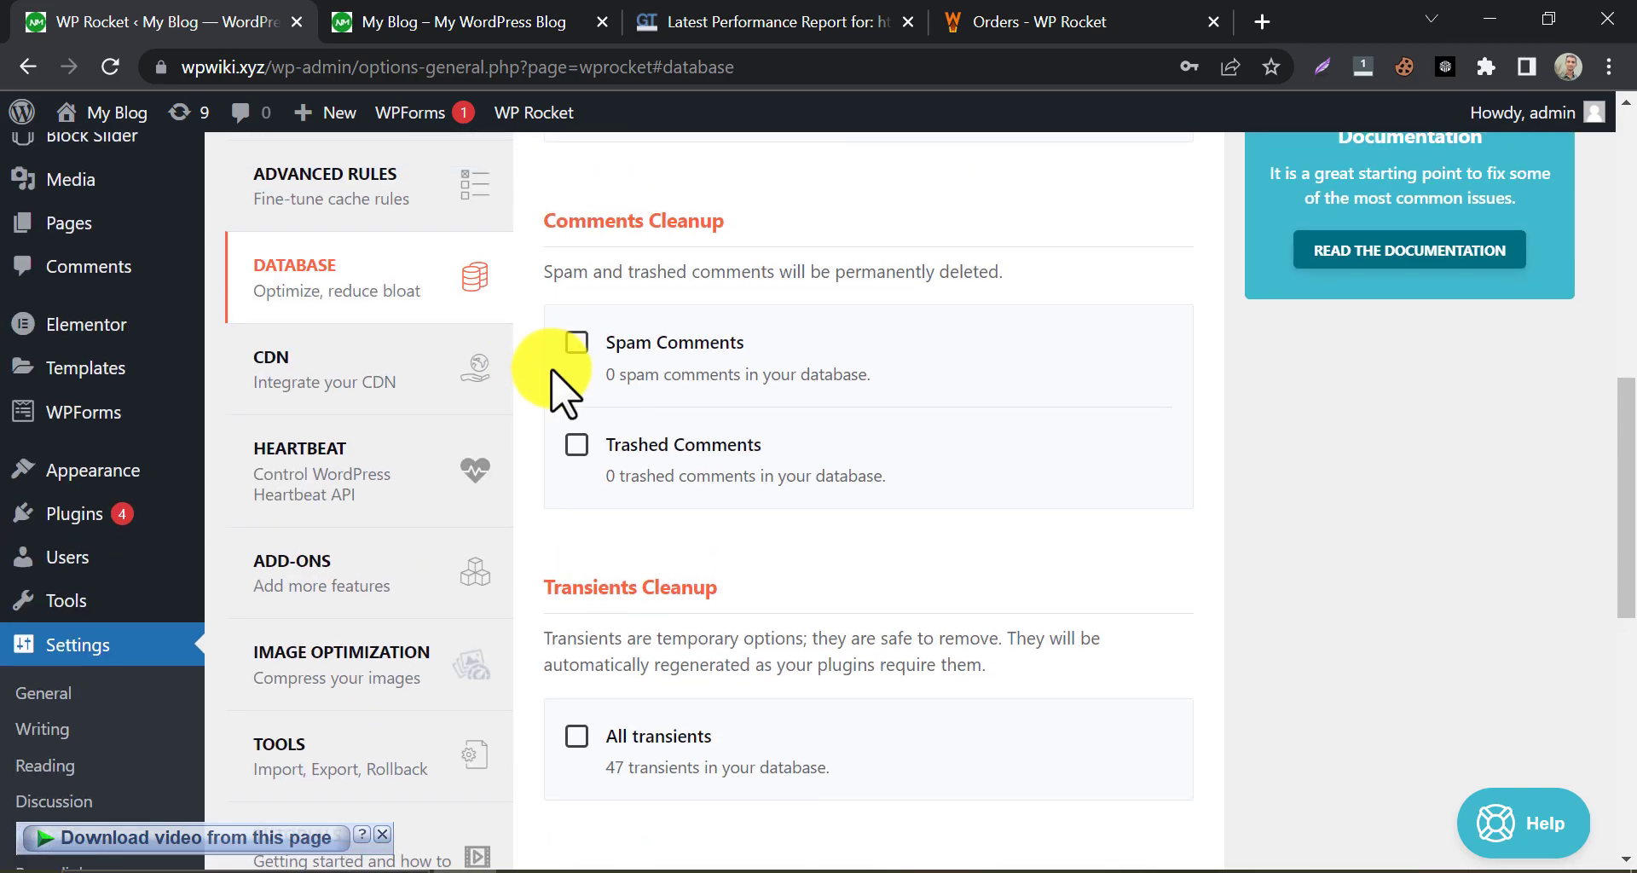
pyautogui.click(580, 340)
pyautogui.click(577, 444)
pyautogui.scroll(8, 562, 460)
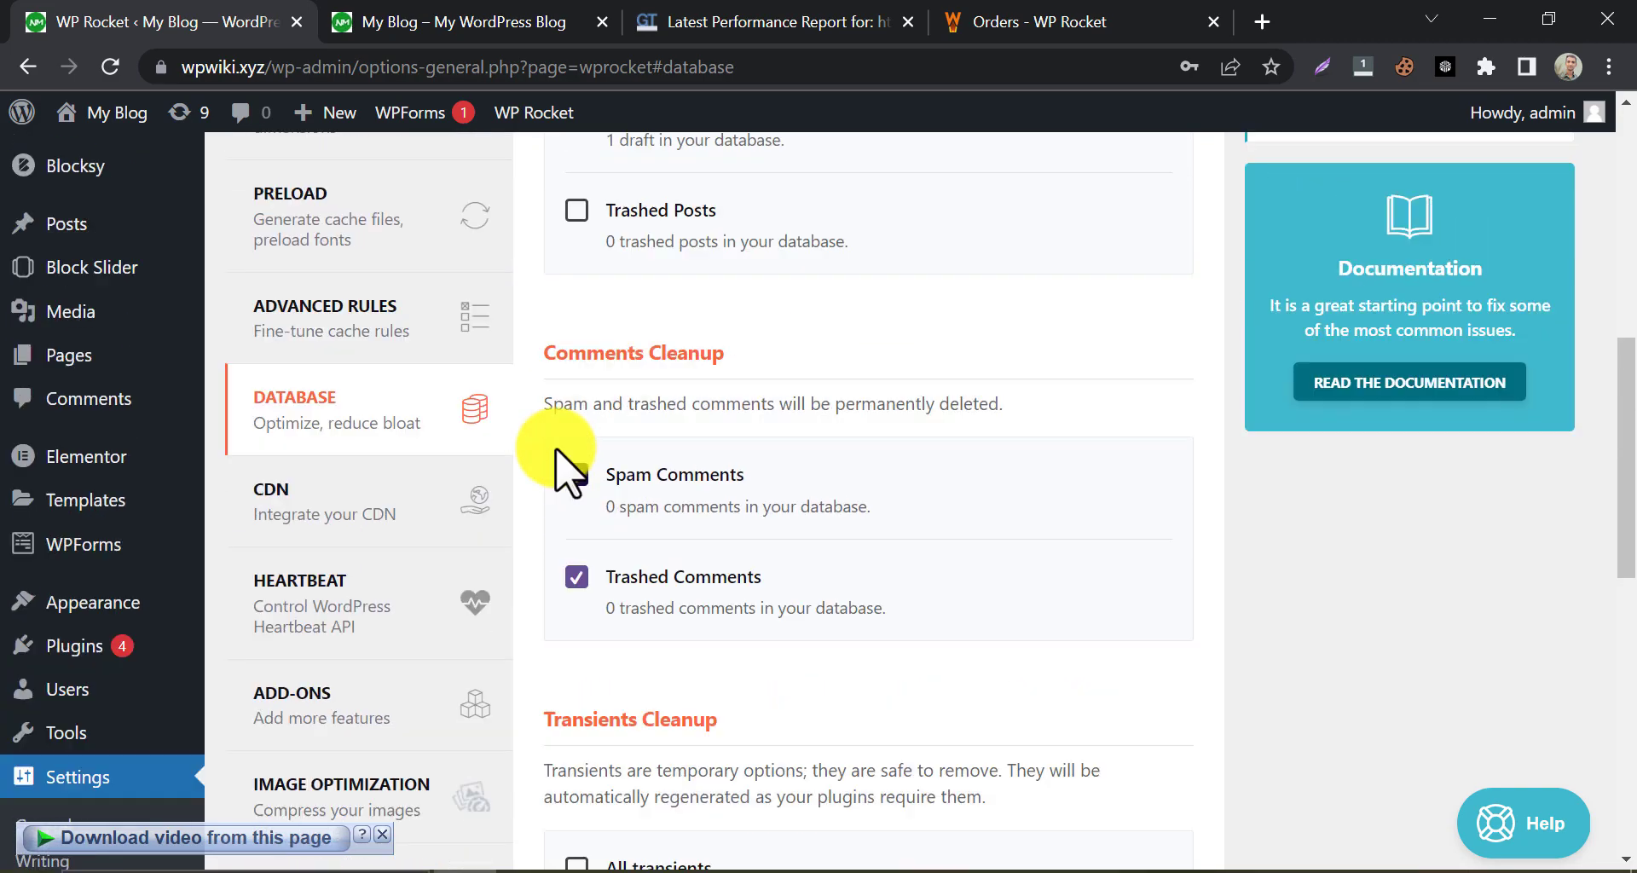
pyautogui.click(570, 507)
pyautogui.click(576, 615)
# Add all transients, schedule automatic cleanup Monthly, and save and run the optimization
pyautogui.scroll(-2, 580, 616)
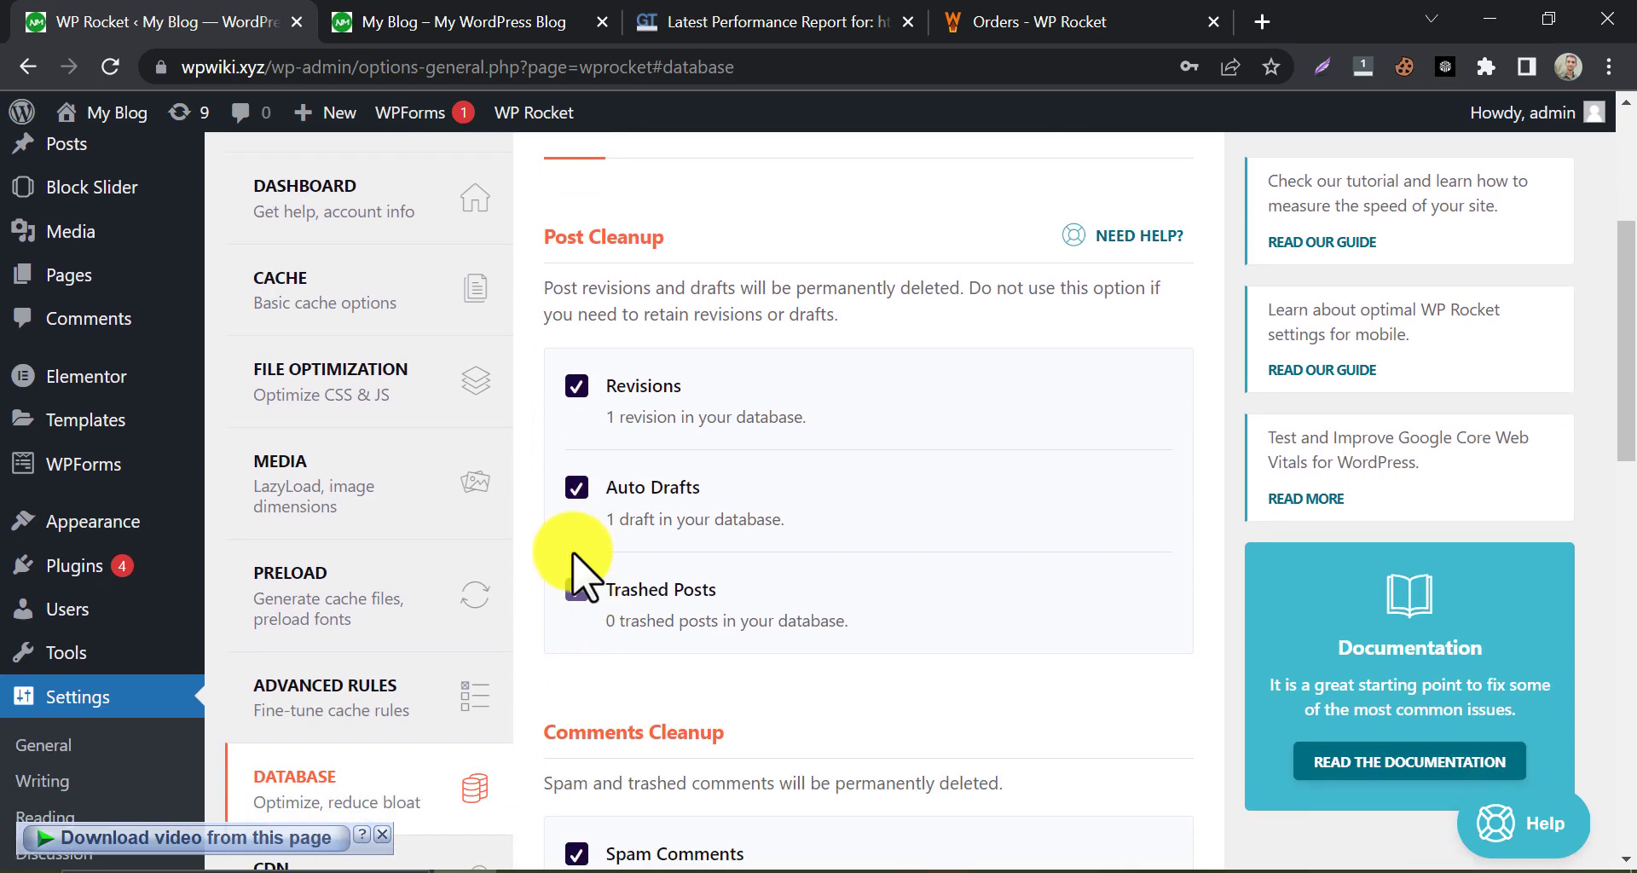
pyautogui.scroll(-10, 546, 563)
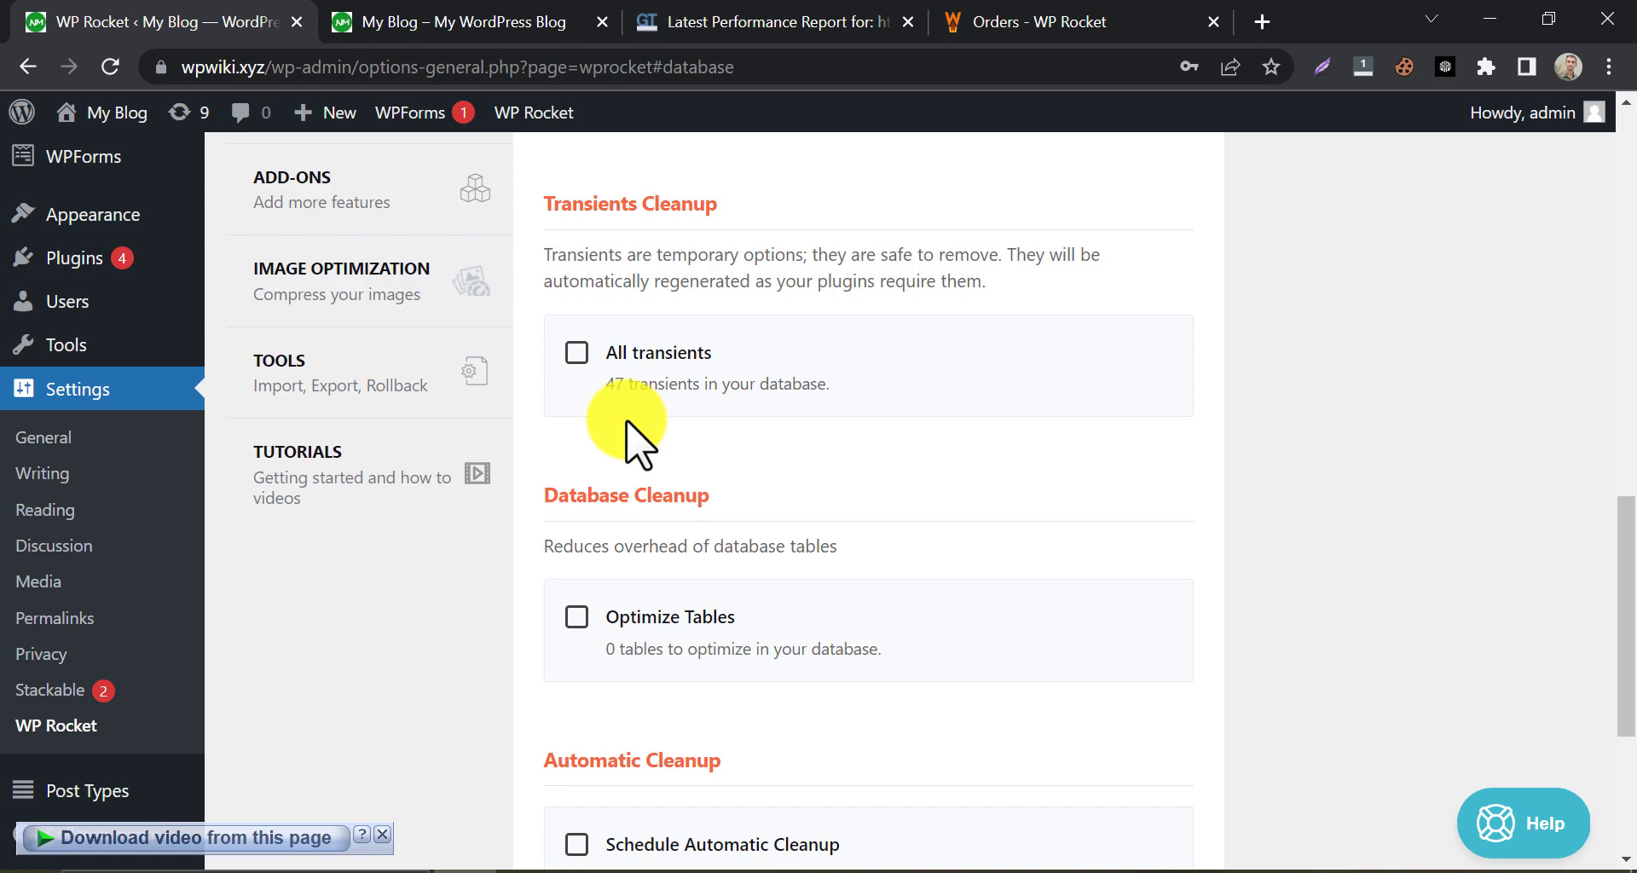
pyautogui.click(574, 354)
pyautogui.scroll(-4, 548, 388)
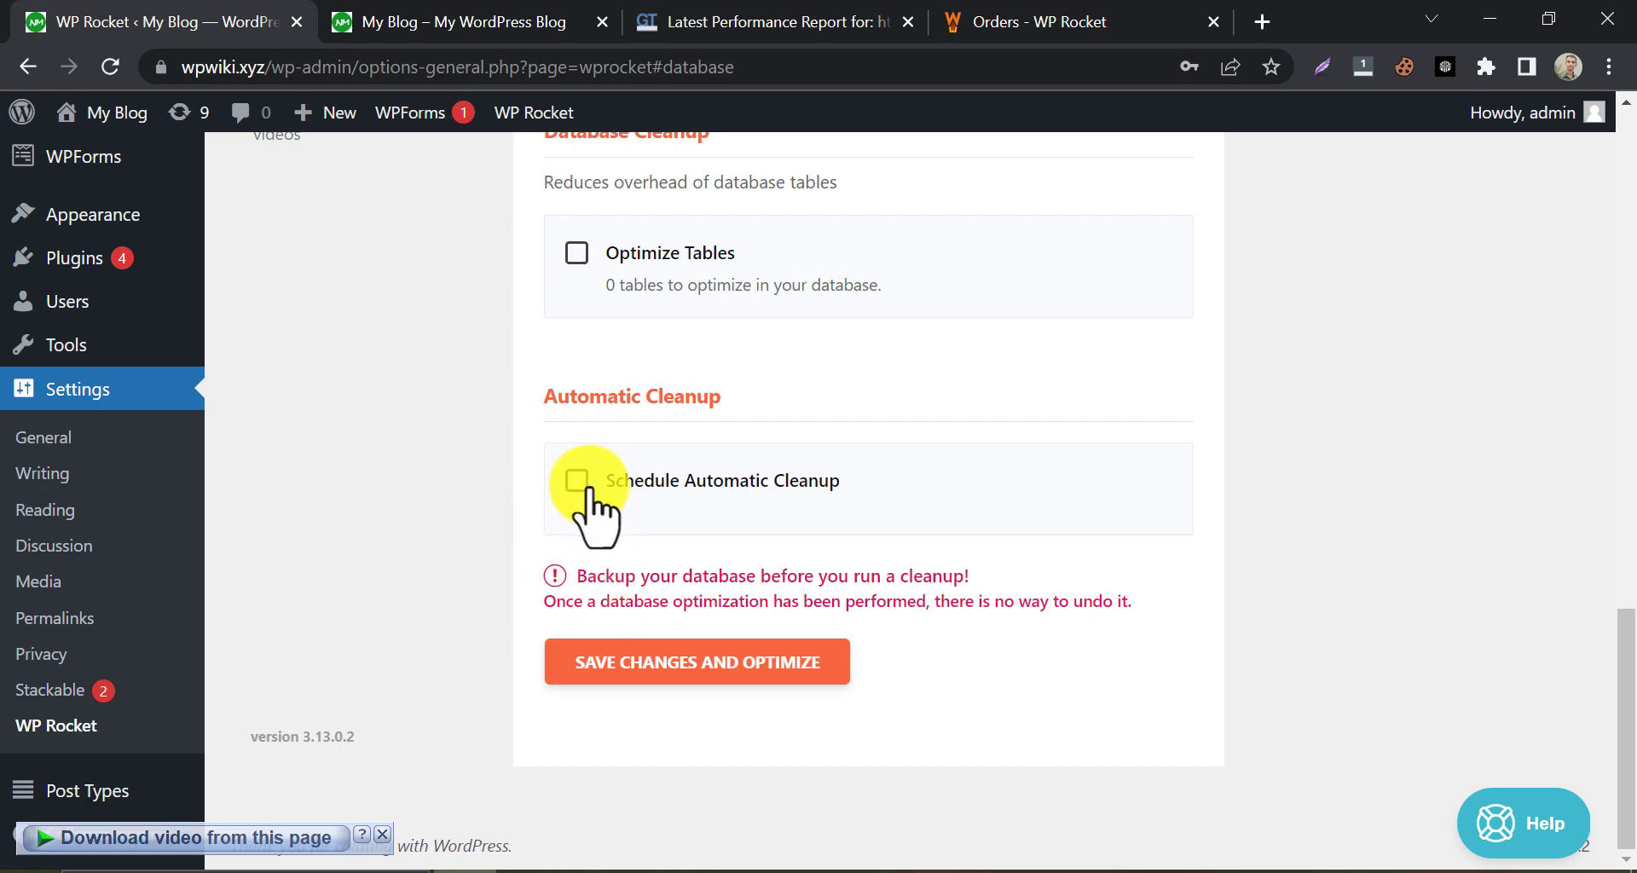
pyautogui.click(576, 482)
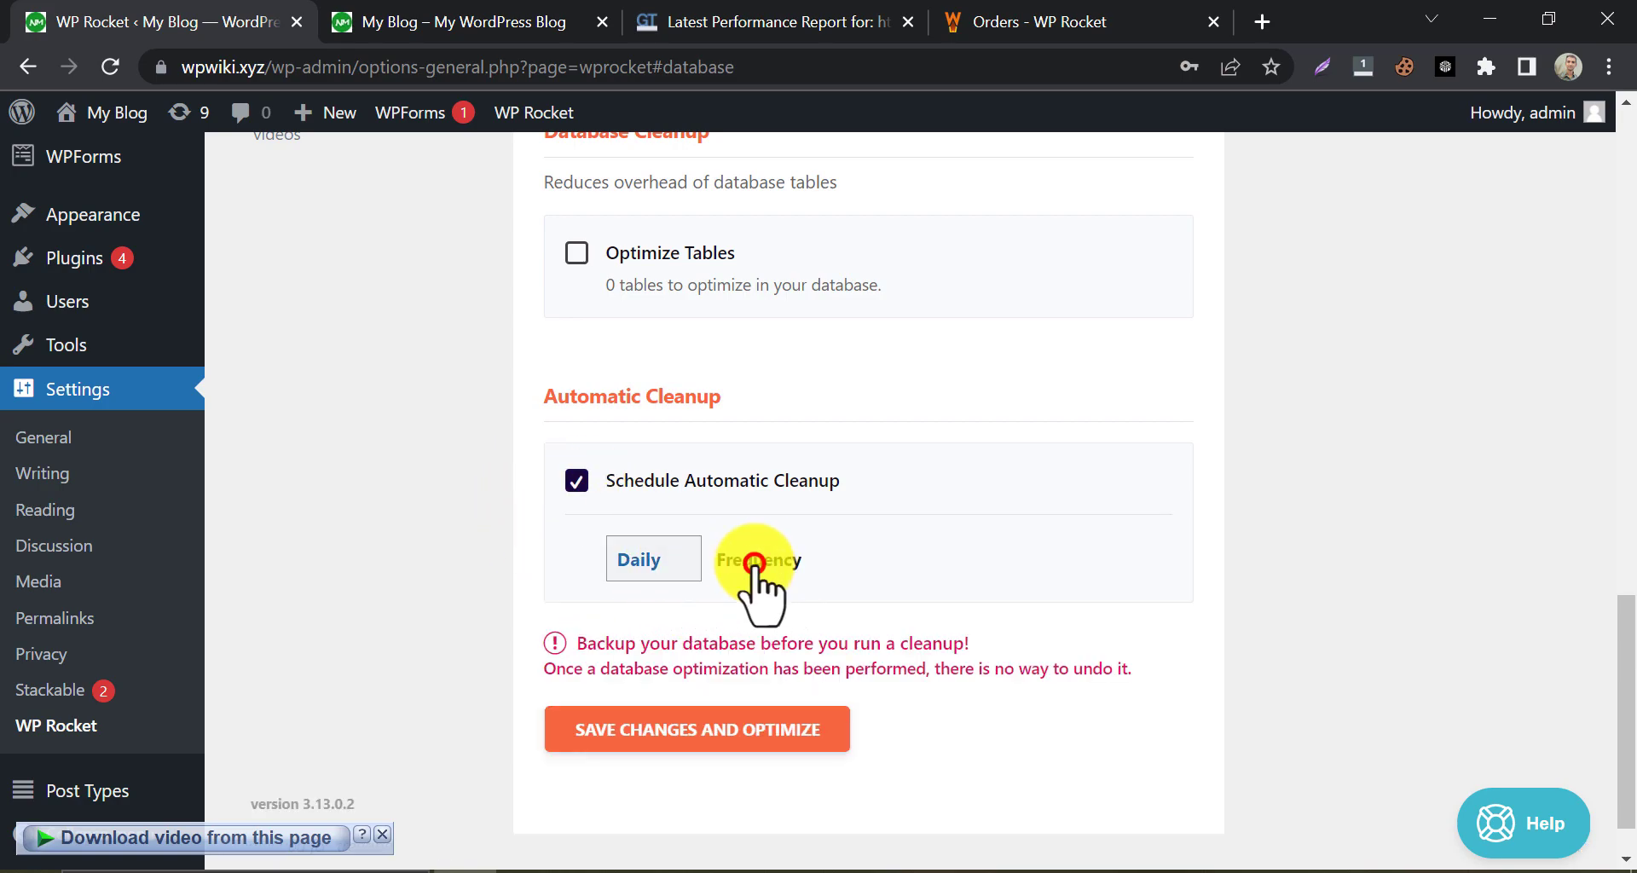
pyautogui.click(655, 561)
pyautogui.click(652, 620)
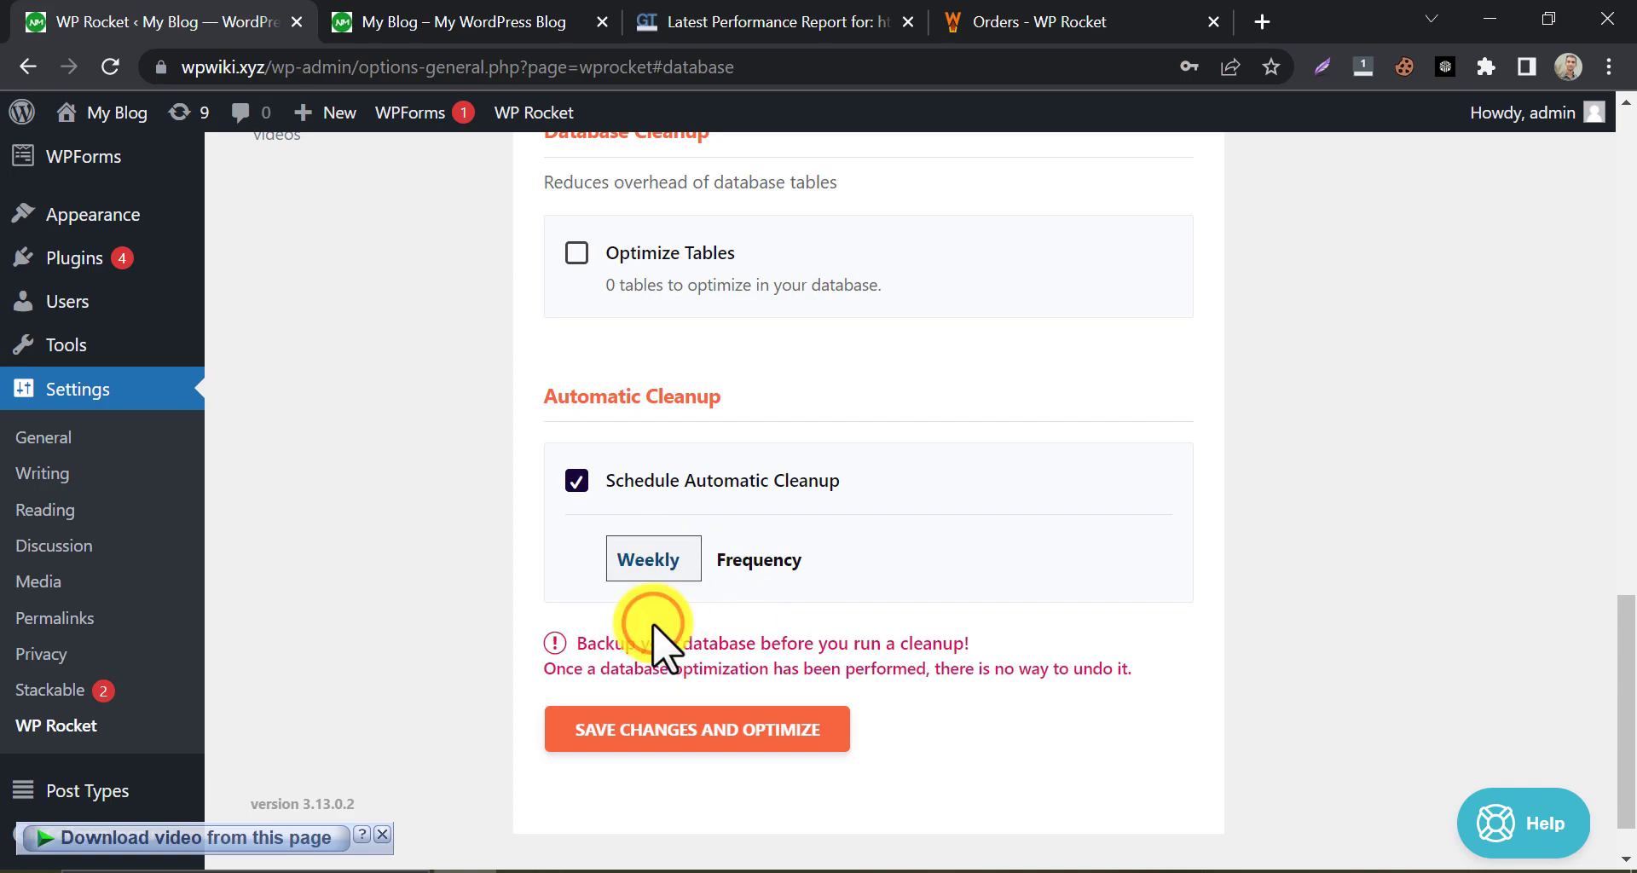
pyautogui.click(652, 561)
pyautogui.click(651, 645)
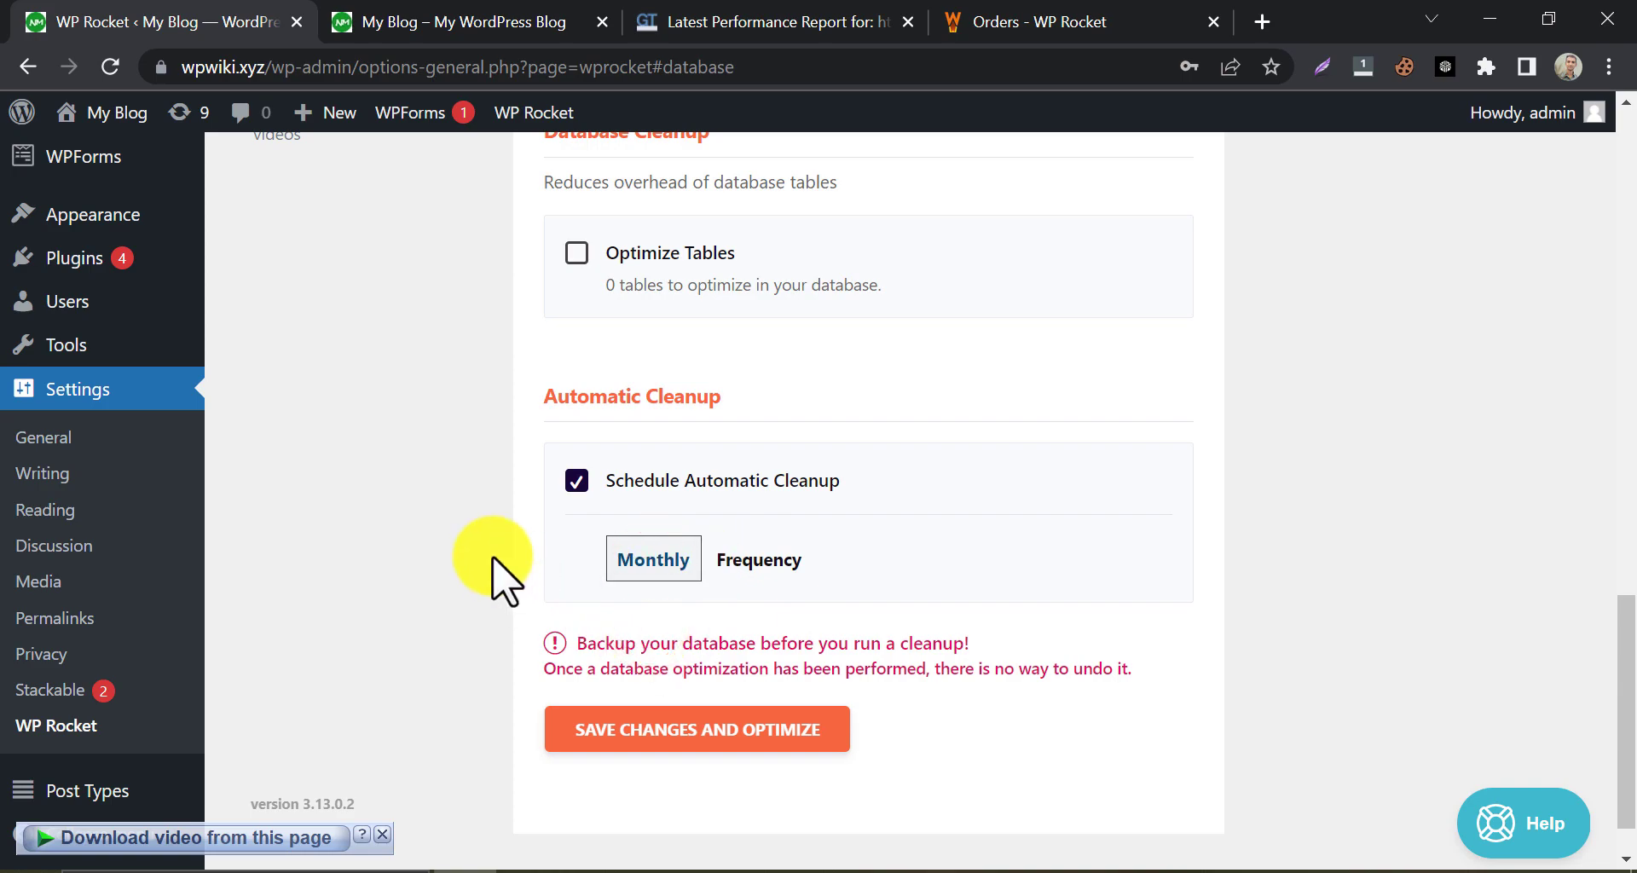
pyautogui.click(623, 729)
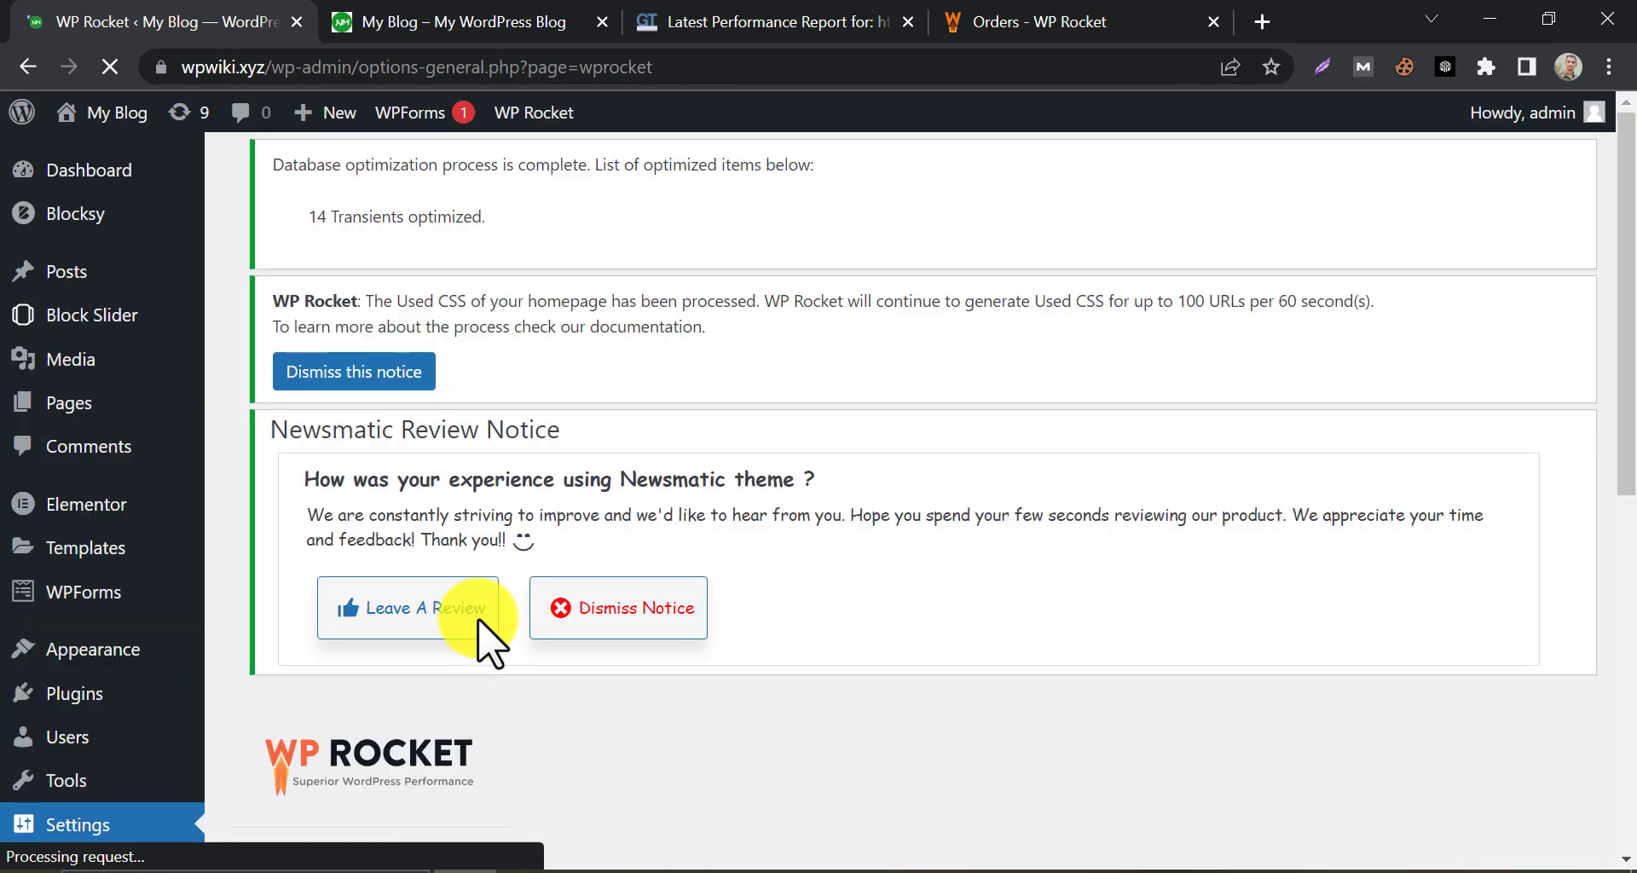
pyautogui.scroll(-10, 477, 409)
# Review WP Rocket's CDN settings without changing them
pyautogui.click(365, 307)
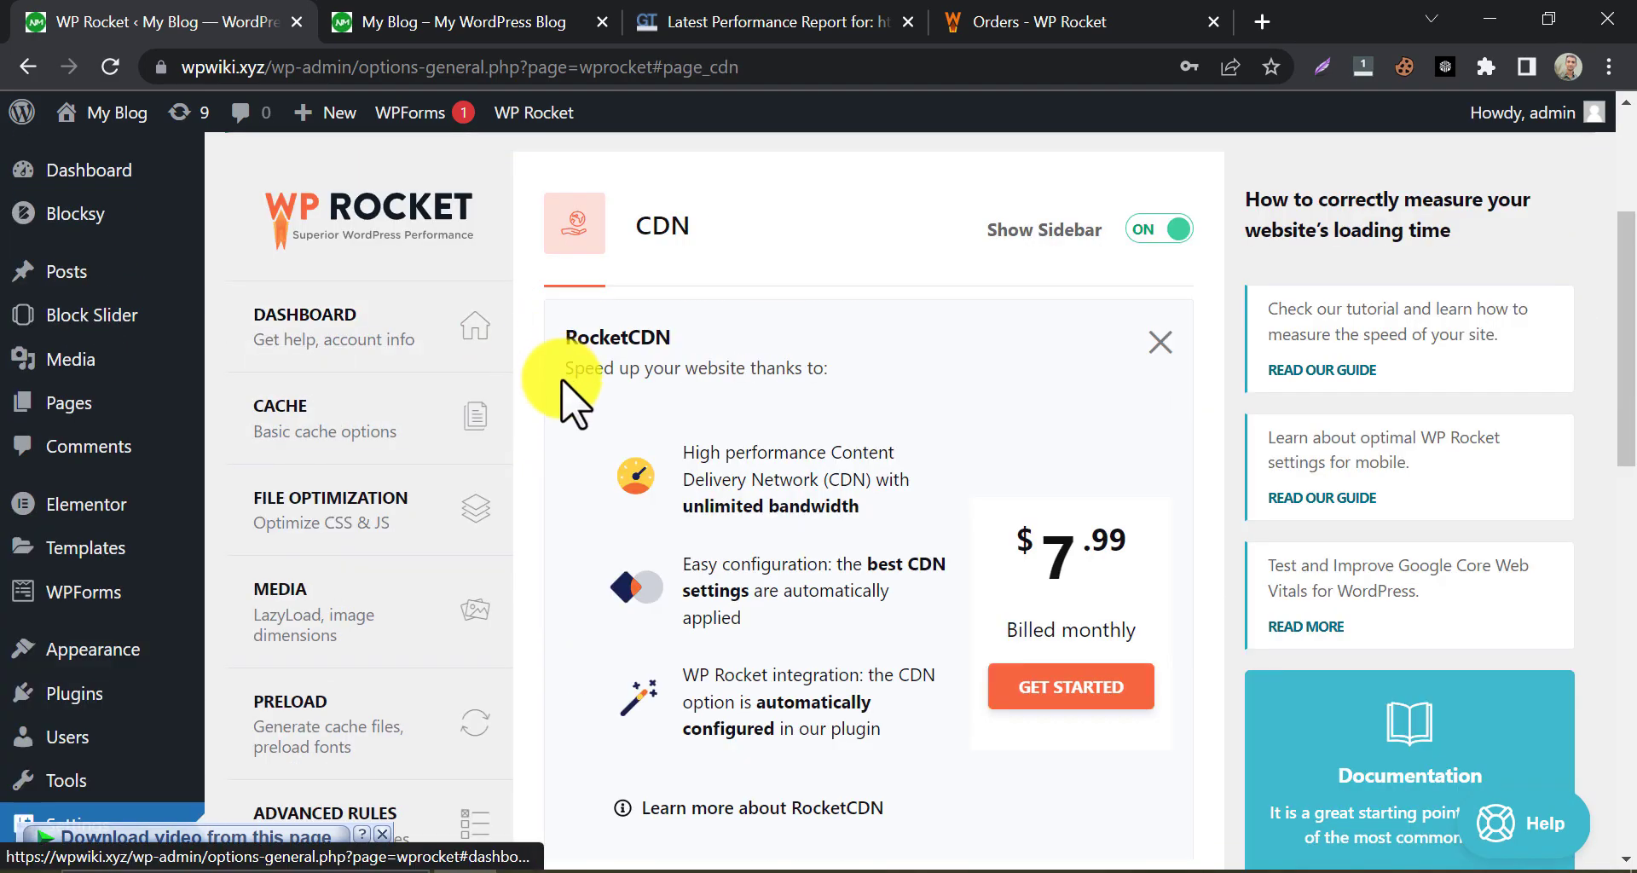
pyautogui.scroll(-3, 765, 435)
pyautogui.scroll(2, 895, 393)
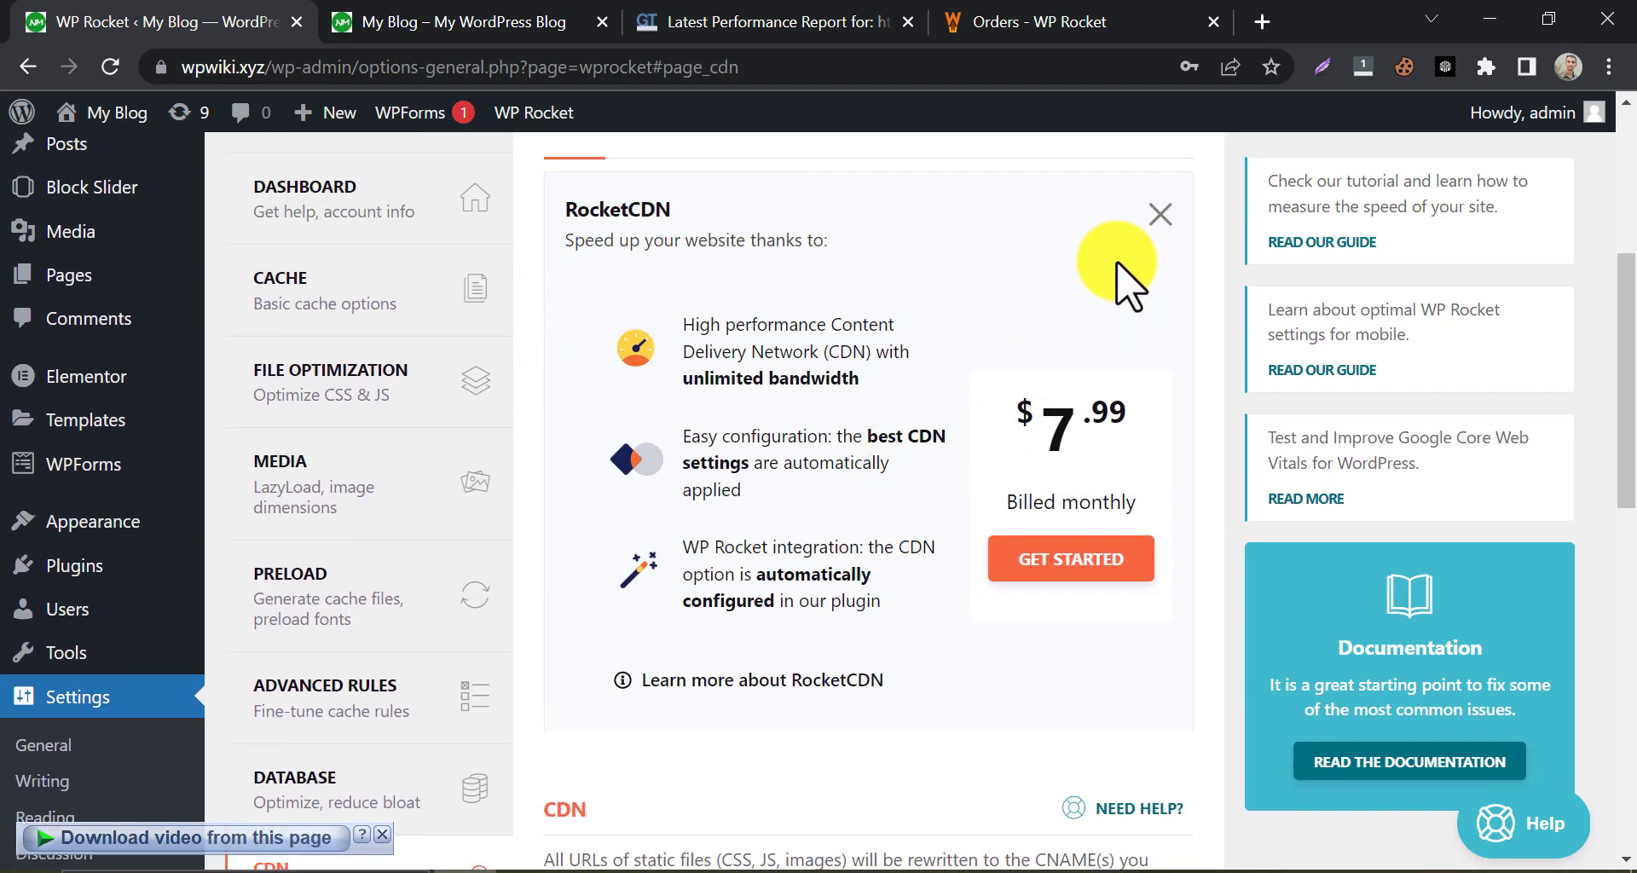
pyautogui.scroll(-7, 1024, 358)
pyautogui.scroll(-4, 634, 501)
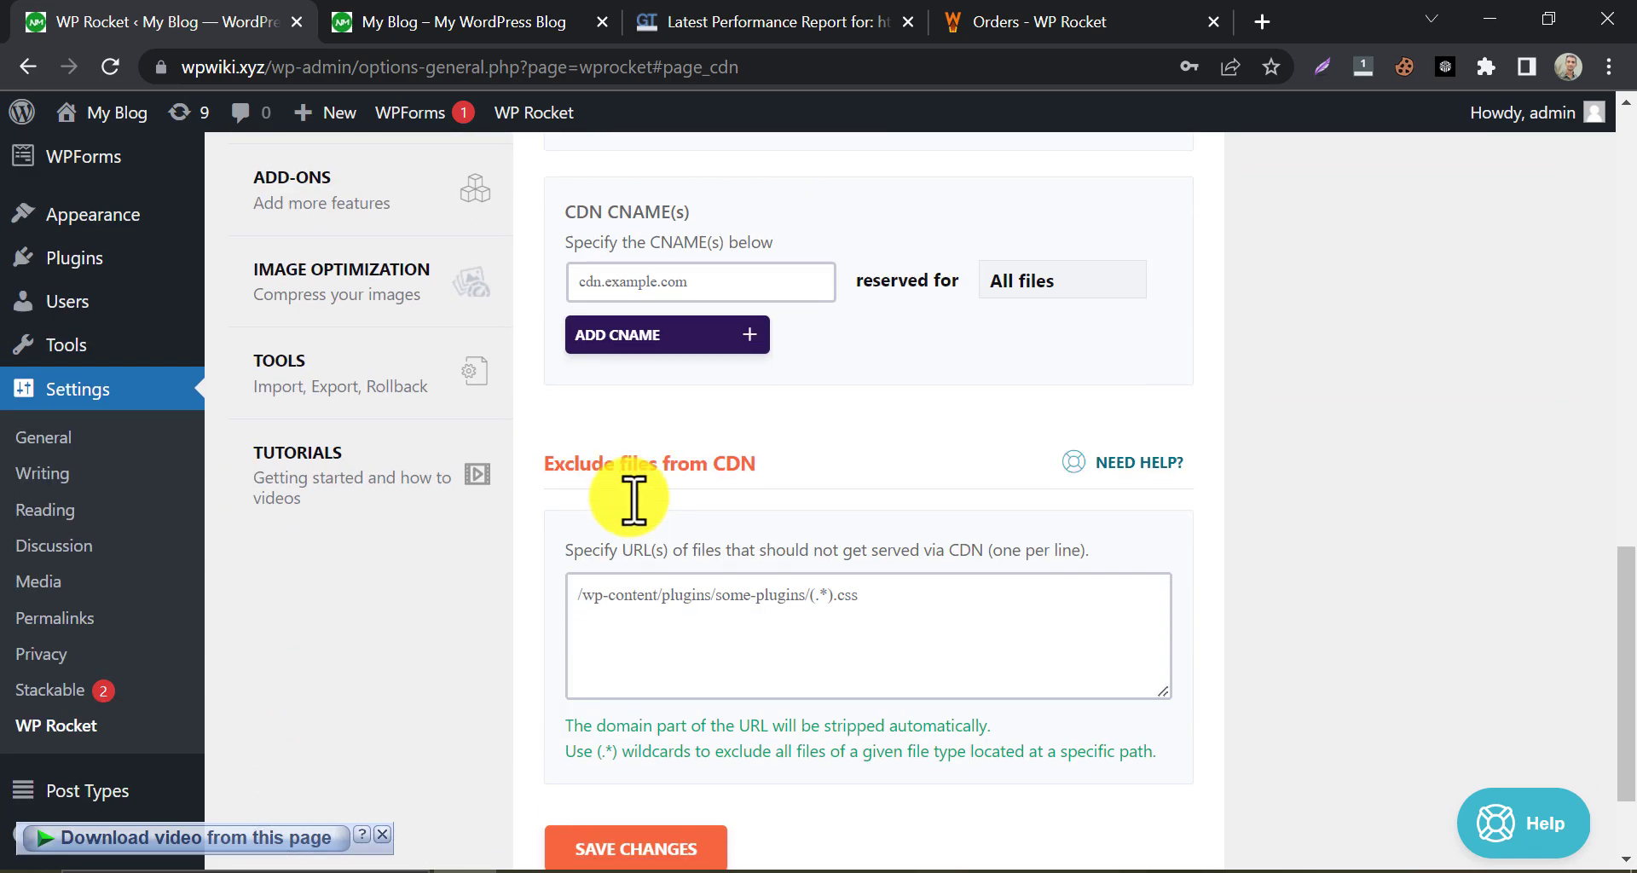
pyautogui.scroll(5, 642, 511)
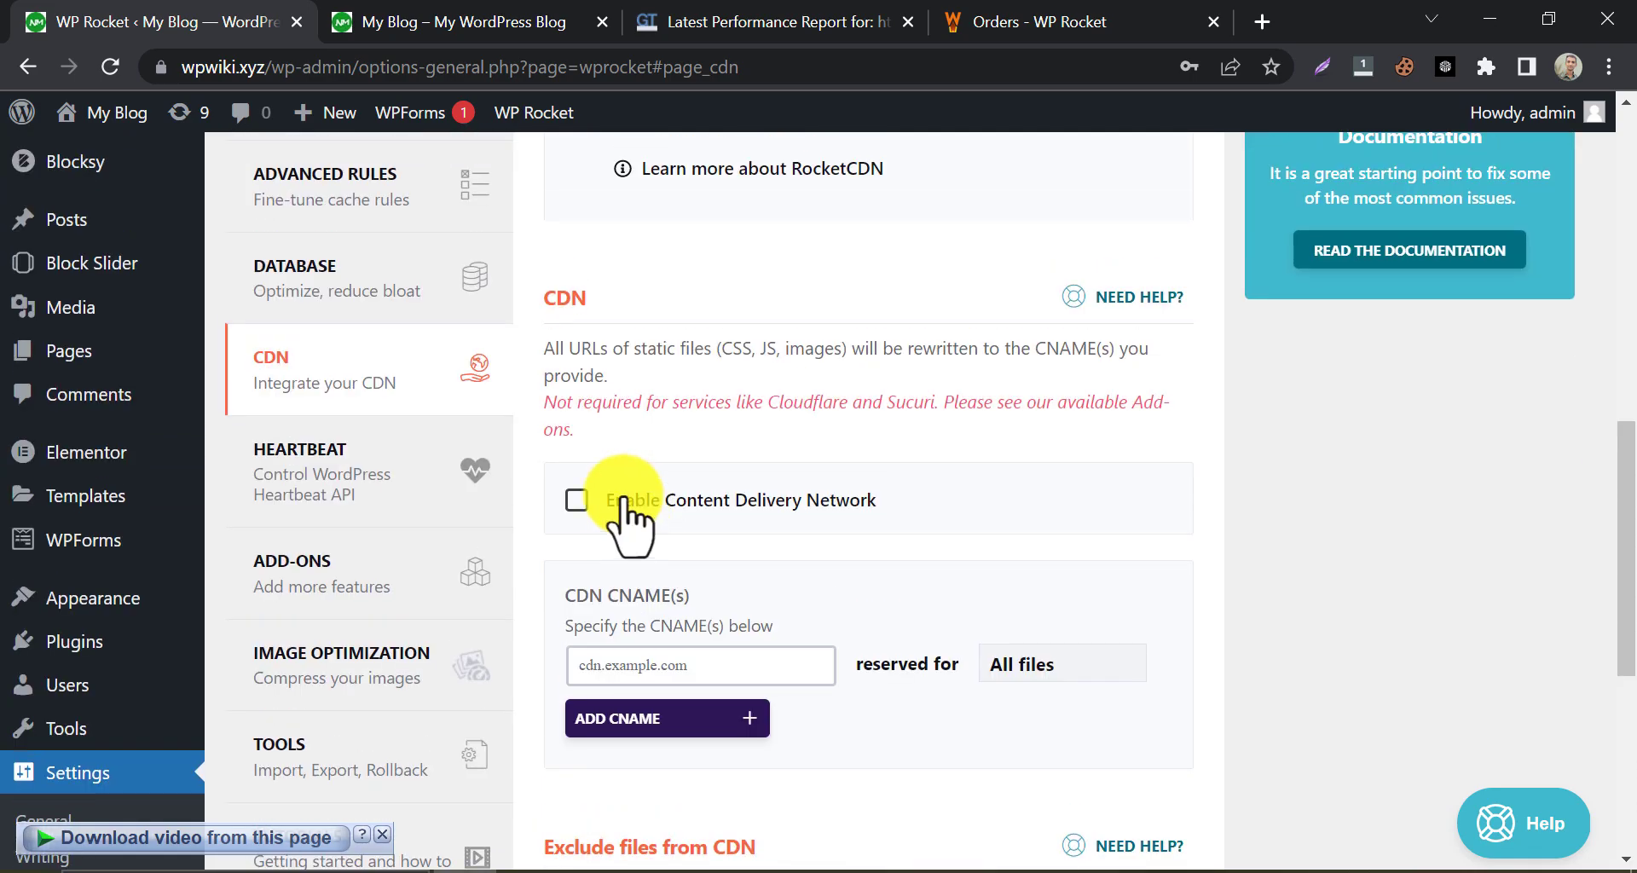
# Turn on Control Heartbeat in WP Rocket's Heartbeat settings and save
pyautogui.click(352, 435)
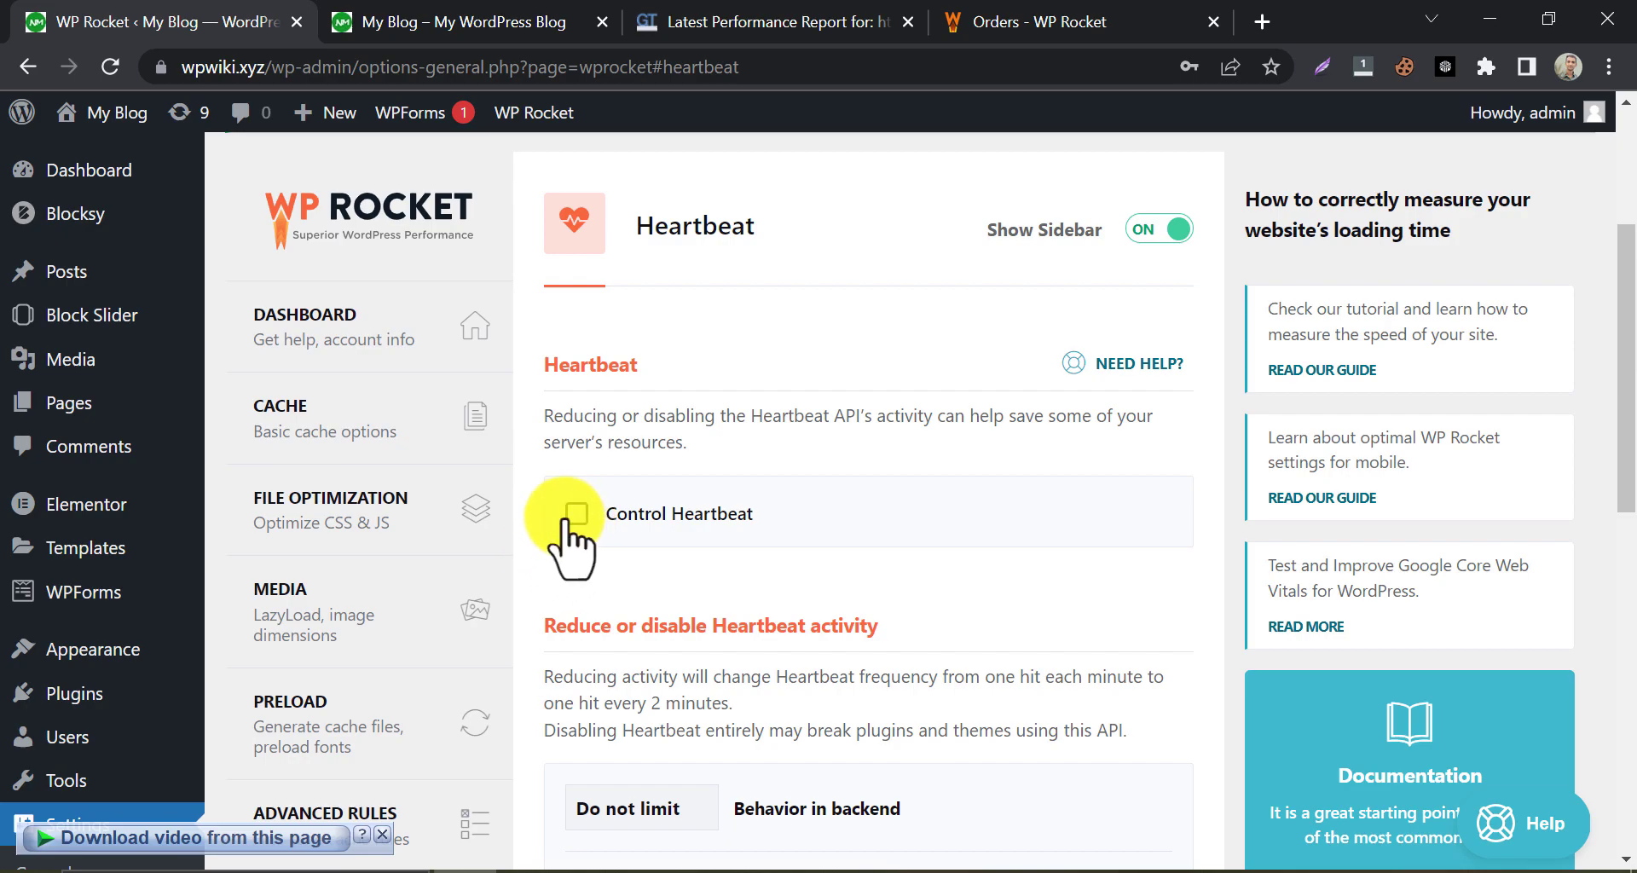
pyautogui.click(577, 514)
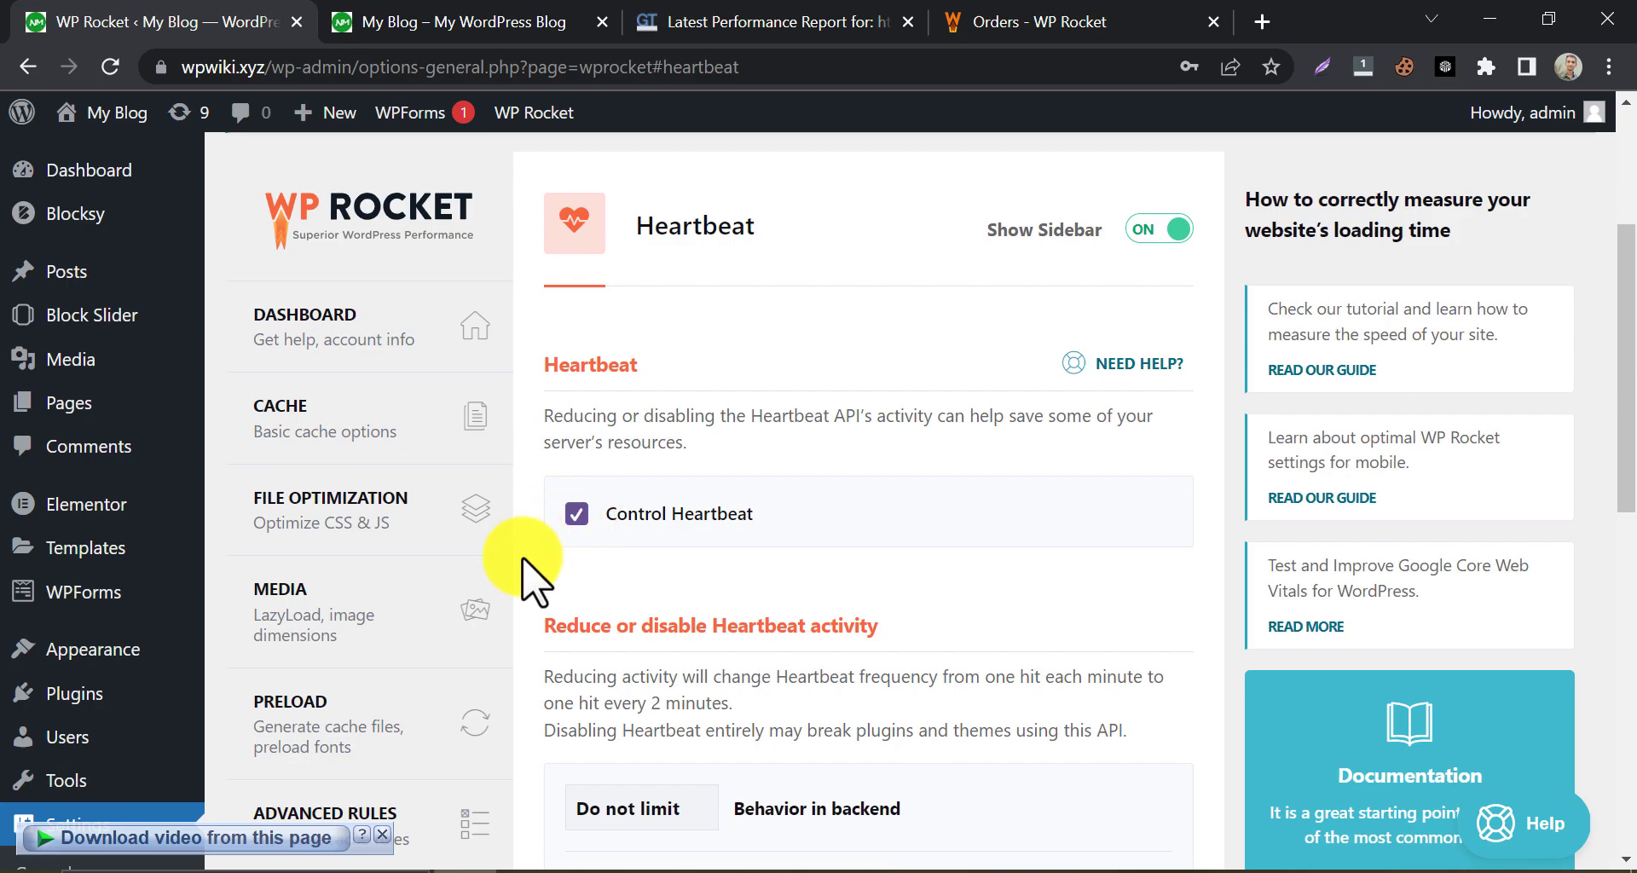
pyautogui.scroll(-3, 533, 580)
pyautogui.click(588, 833)
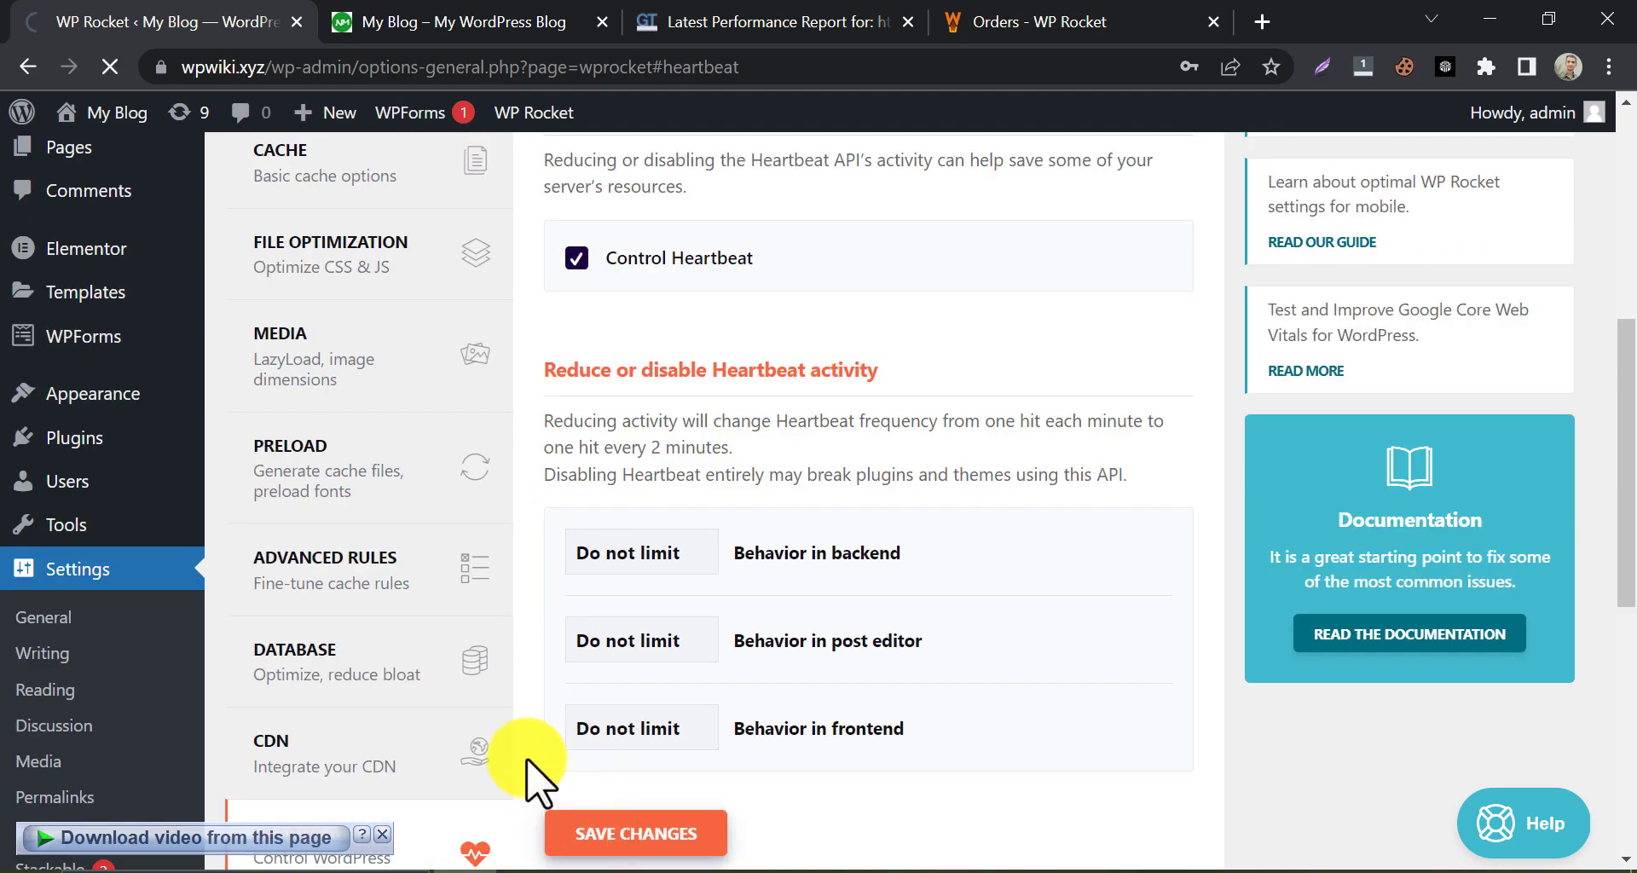
pyautogui.scroll(-1, 478, 648)
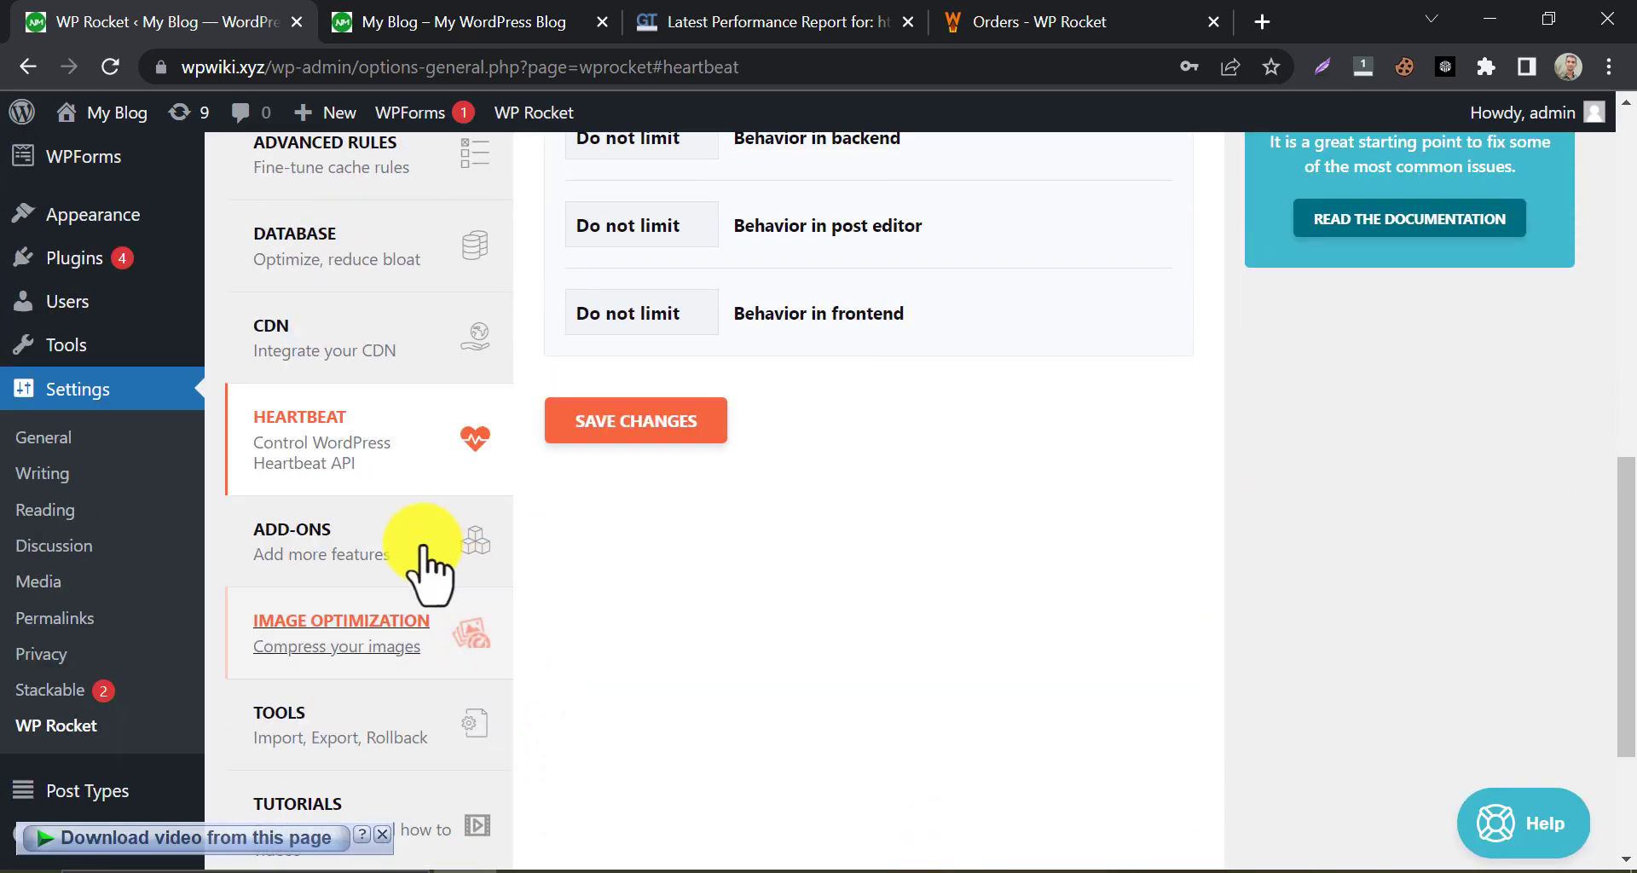
pyautogui.click(503, 565)
# Try the Cloudflare add-on switch, then turn it back off
pyautogui.scroll(-4, 546, 585)
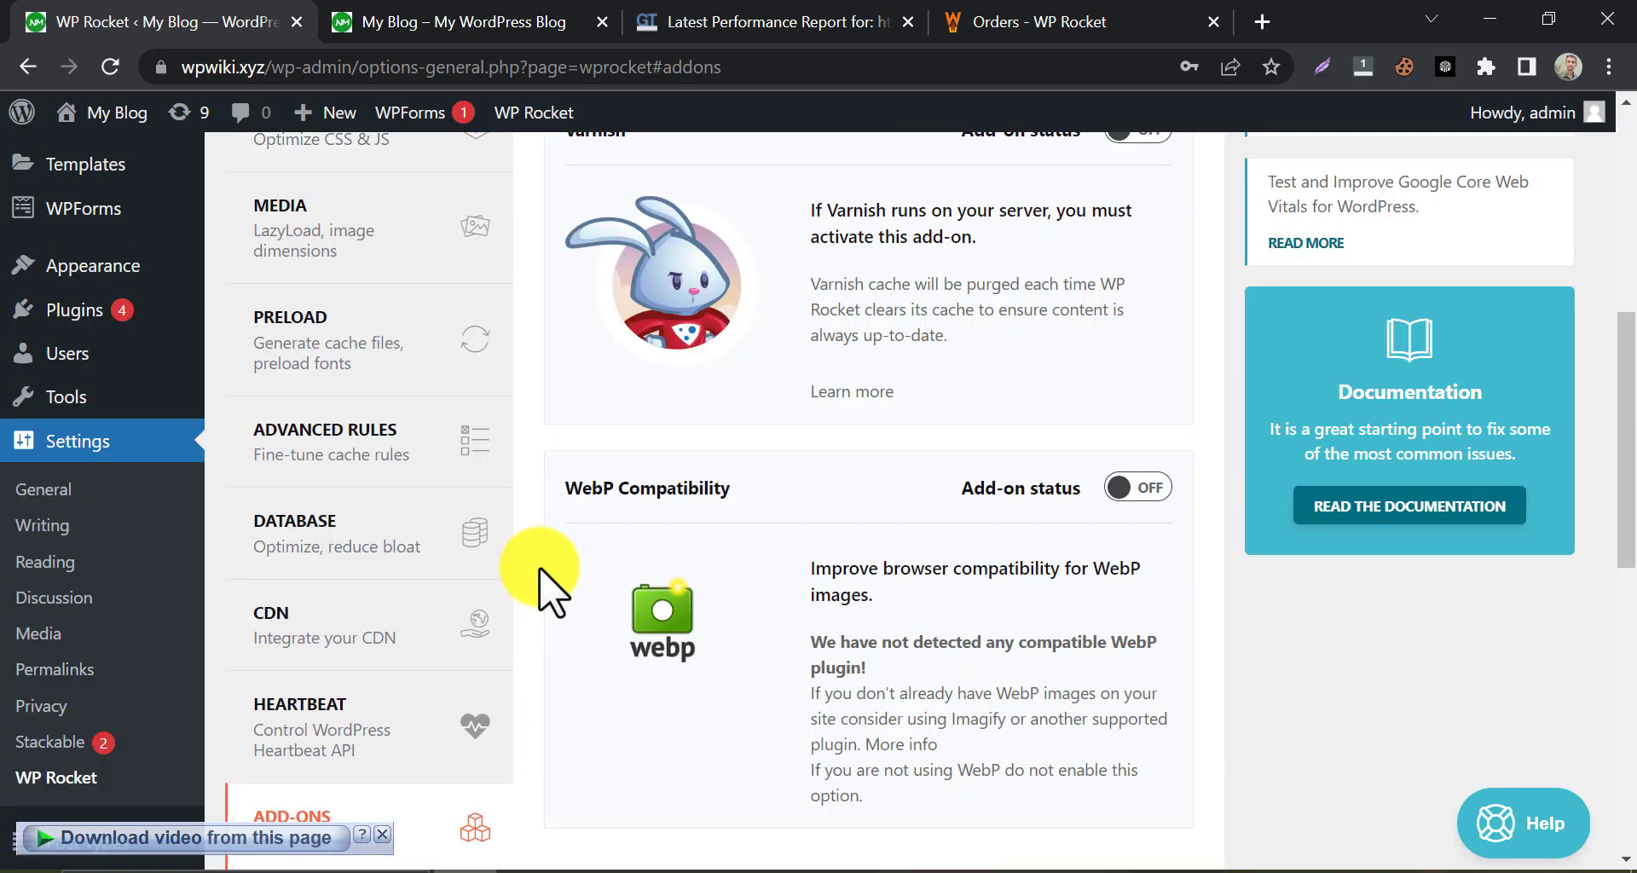
pyautogui.scroll(-7, 546, 589)
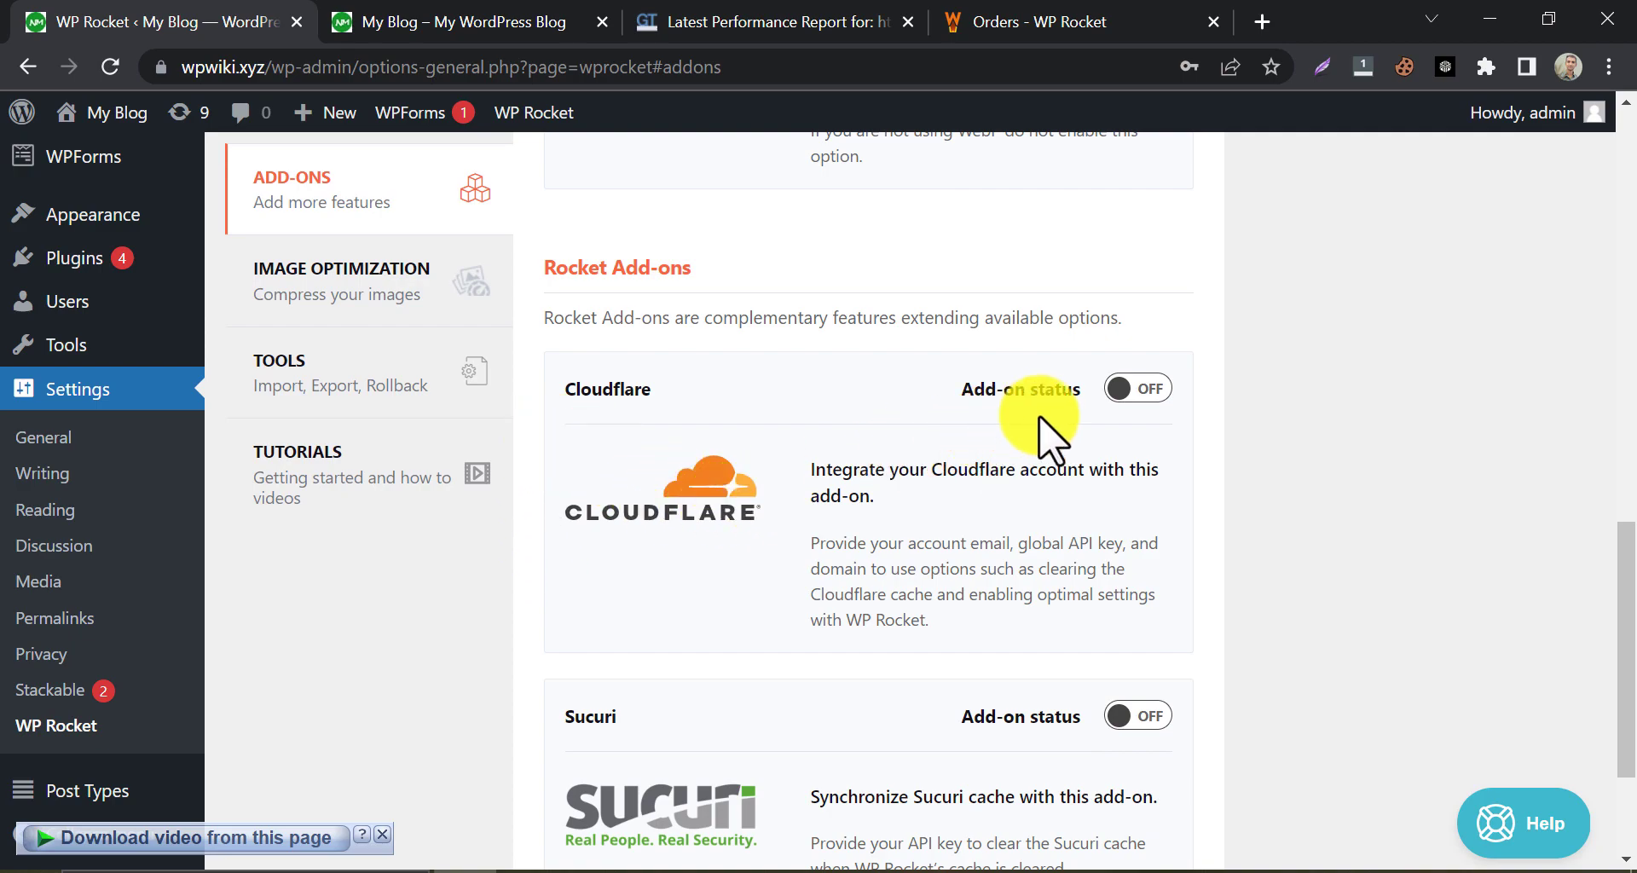
pyautogui.click(1130, 389)
pyautogui.scroll(-3, 1133, 395)
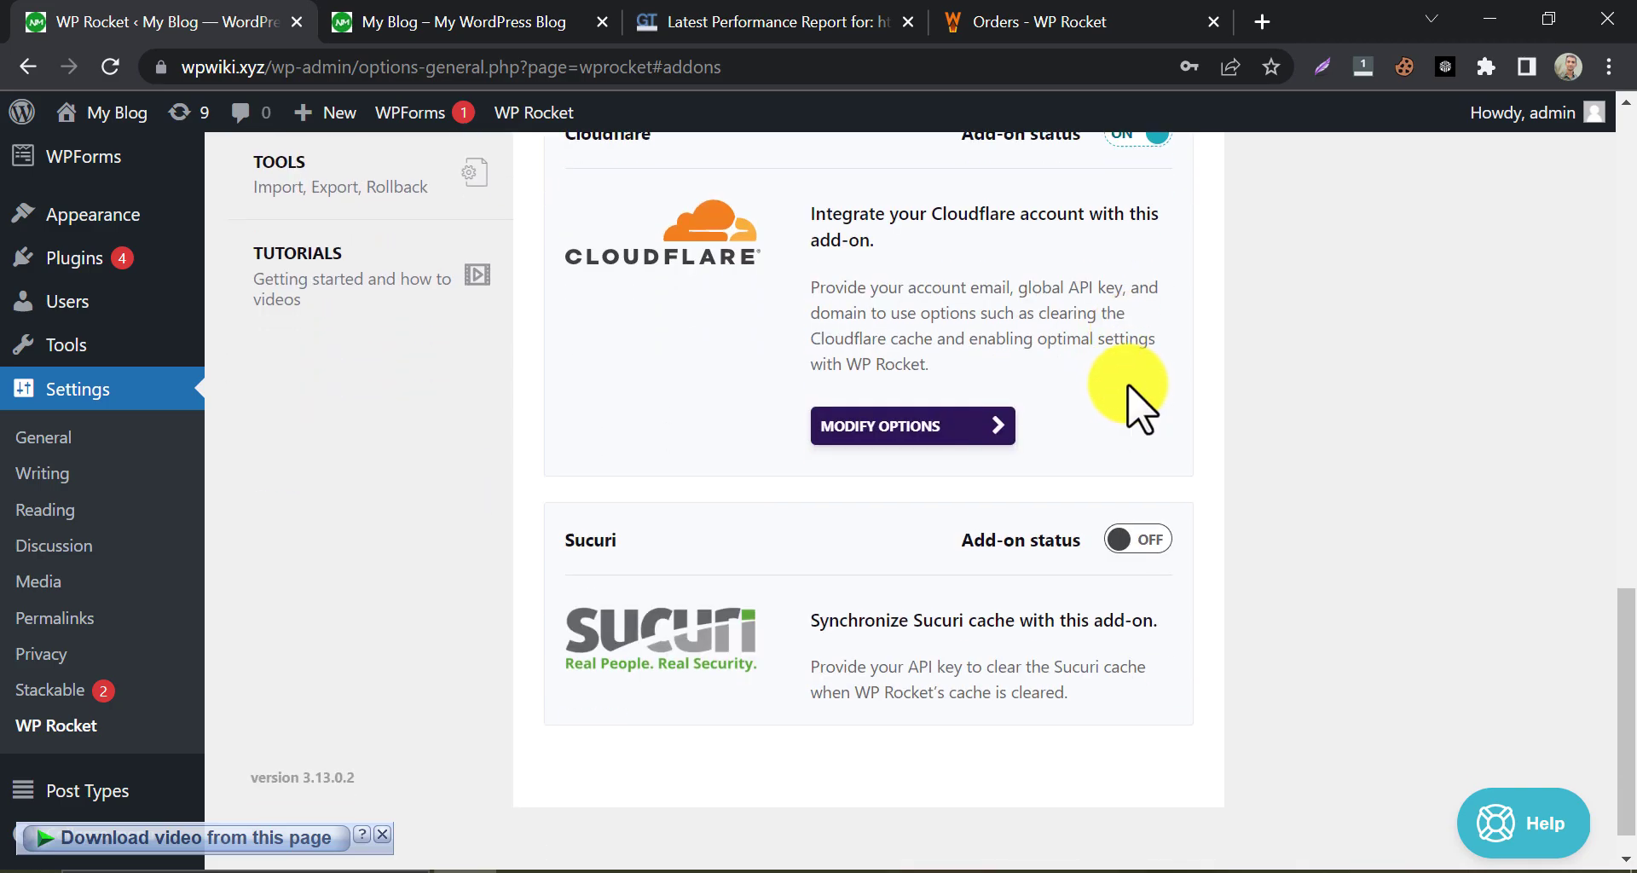
pyautogui.scroll(2, 1104, 410)
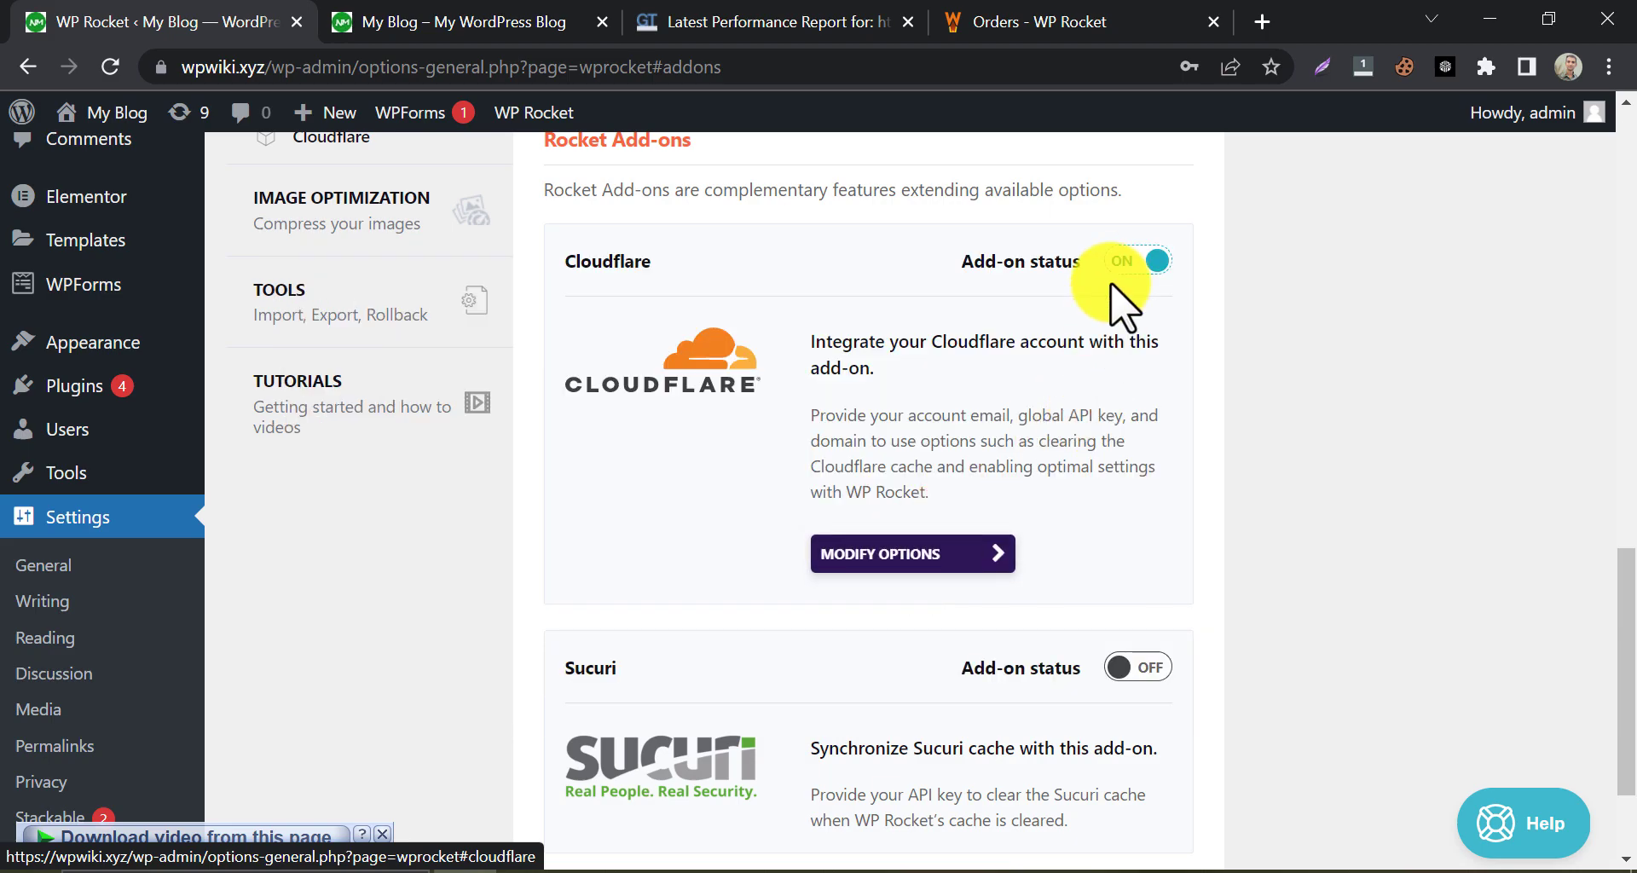
pyautogui.click(1149, 261)
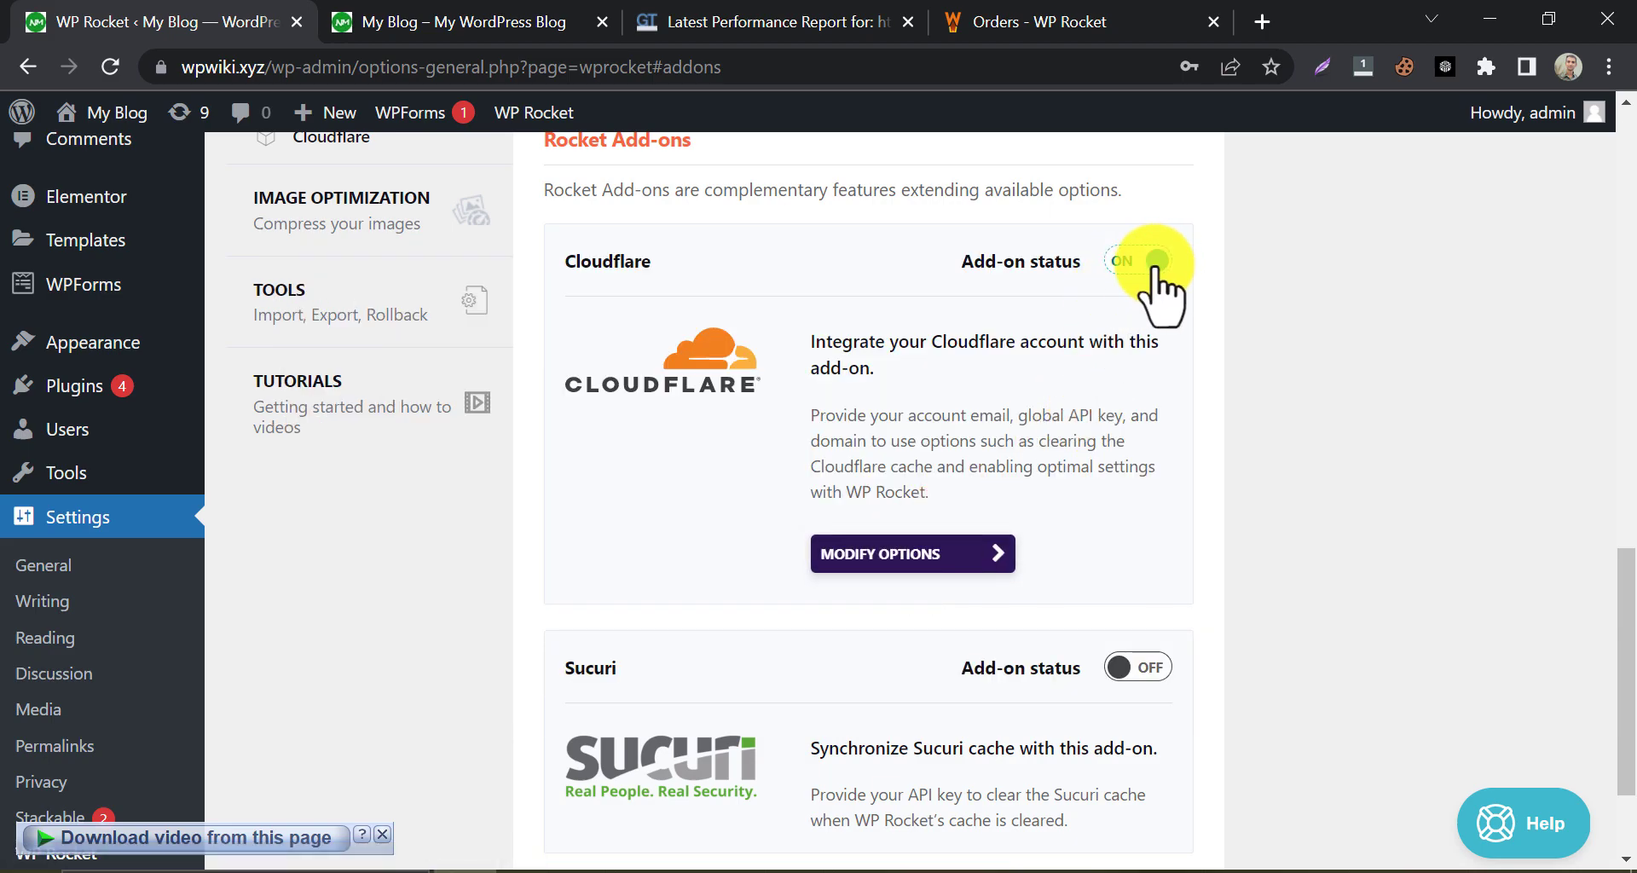
# Look through WP Rocket's Image Optimization page, then reload the blog homepage to test caching
pyautogui.scroll(2, 589, 481)
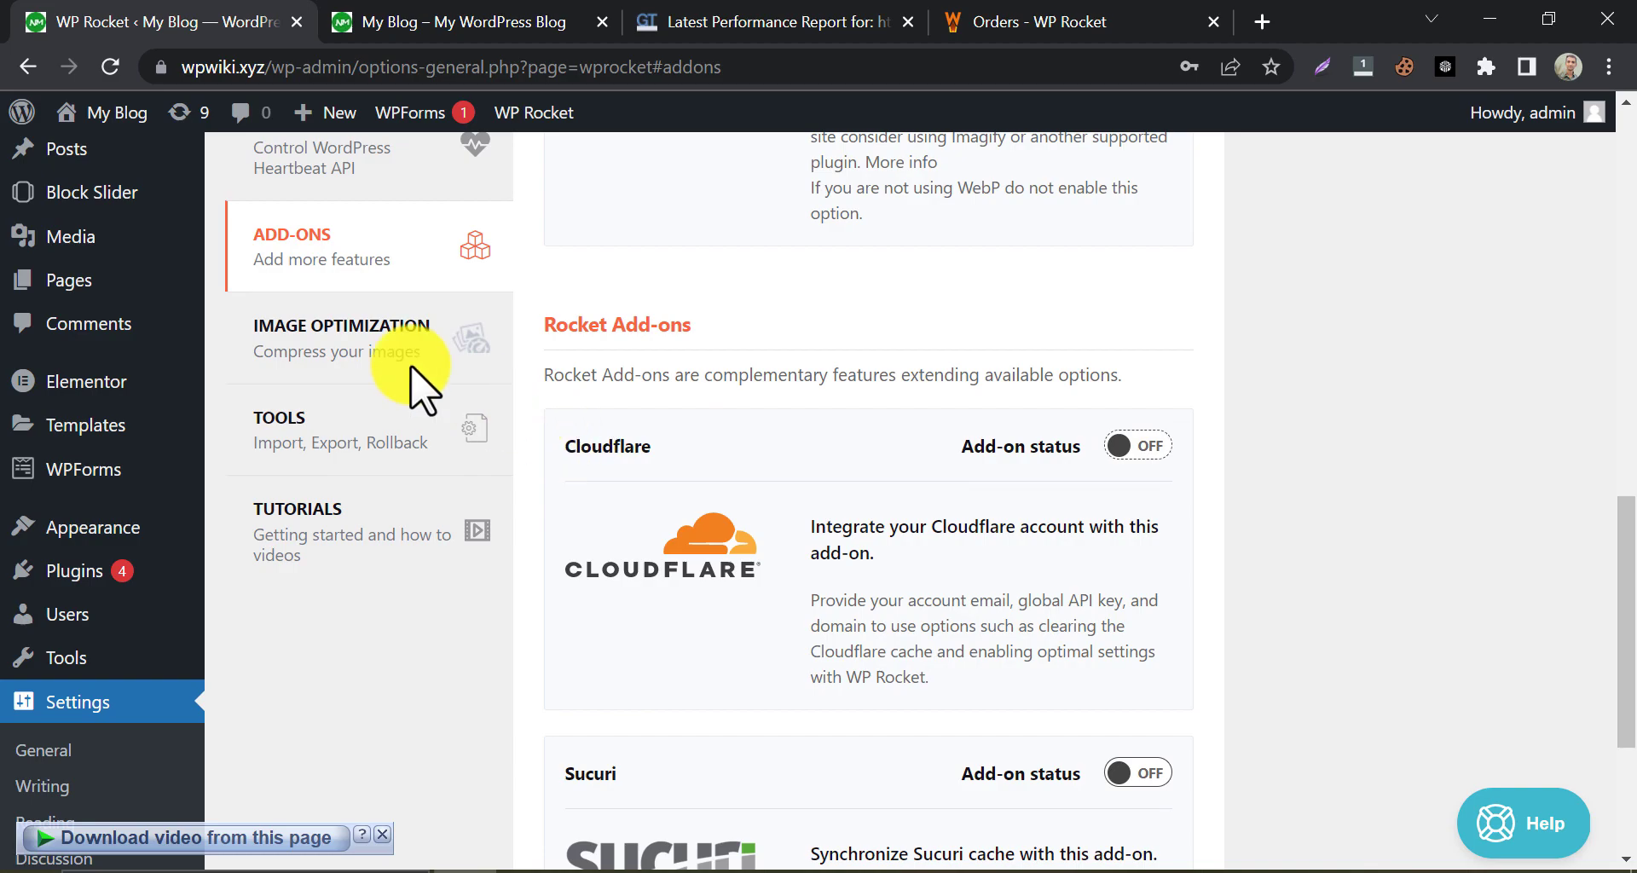
pyautogui.click(473, 351)
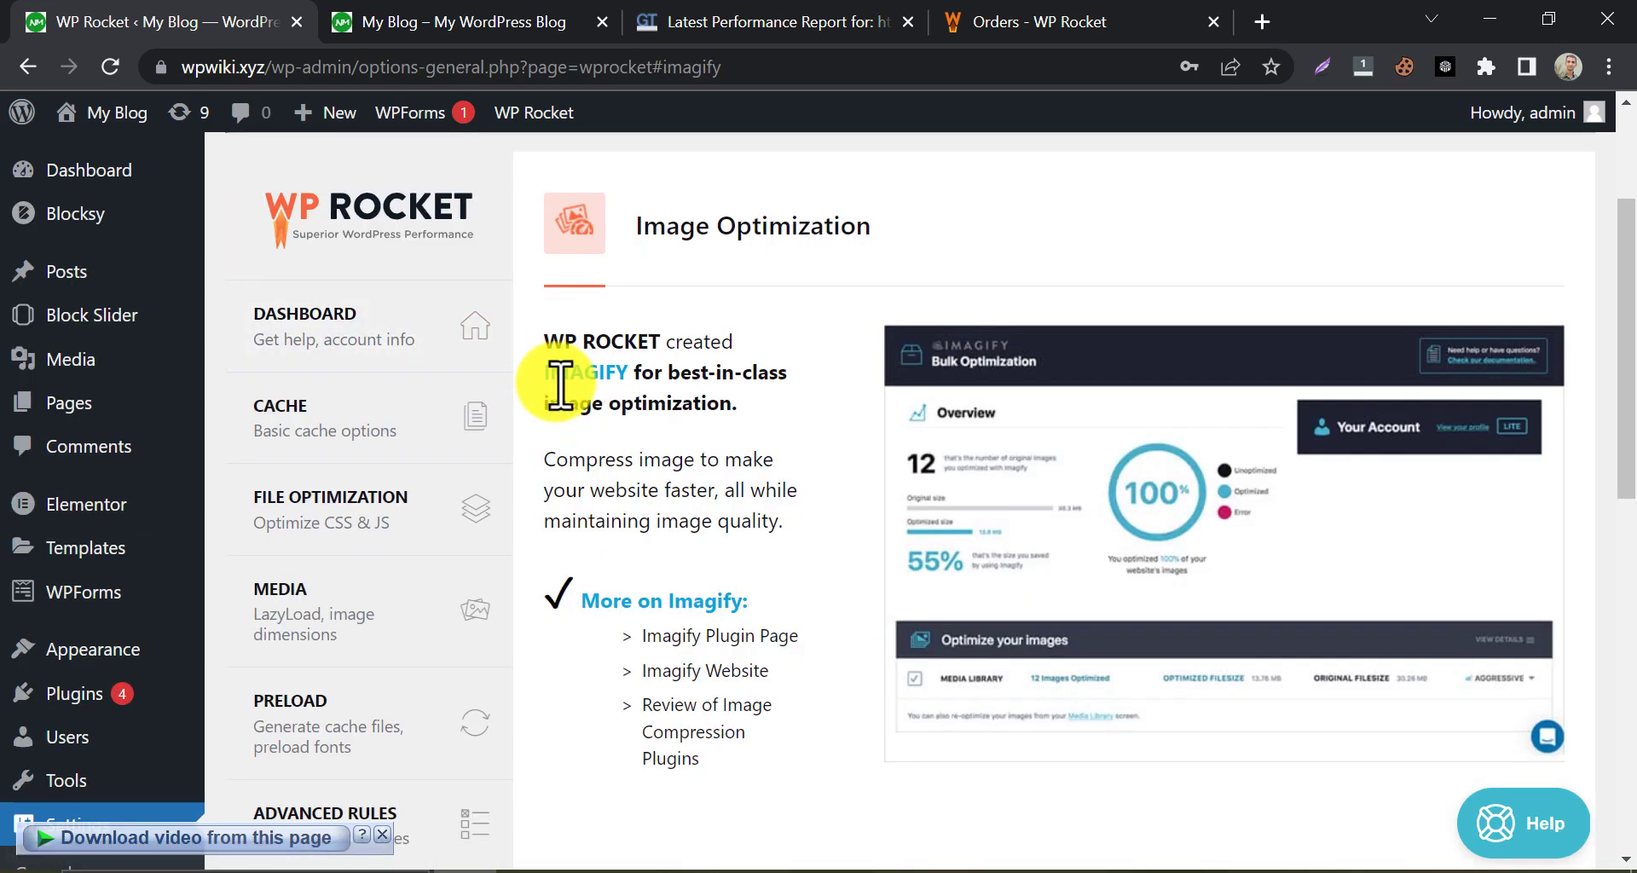
pyautogui.scroll(-2, 555, 382)
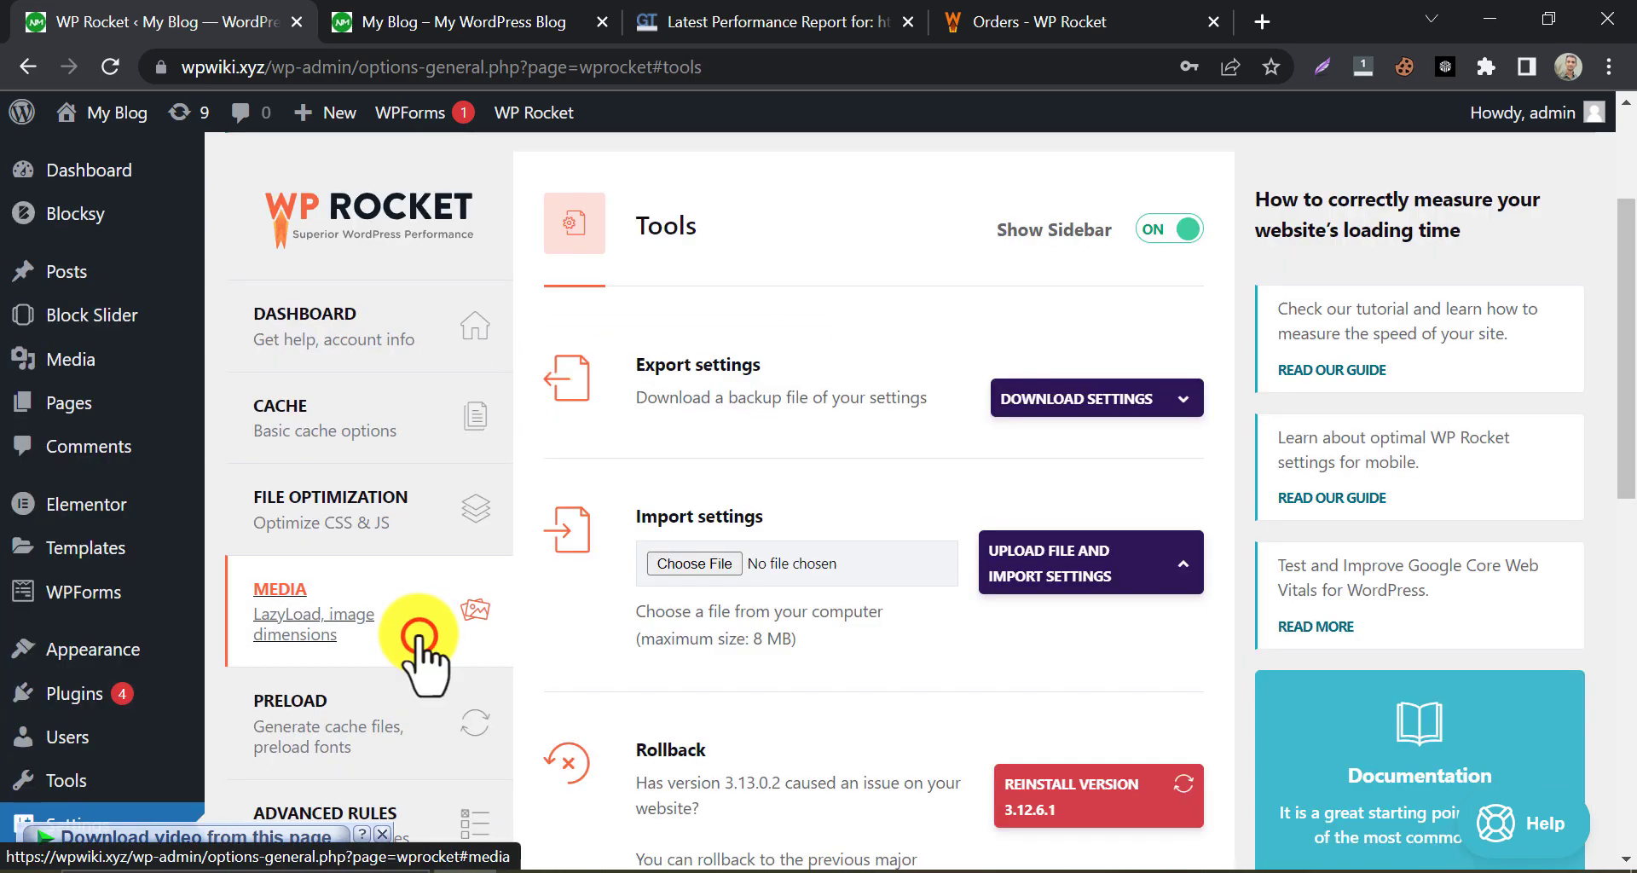
pyautogui.scroll(-2, 495, 597)
pyautogui.scroll(-5, 674, 554)
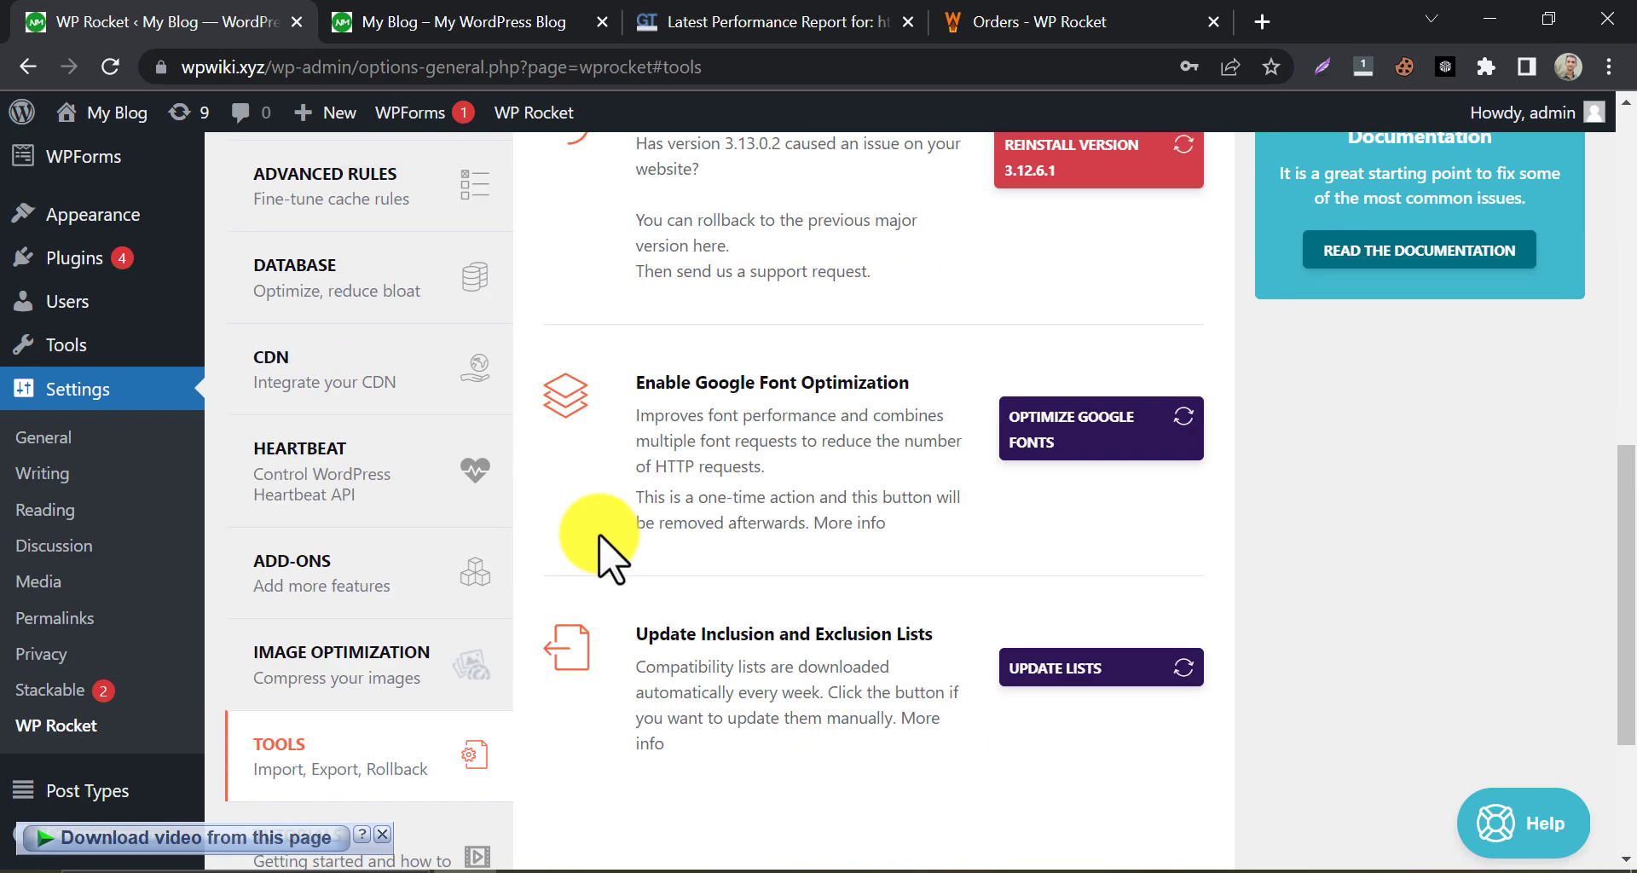
pyautogui.scroll(-2, 588, 477)
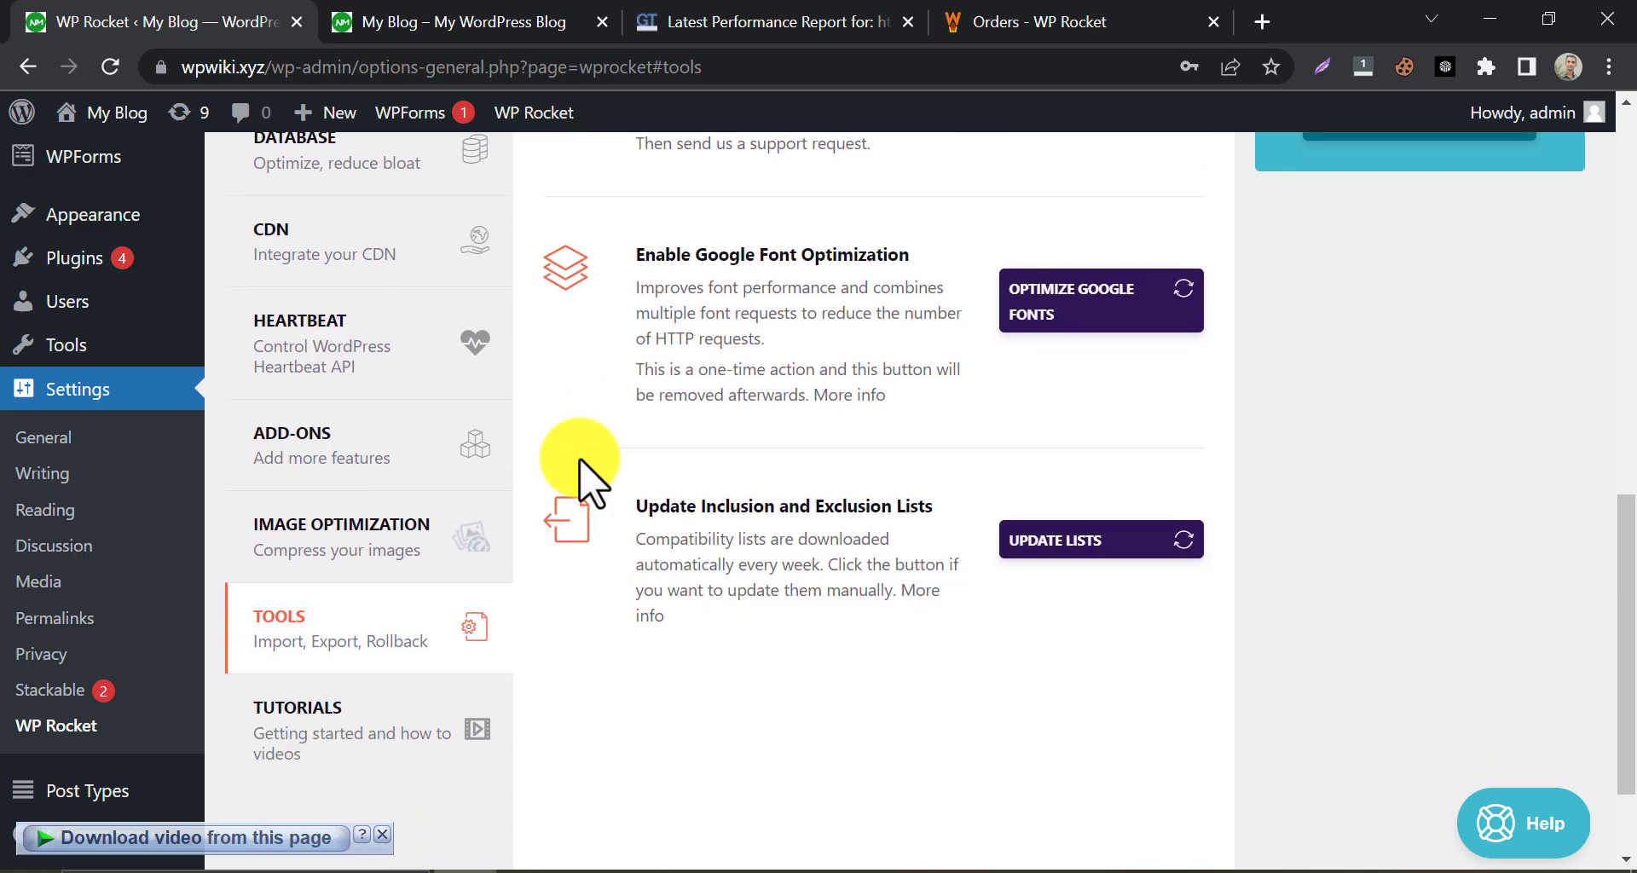
pyautogui.click(486, 21)
pyautogui.click(111, 67)
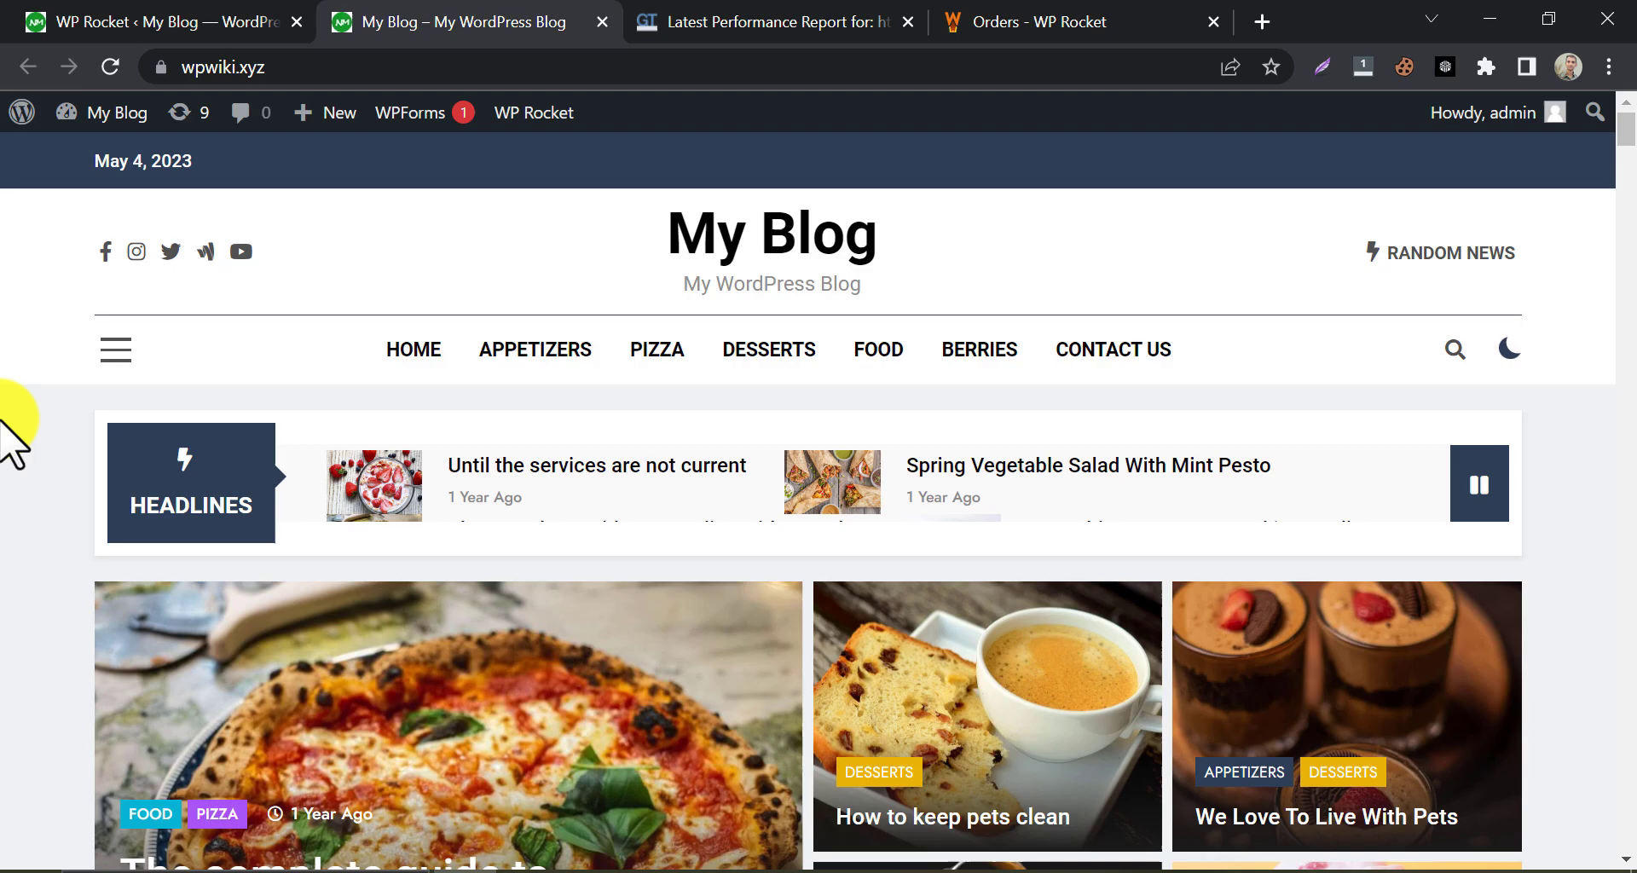
# Open the posts 'The complete guide to traveling with your dog' and 'Until the services are not current', then return to WP Rocket
pyautogui.scroll(-5, 13, 439)
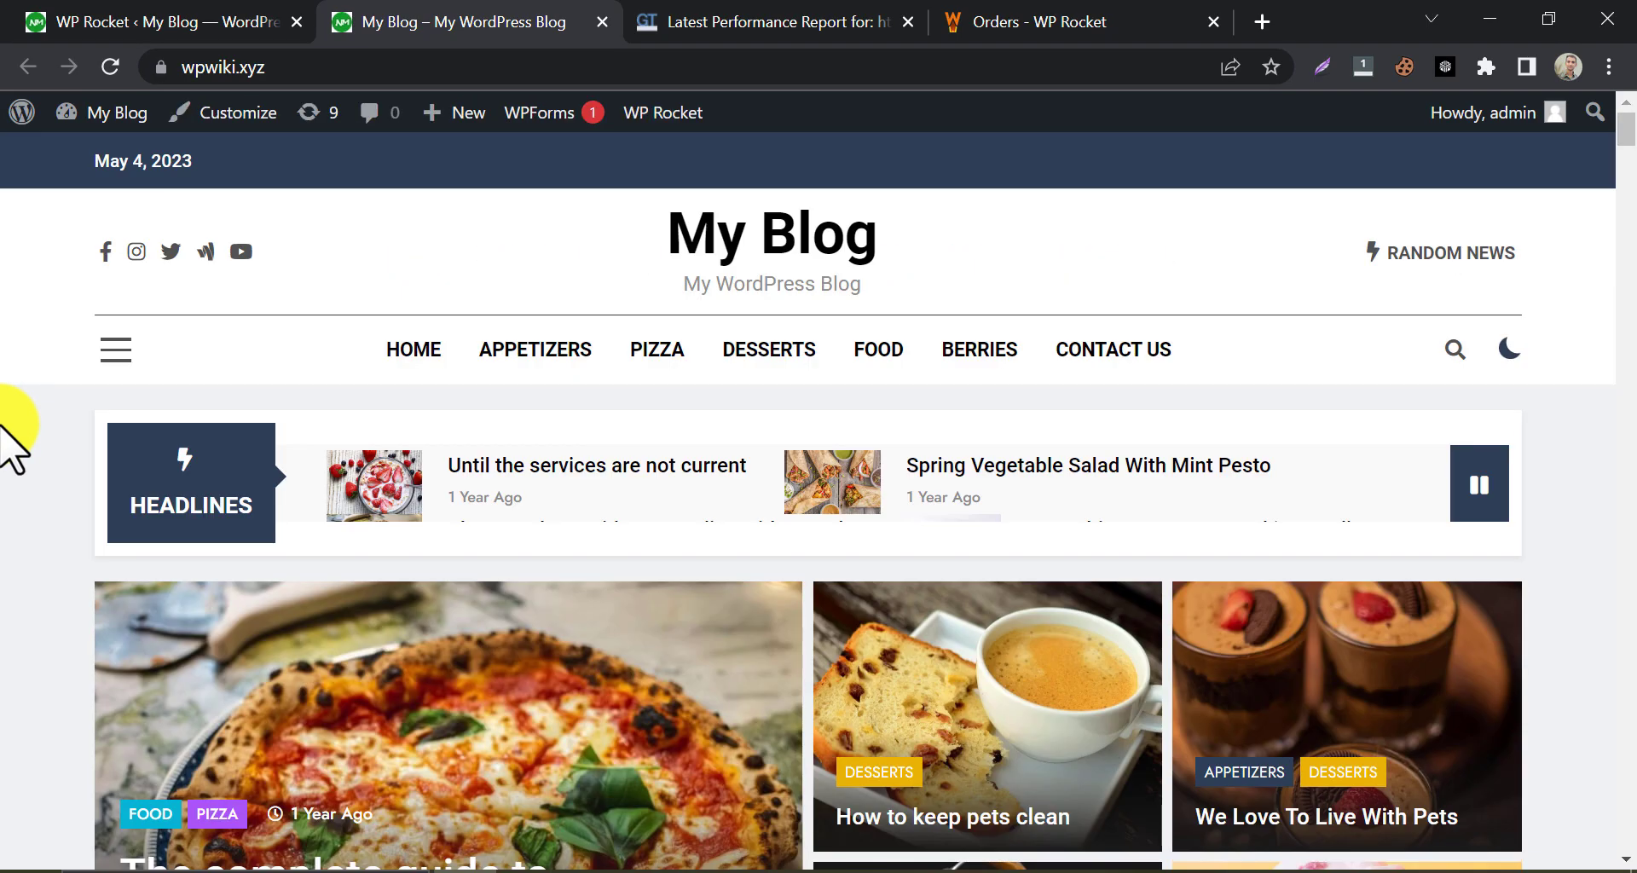
pyautogui.scroll(-8, 17, 447)
pyautogui.scroll(10, 19, 394)
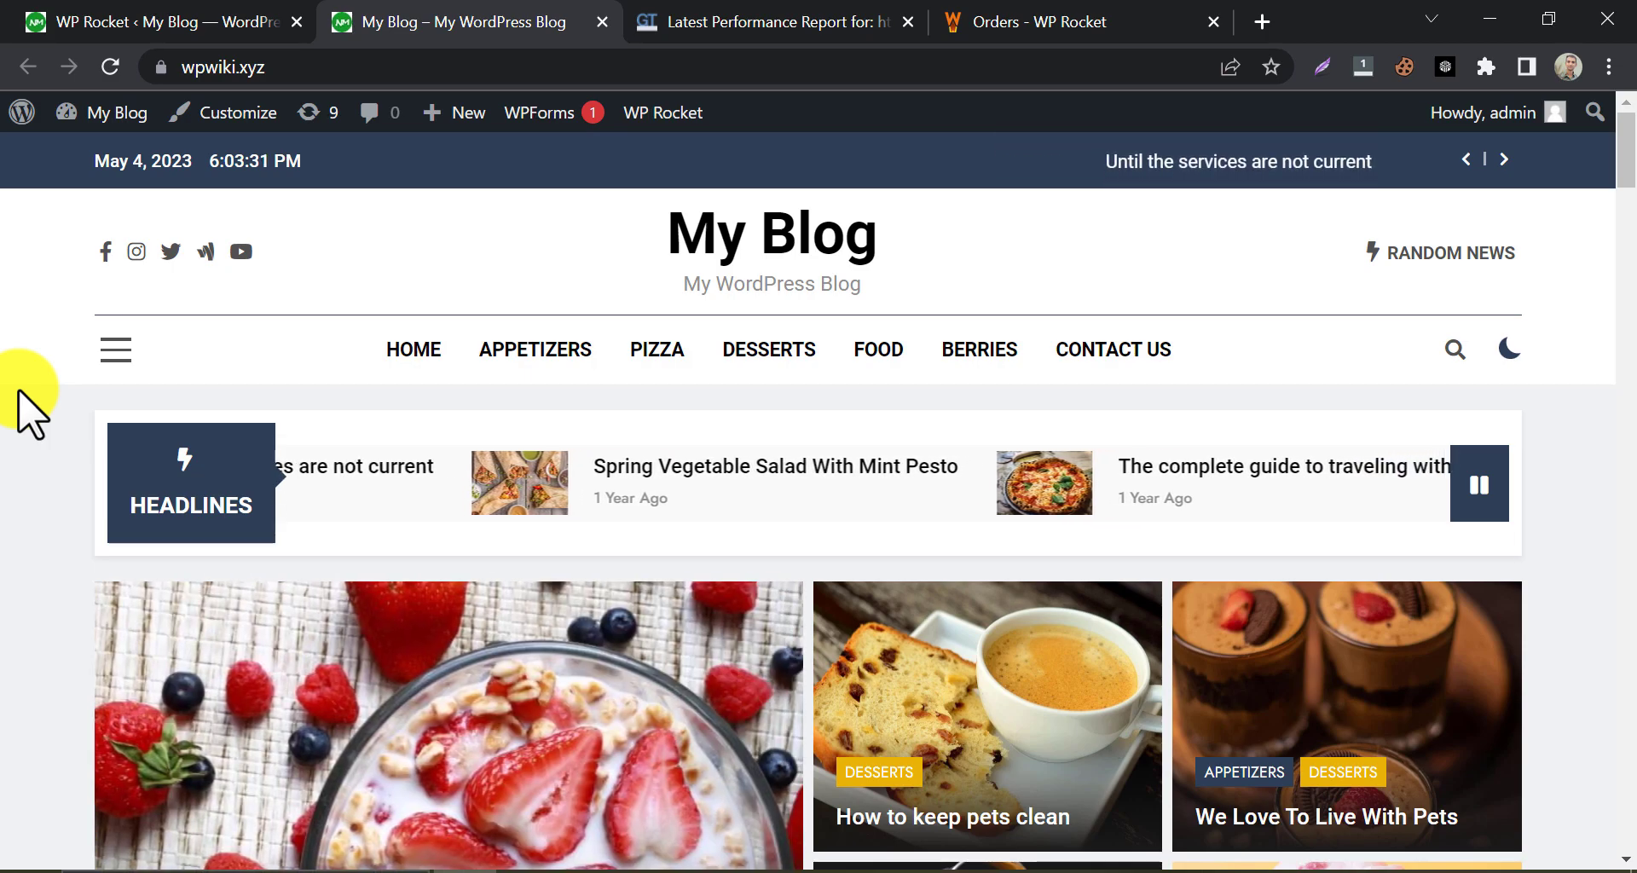
pyautogui.scroll(-12, 19, 397)
pyautogui.click(363, 308)
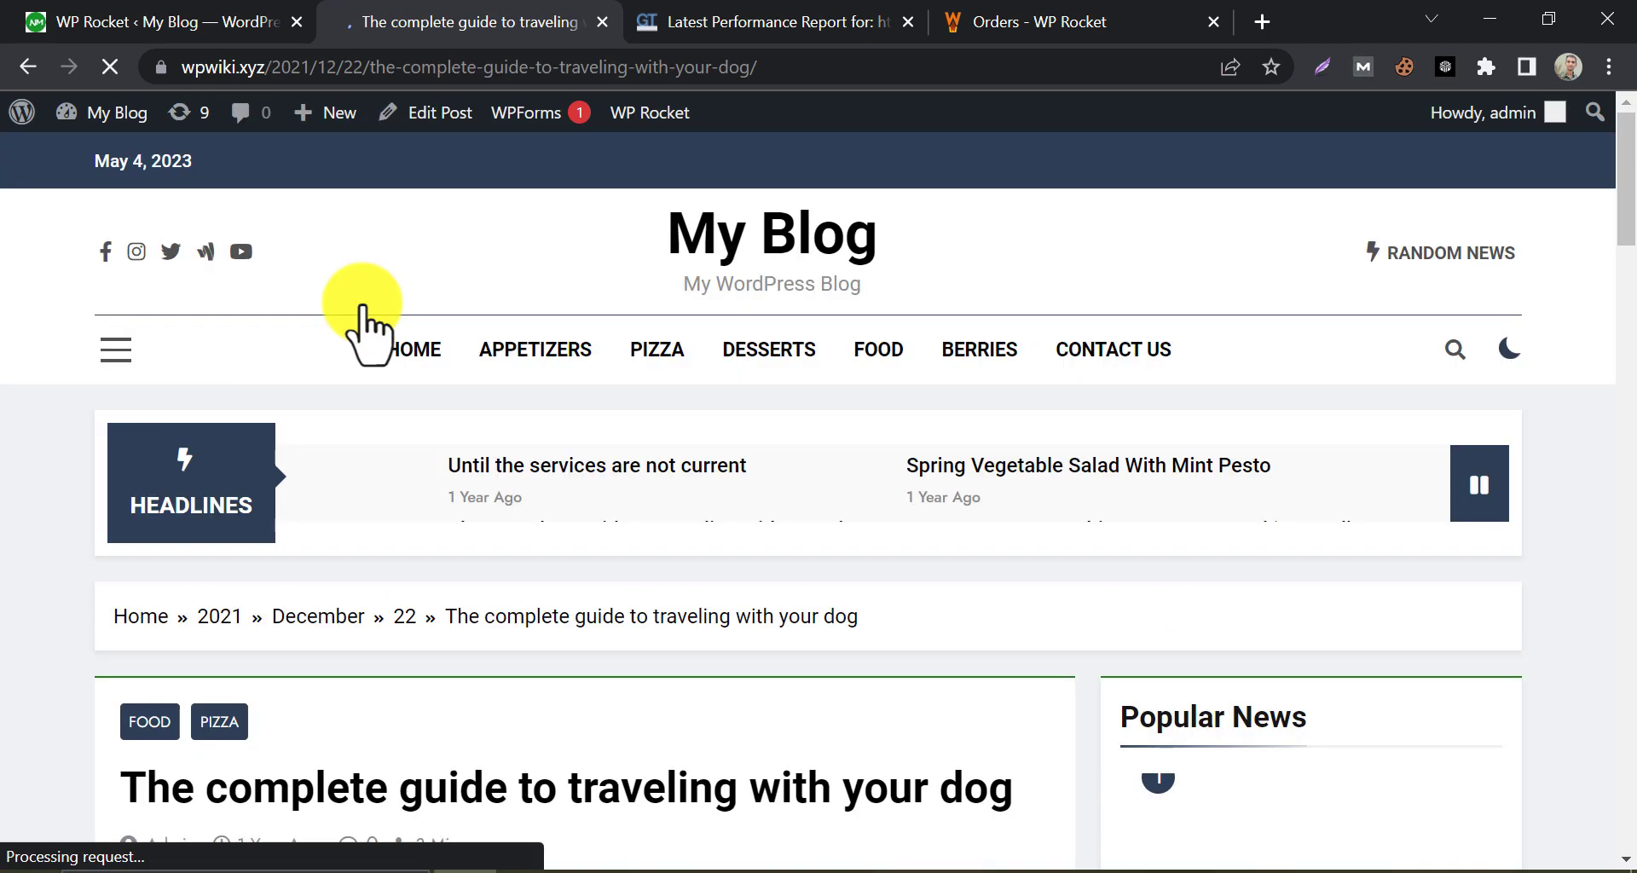
pyautogui.scroll(-12, 365, 322)
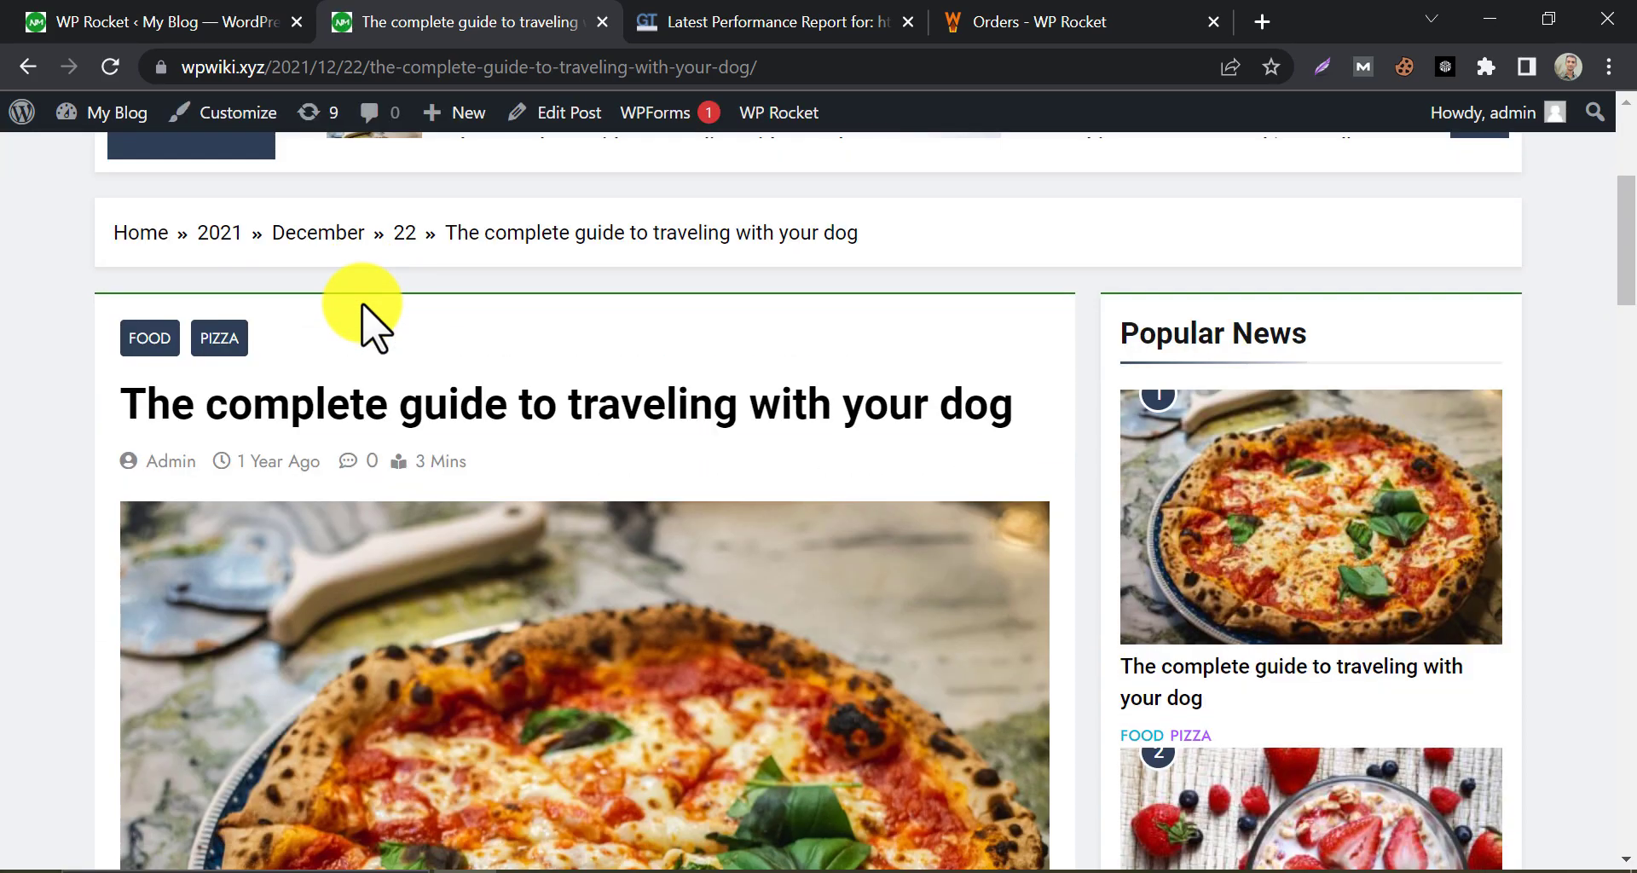
pyautogui.scroll(-3, 1181, 545)
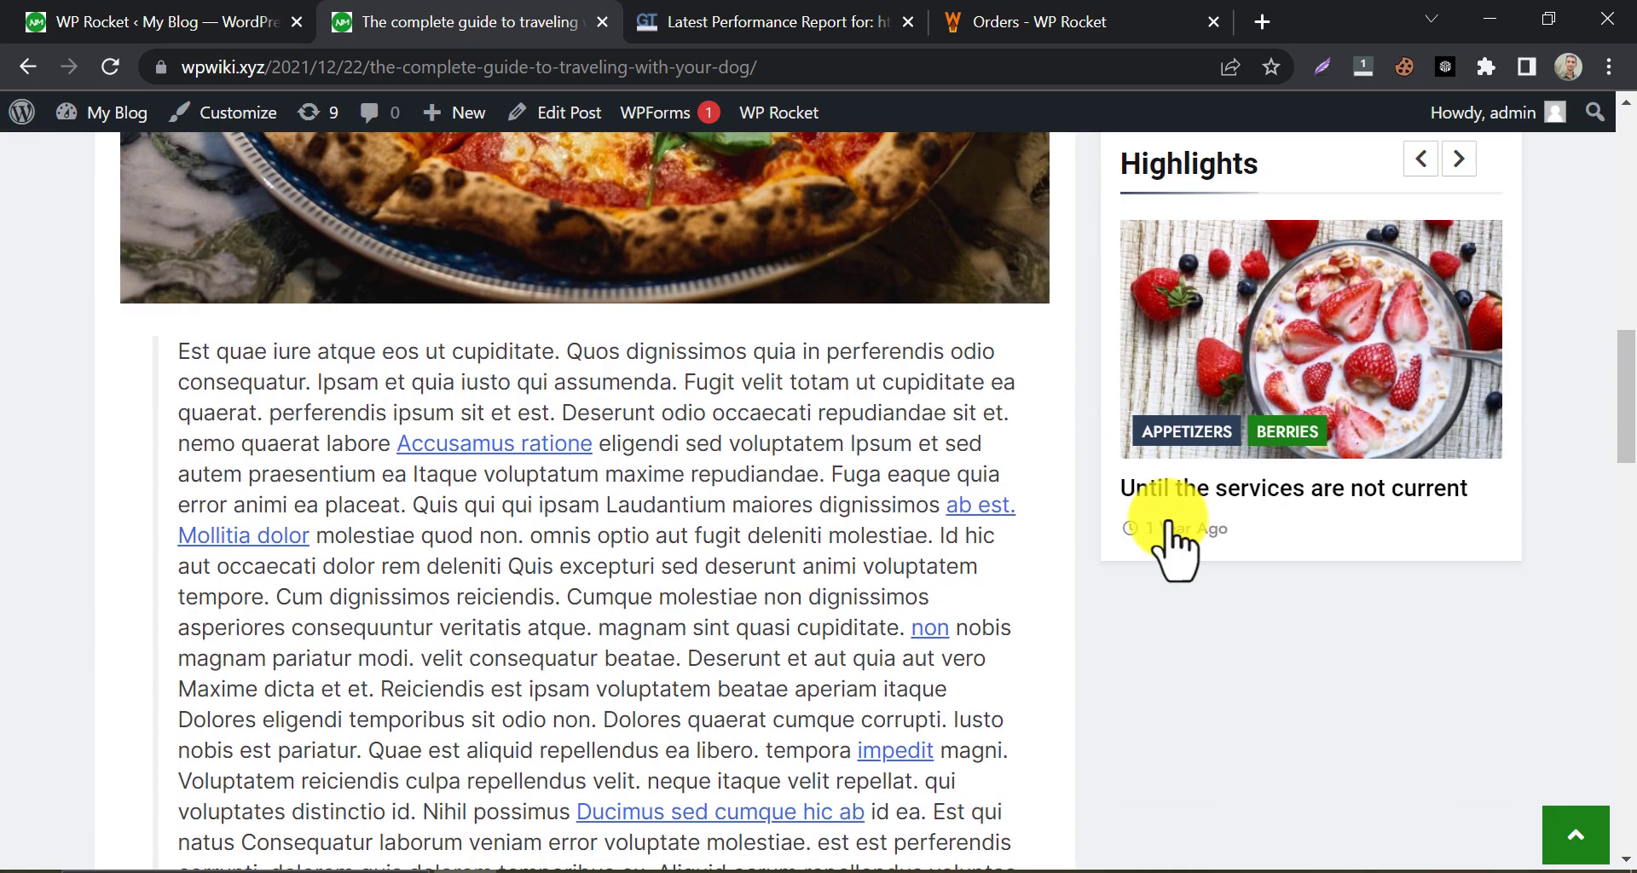
pyautogui.click(1241, 354)
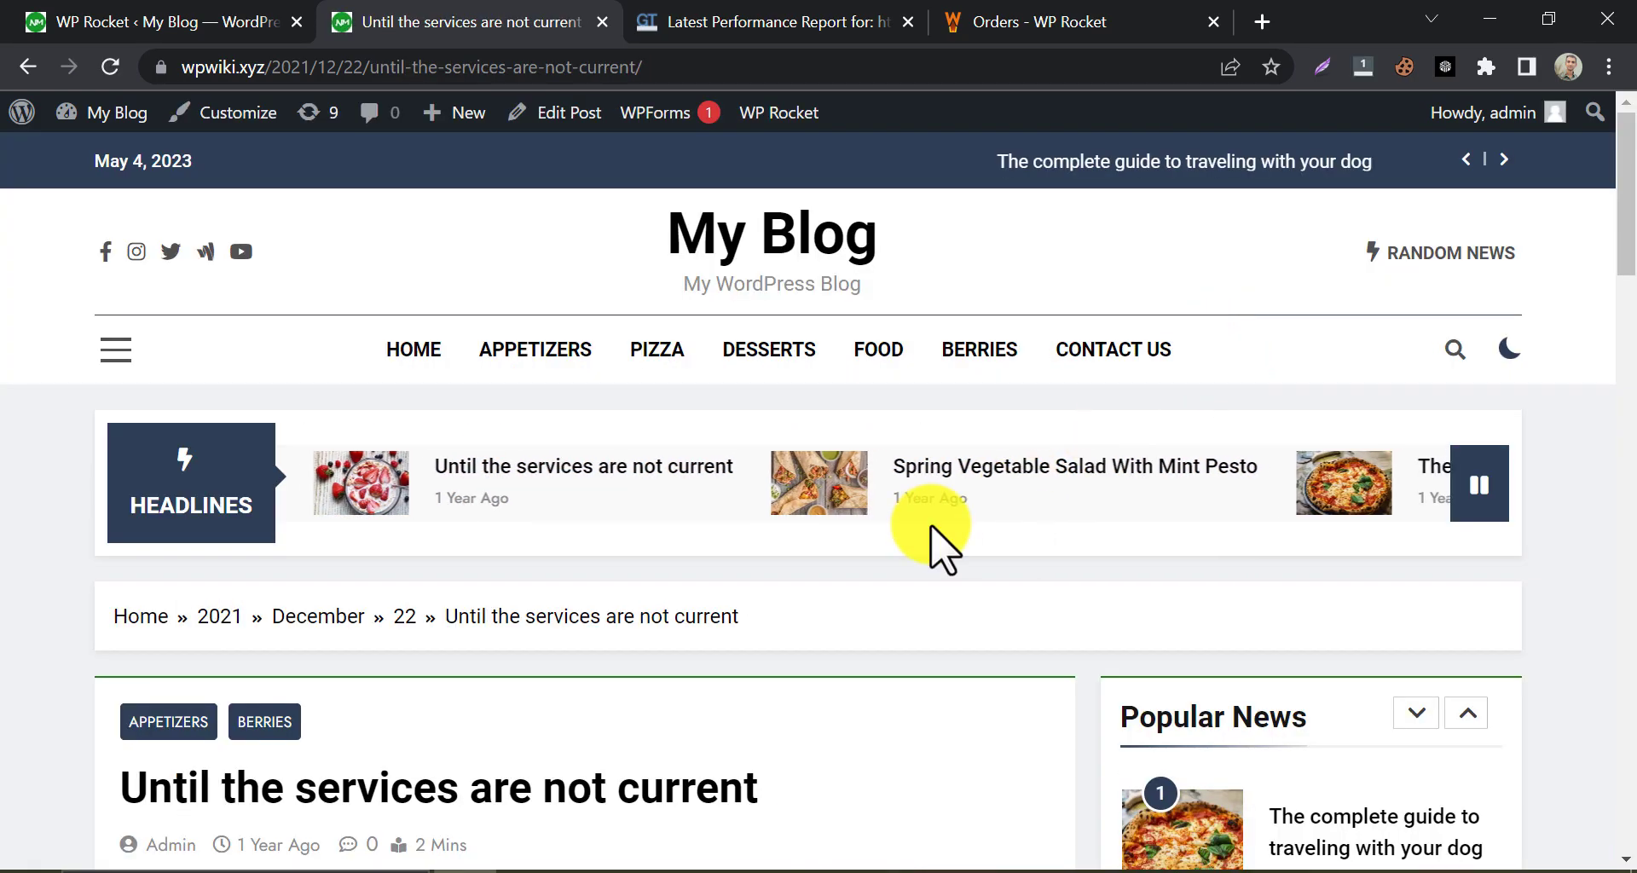
pyautogui.scroll(-7, 797, 493)
pyautogui.click(196, 21)
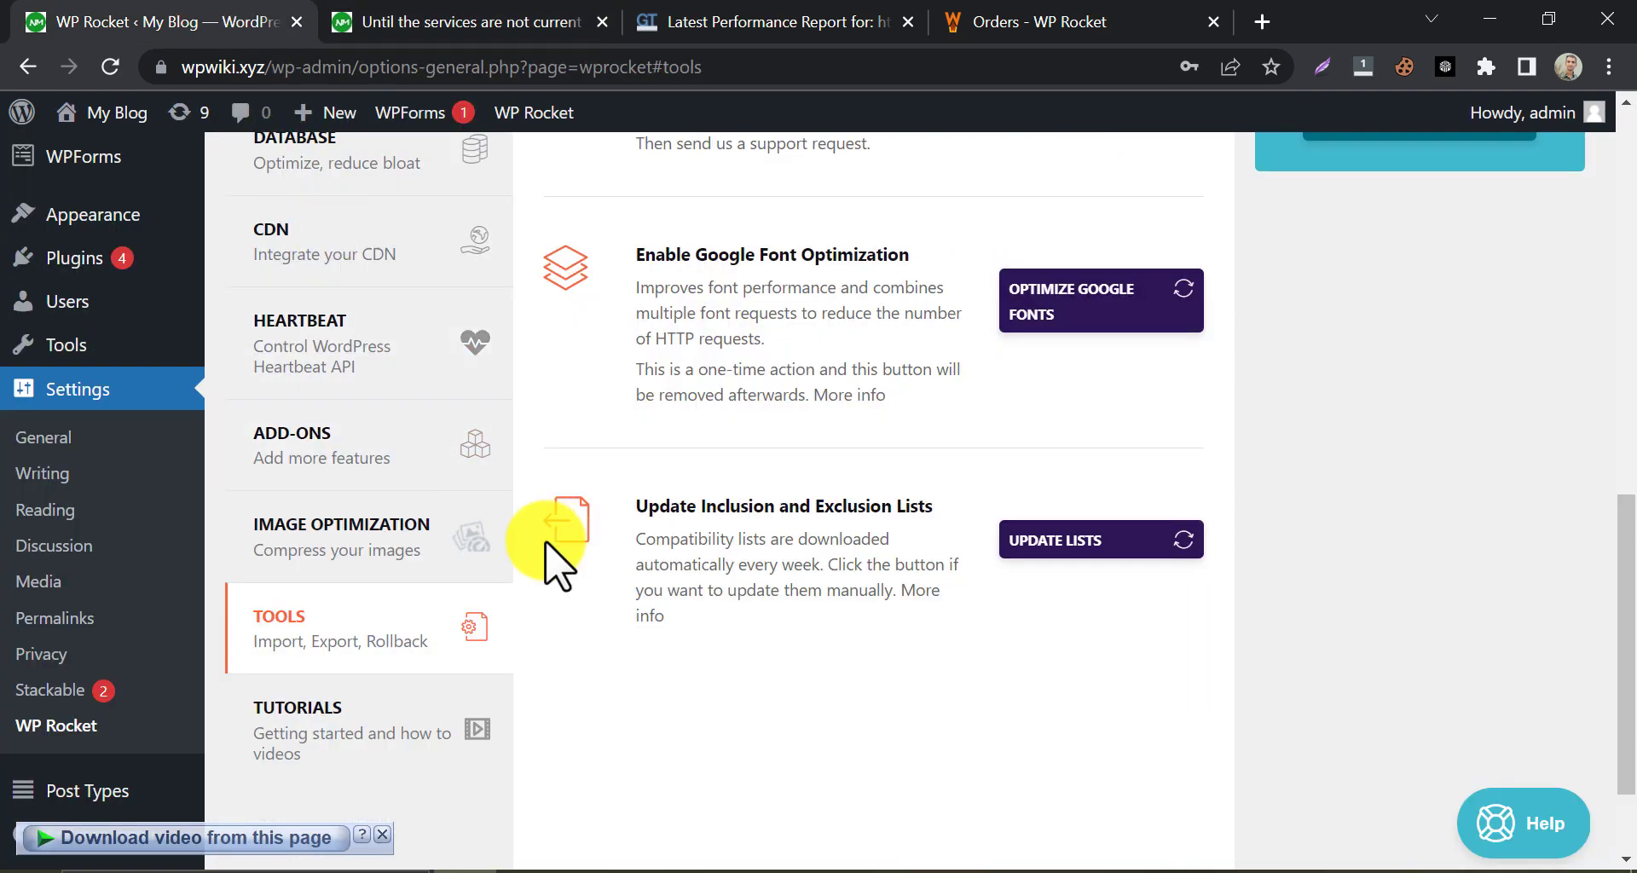
pyautogui.scroll(-3, 546, 547)
# Return from the earlier GTmetrix performance report to the GTmetrix dashboard
pyautogui.scroll(10, 547, 546)
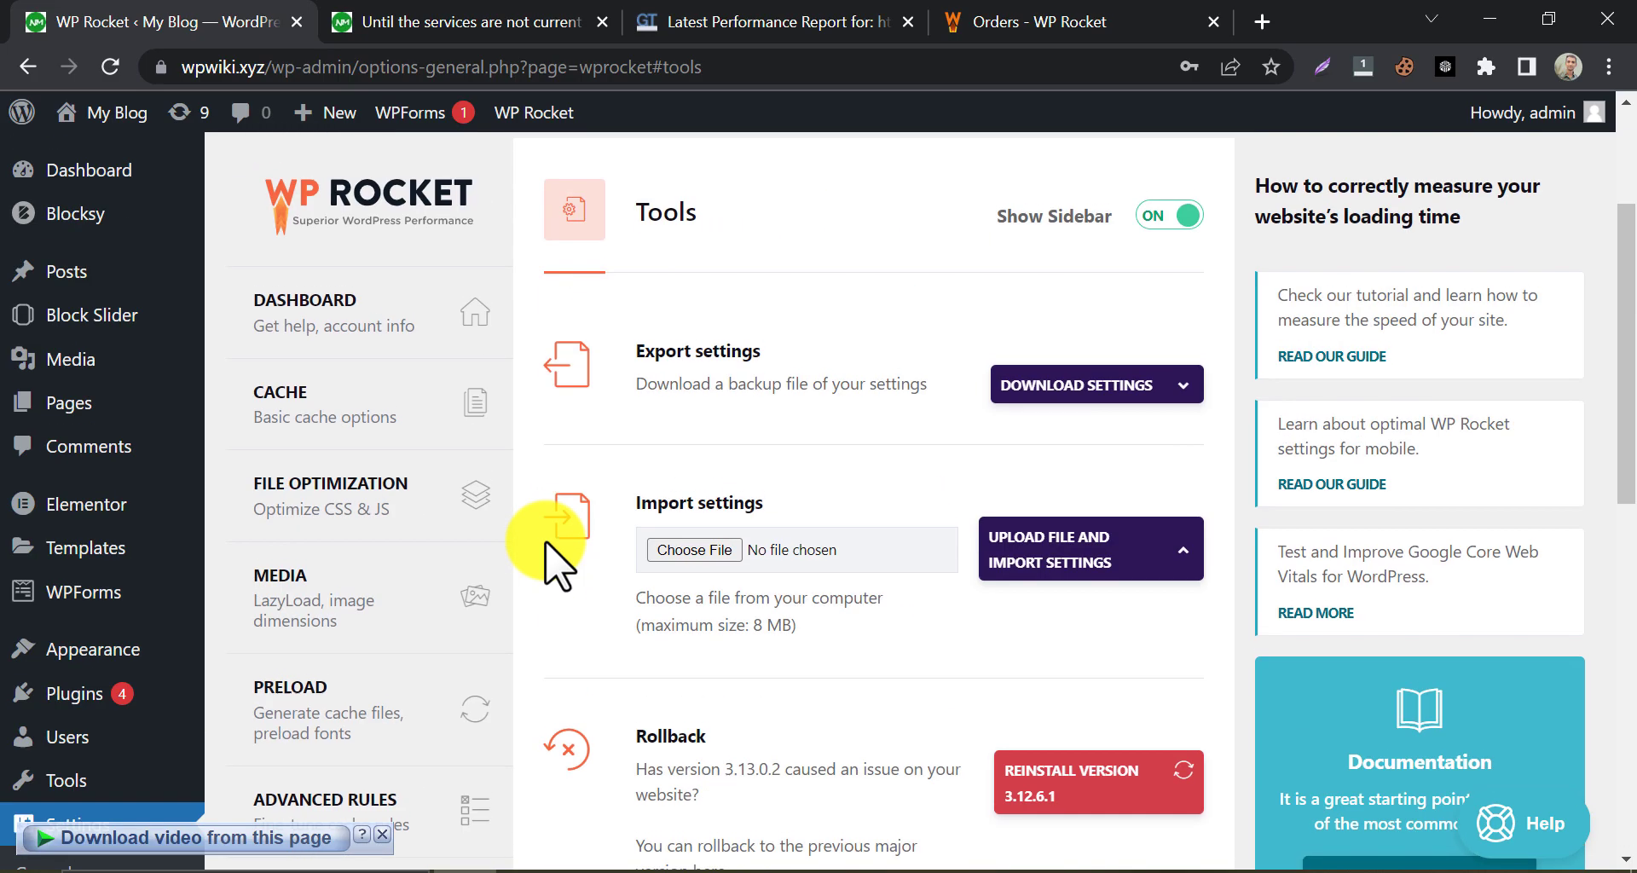
pyautogui.click(782, 21)
pyautogui.scroll(8, 165, 365)
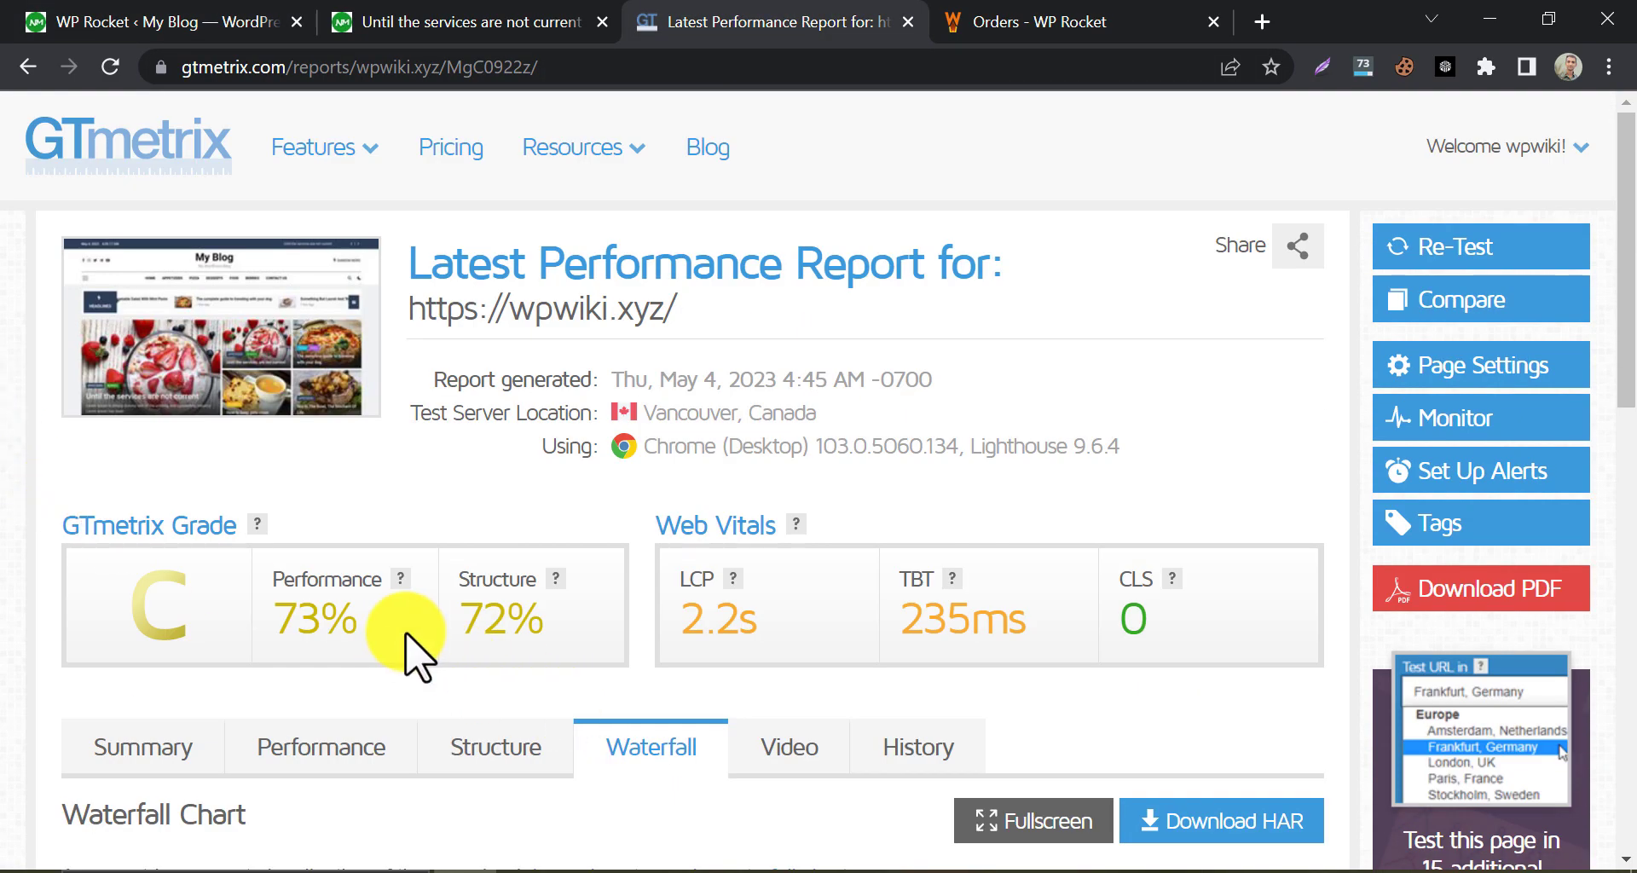
pyautogui.click(192, 162)
pyautogui.click(431, 17)
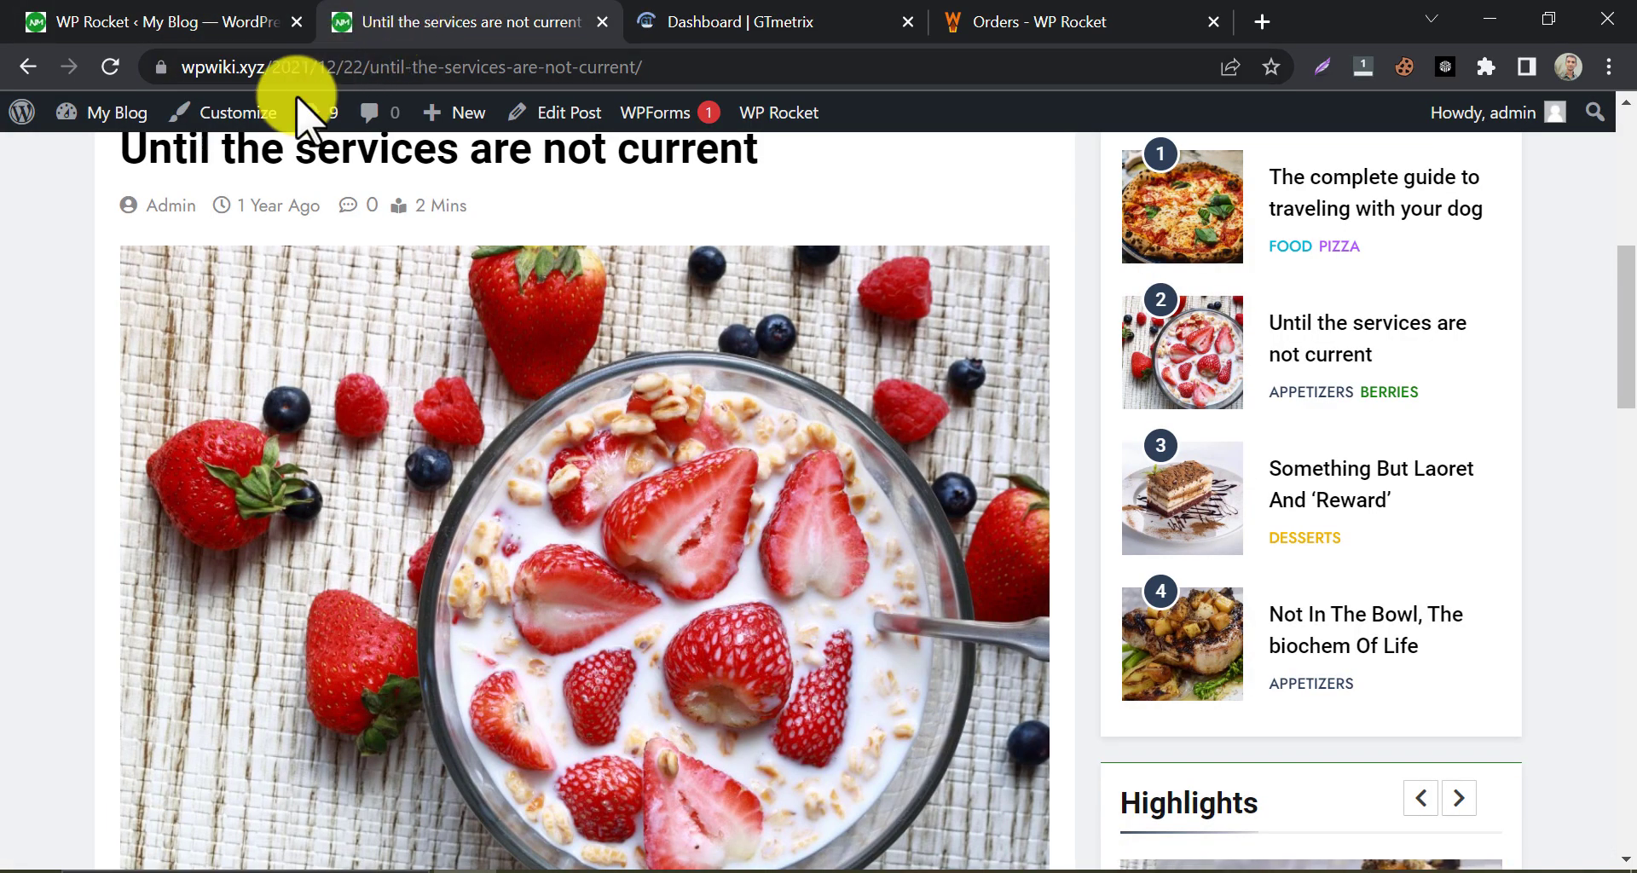
pyautogui.scroll(8, 136, 303)
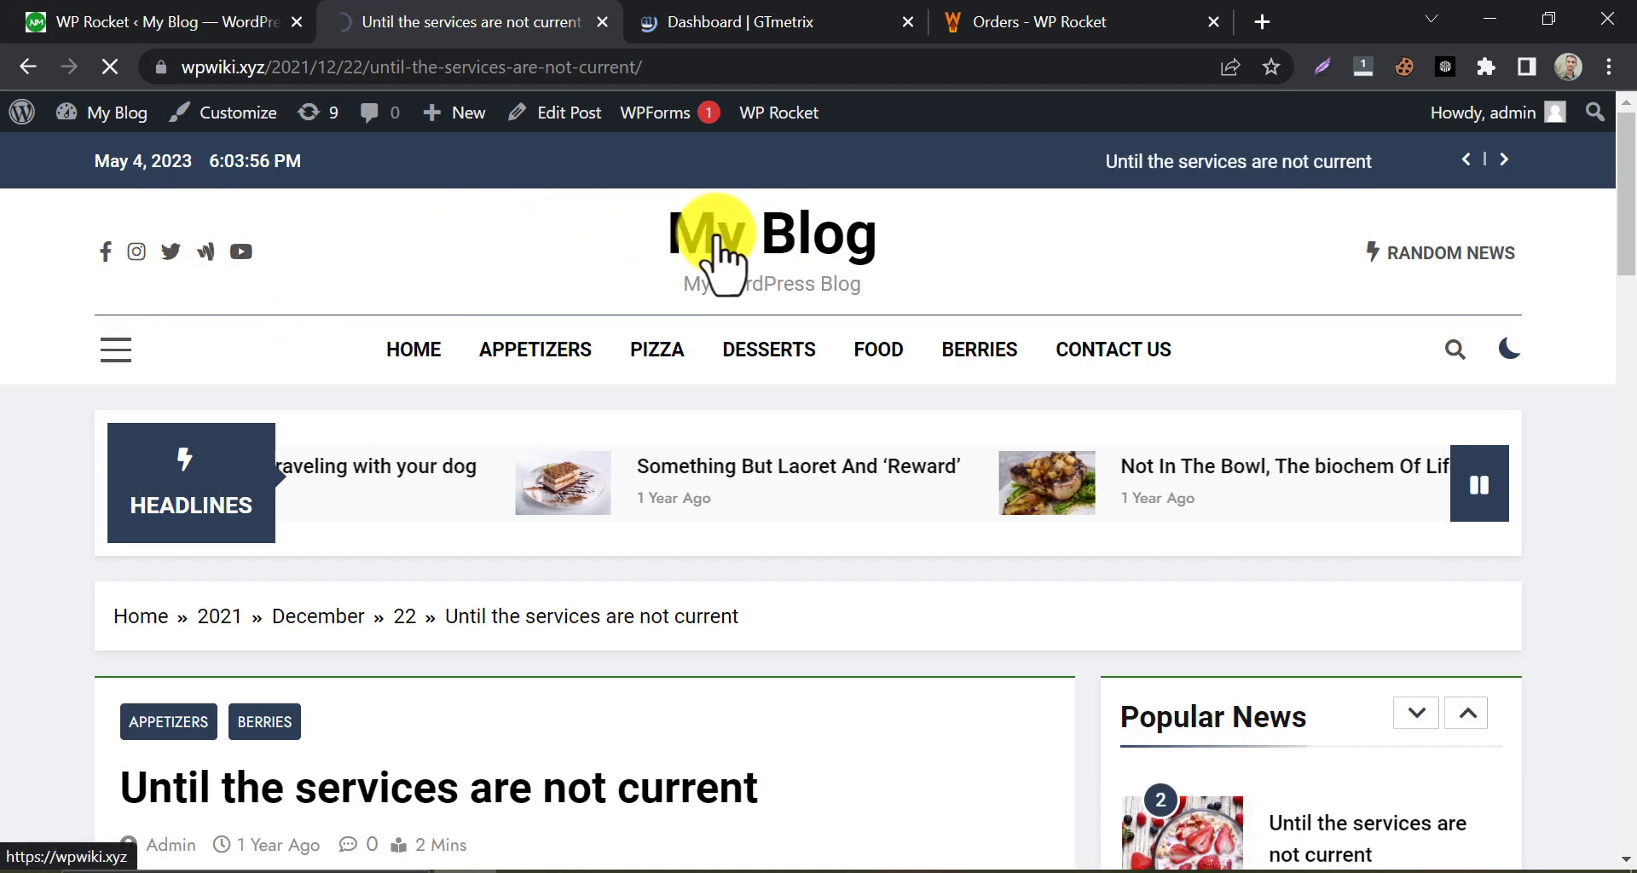
pyautogui.click(719, 260)
pyautogui.click(236, 69)
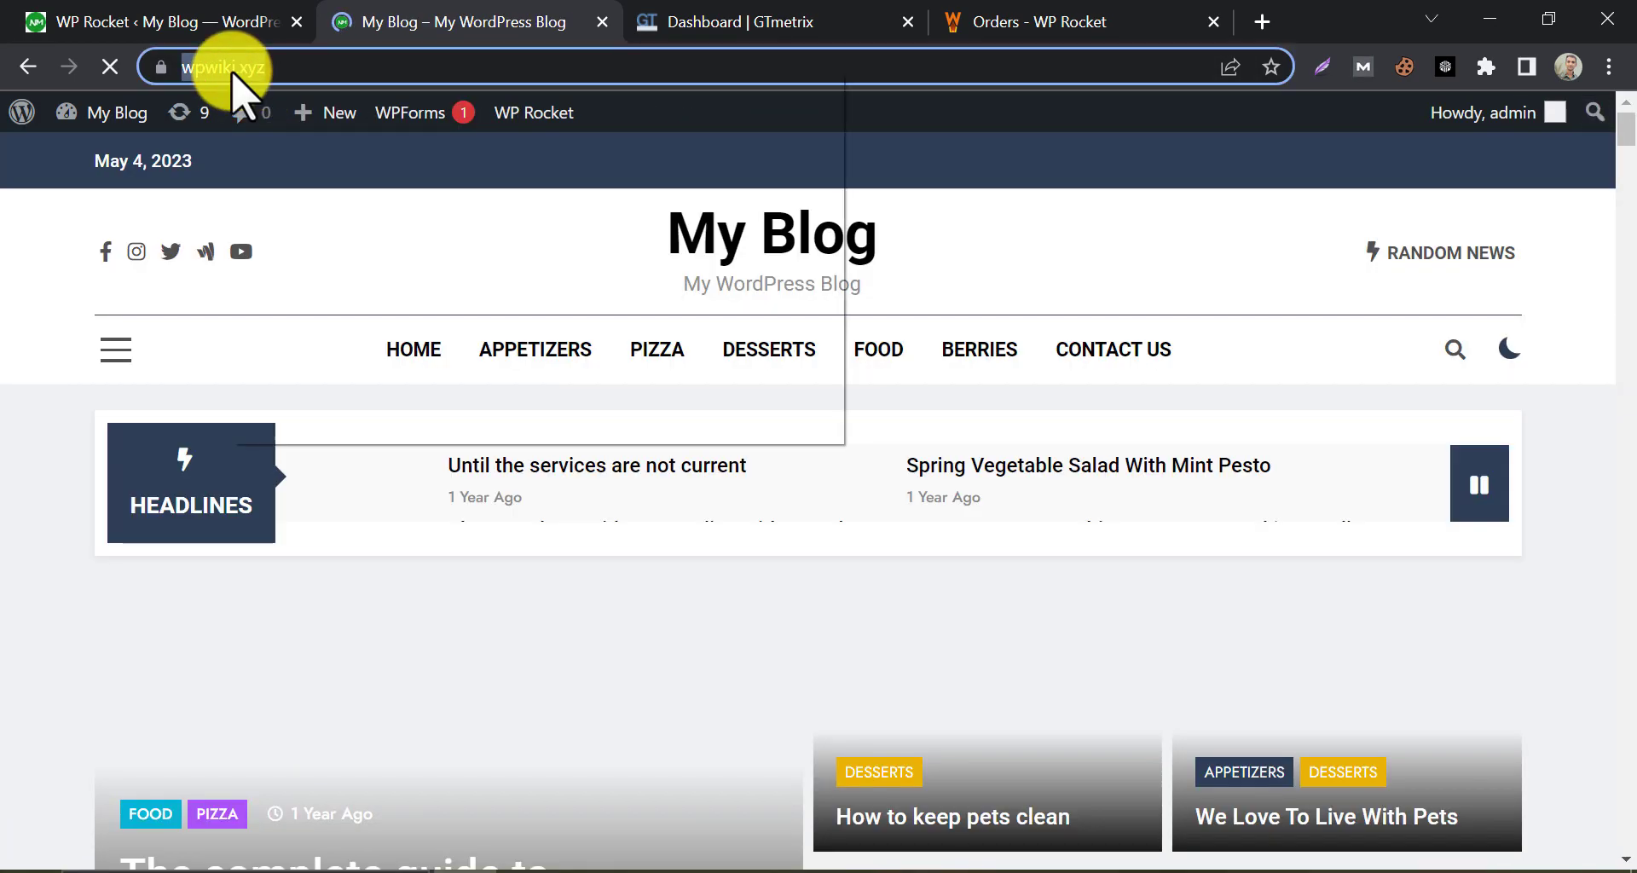
pyautogui.click(311, 213)
pyautogui.click(733, 21)
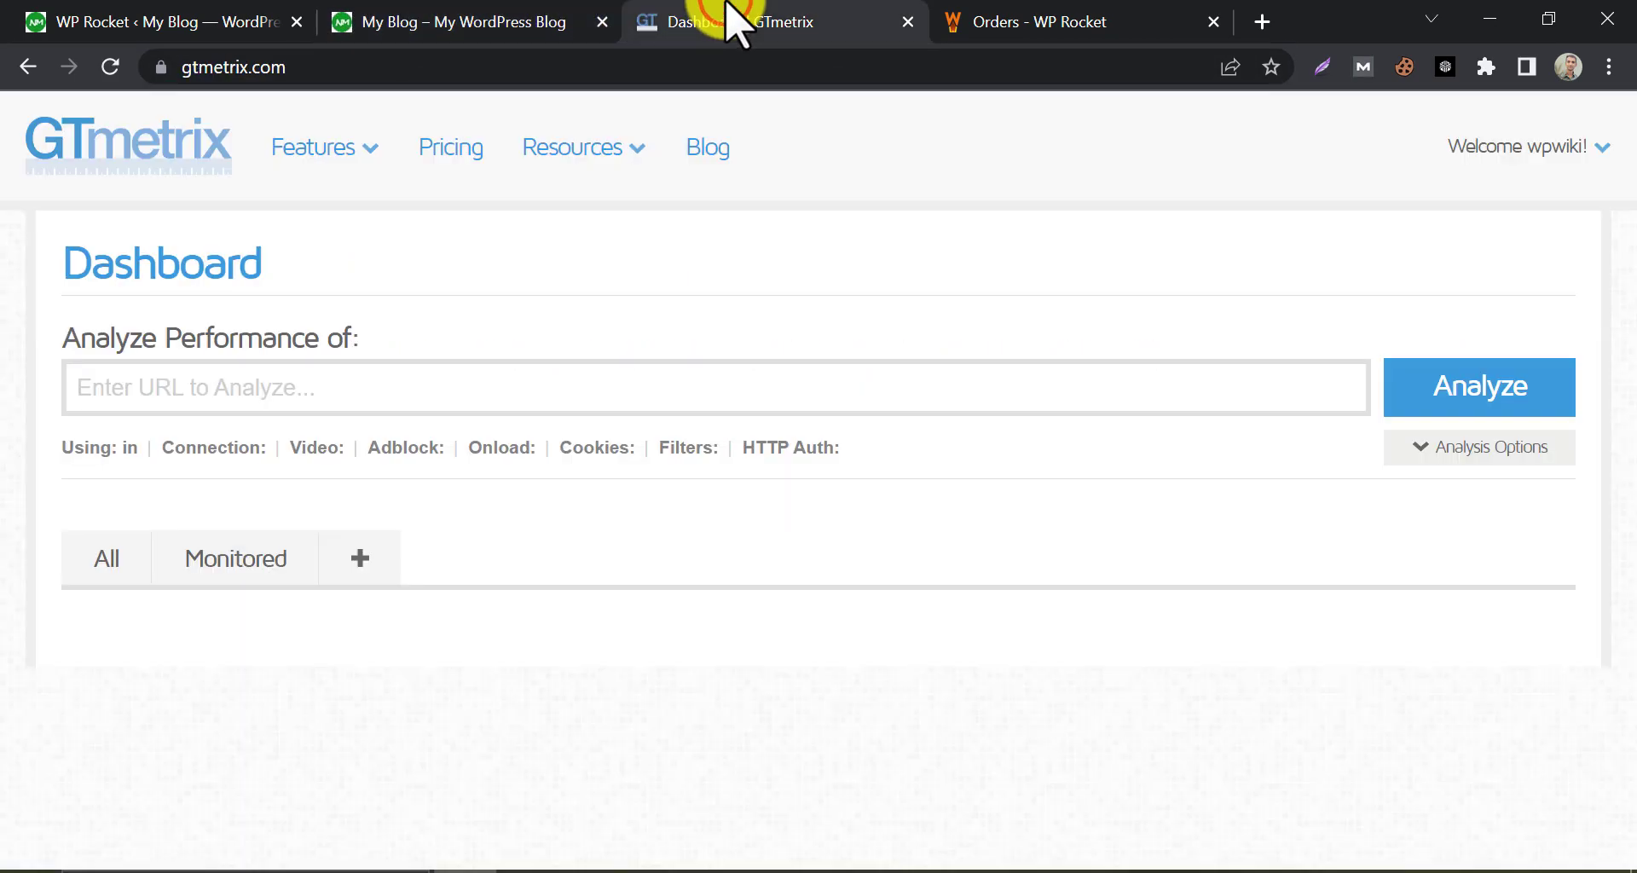
pyautogui.click(202, 393)
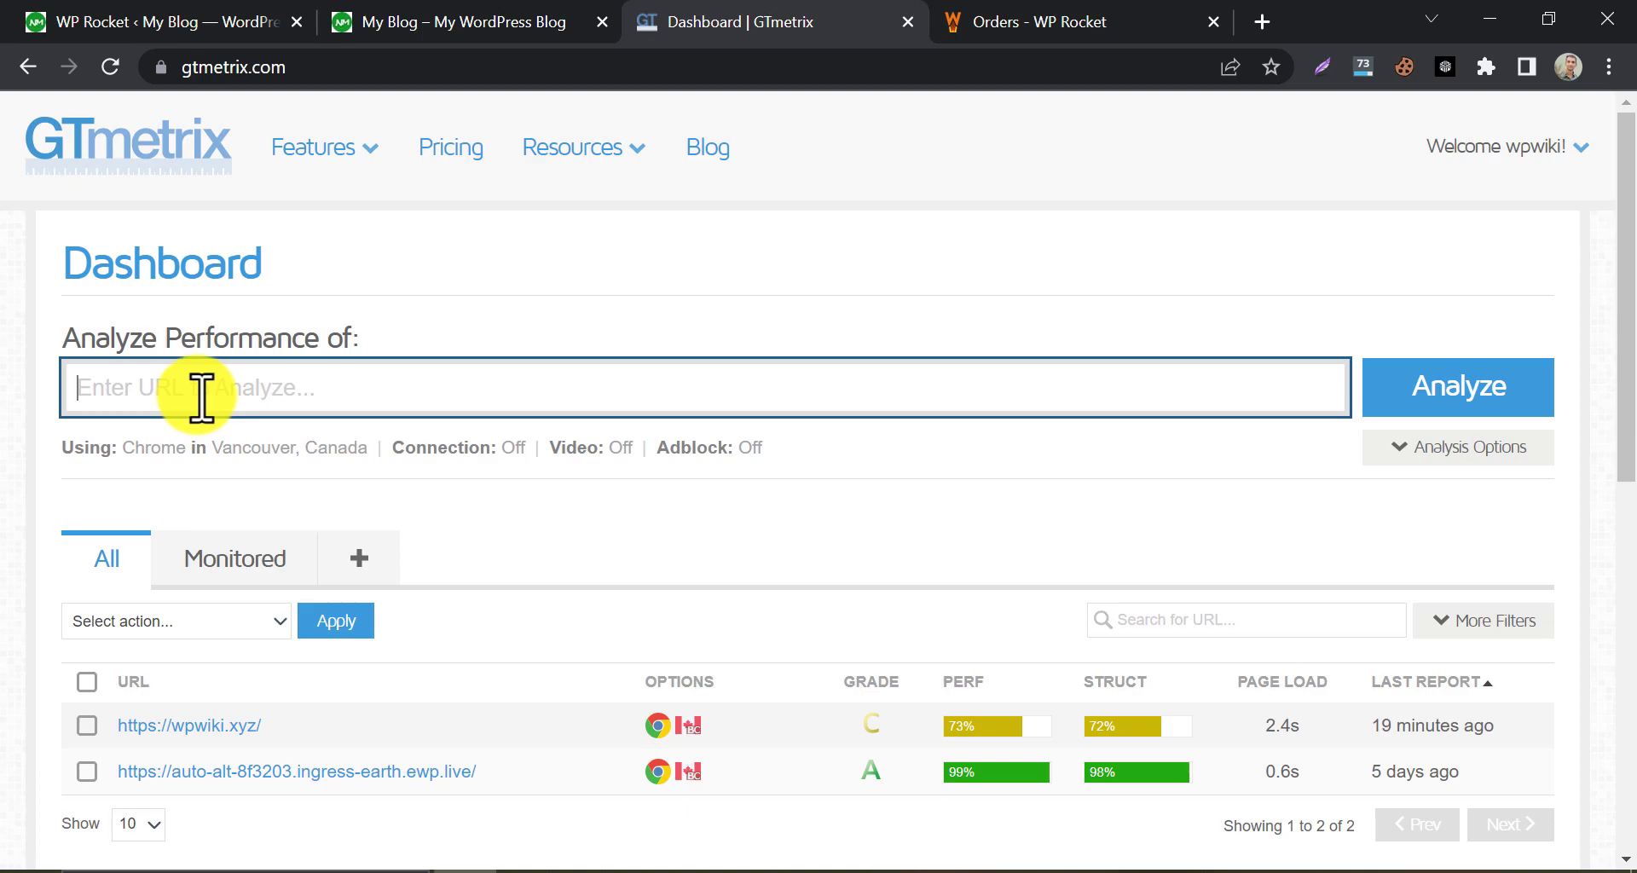
pyautogui.rightClick(159, 376)
pyautogui.click(375, 587)
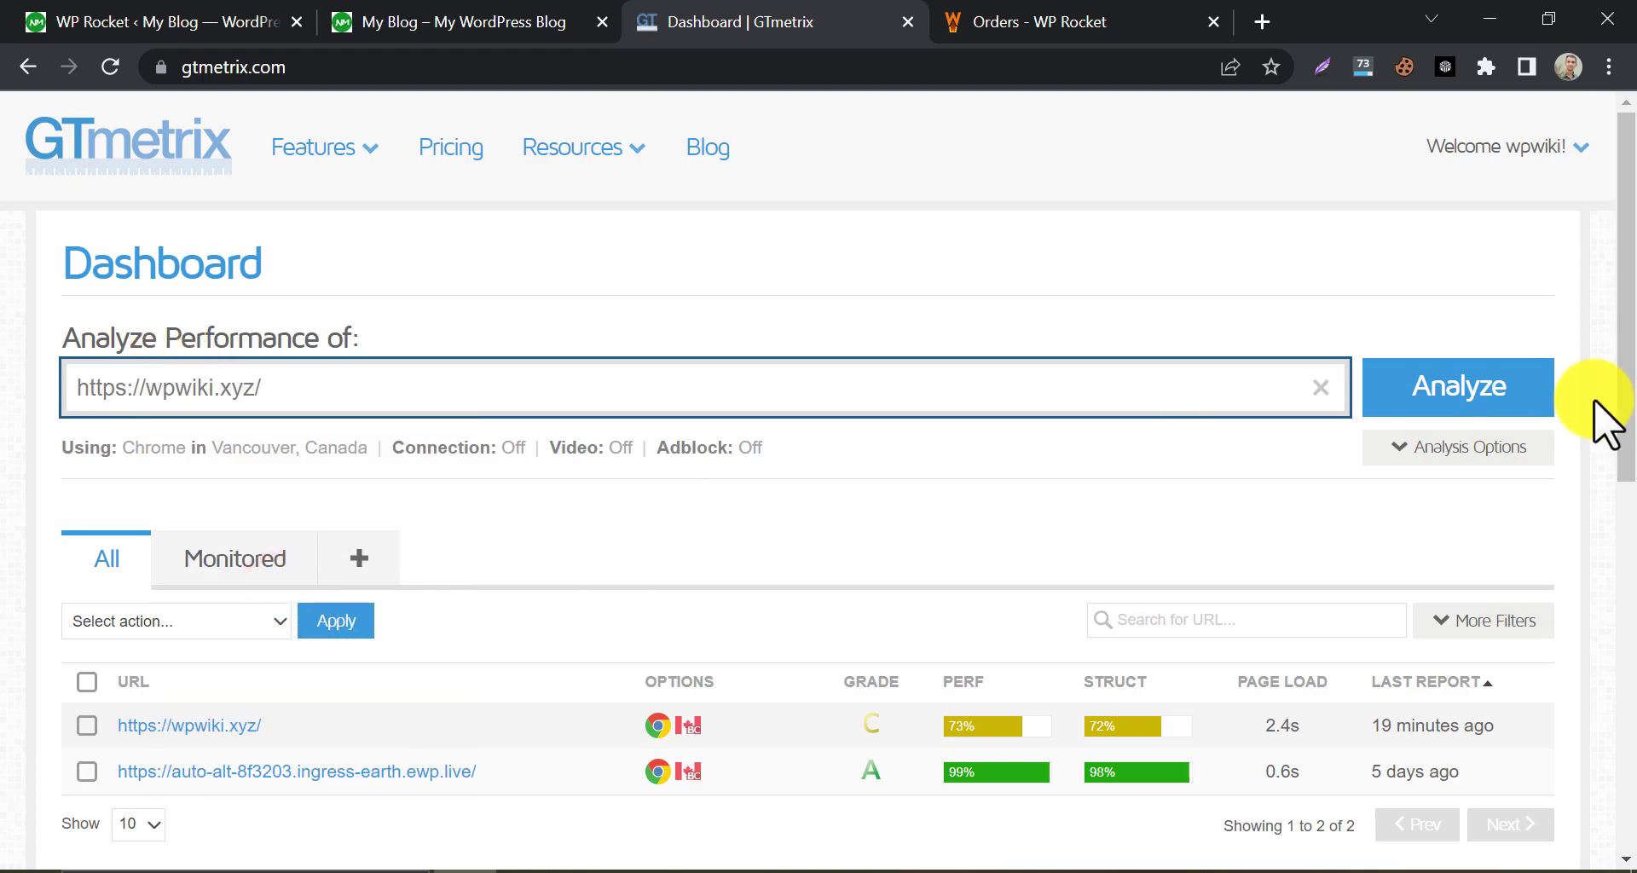
pyautogui.click(1458, 385)
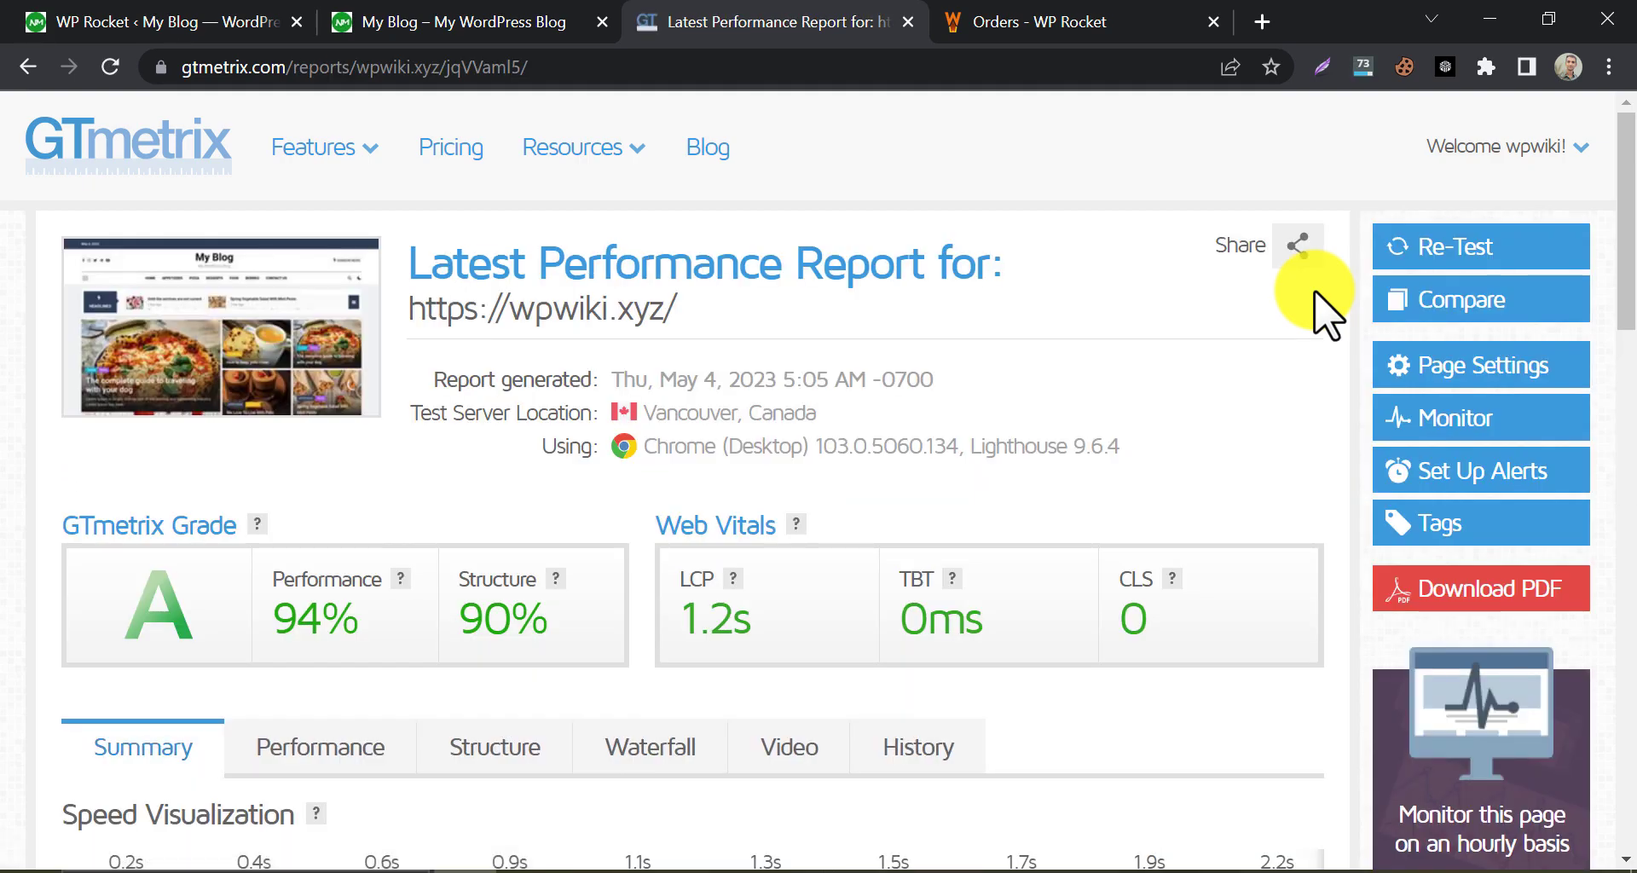
# Scroll the grade A, 94% performance report down to Top Issues and back to the top
pyautogui.scroll(-1, 1185, 307)
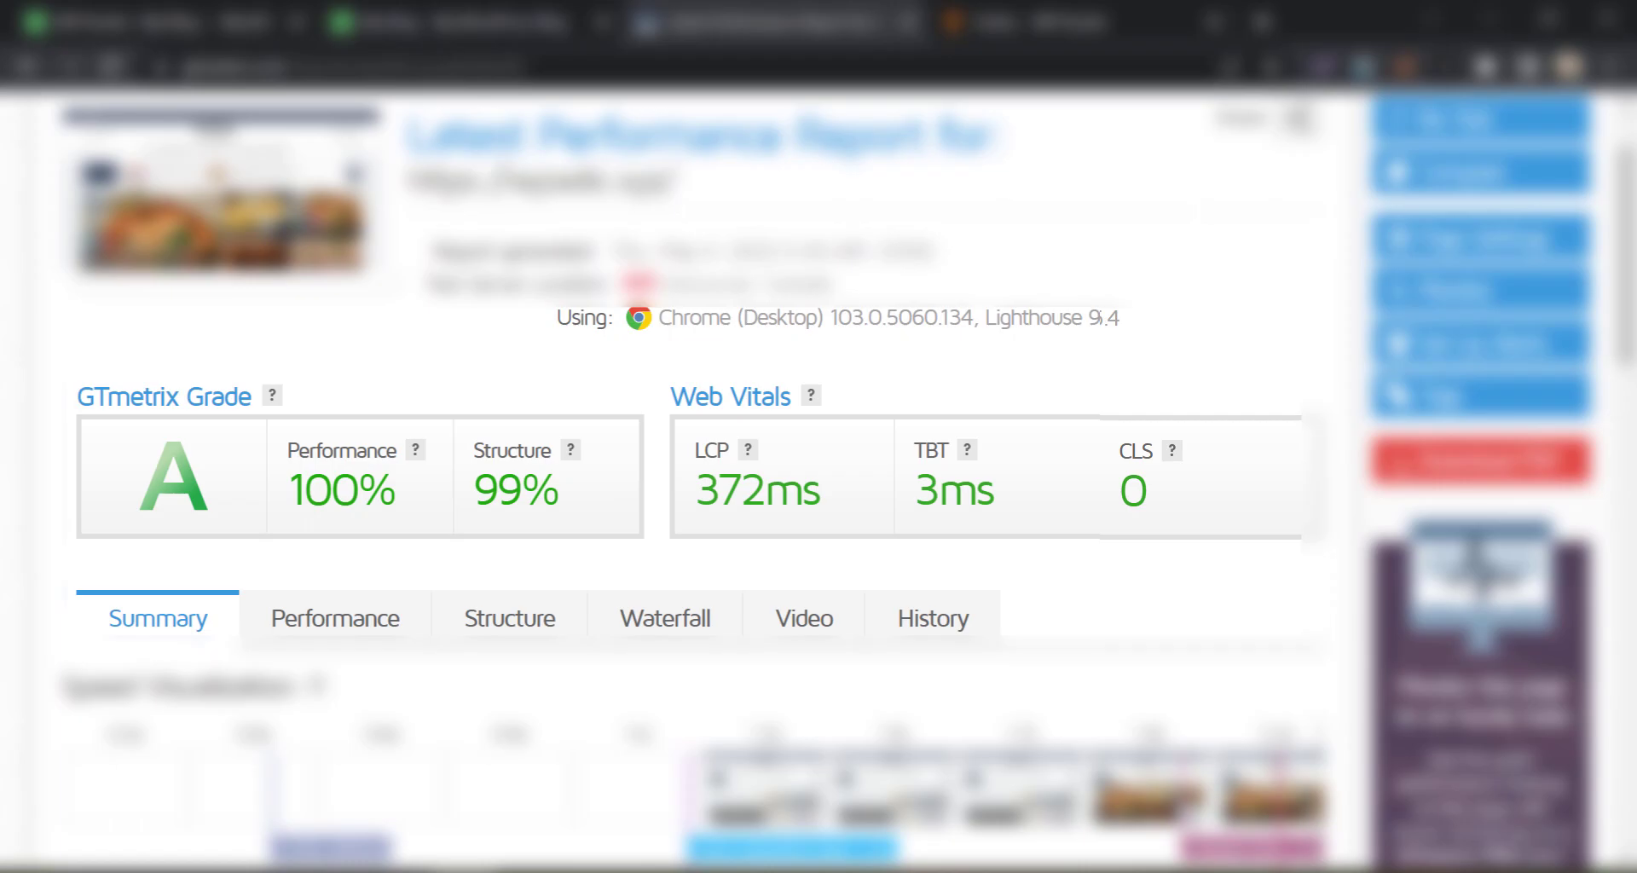
pyautogui.scroll(1, 10, 465)
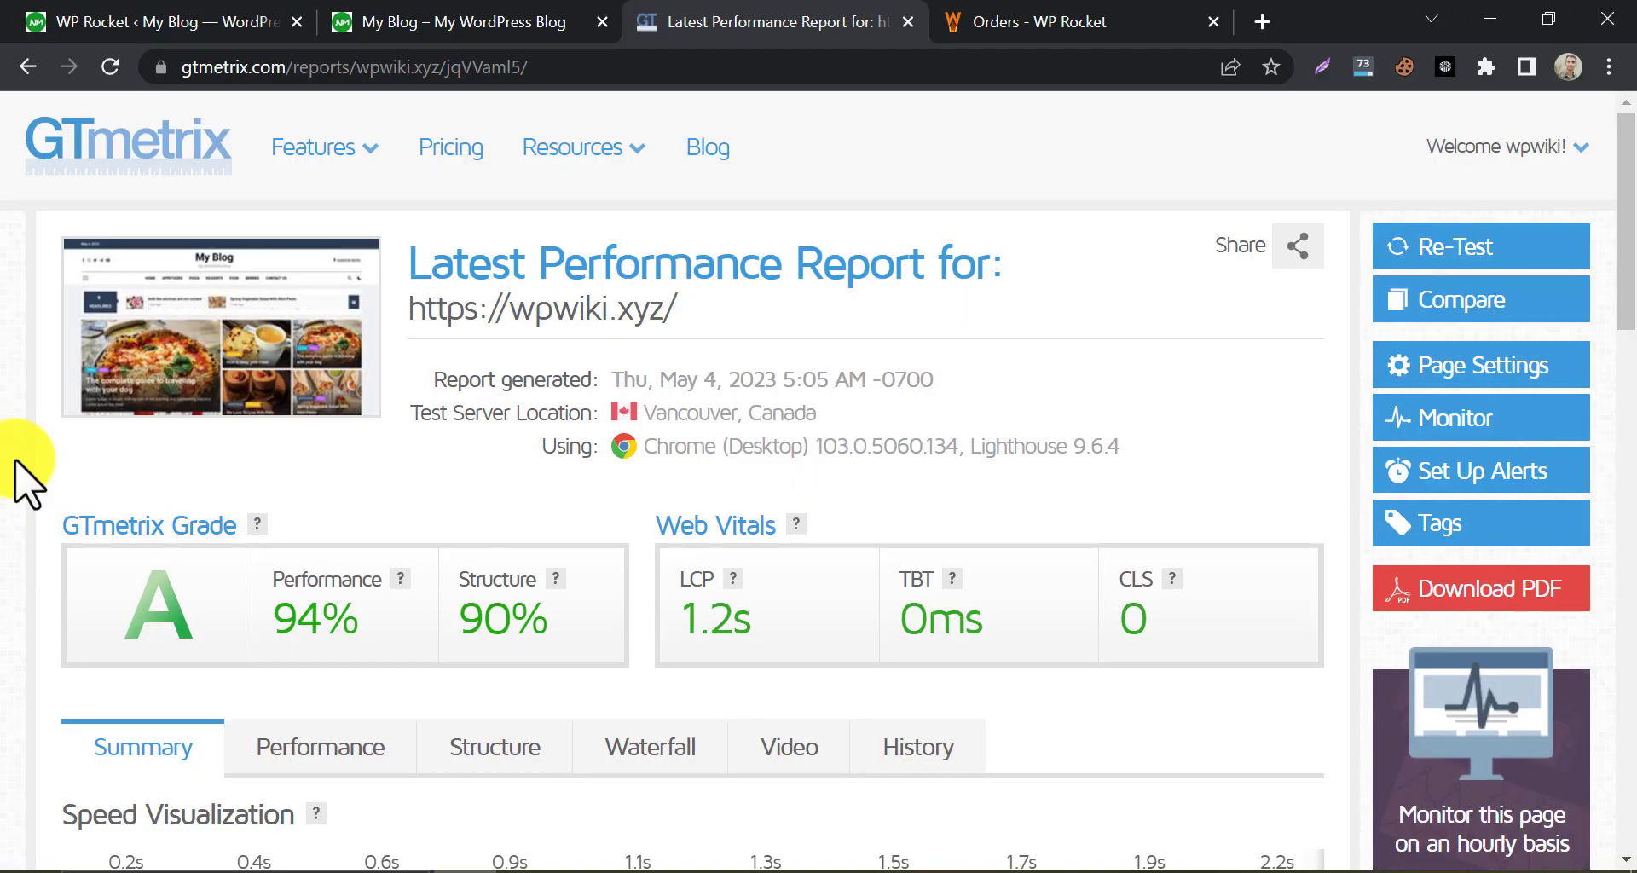
pyautogui.scroll(-6, 25, 477)
pyautogui.scroll(-4, 10, 452)
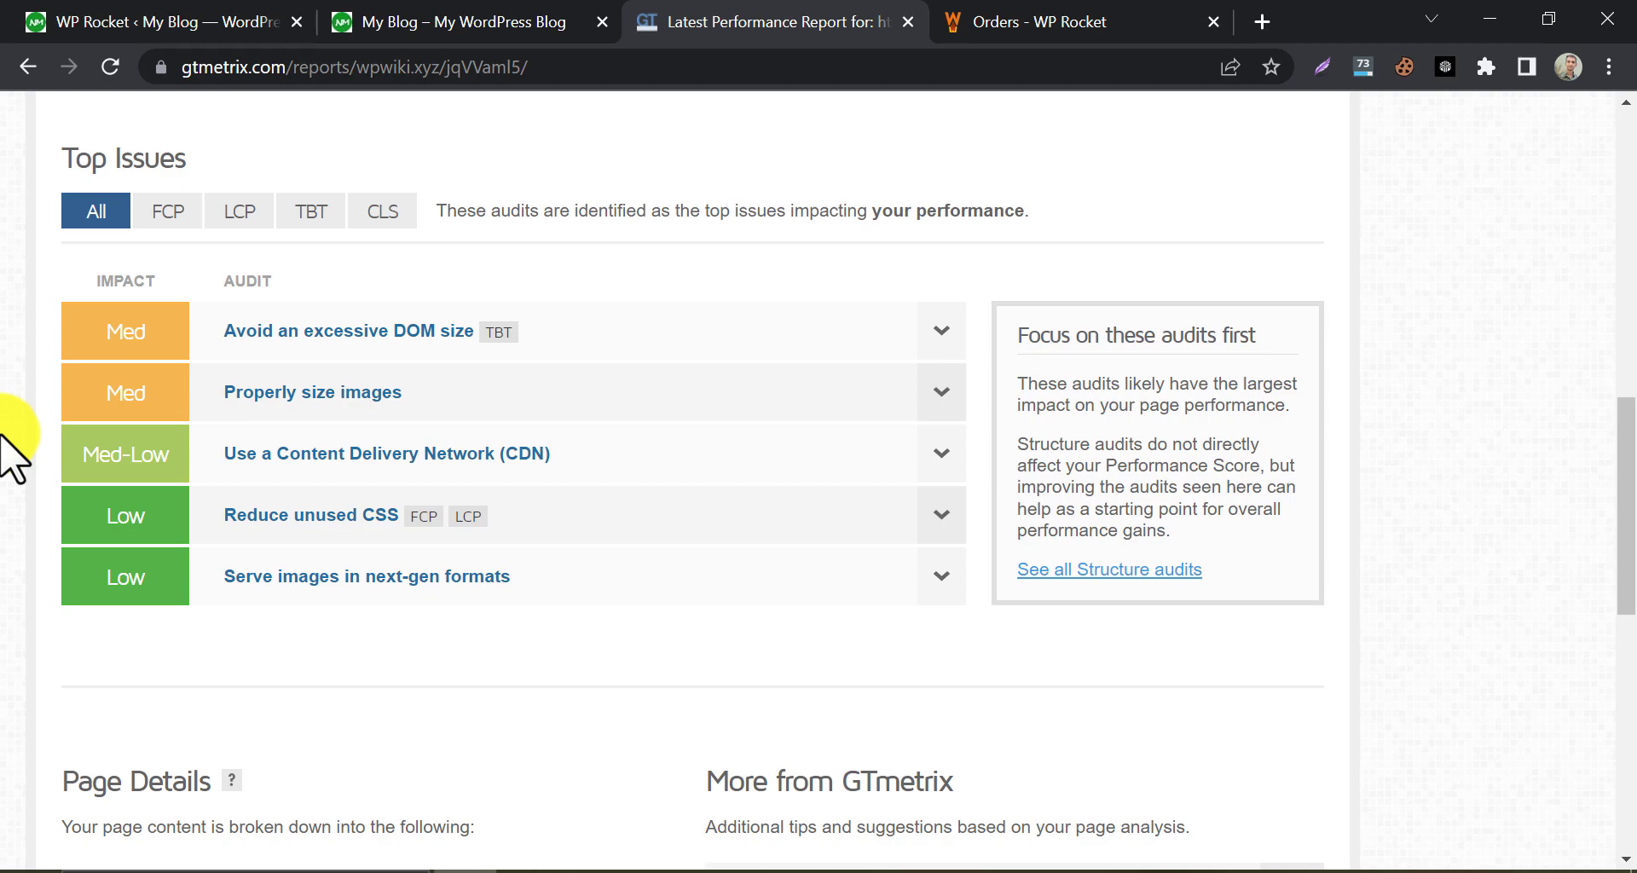
pyautogui.scroll(15, 12, 456)
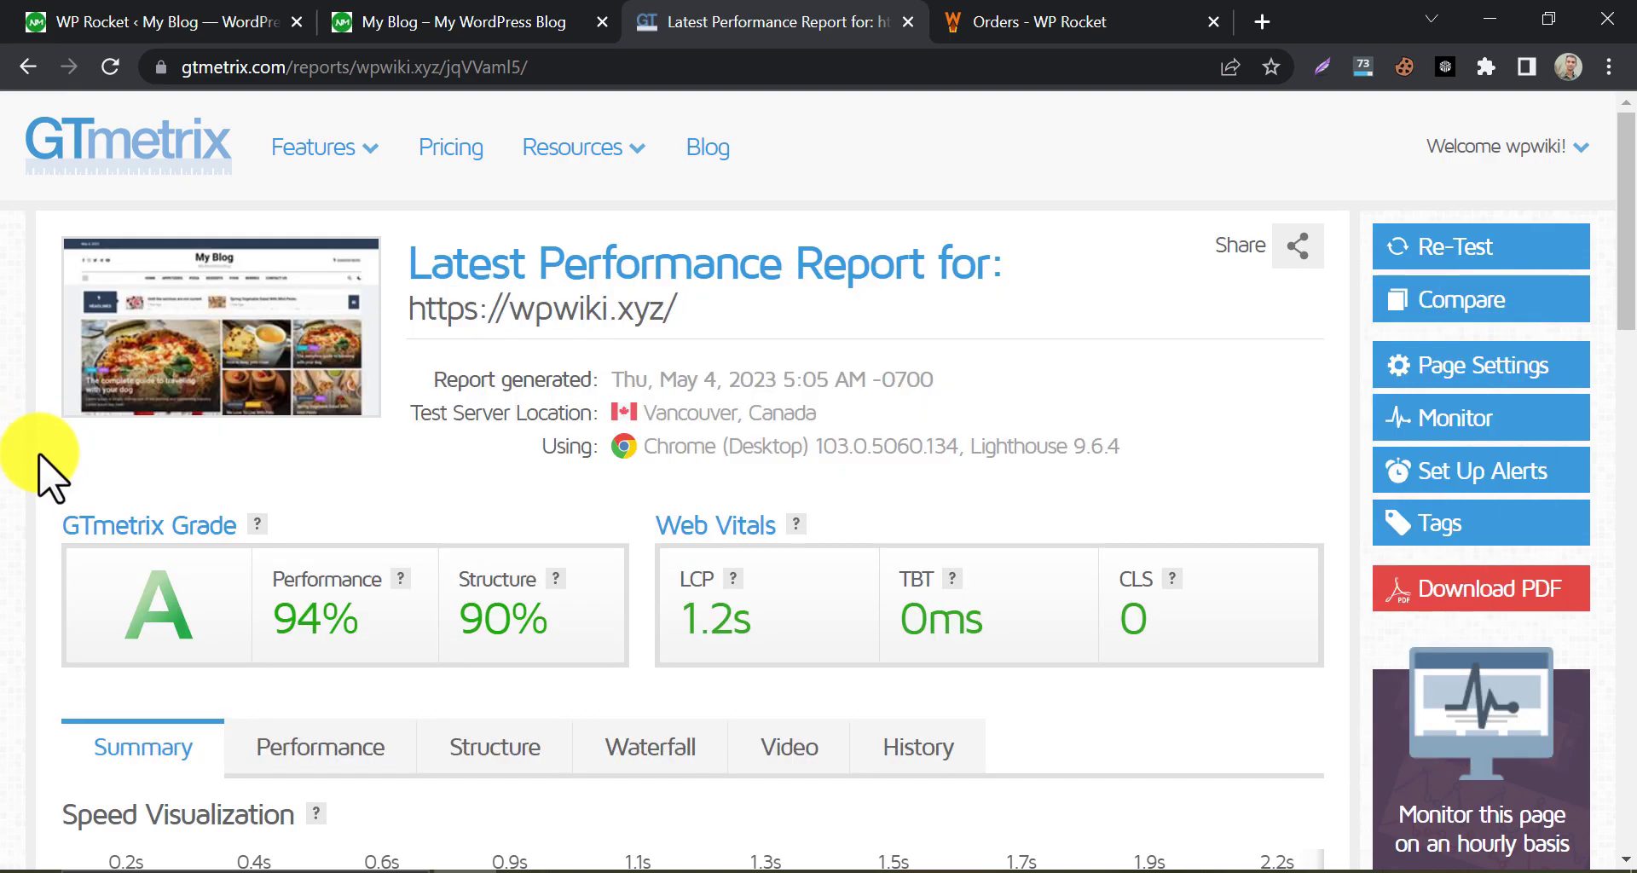
pyautogui.click(490, 22)
pyautogui.scroll(-15, 11, 493)
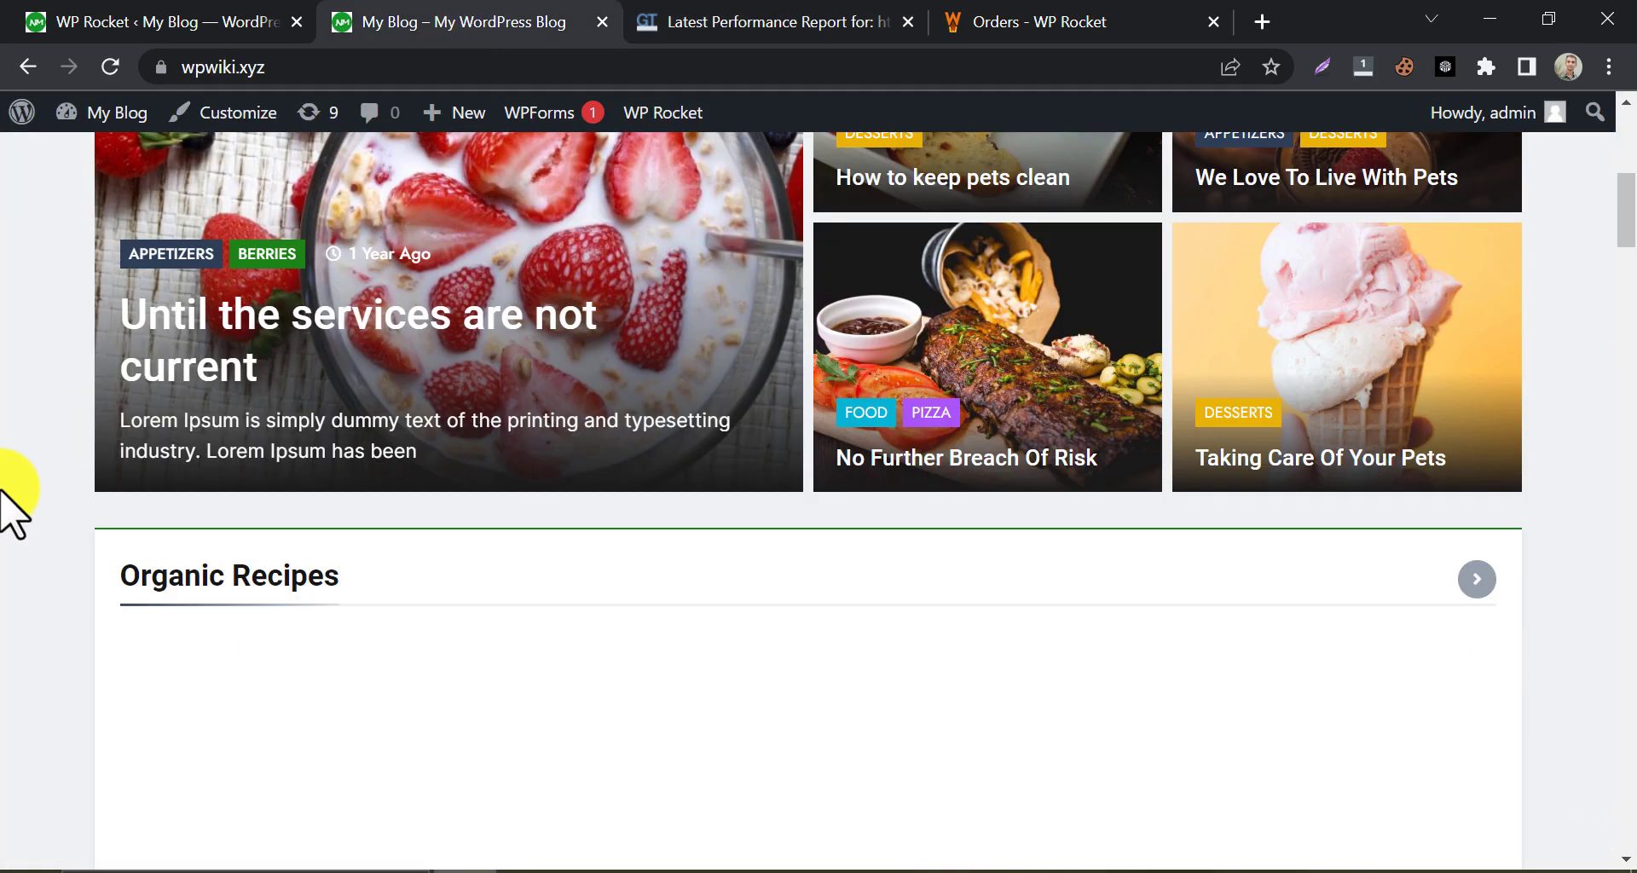
pyautogui.scroll(-20, 11, 493)
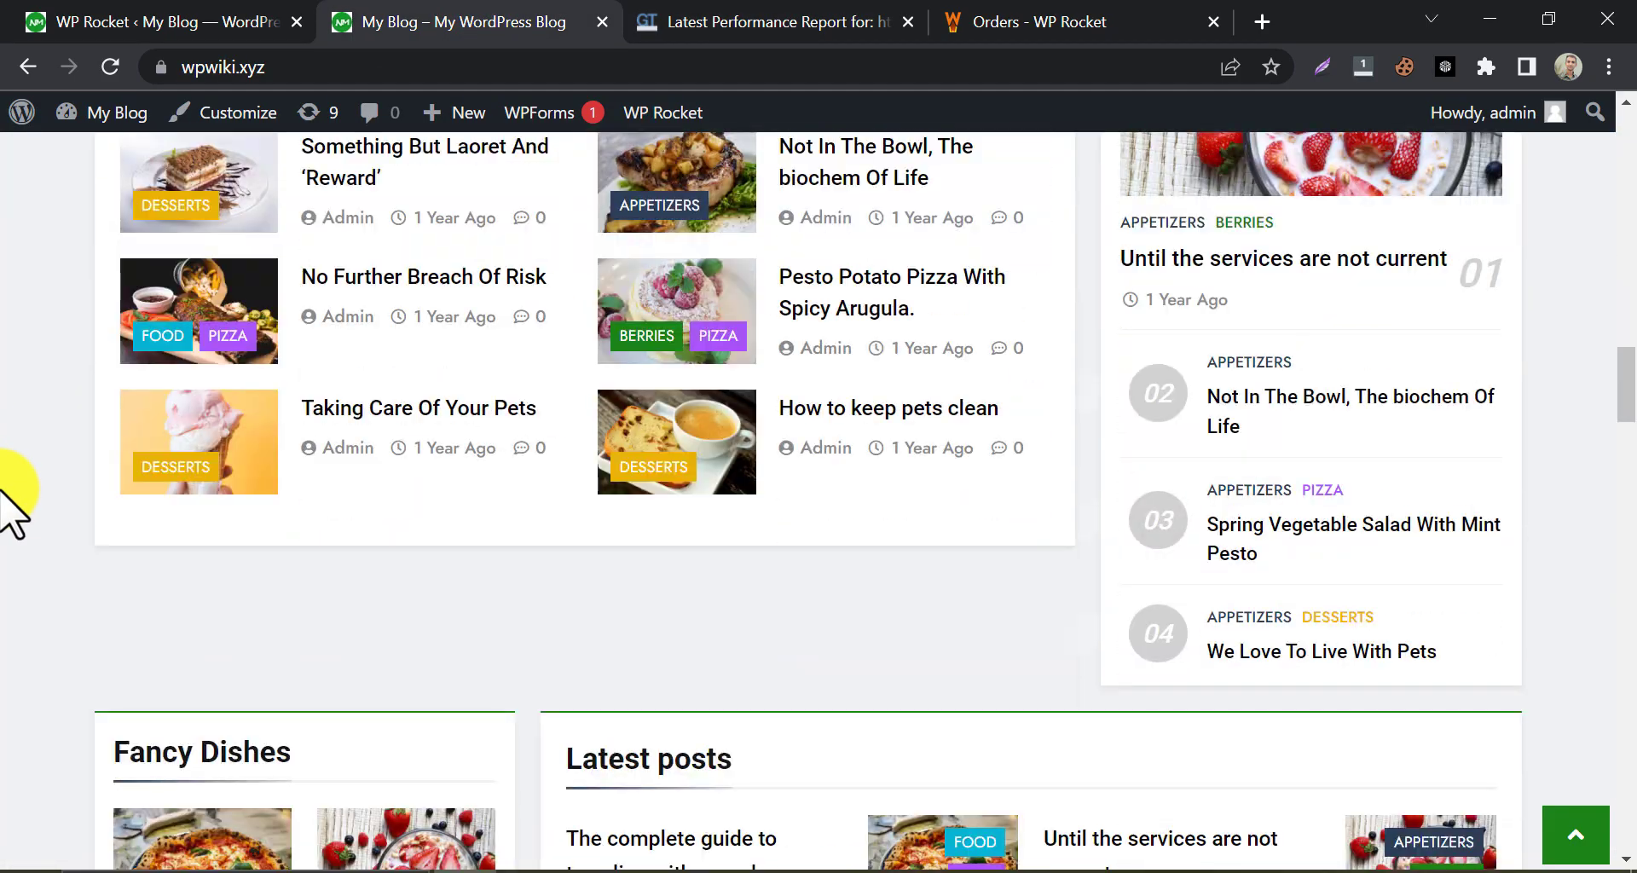
pyautogui.scroll(-7, 11, 493)
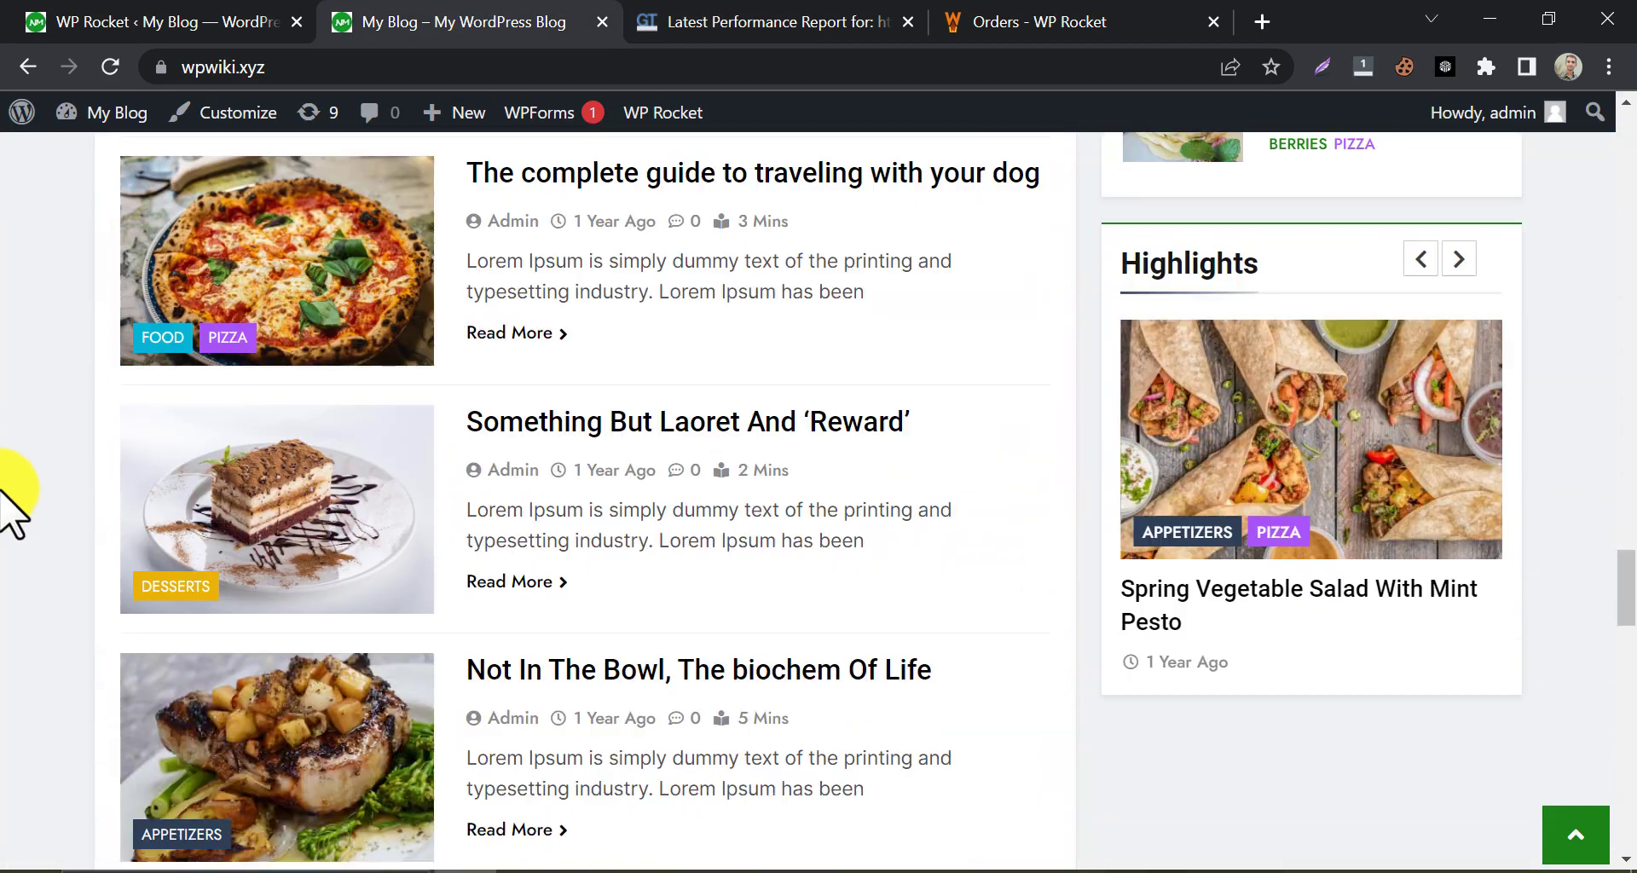
pyautogui.scroll(-9, 11, 493)
pyautogui.scroll(-13, 11, 493)
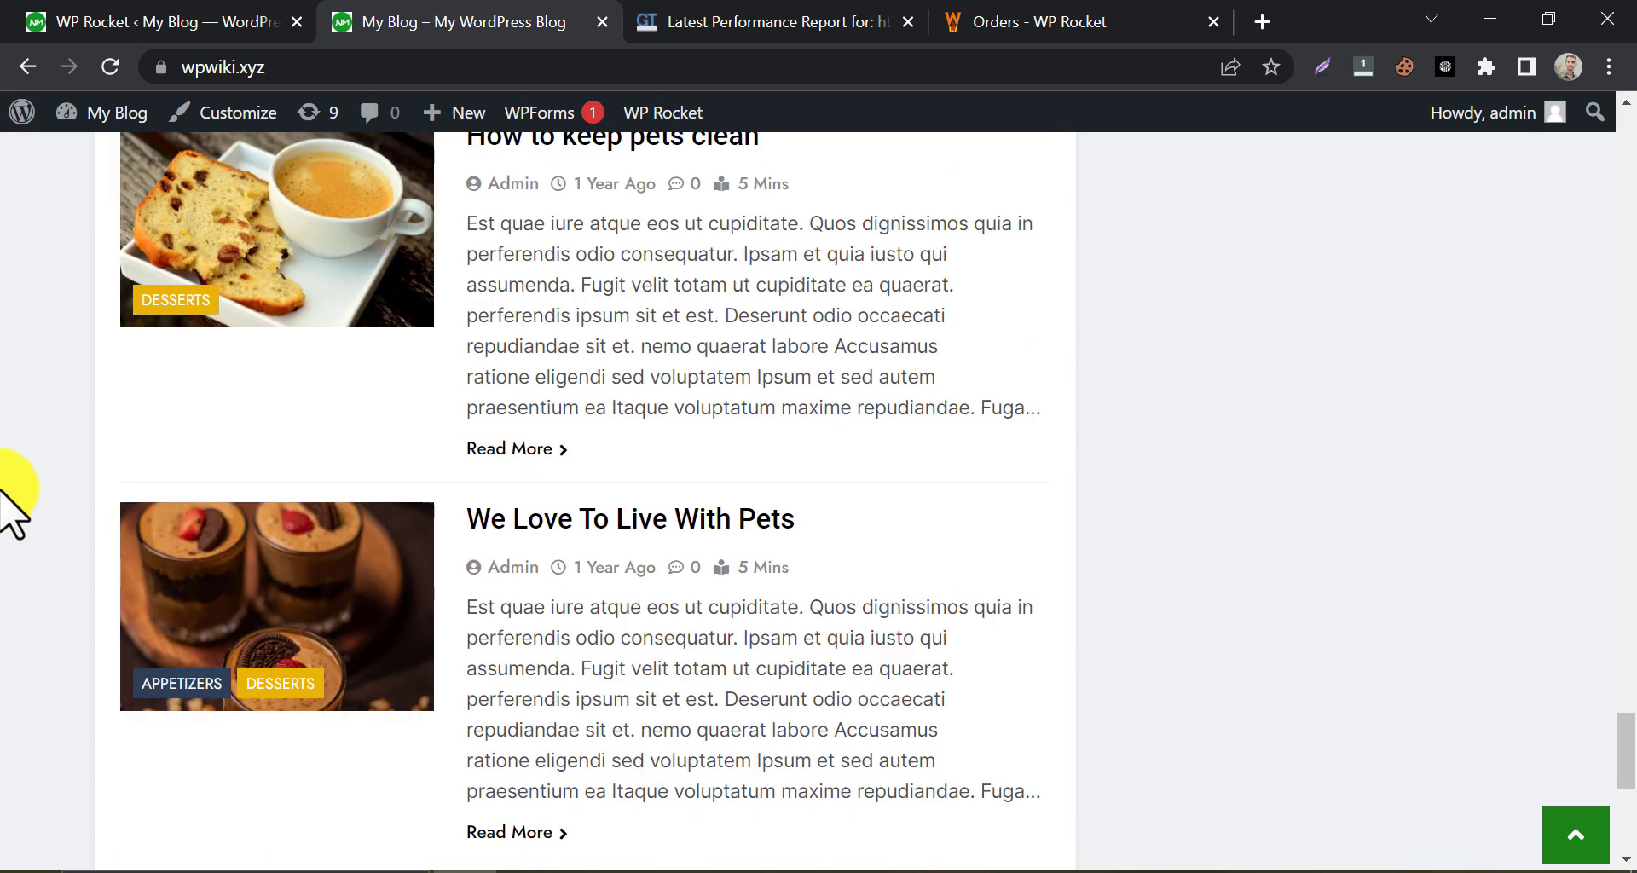
pyautogui.scroll(-5, 11, 493)
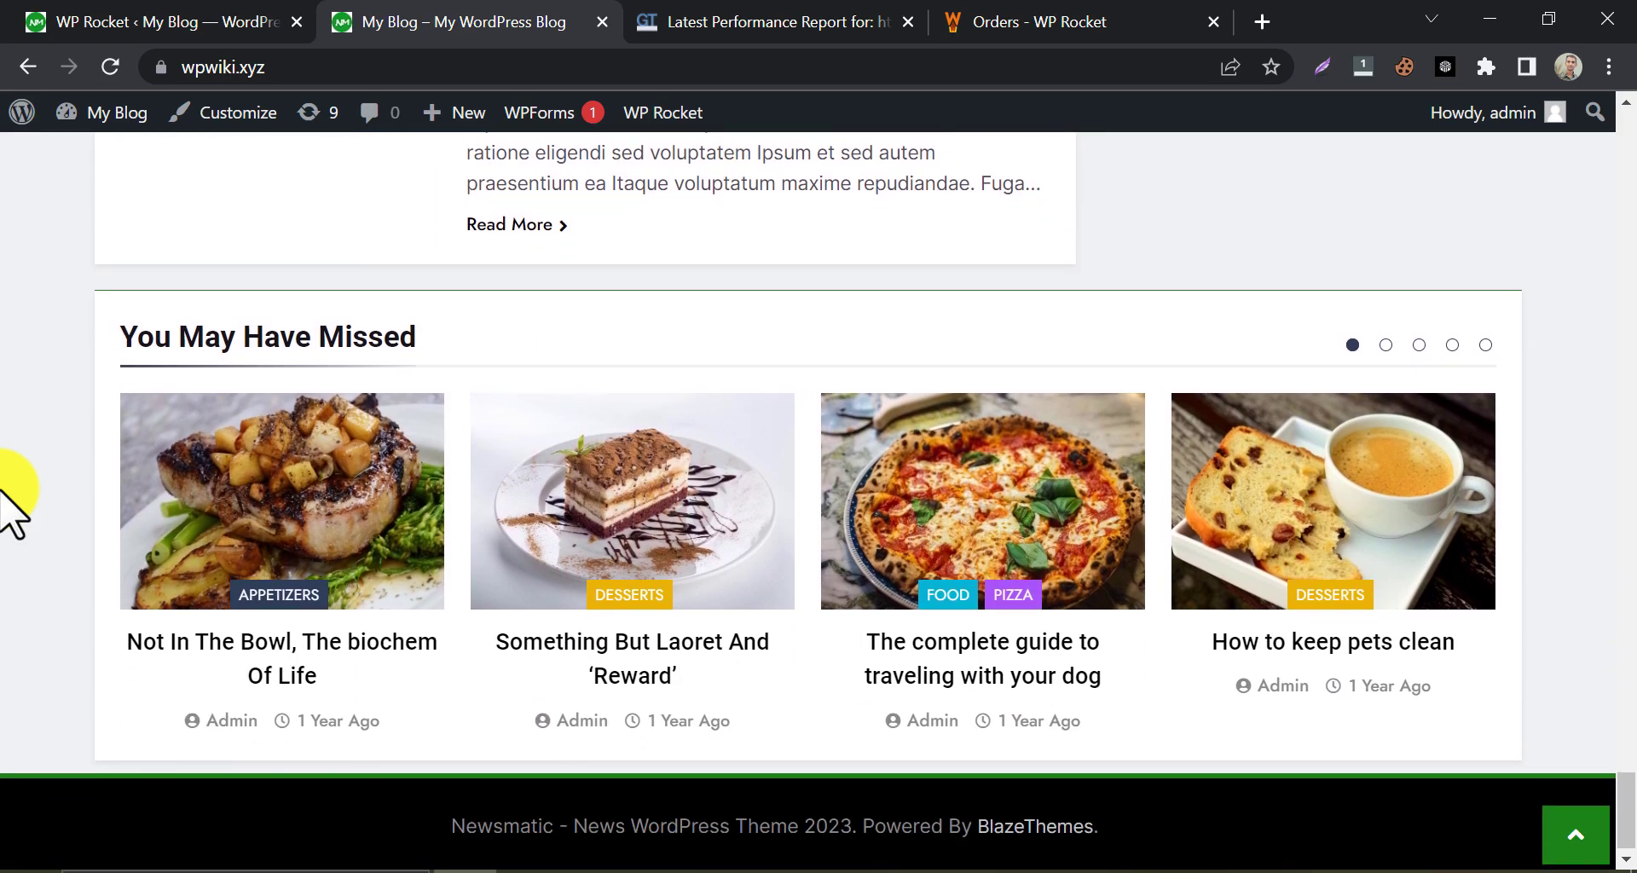